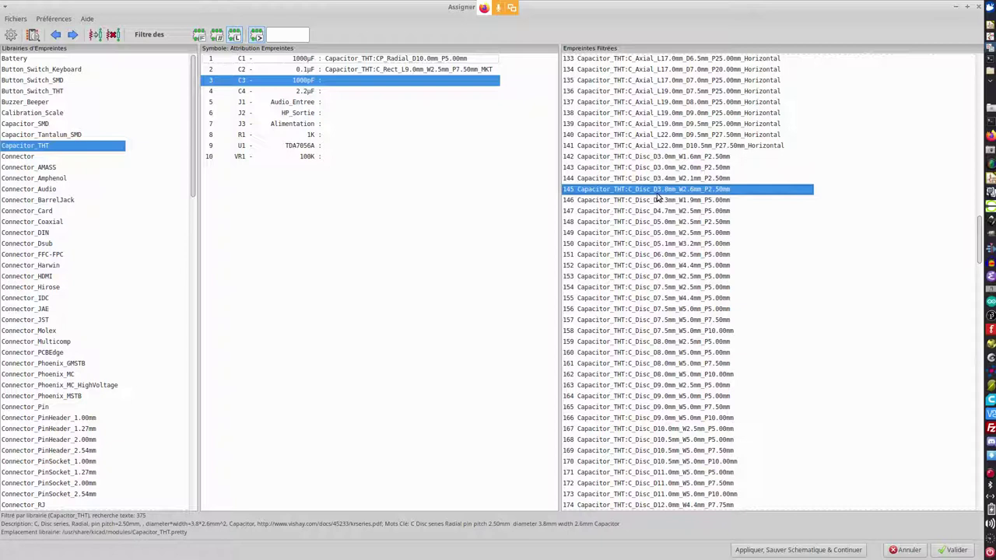
# Assign footprint C_Disc_D3.8mm_W2.6mm_P2.50mm to capacitor C3 and CP_Radial_D5.0mm_P2.50mm to C4
pyautogui.doubleClick(657, 190)
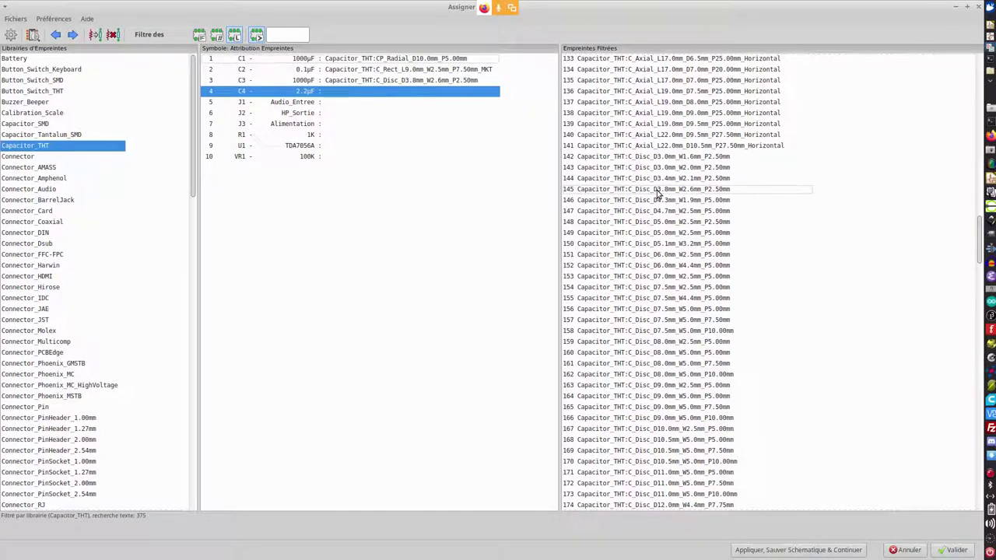
pyautogui.scroll(4, 653, 197)
pyautogui.scroll(8, 653, 198)
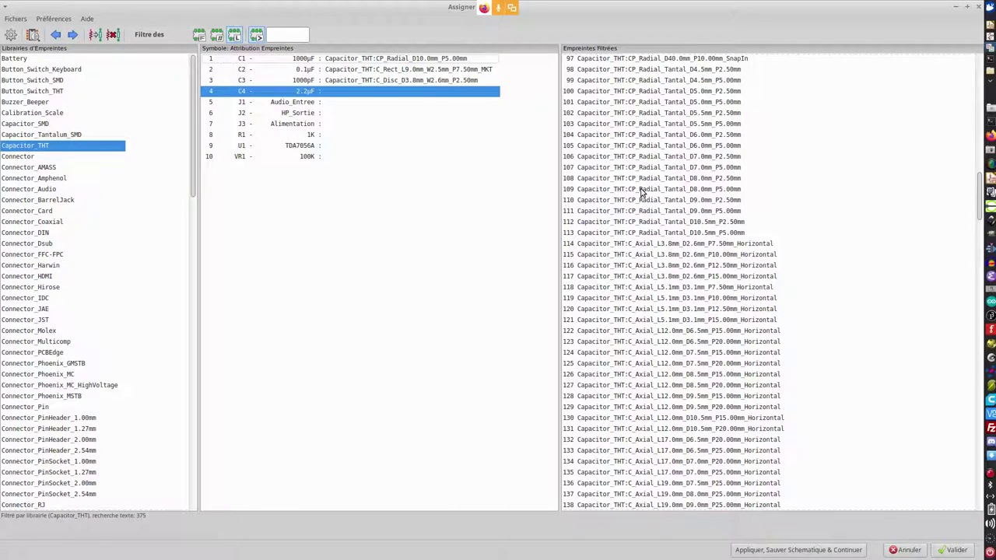
pyautogui.scroll(3, 677, 194)
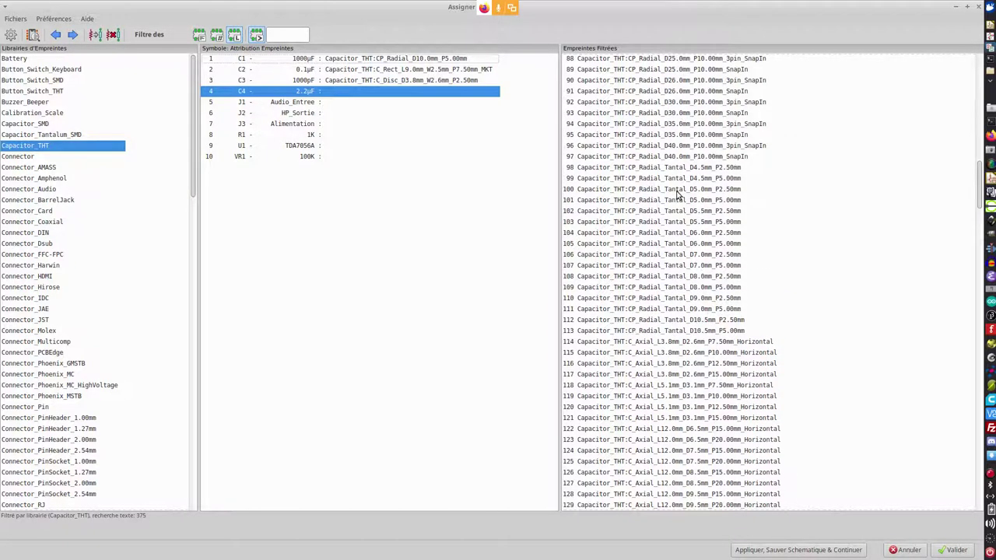
pyautogui.scroll(4, 661, 198)
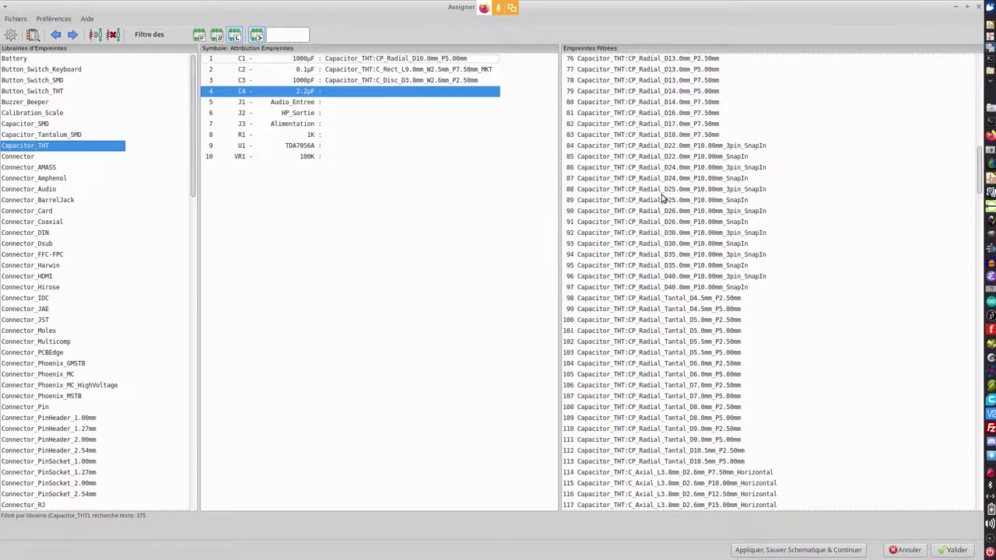
pyautogui.scroll(7, 667, 174)
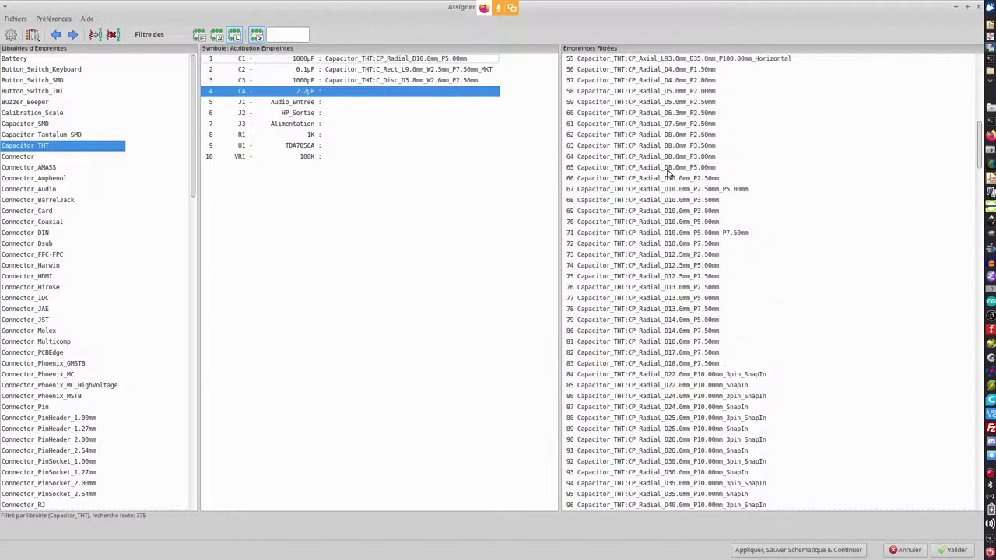
pyautogui.click(678, 108)
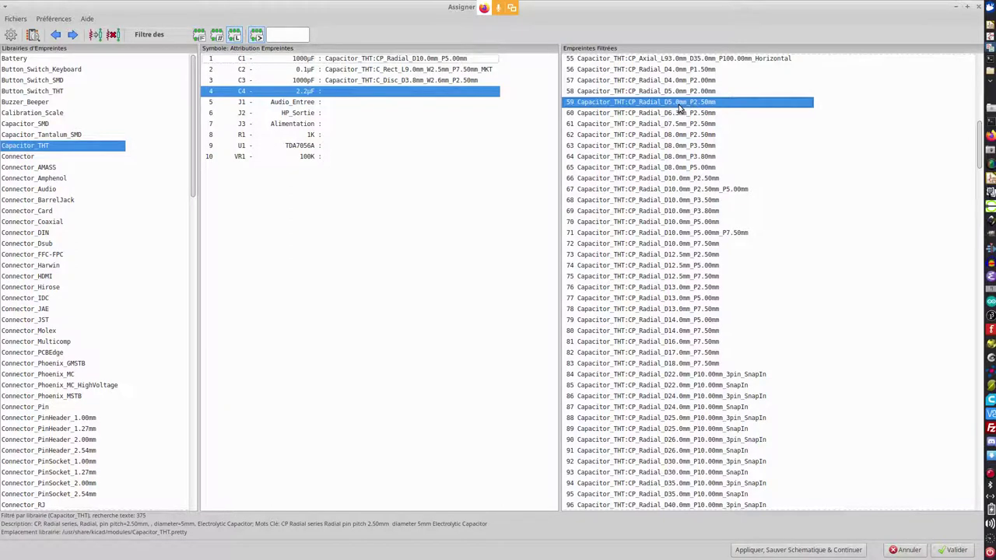
pyautogui.doubleClick(679, 106)
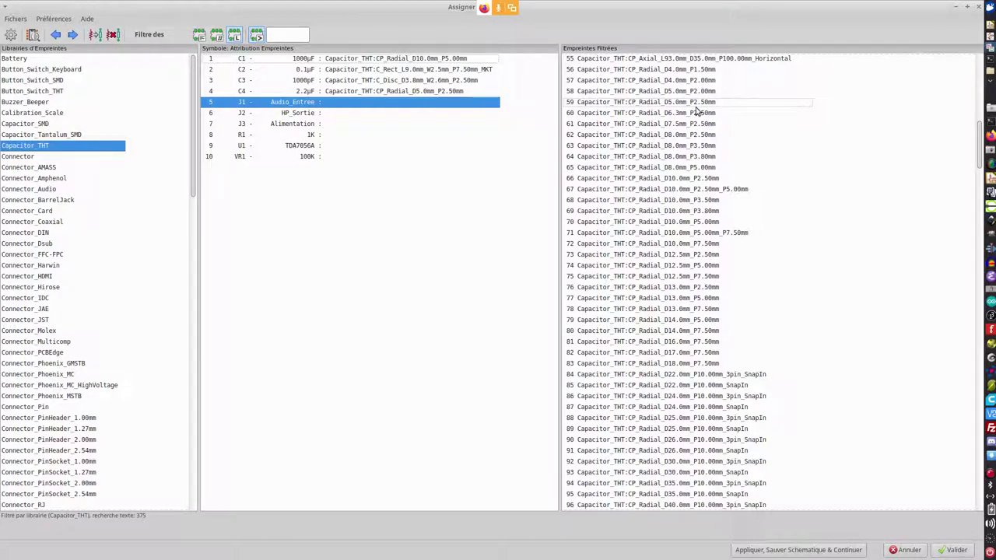
# Examine the audio input connector J1 in the Eeschema schematic and return to the footprint assignment window
pyautogui.hotkey('alt', 'Tab')
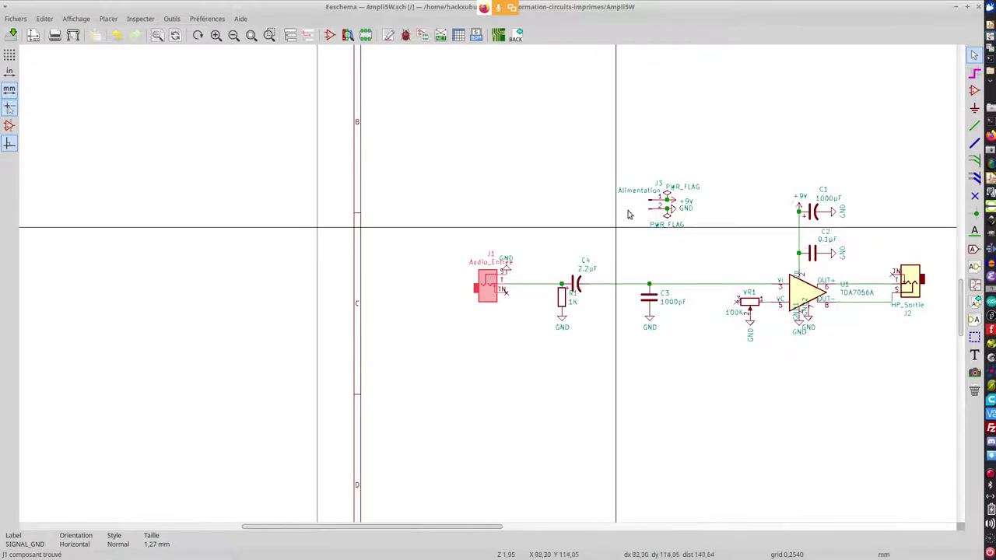
pyautogui.hotkey('alt', 'Tab')
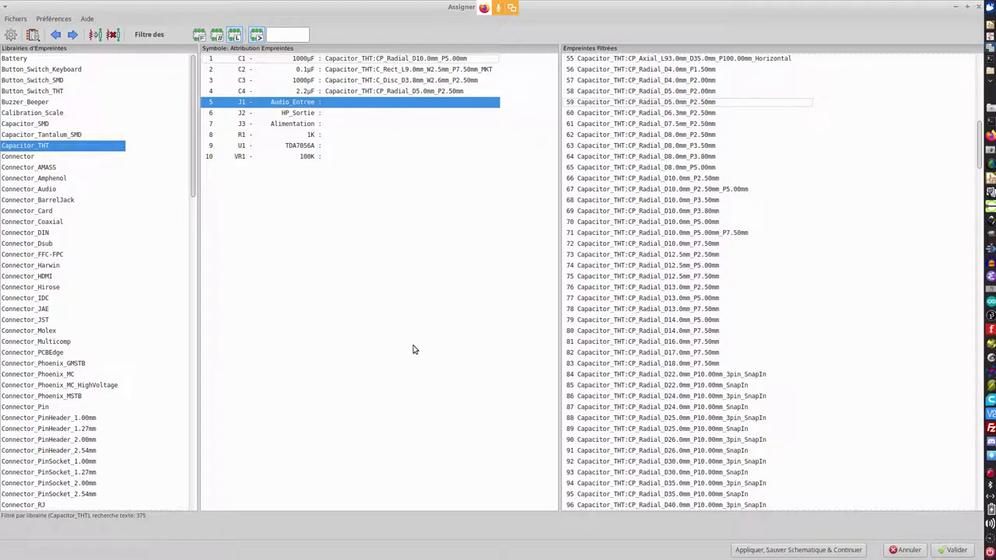
pyautogui.hotkey('alt', 'Tab')
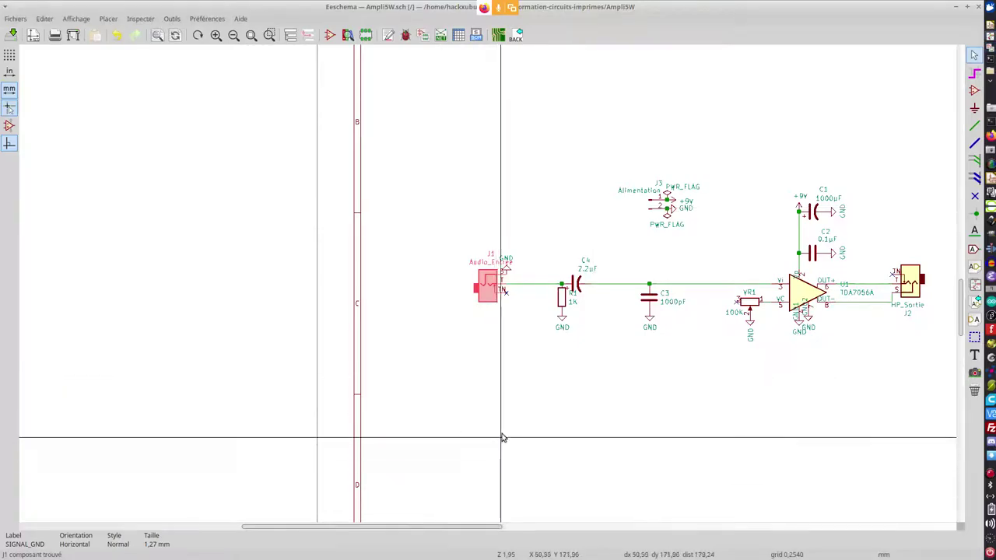
pyautogui.hotkey('alt', 'Tab')
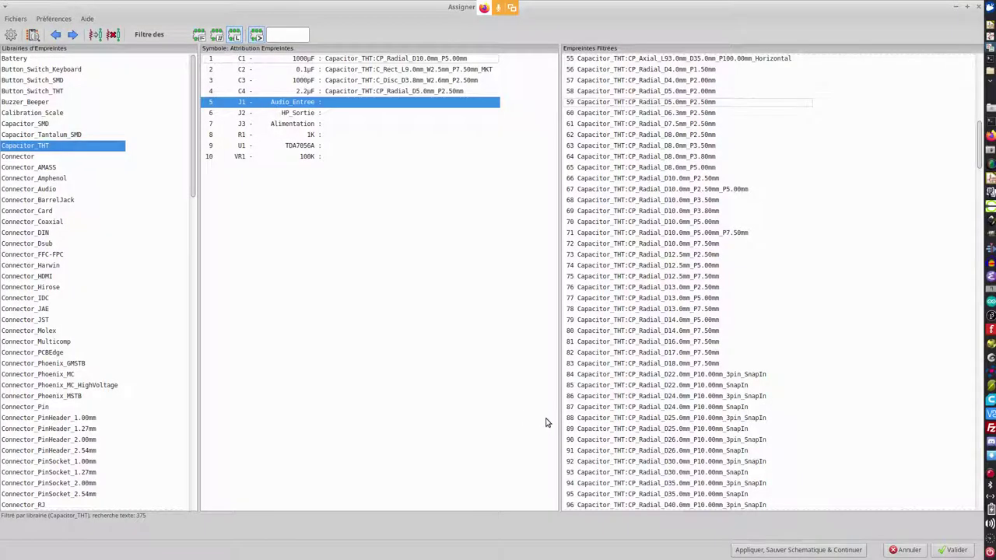
# Switch to the Jitsi Meet call in Firefox and set its video quality to low definition (Basse définition)
pyautogui.hotkey('alt', 'Tab')
pyautogui.hotkey('alt', 'Tab')
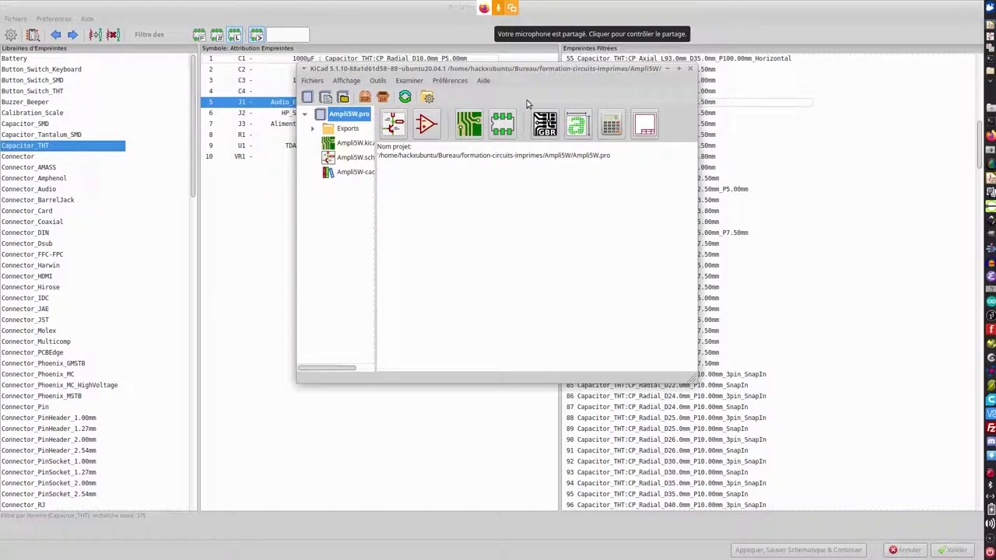
pyautogui.click(511, 9)
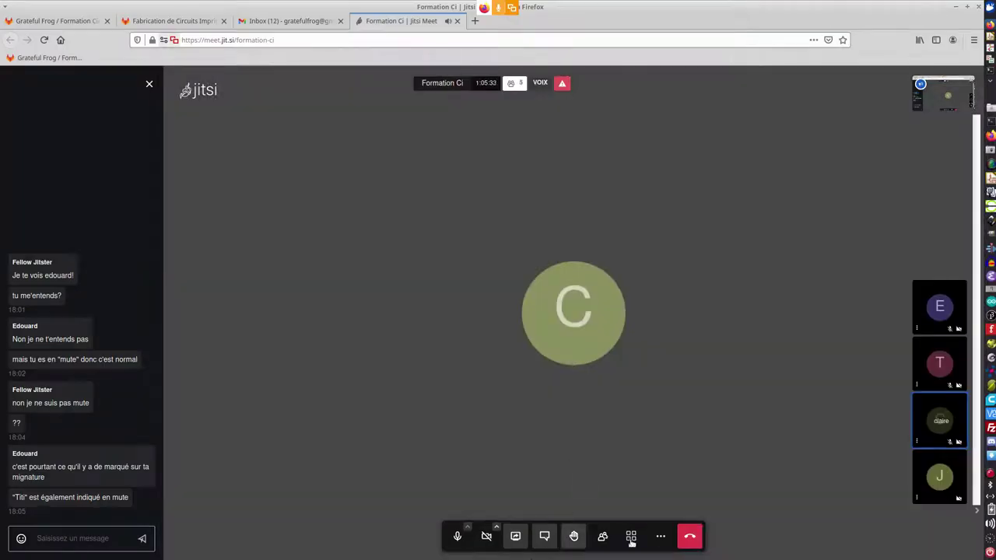
pyautogui.click(661, 536)
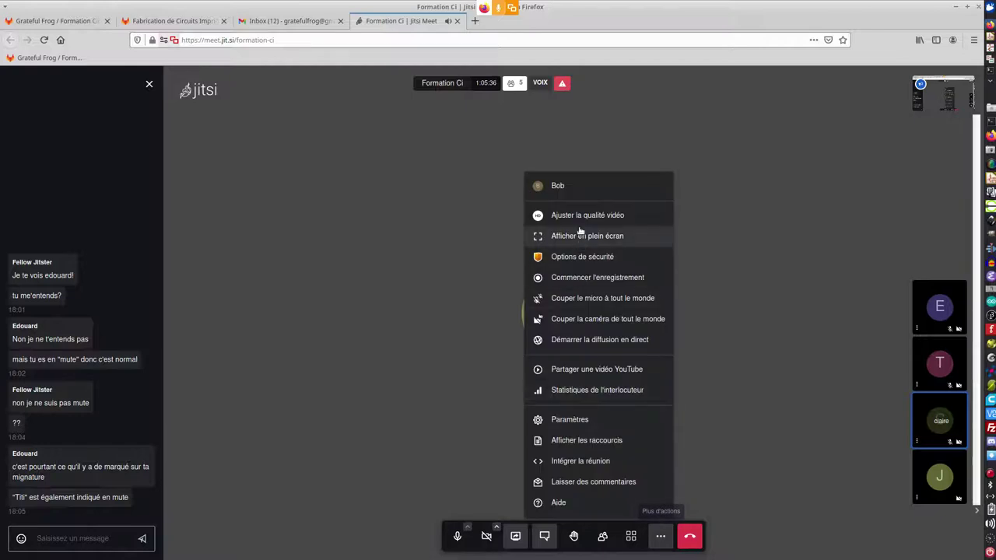
pyautogui.click(576, 216)
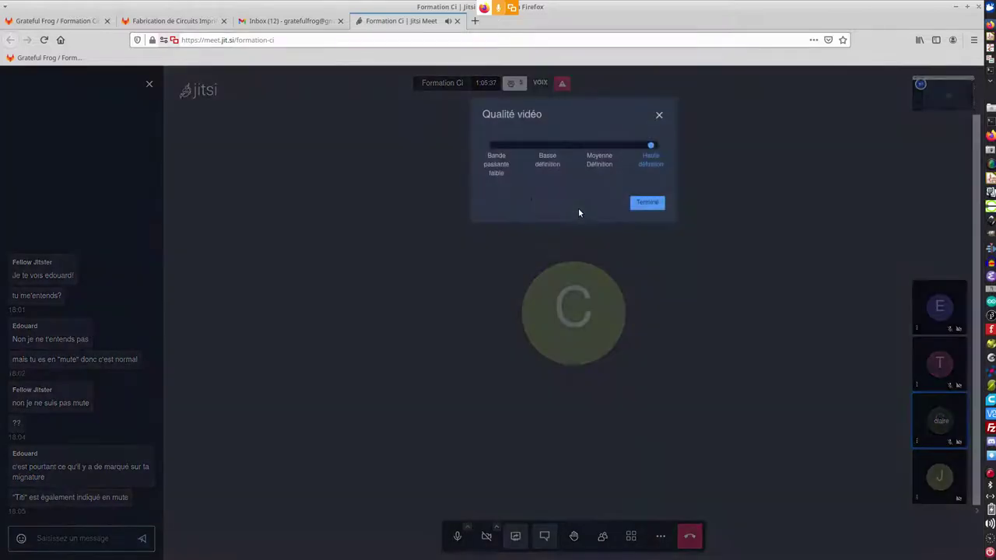
pyautogui.click(546, 151)
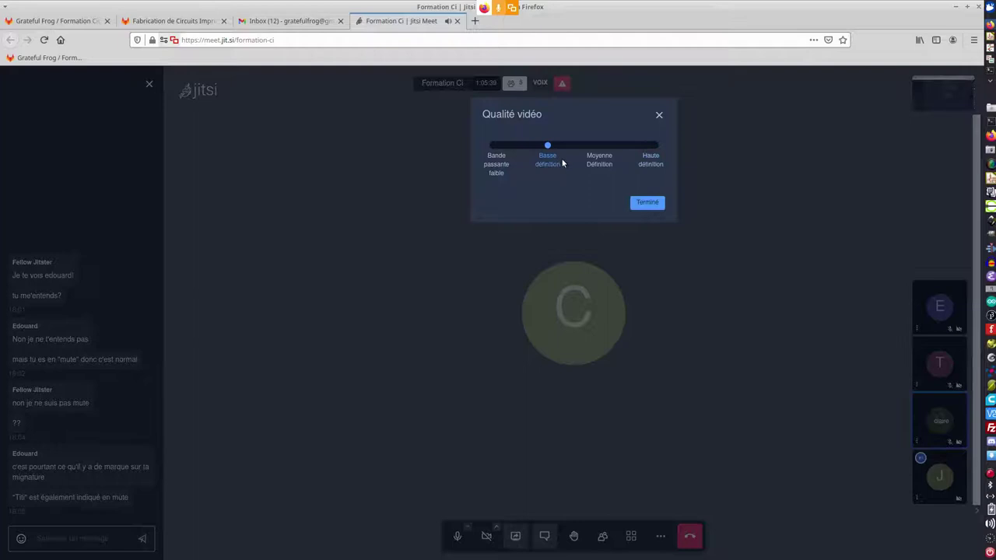
pyautogui.click(647, 203)
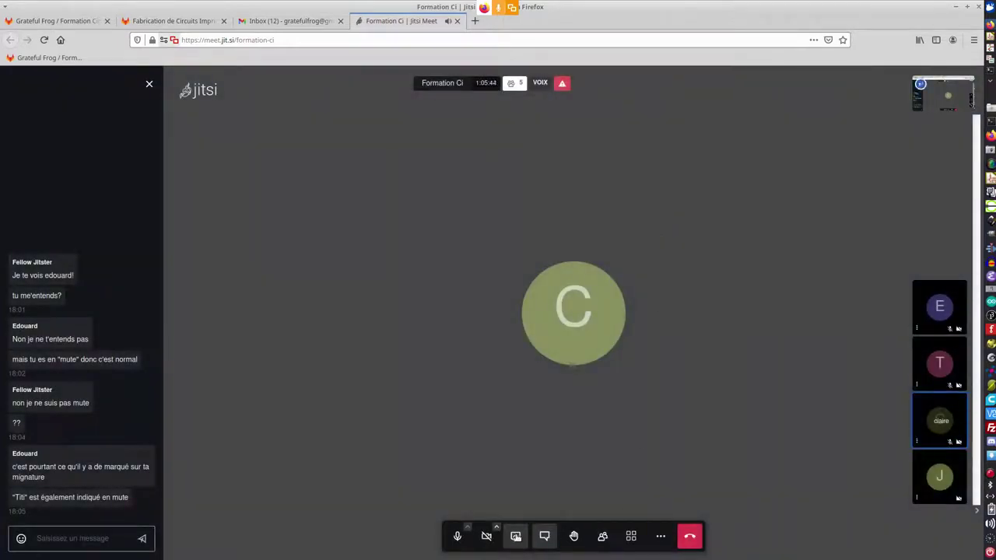
# Restart screen sharing in the call, sharing the entire screen (Écran entier) and authorizing access
pyautogui.press('v')
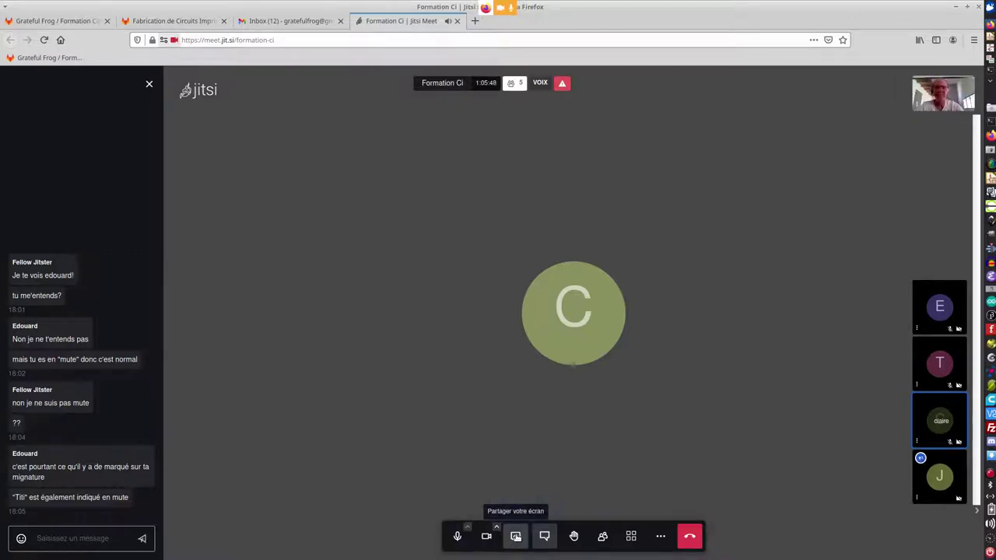
pyautogui.click(515, 536)
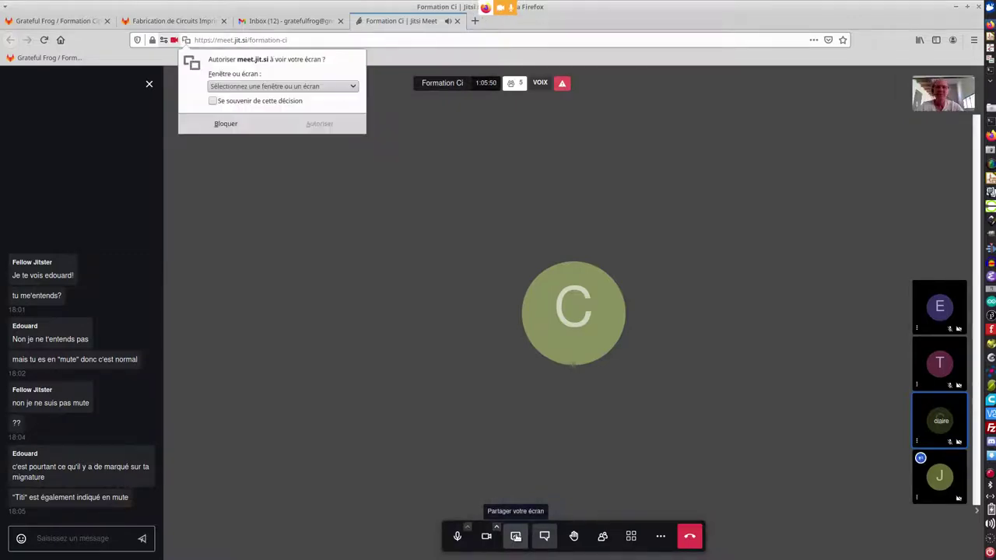
pyautogui.click(317, 87)
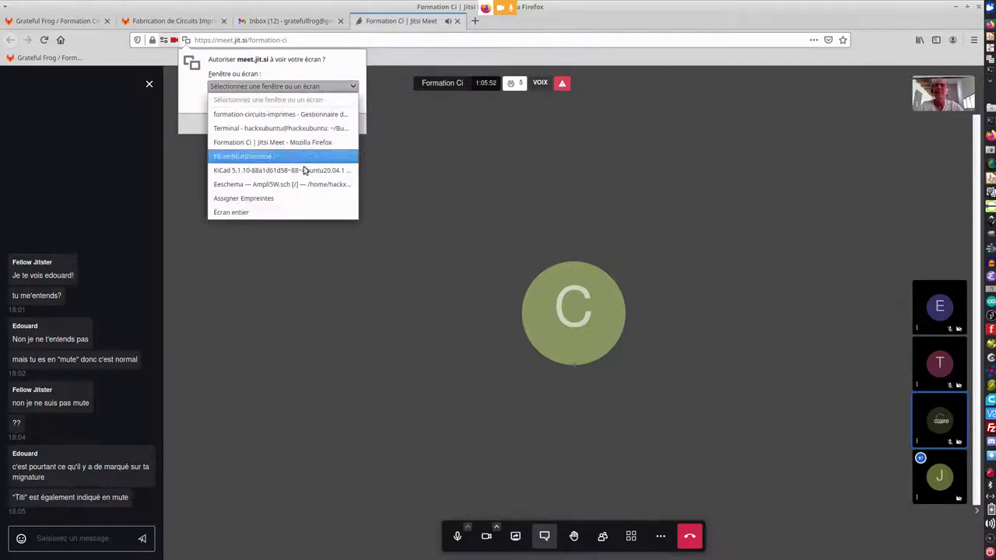
pyautogui.click(307, 212)
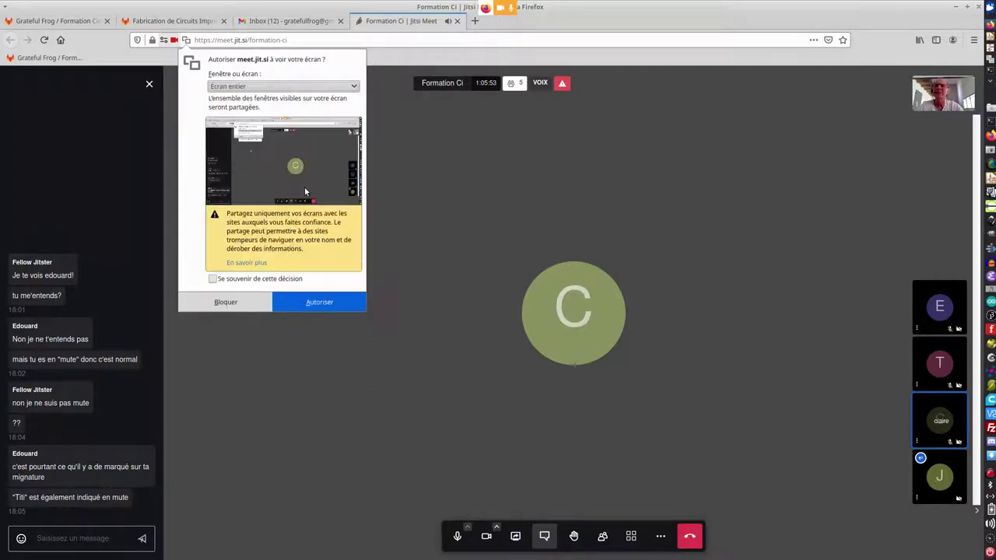
pyautogui.click(327, 305)
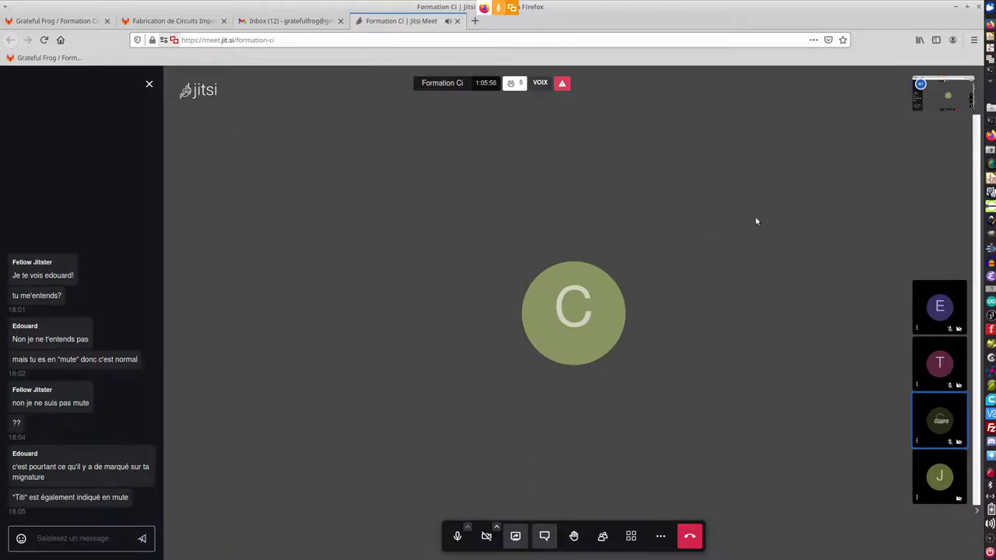
# Return to KiCad's footprint assignment window and list the Connector_Audio library's footprints for J1
pyautogui.hotkey('alt', 'Tab')
pyautogui.hotkey('alt', 'Tab')
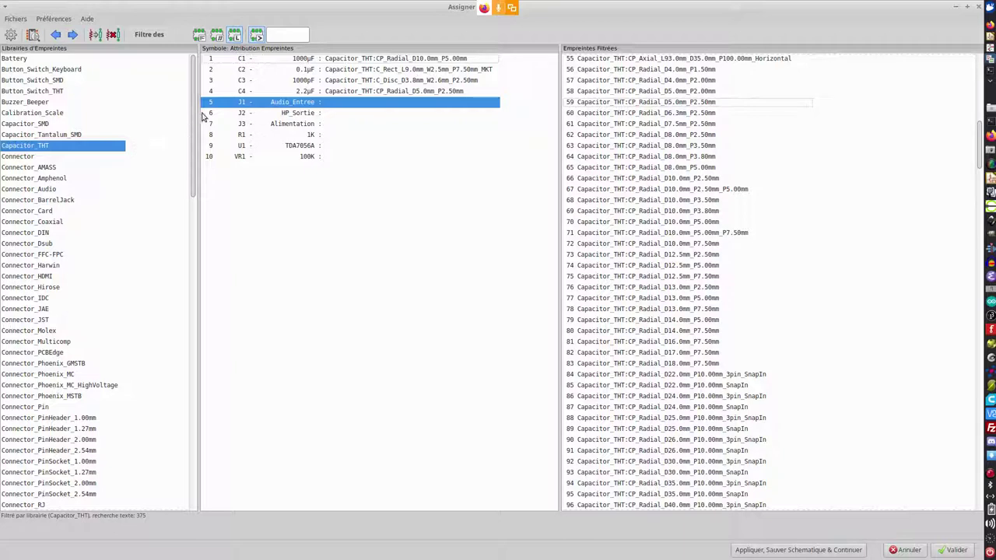
pyautogui.scroll(-3, 63, 224)
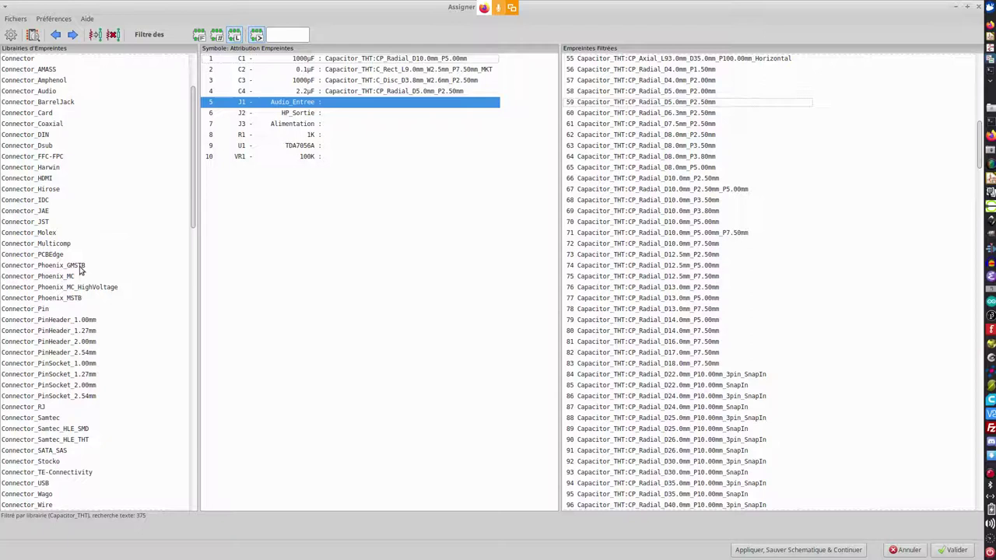
pyautogui.scroll(2, 79, 270)
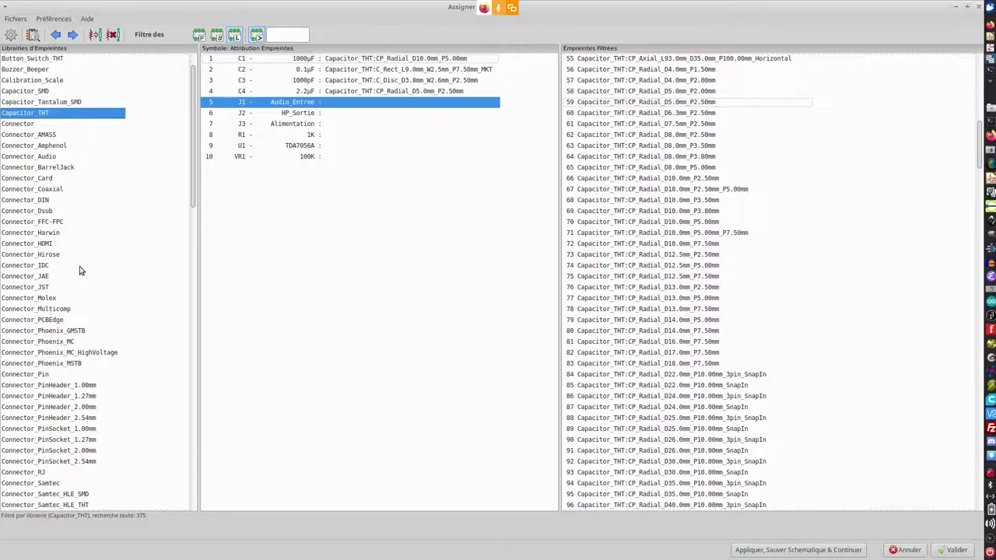
pyautogui.click(30, 160)
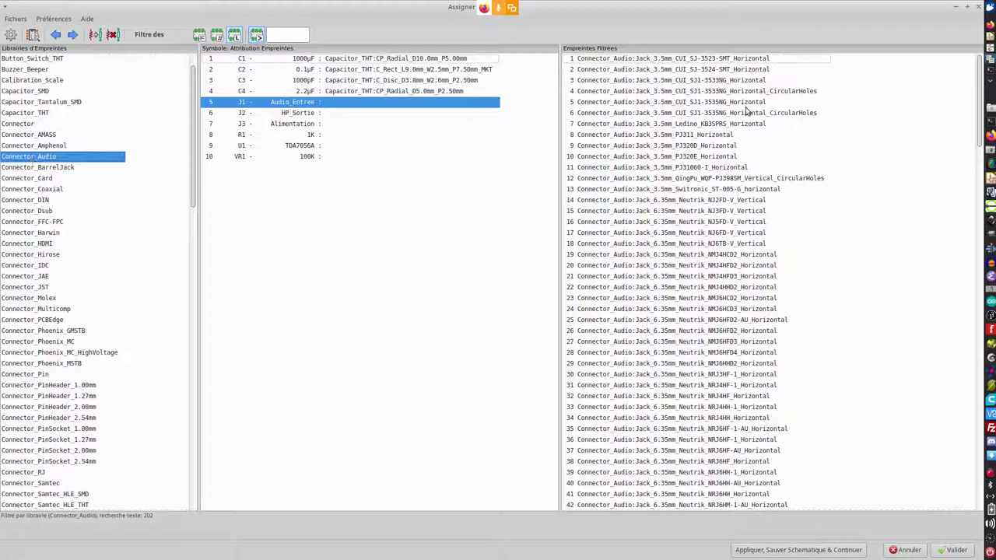
# Preview the Jack_3.5mm_CUI_SJ-3523-SMT_Horizontal footprint to examine its pads, and close the preview
pyautogui.click(710, 60)
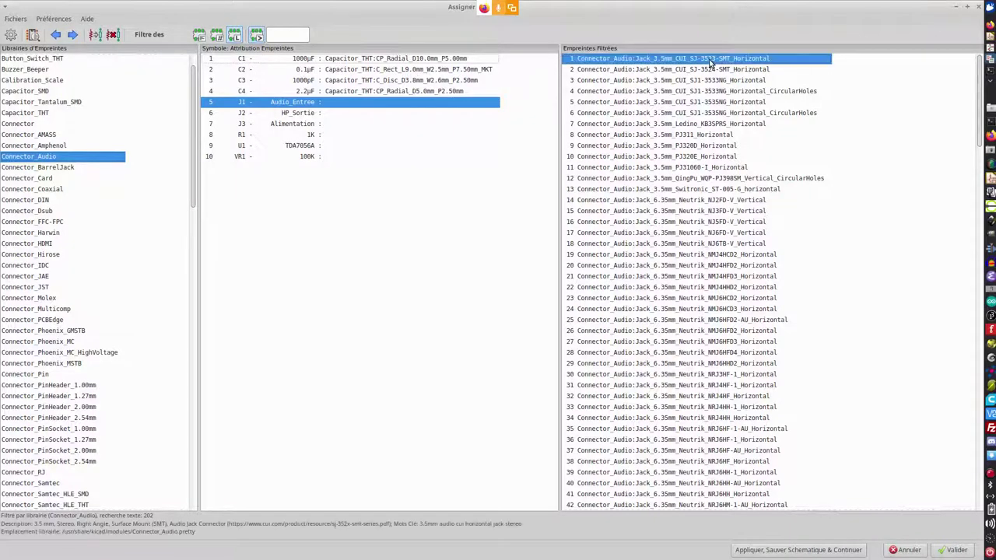
pyautogui.rightClick(711, 61)
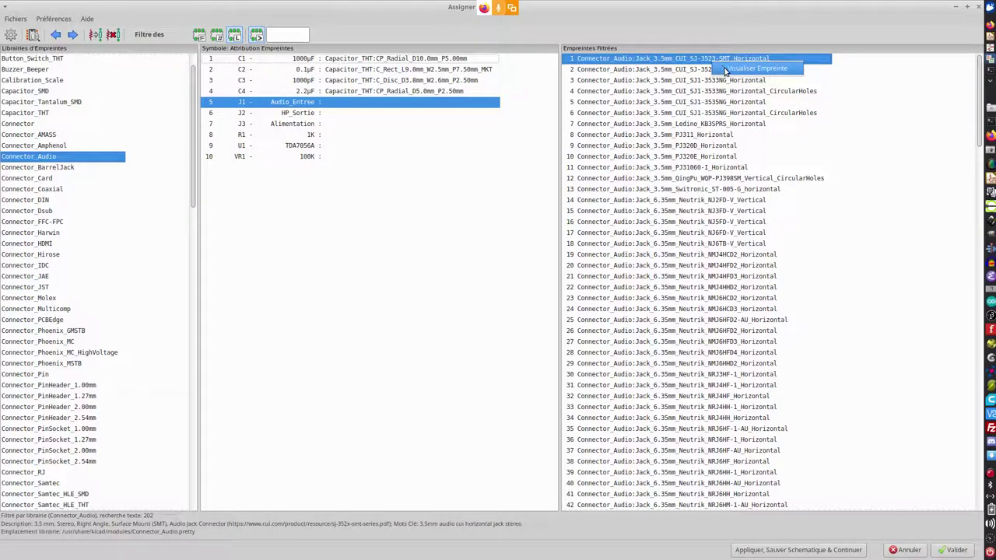
pyautogui.click(725, 69)
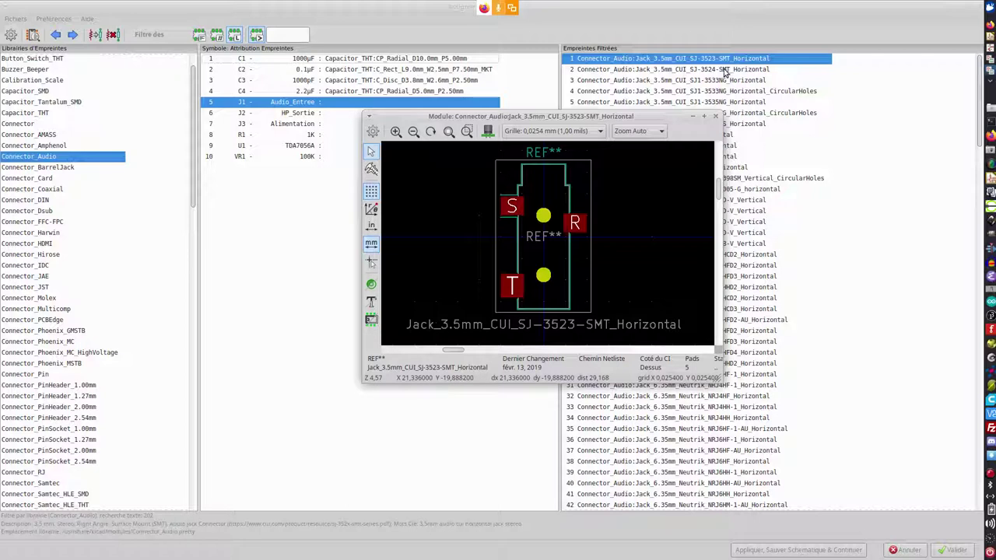
pyautogui.click(716, 117)
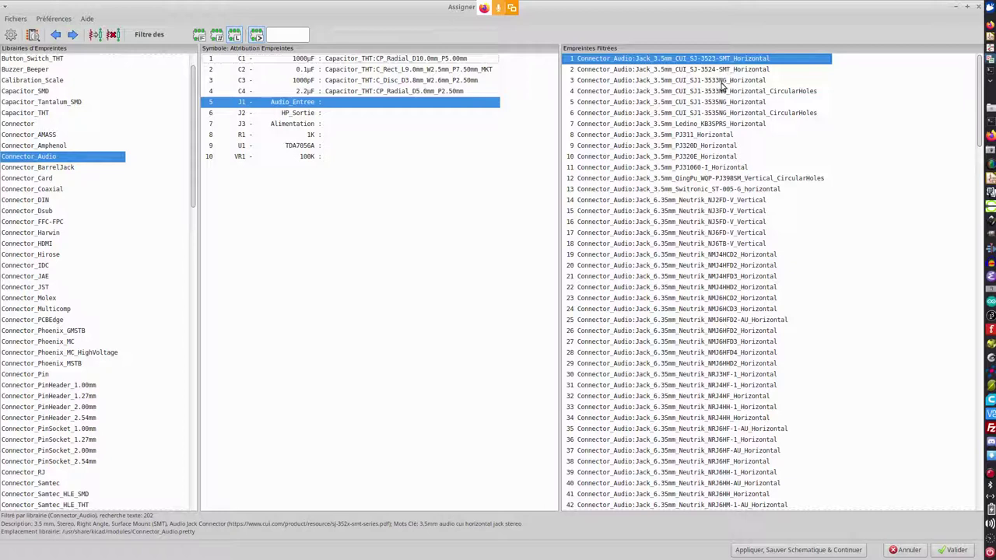
# Preview the Jack_3.5mm_CUI_SJ1-3533NG_Horizontal footprint to examine its pads, and close the preview
pyautogui.click(721, 83)
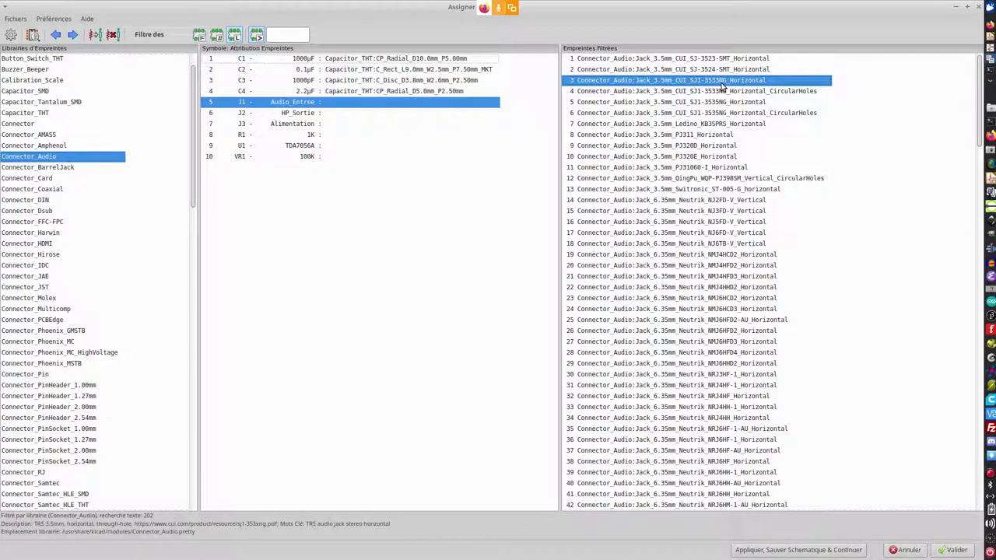
pyautogui.rightClick(722, 87)
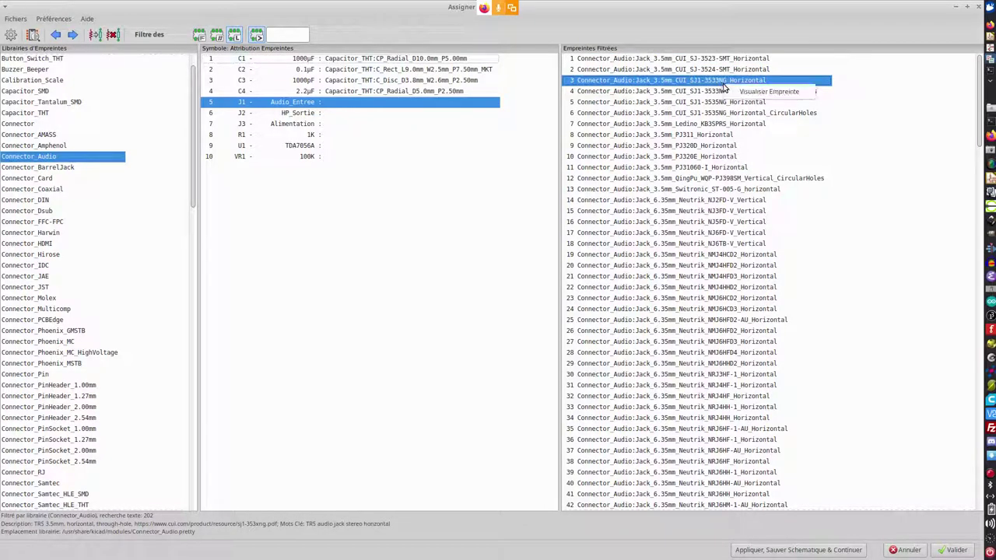
pyautogui.click(731, 93)
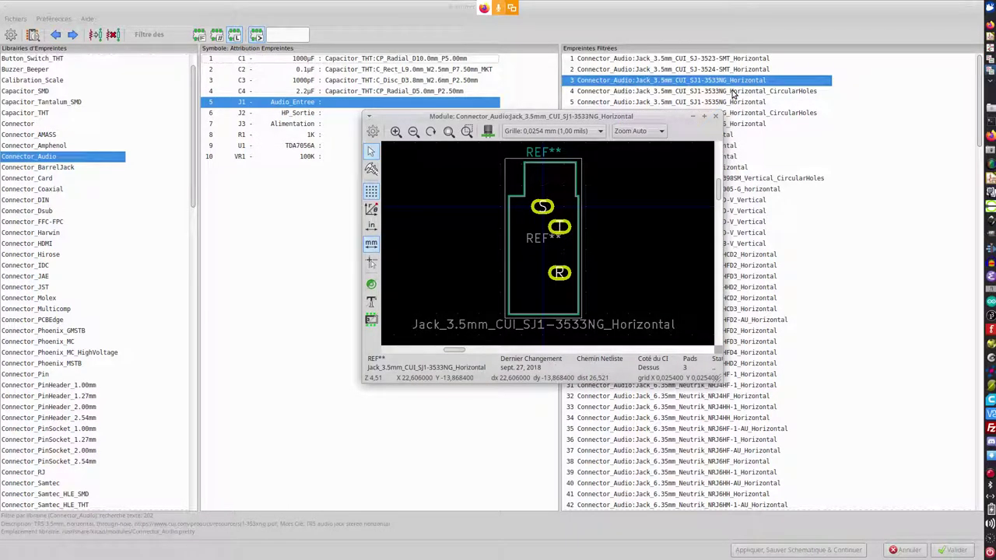
pyautogui.click(715, 116)
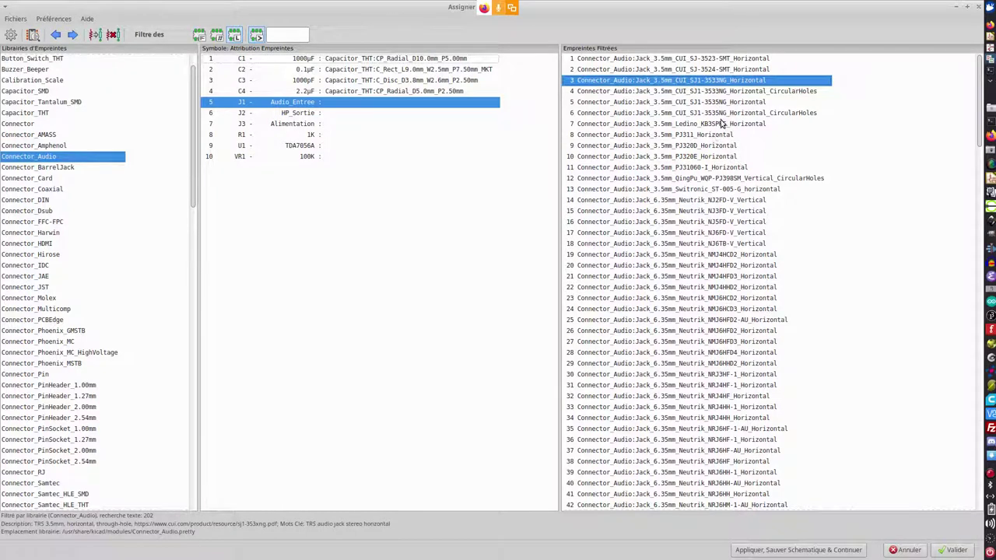
# Preview the Jack_3.5mm_PJ311_Horizontal footprint to examine its pads, and close the preview
pyautogui.click(721, 137)
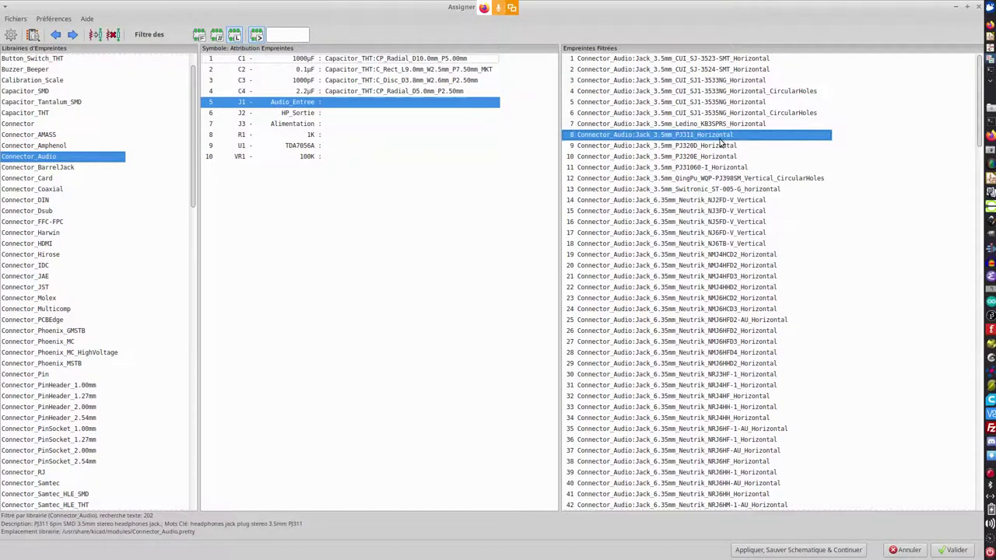
pyautogui.rightClick(720, 139)
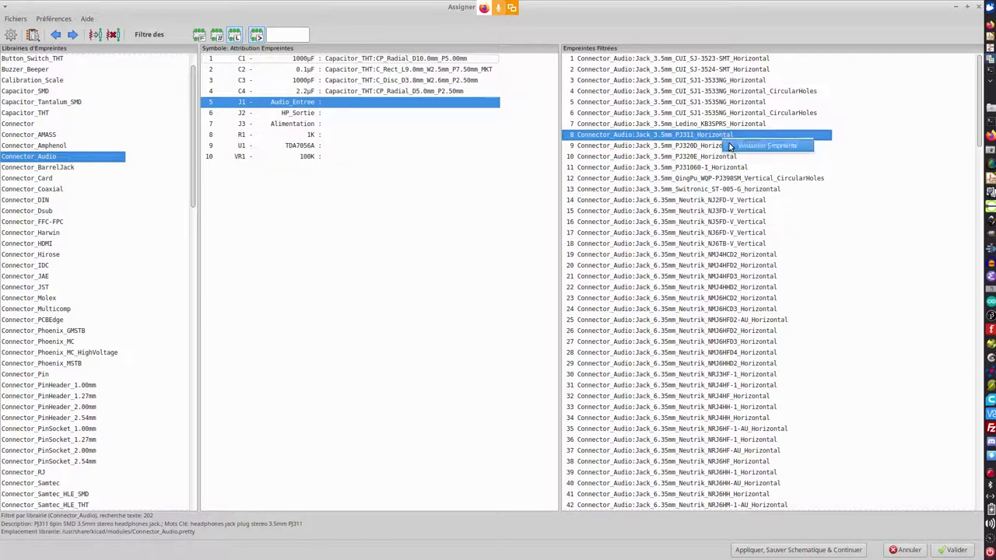
pyautogui.click(730, 146)
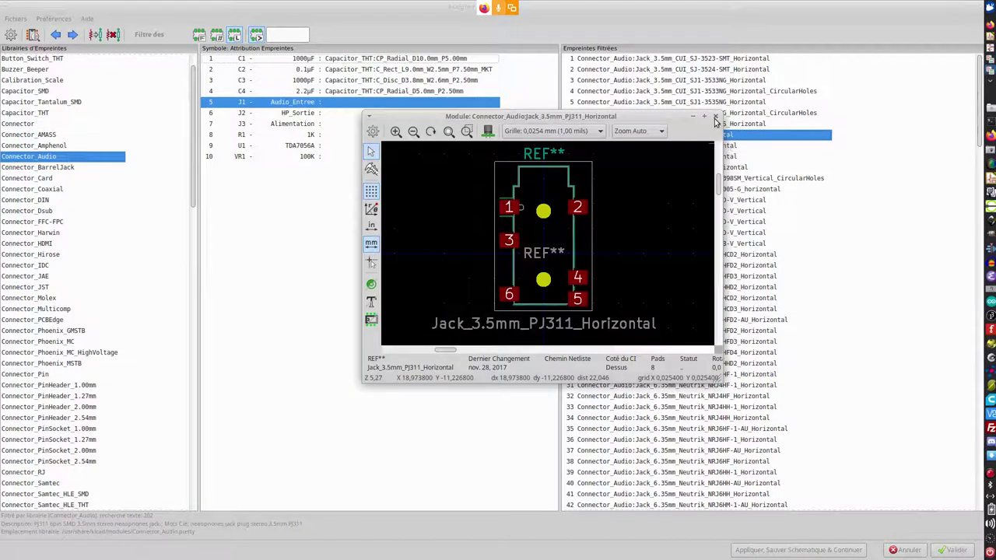
pyautogui.click(715, 116)
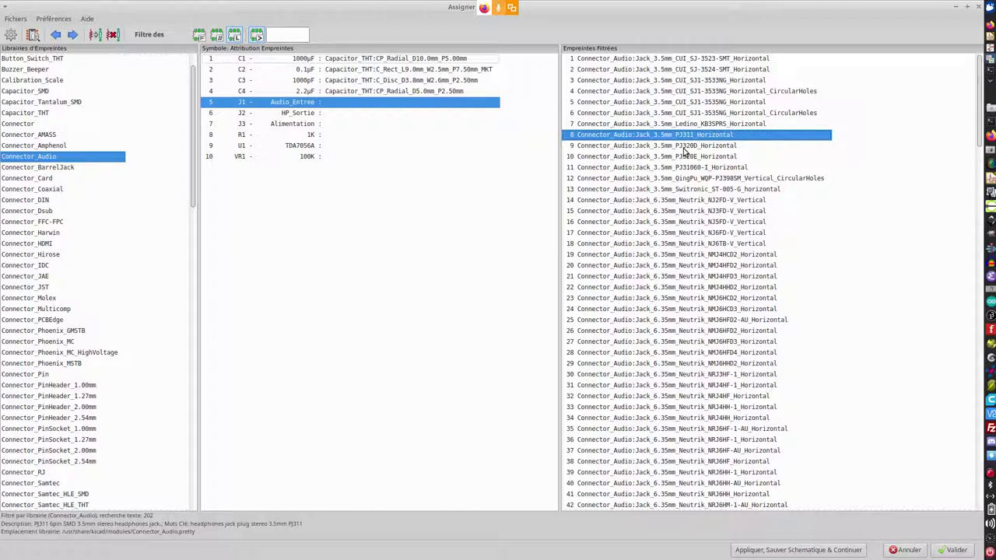
pyautogui.scroll(-3, 685, 100)
pyautogui.scroll(3, 686, 103)
# Switch to Firefox and open the Home page of the Formation Circuits Imprimes wiki on GitLab
pyautogui.hotkey('alt', 'Tab')
pyautogui.hotkey('alt', 'Tab')
pyautogui.hotkey('alt', 'Tab')
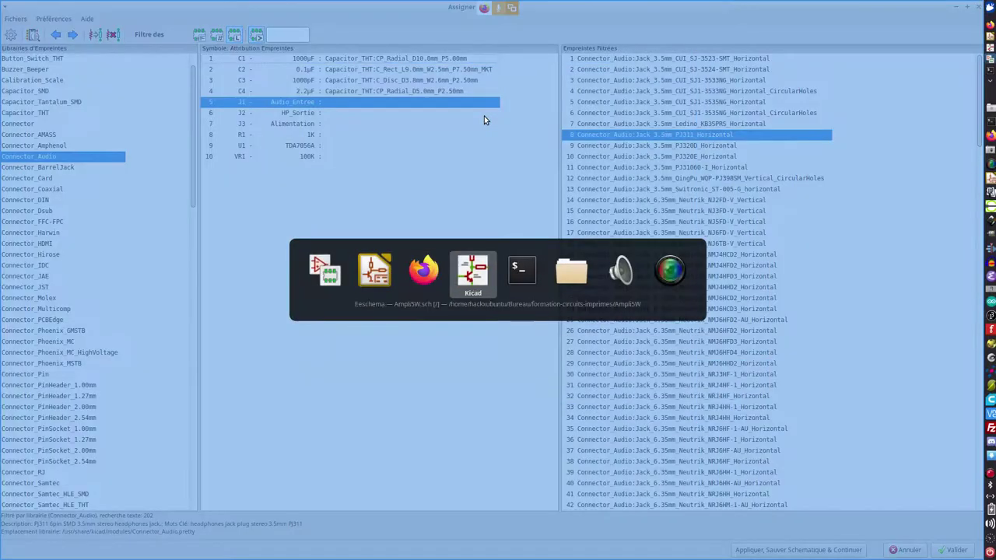
pyautogui.hotkey('alt', 'Tab')
pyautogui.hotkey('alt', 'Tab')
pyautogui.hotkey('alt', 'Tab')
pyautogui.hotkey('alt', 'Tab')
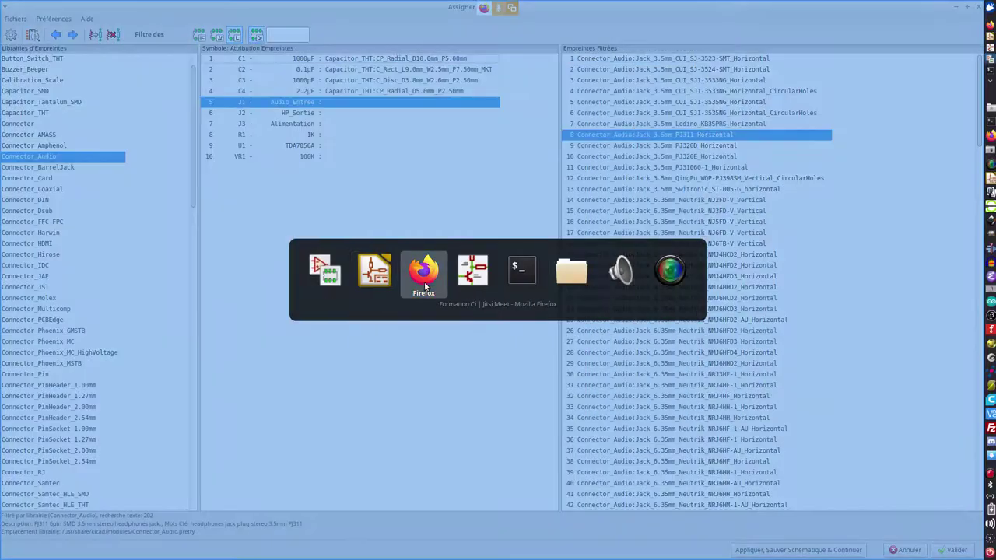
pyautogui.click(425, 288)
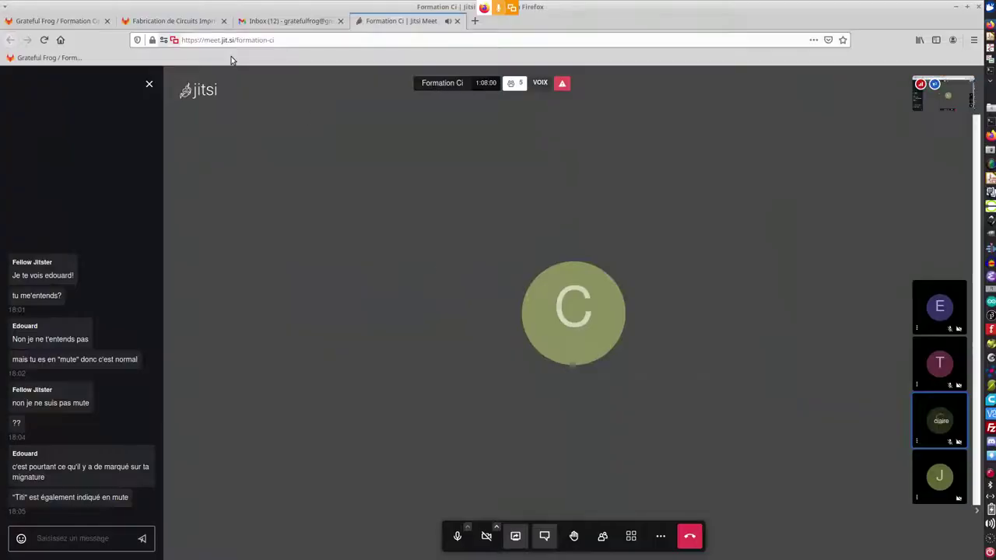
pyautogui.click(83, 20)
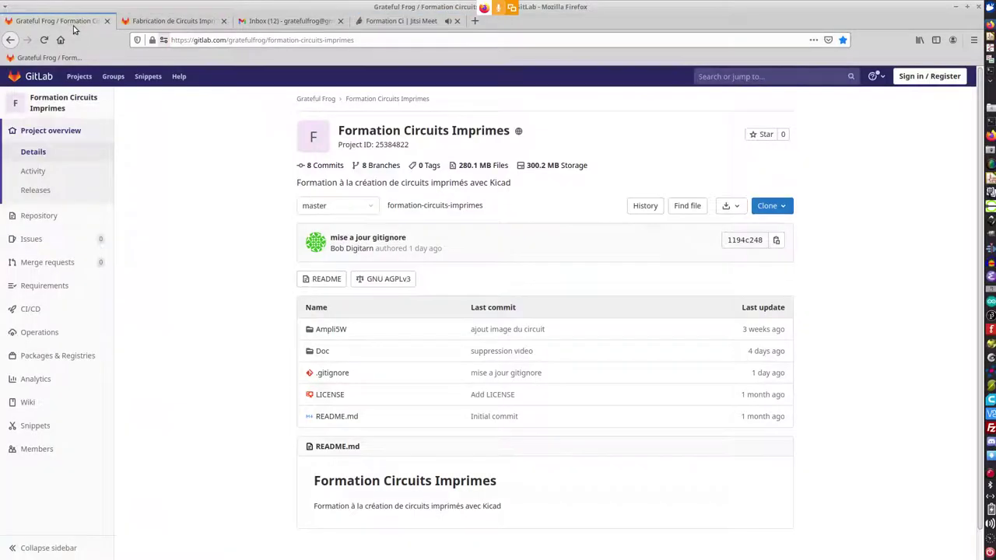
pyautogui.click(152, 22)
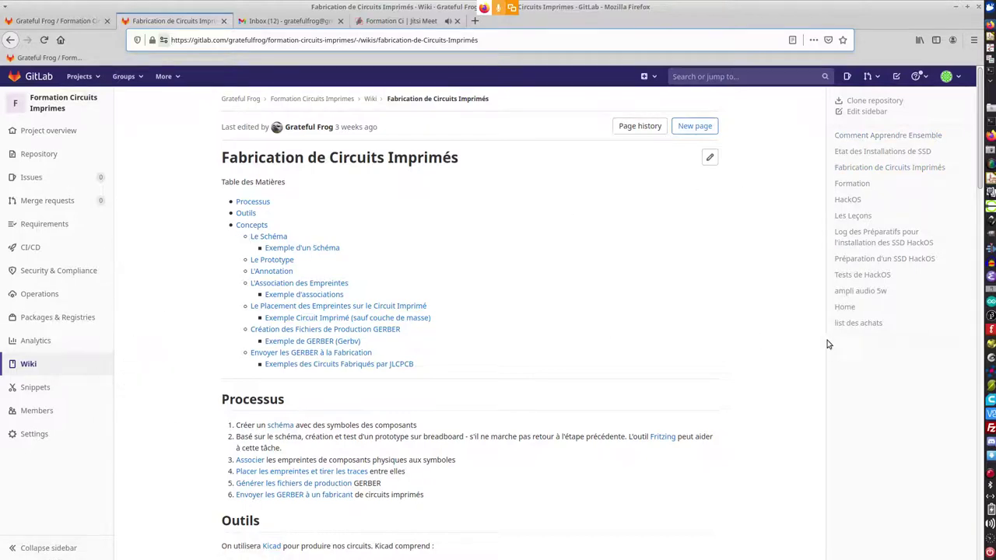
pyautogui.click(844, 309)
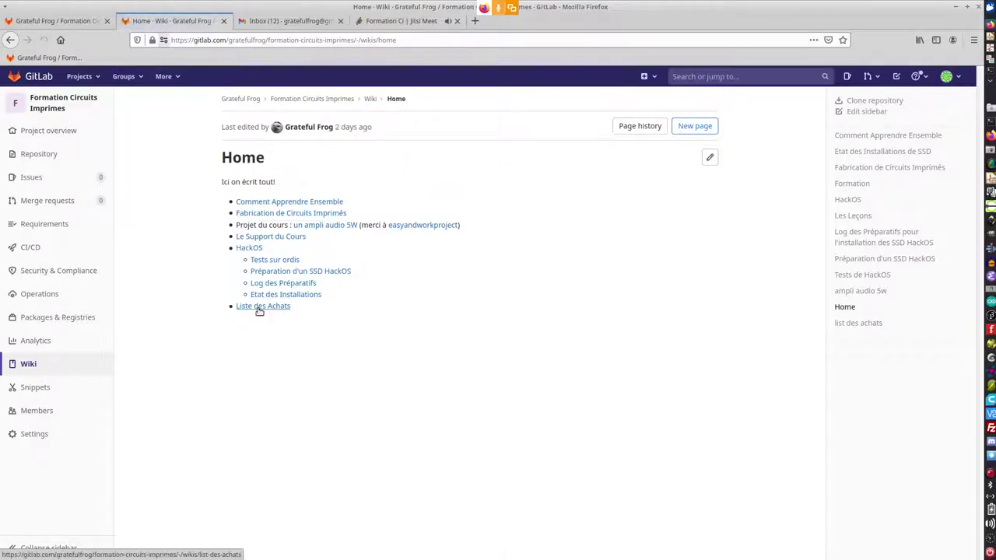
# Look through the wiki's Liste des Achats page and return to the wiki's Home page
pyautogui.click(259, 307)
pyautogui.scroll(-5, 307, 314)
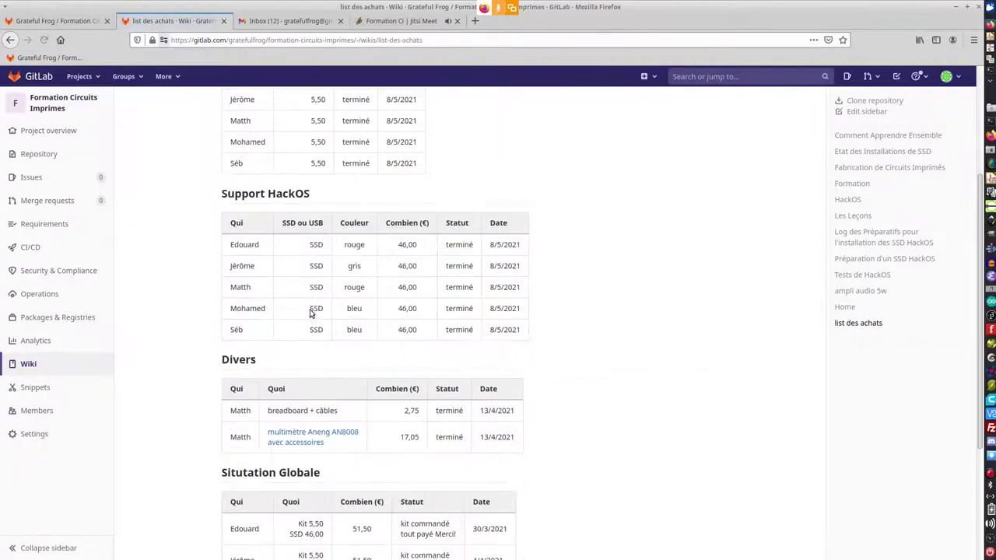
pyautogui.scroll(5, 313, 312)
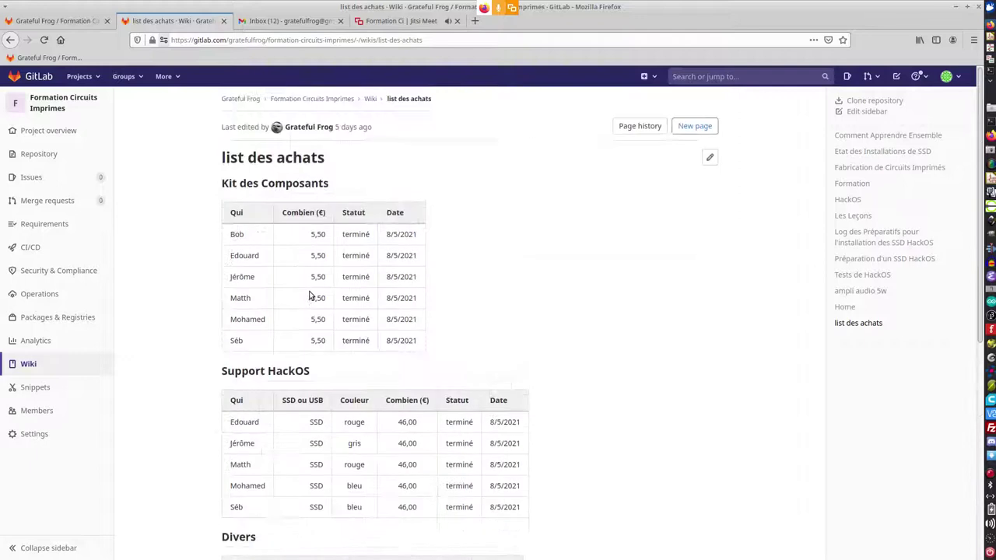
pyautogui.click(9, 40)
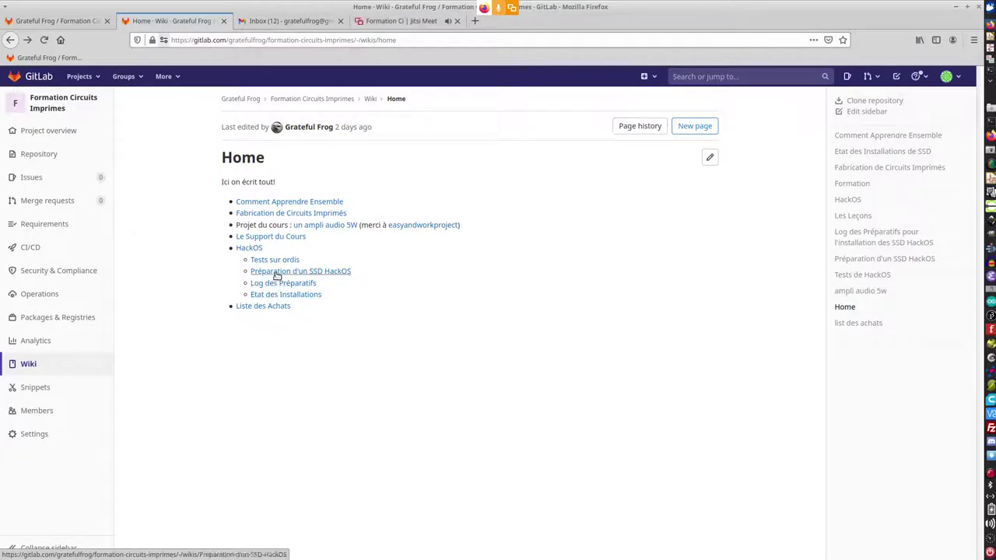
# Open the ampli audio 5W wiki page and view the datasheet of the 3.5mm female audio connector in its component table
pyautogui.click(323, 226)
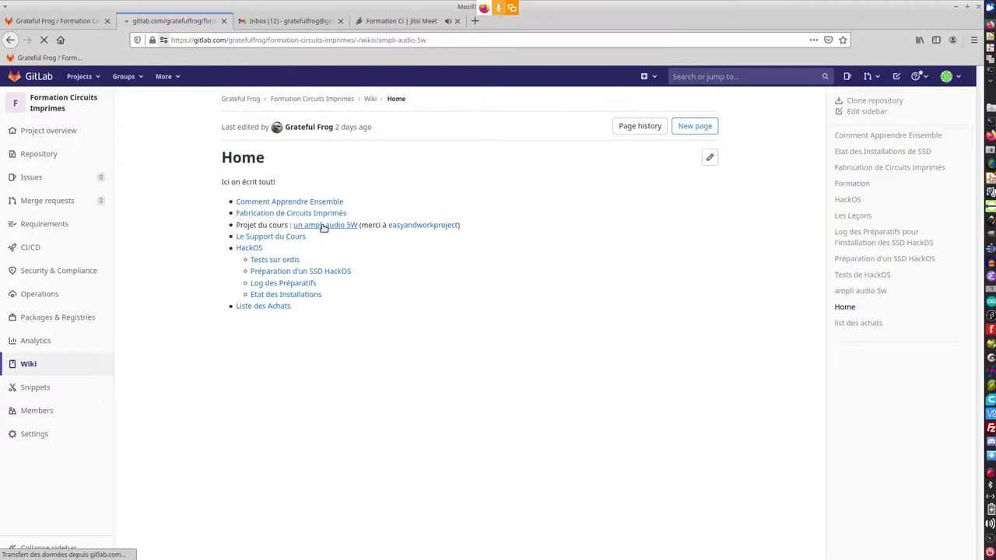
pyautogui.scroll(-2, 350, 255)
pyautogui.scroll(-5, 350, 254)
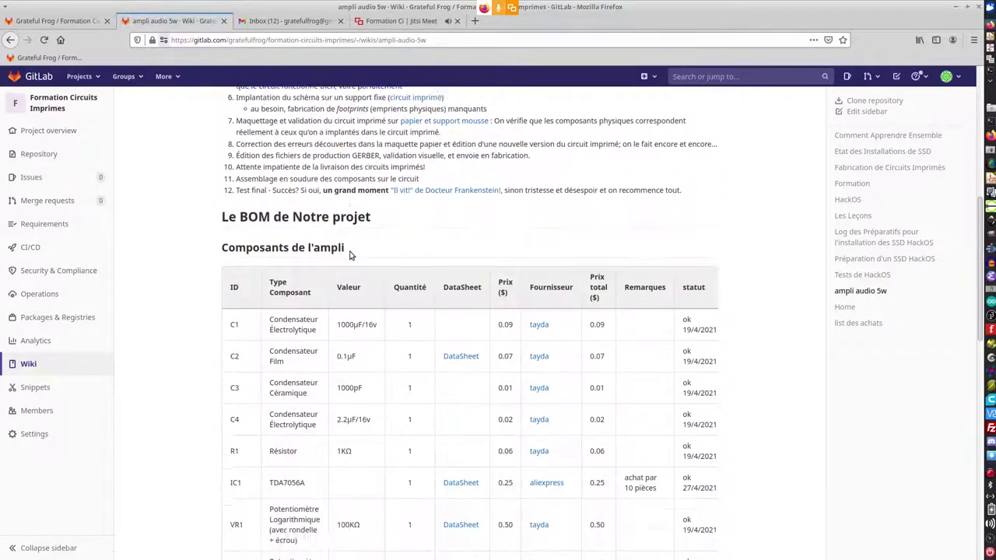
pyautogui.scroll(-2, 224, 416)
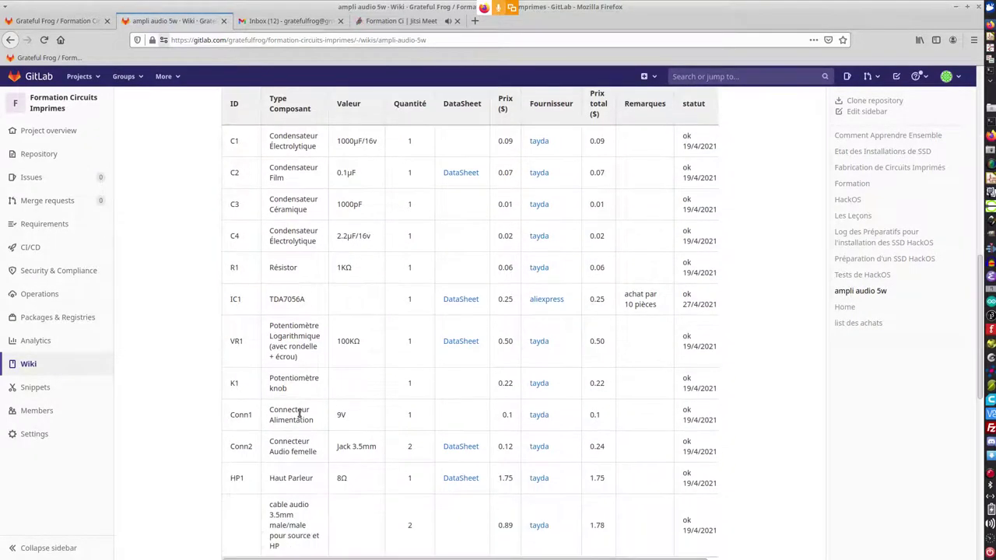
pyautogui.click(462, 447)
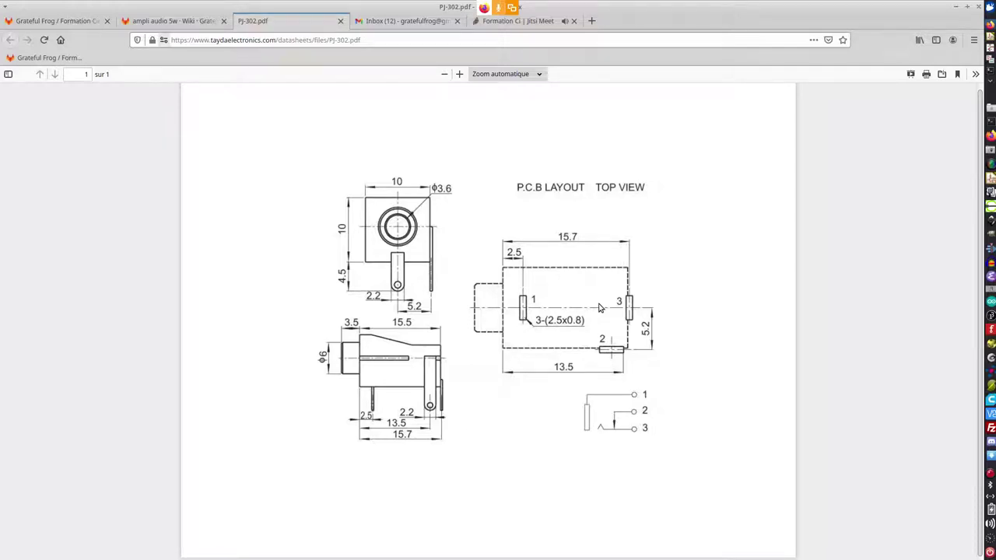
# Return to KiCad's footprint assignment window and preview BarrelJack_Wuerth_6941xx301002 from the Connector_BarrelJack library to compare its pads, and close the preview
pyautogui.hotkey('alt', 'Tab')
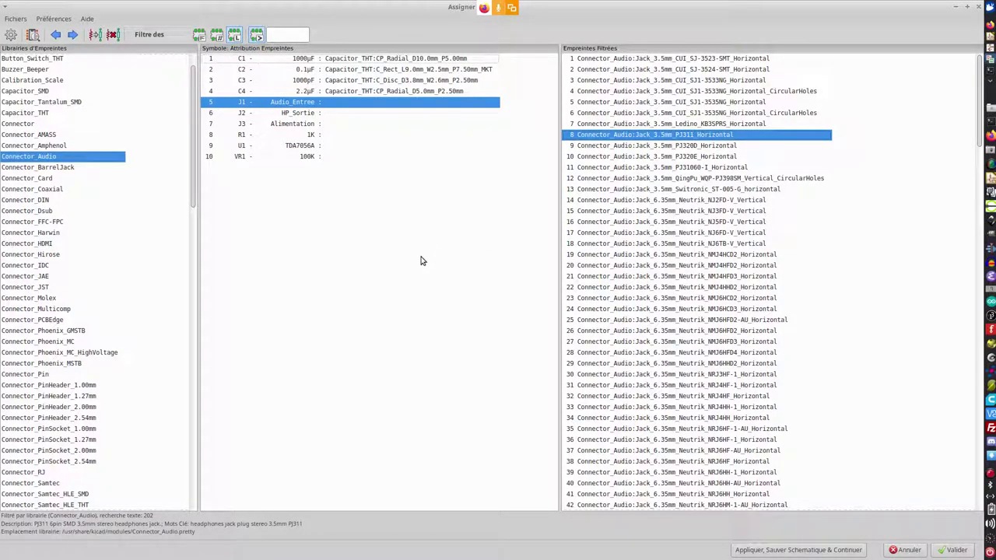
pyautogui.click(70, 169)
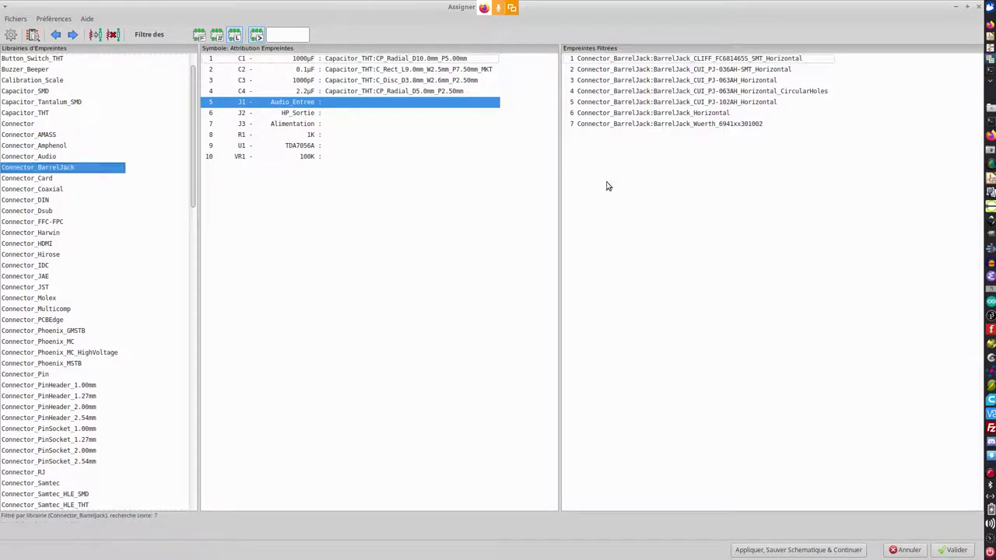
pyautogui.click(669, 125)
pyautogui.rightClick(669, 129)
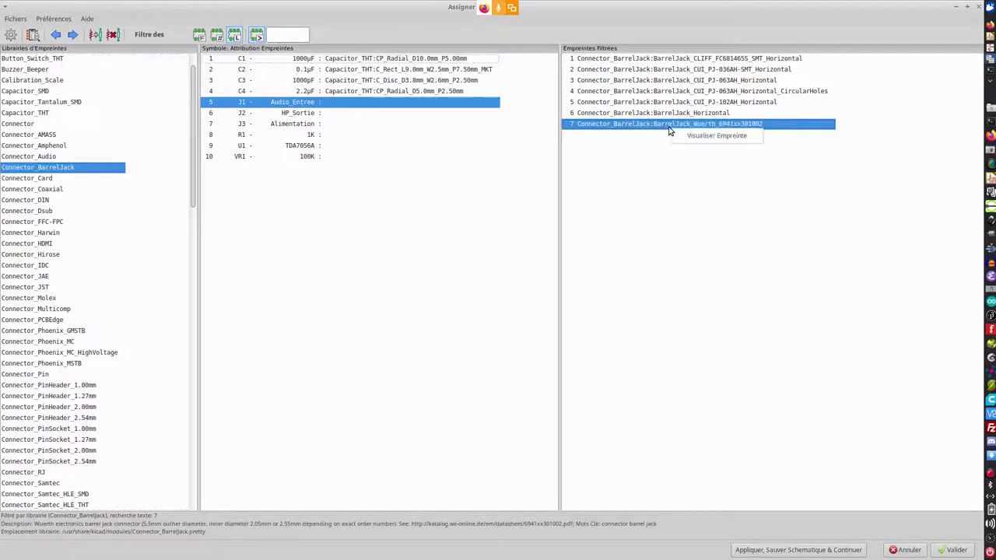
pyautogui.click(689, 134)
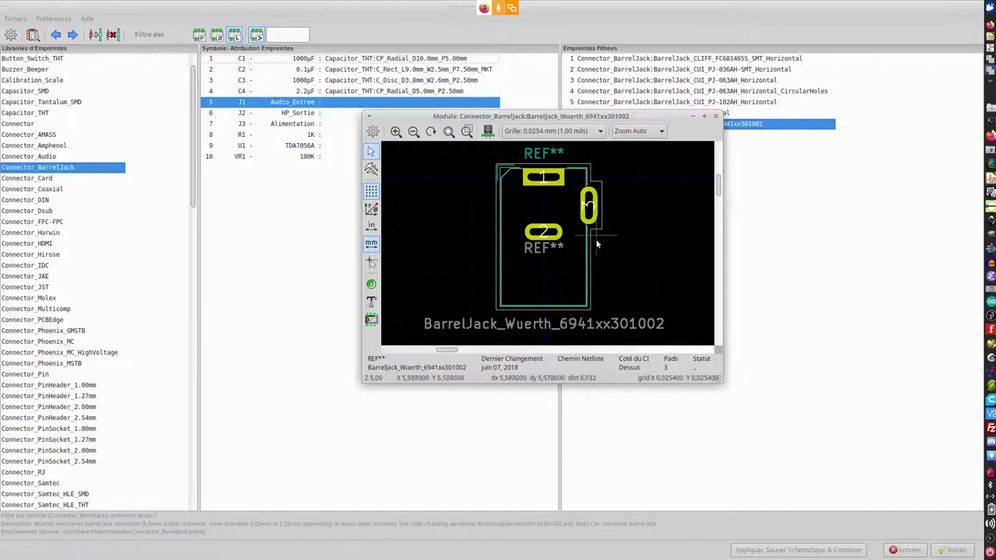
pyautogui.click(715, 117)
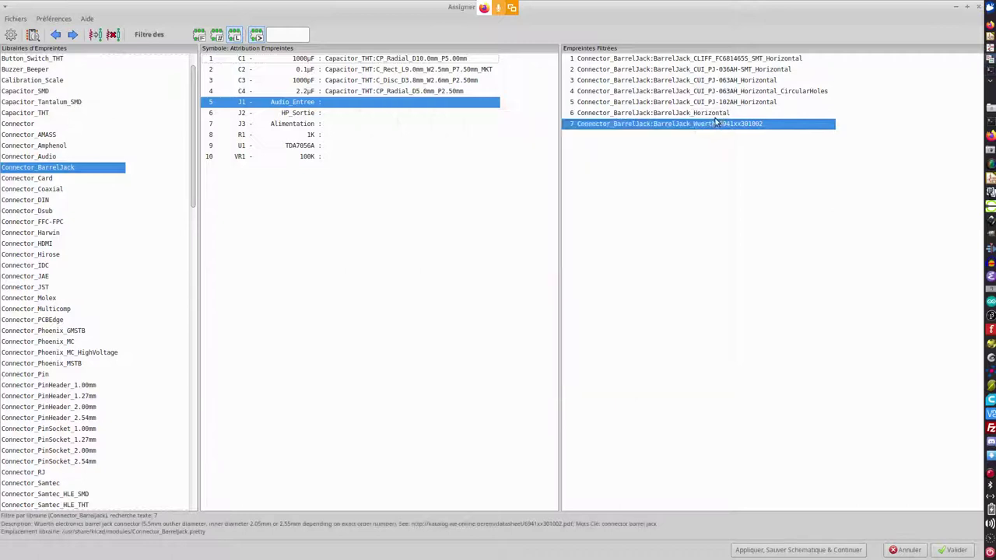
# Assign the BarrelJack_Wuerth_6941xx301002 footprint to both J1 (Audio_Entree) and J2 (HP_Sortie)
pyautogui.doubleClick(607, 125)
pyautogui.doubleClick(607, 125)
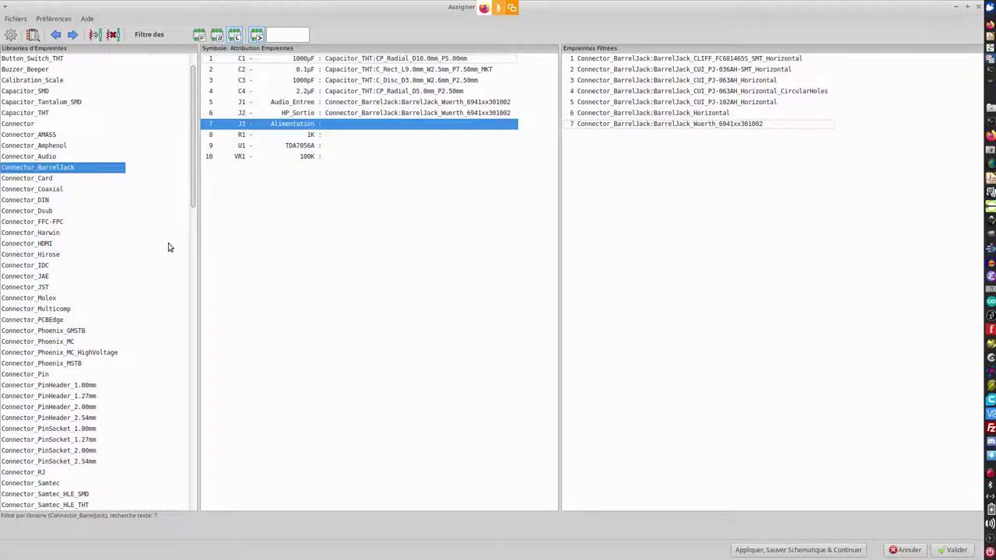
# Assign the PinHeader_1x02_P2.54mm_Vertical footprint from the Connector_PinHeader_2.54mm library to J3 (Alimentation)
pyautogui.scroll(-5, 119, 311)
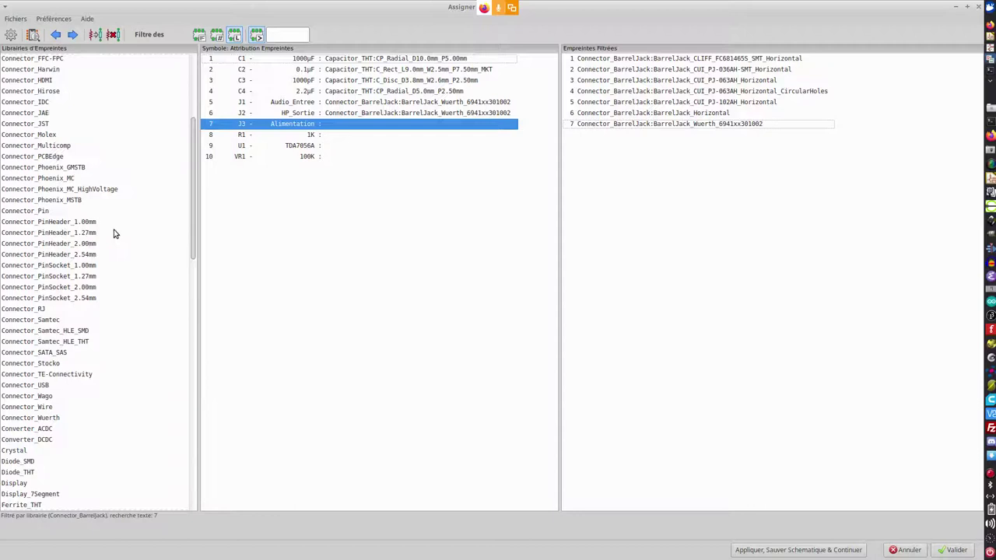
pyautogui.click(74, 255)
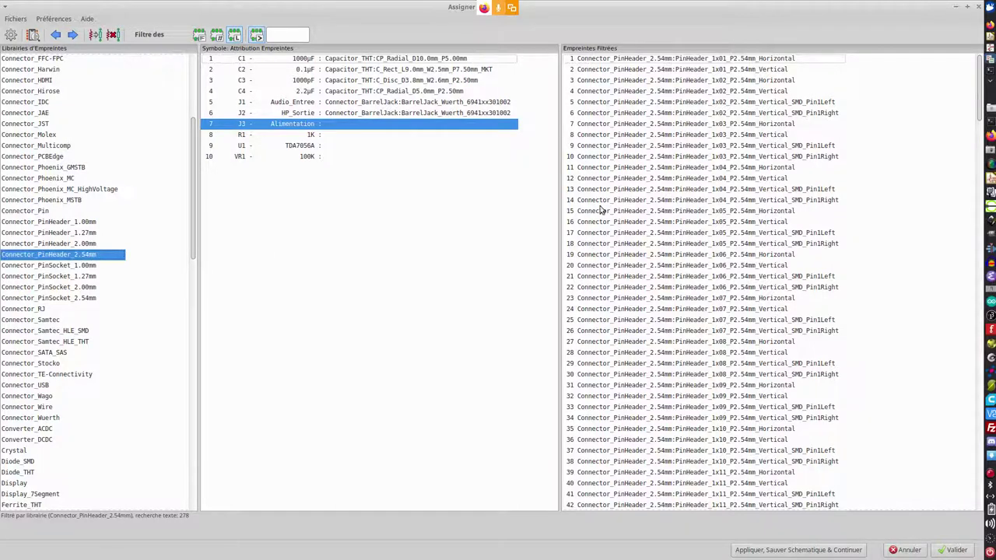
pyautogui.click(705, 92)
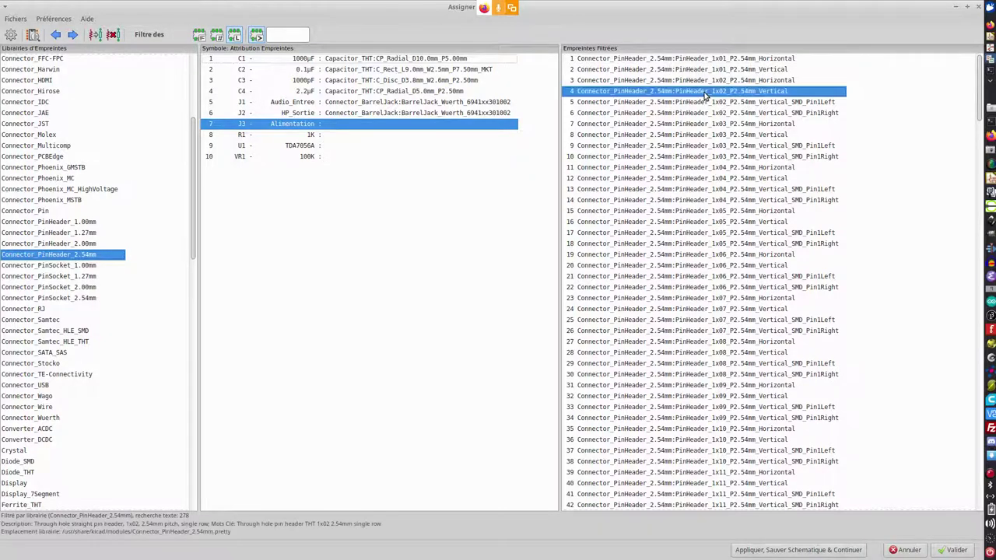
pyautogui.doubleClick(707, 92)
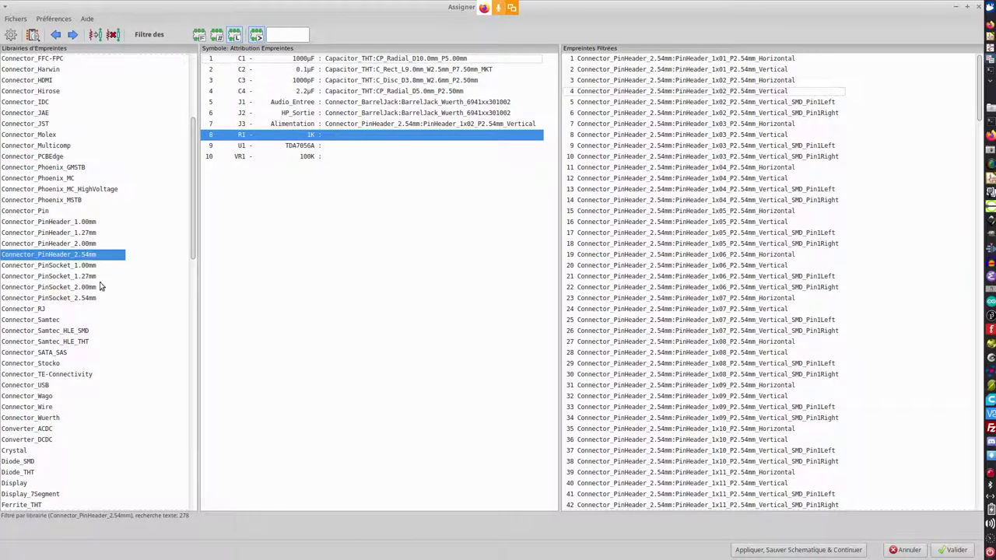
# List the Resistor_THT library's footprints for R1
pyautogui.scroll(4, 99, 286)
pyautogui.scroll(-10, 99, 287)
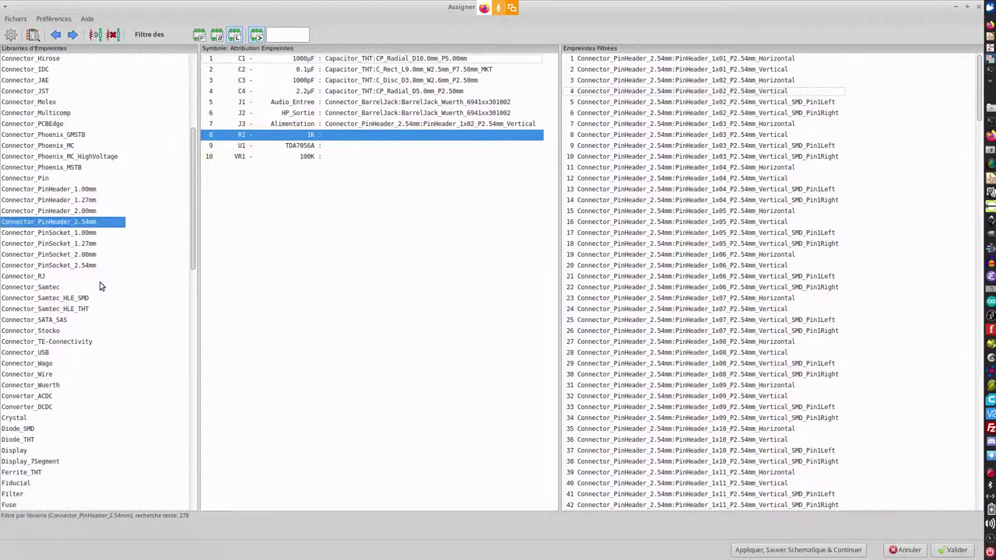
pyautogui.scroll(-13, 99, 284)
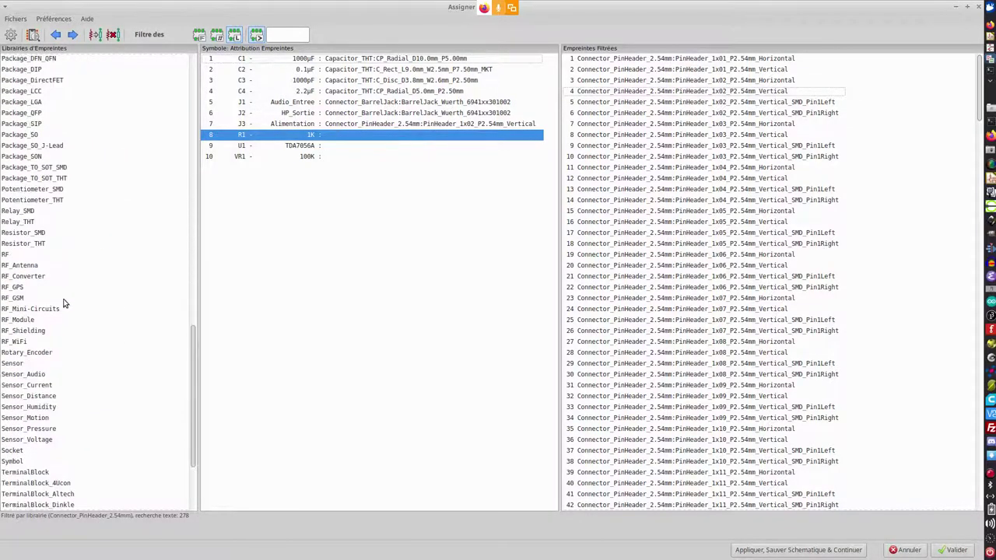
pyautogui.click(30, 244)
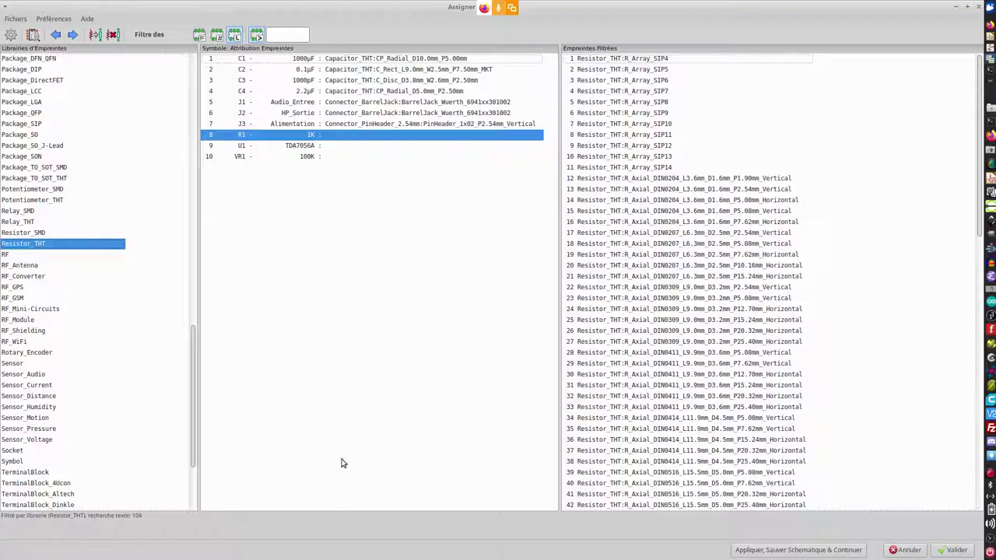
pyautogui.hotkey('alt', 'Tab')
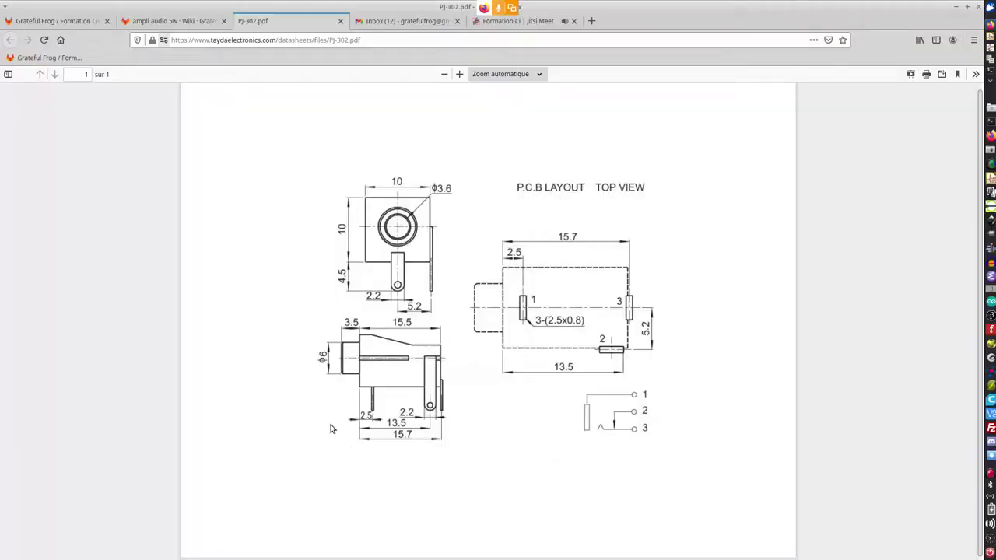
pyautogui.hotkey('alt', 'Tab')
pyautogui.hotkey('alt', 'Tab')
pyautogui.hotkey('alt', 'Tab')
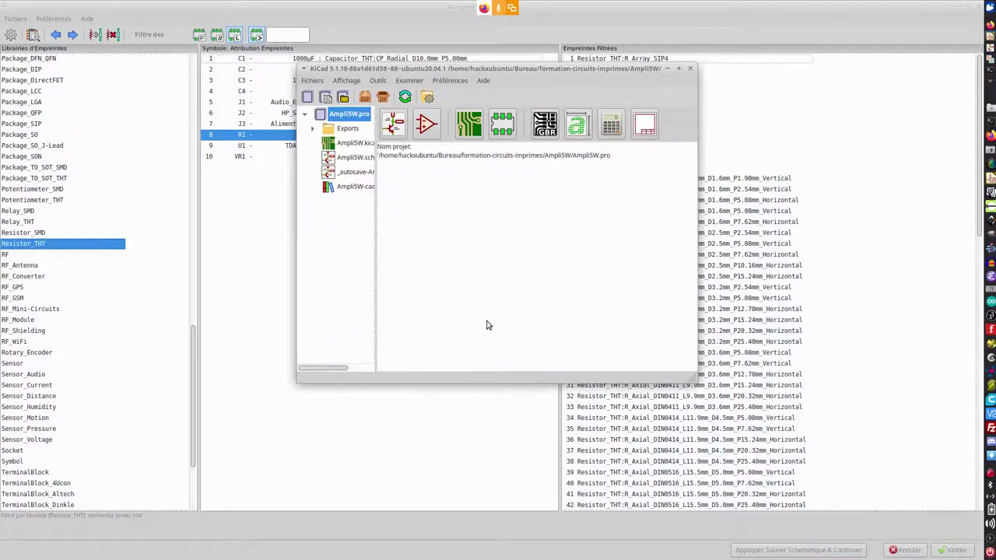
pyautogui.hotkey('alt', 'Tab')
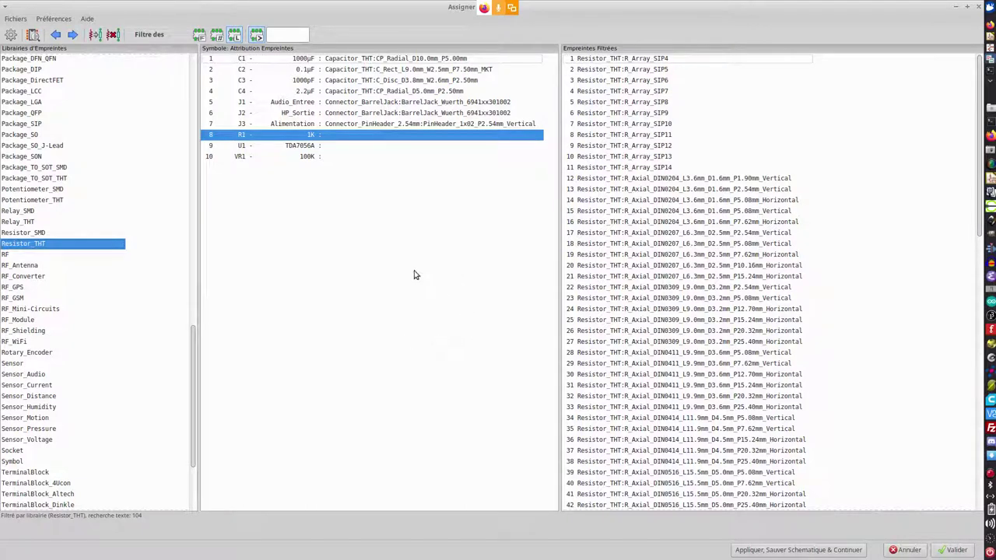
pyautogui.hotkey('alt', 'Tab')
pyautogui.hotkey('alt', 'Tab')
pyautogui.hotkey('alt', 'Tab')
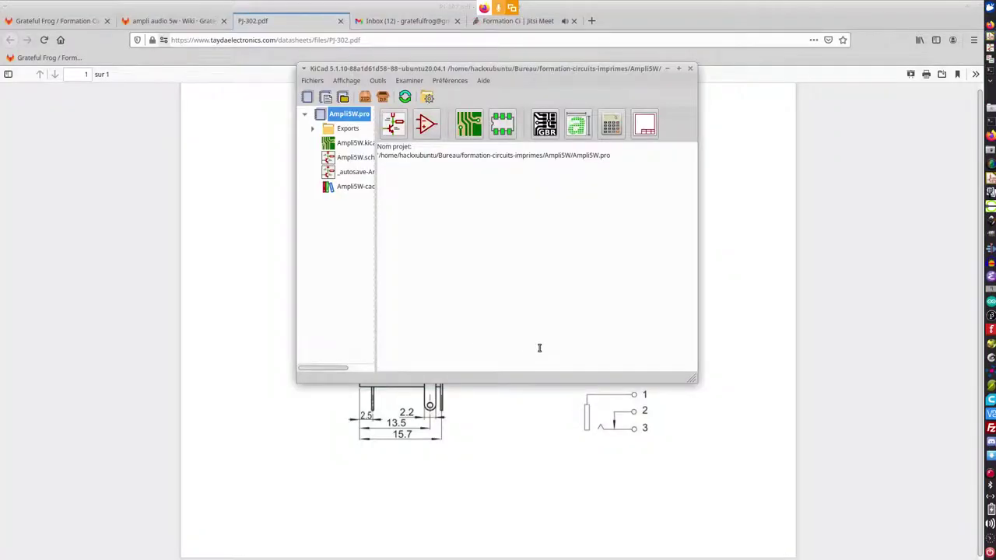
pyautogui.hotkey('alt', 'Tab')
pyautogui.hotkey('alt', 'Tab')
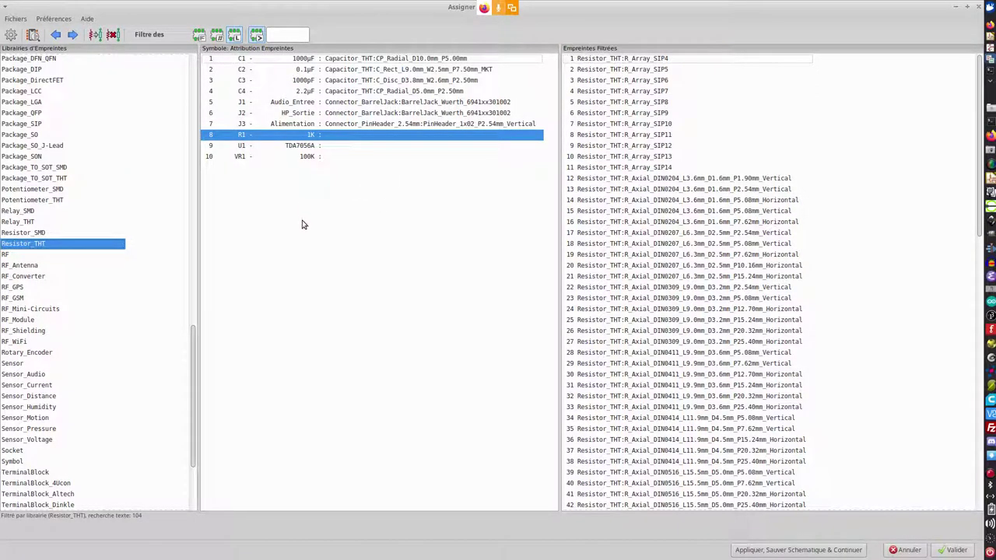
# Assign the R_Axial_DIN0918_L18.0mm_D9.0mm_P30.48mm_Horizontal footprint from the Resistor_THT library to R1
pyautogui.scroll(-5, 642, 371)
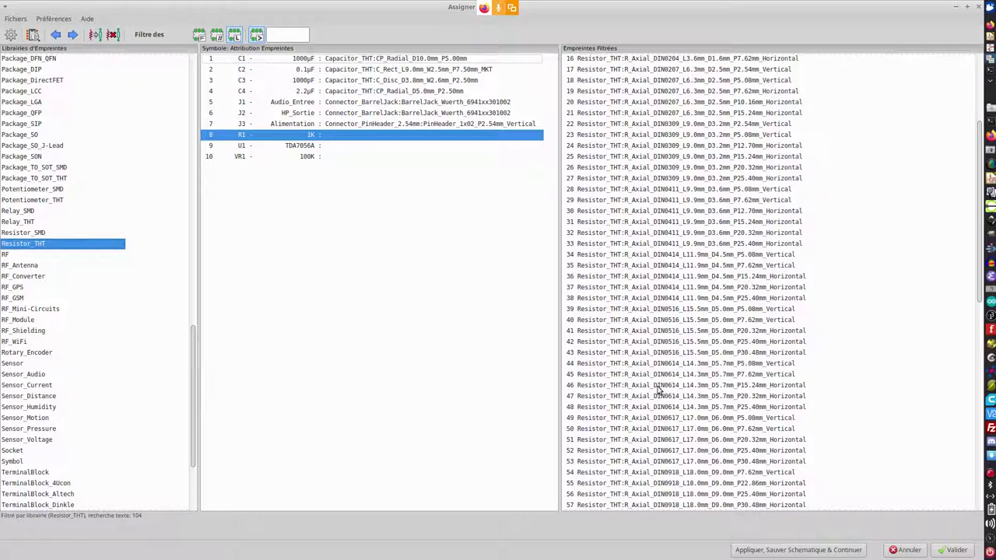
pyautogui.scroll(-3, 700, 419)
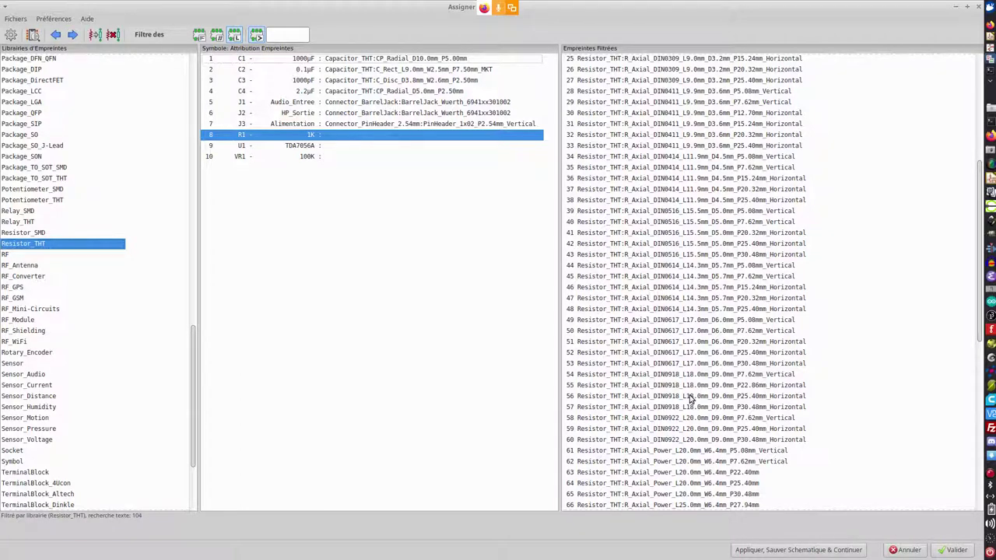
pyautogui.click(689, 397)
pyautogui.click(691, 406)
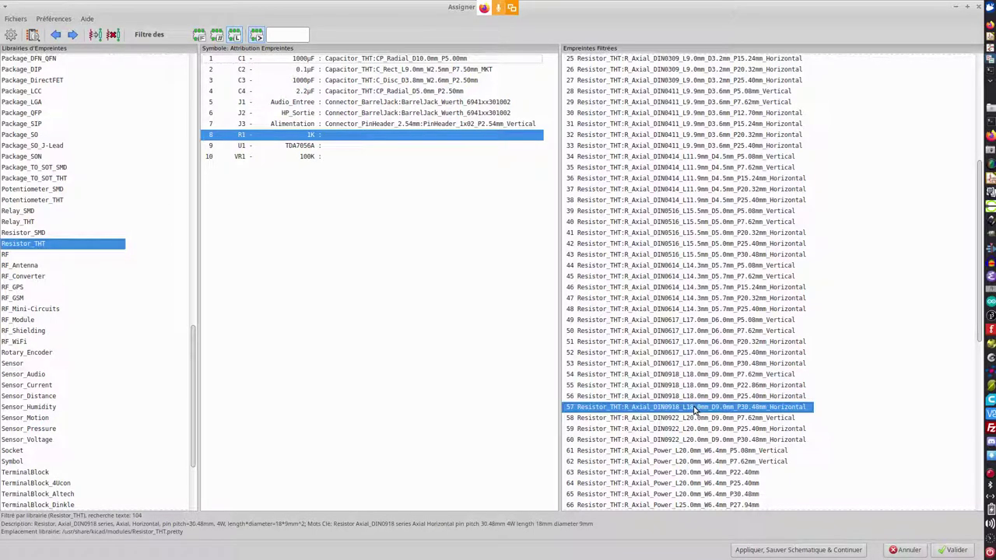
pyautogui.doubleClick(694, 408)
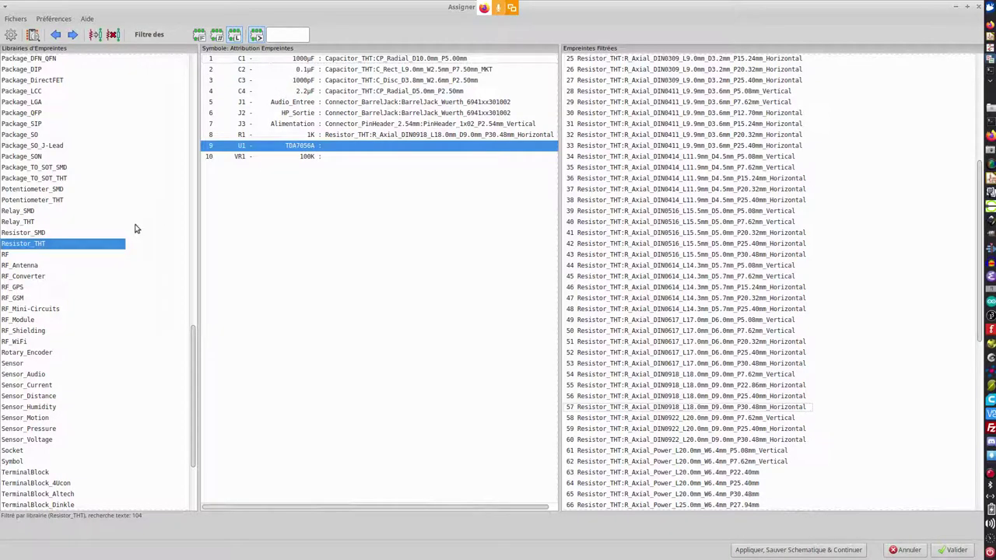
# List the Package_SIP library's footprints for U1 (TDA7056A)
pyautogui.scroll(-4, 100, 330)
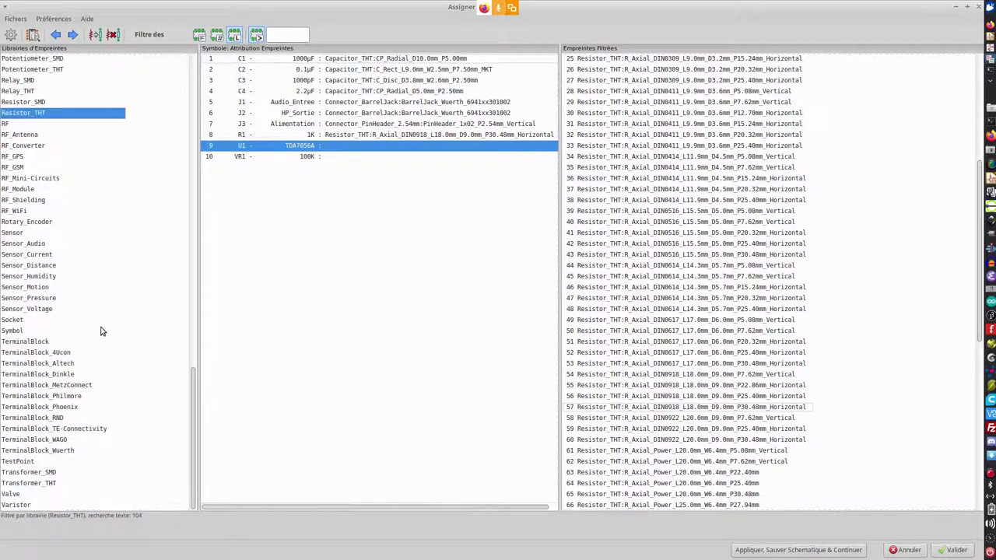
pyautogui.scroll(4, 100, 330)
pyautogui.scroll(7, 100, 331)
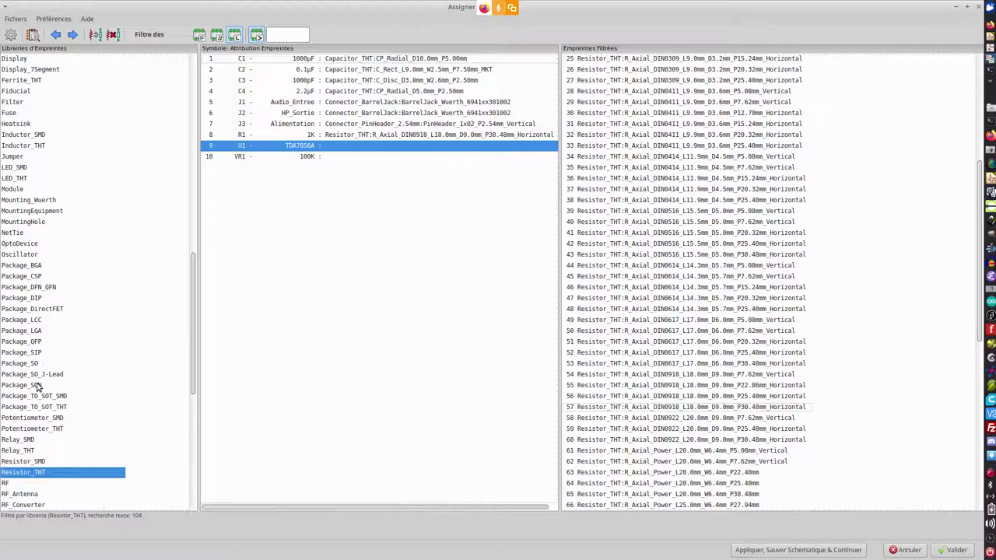
pyautogui.click(34, 355)
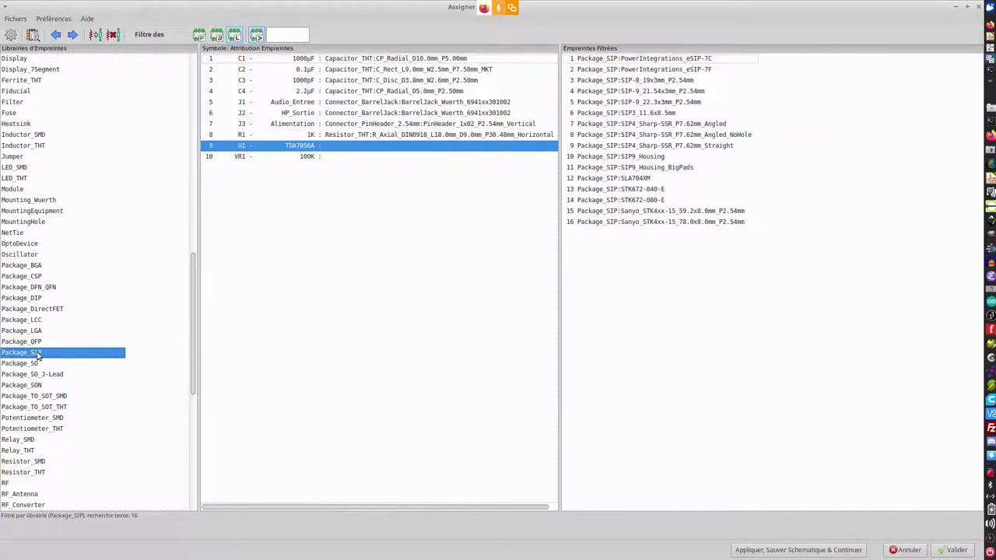
# Preview the SIP9_Housing footprint from the Package_SIP library to examine its pads, and close the preview
pyautogui.click(638, 158)
pyautogui.click(651, 168)
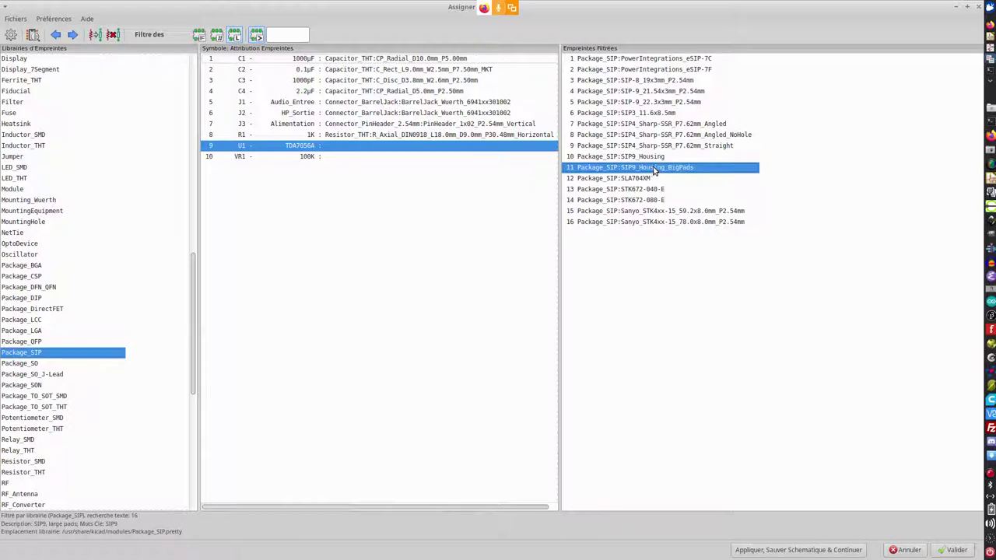
pyautogui.click(659, 158)
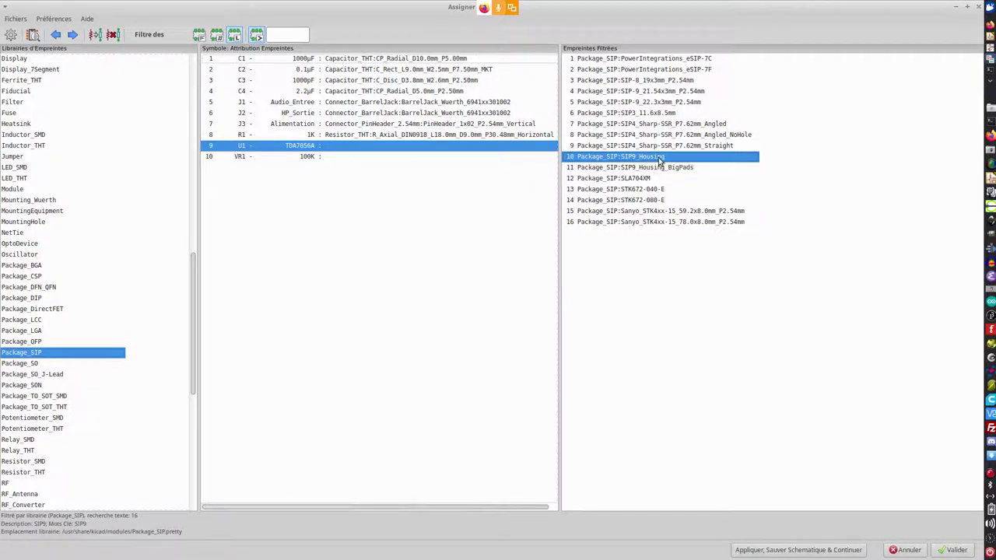
pyautogui.click(666, 167)
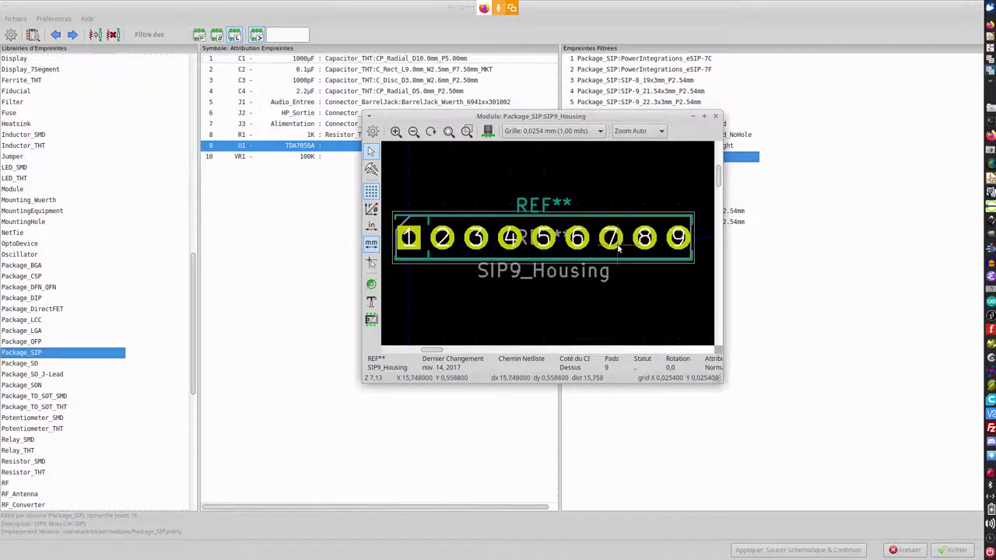
pyautogui.click(714, 117)
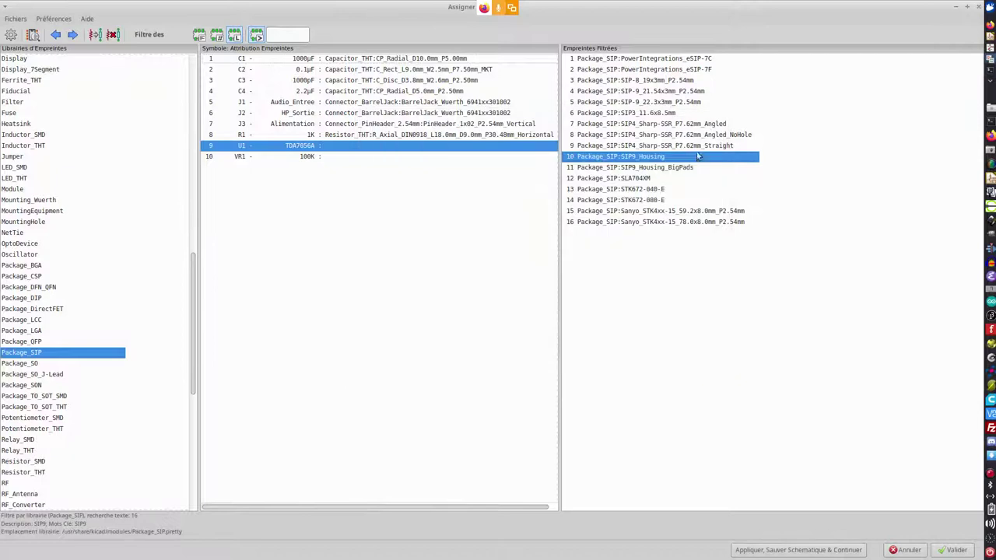
# Preview the SIP9_Housing_BigPads footprint, close the preview and assign that footprint to U1 (TDA7056A)
pyautogui.click(687, 168)
pyautogui.rightClick(687, 168)
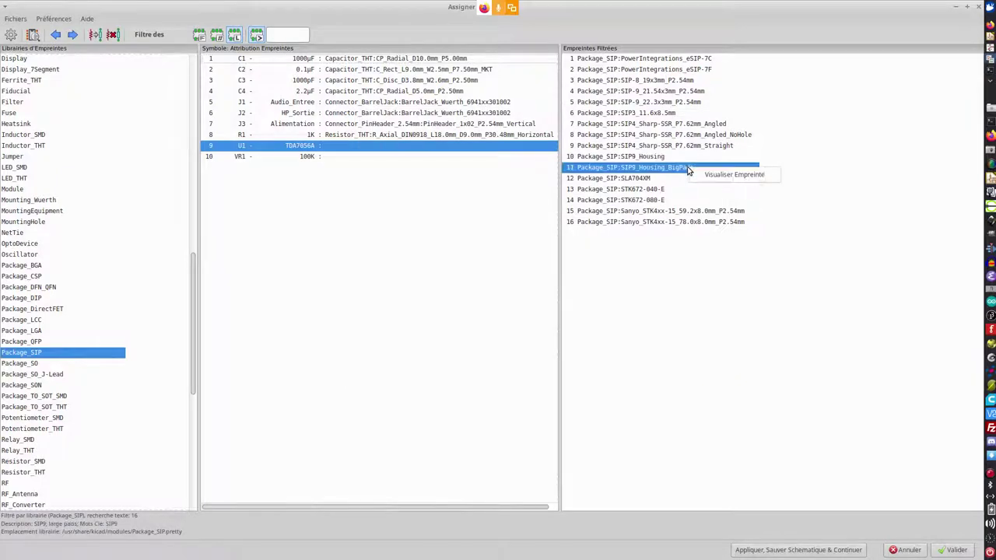
pyautogui.click(708, 174)
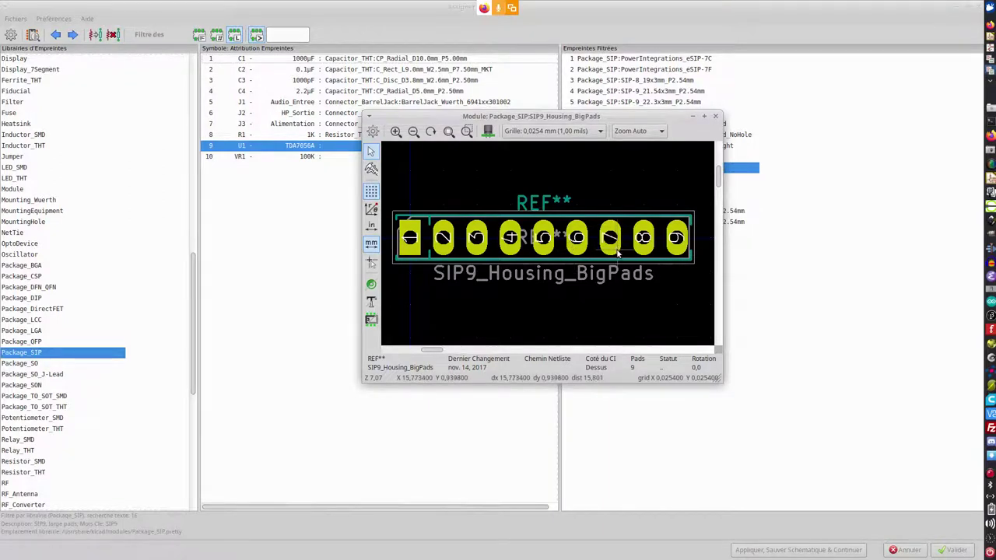
pyautogui.click(717, 116)
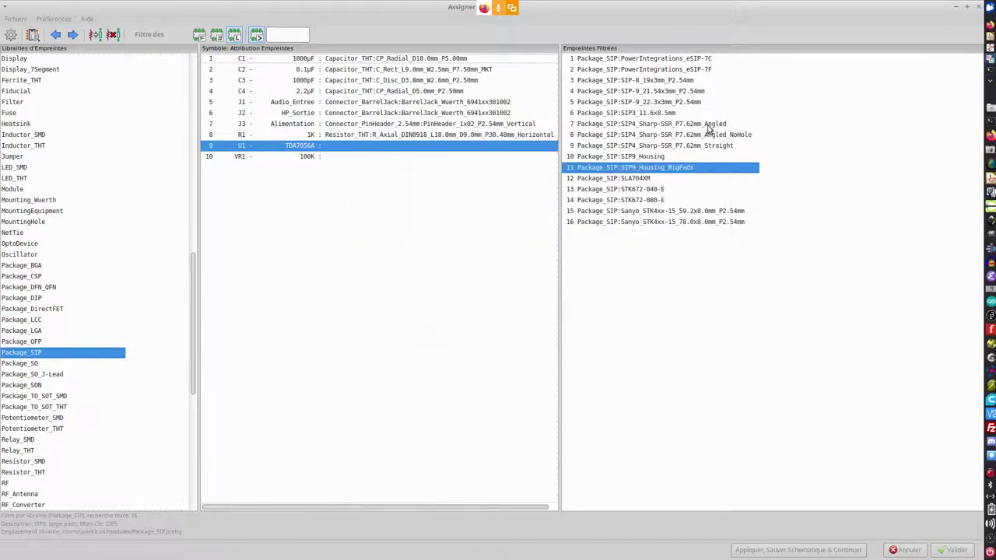
pyautogui.doubleClick(658, 168)
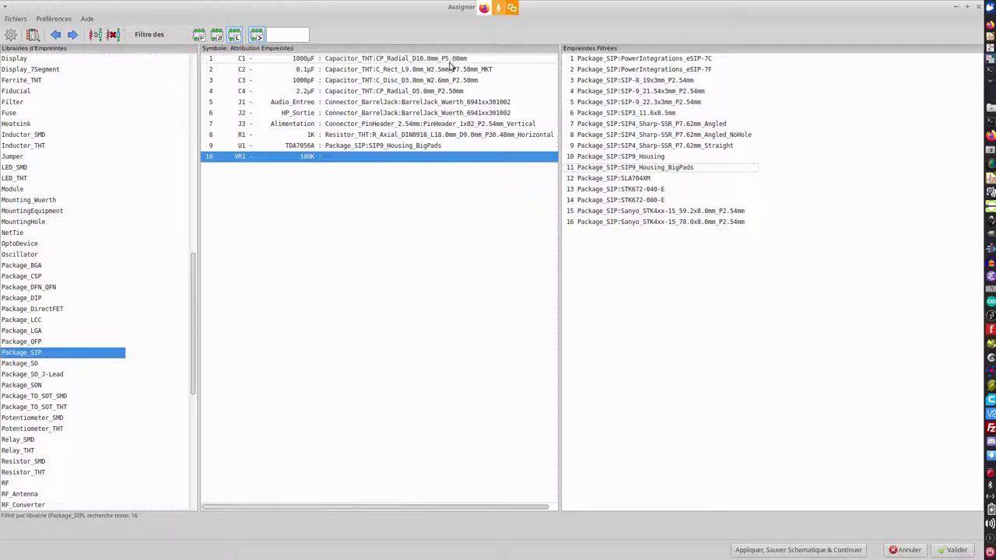
# Compare the pad shapes of SIP9_Housing_BigPads and SIP9_Housing up close in the footprint preview, and close it
pyautogui.click(396, 149)
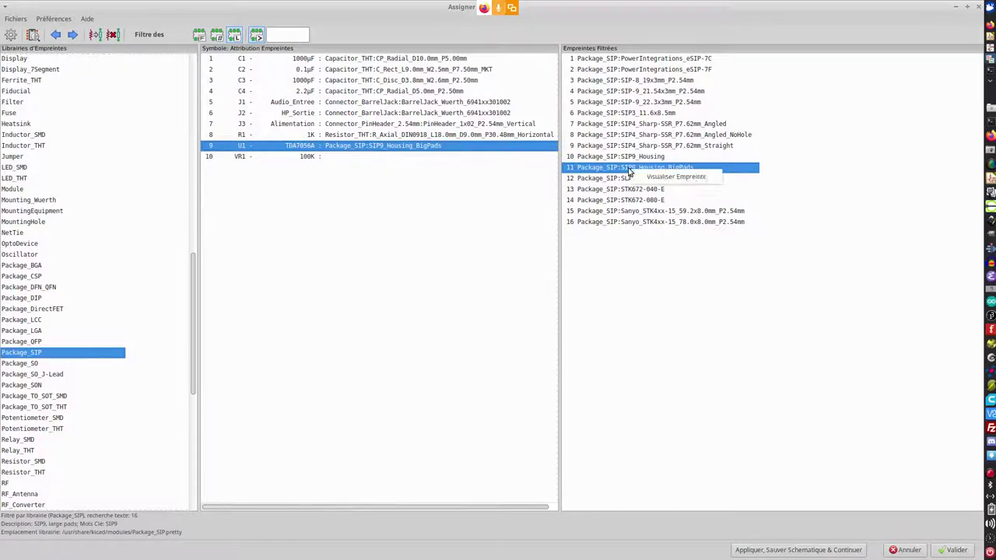
pyautogui.click(633, 177)
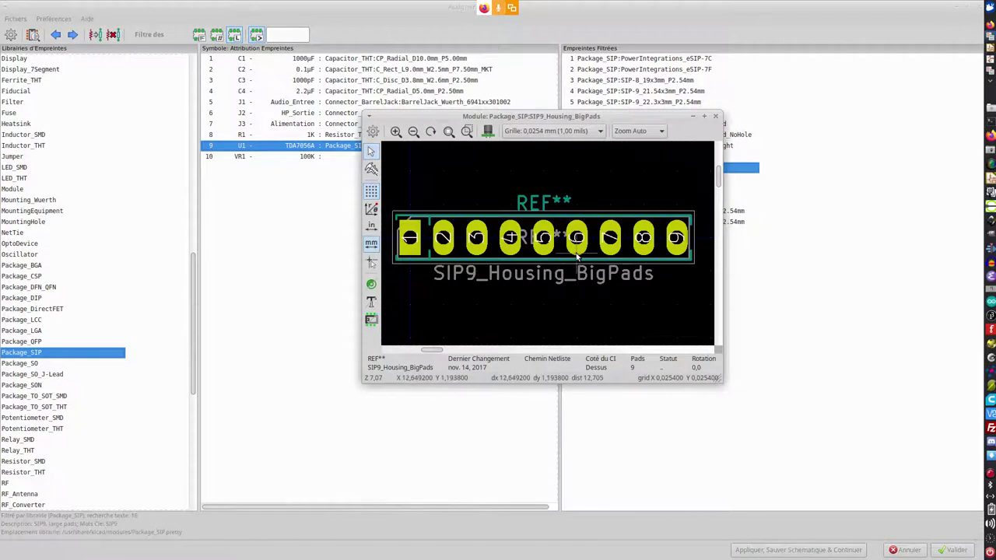
pyautogui.scroll(1, 577, 257)
pyautogui.scroll(1, 537, 245)
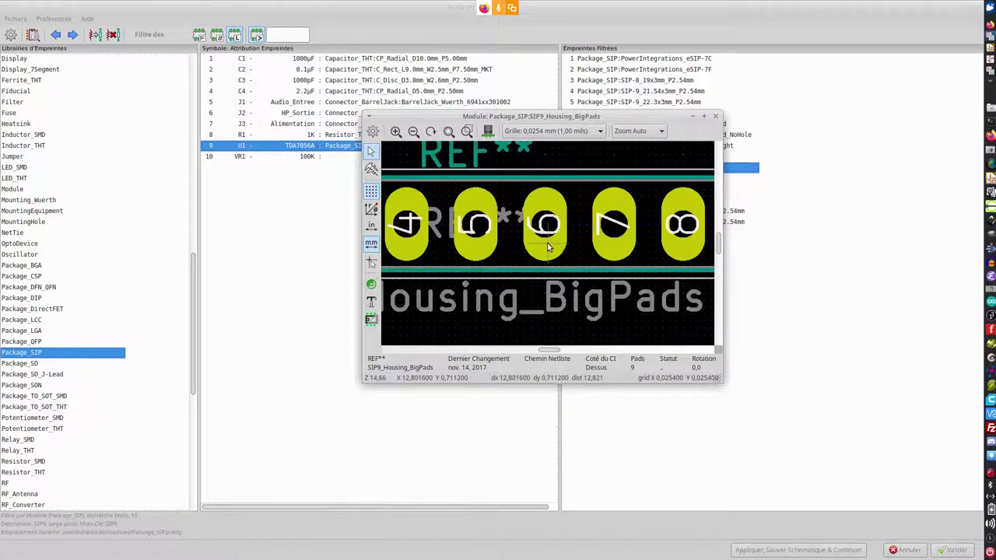
pyautogui.moveTo(652, 123); pyautogui.dragTo(577, 191)
pyautogui.click(621, 157)
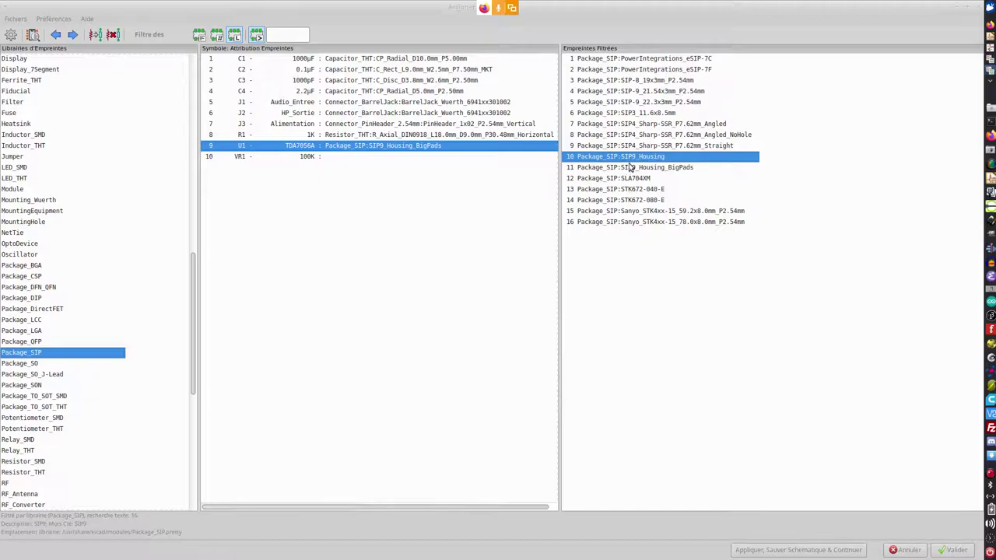
pyautogui.hotkey('alt', 'Tab')
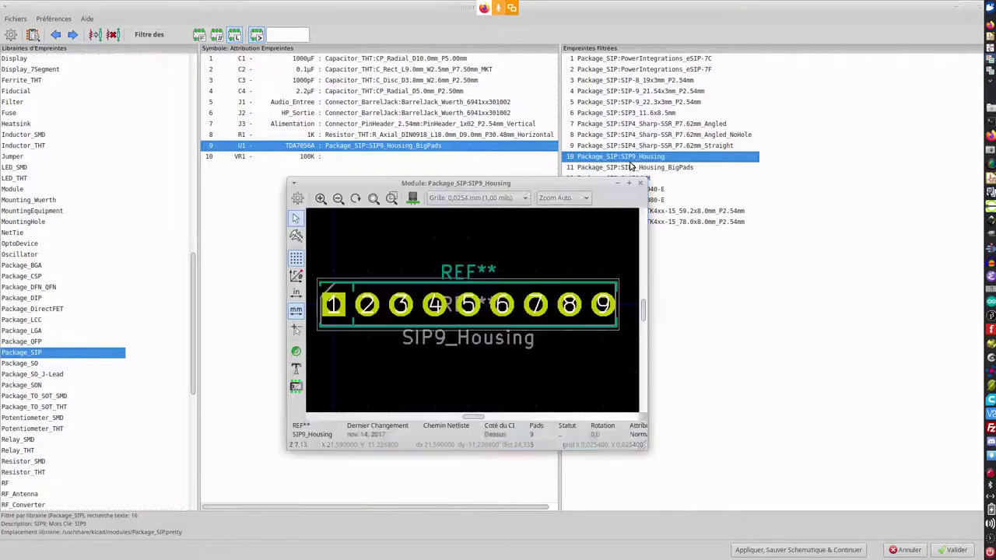
pyautogui.scroll(2, 473, 304)
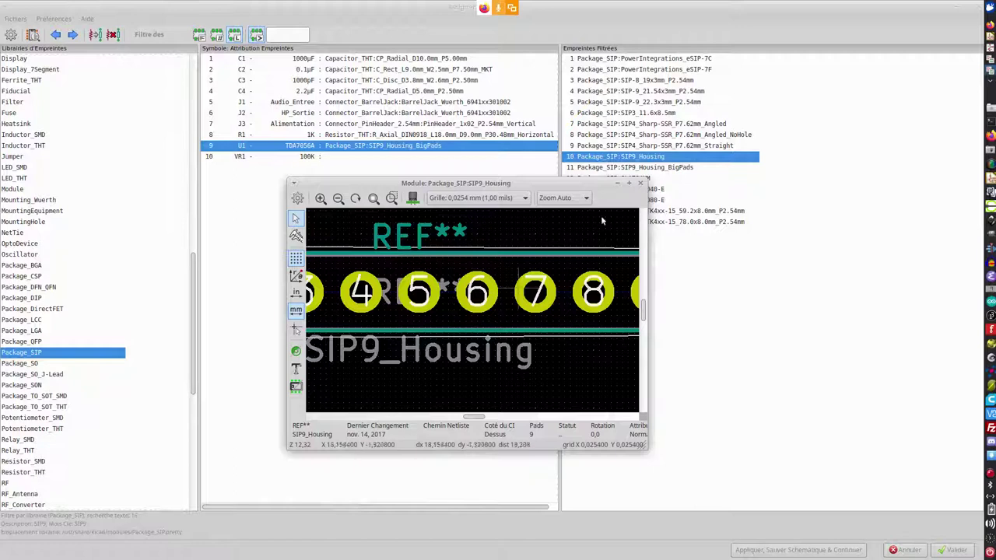
pyautogui.click(640, 184)
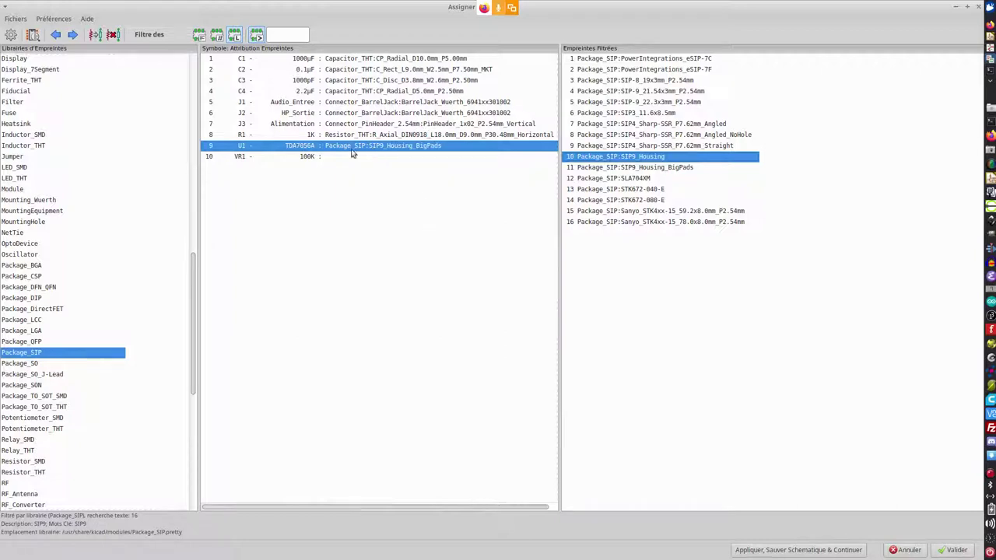
# List the Potentiometer_THT library's footprints for VR1 (100K)
pyautogui.click(321, 158)
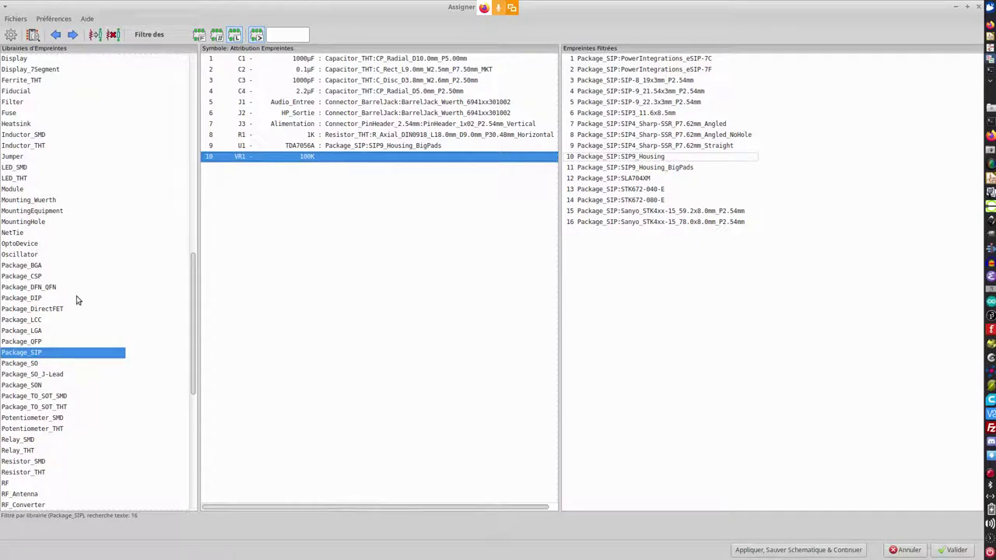
pyautogui.click(40, 418)
pyautogui.click(44, 428)
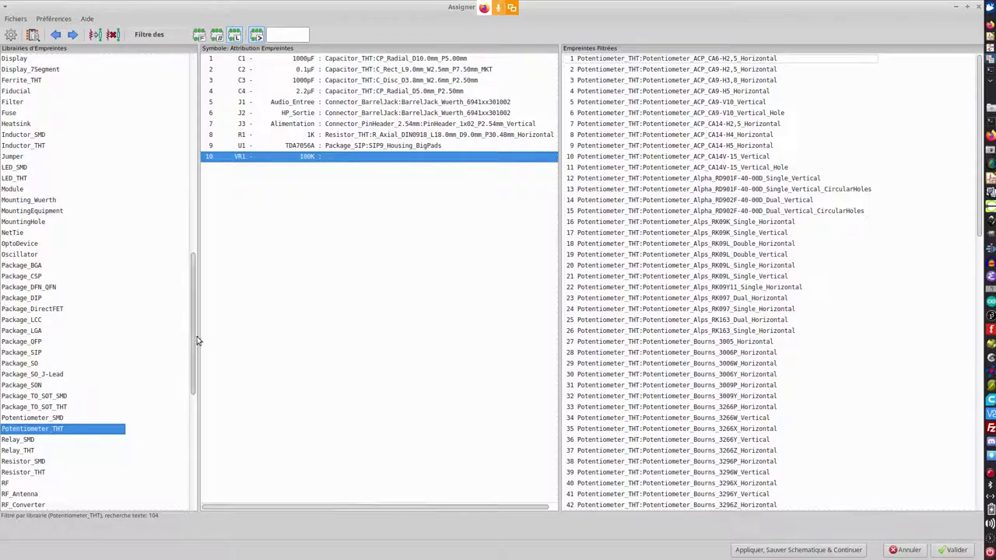
pyautogui.moveTo(193, 337)
pyautogui.mouseDown()
pyautogui.moveTo(191, 312)
pyautogui.moveTo(197, 347)
pyautogui.mouseUp()
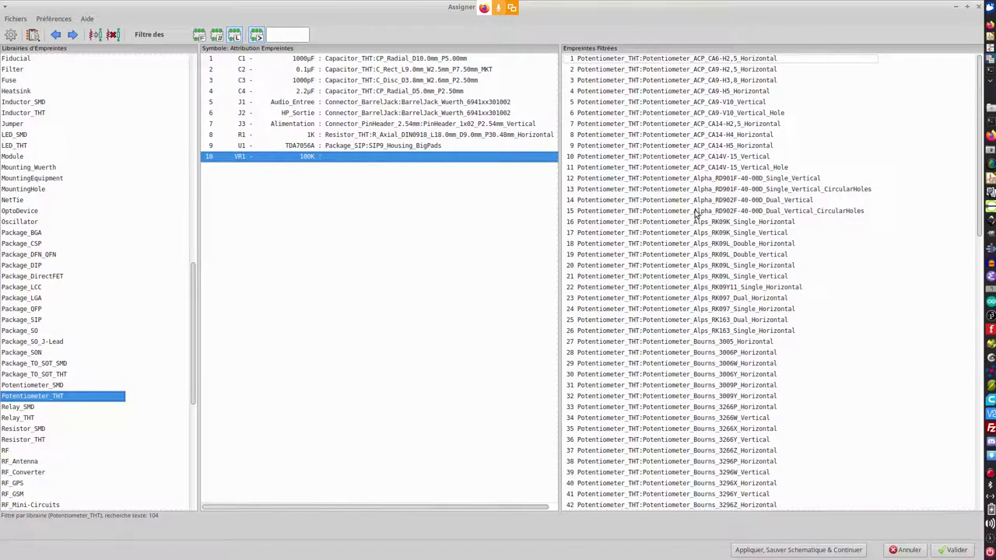
# Look at the PJ-302 datasheet in Firefox, return to KiCad and preview the Potentiometer_Alps_RK09K_Single_Horizontal footprint, closing the preview when done
pyautogui.hotkey('alt', 'Tab')
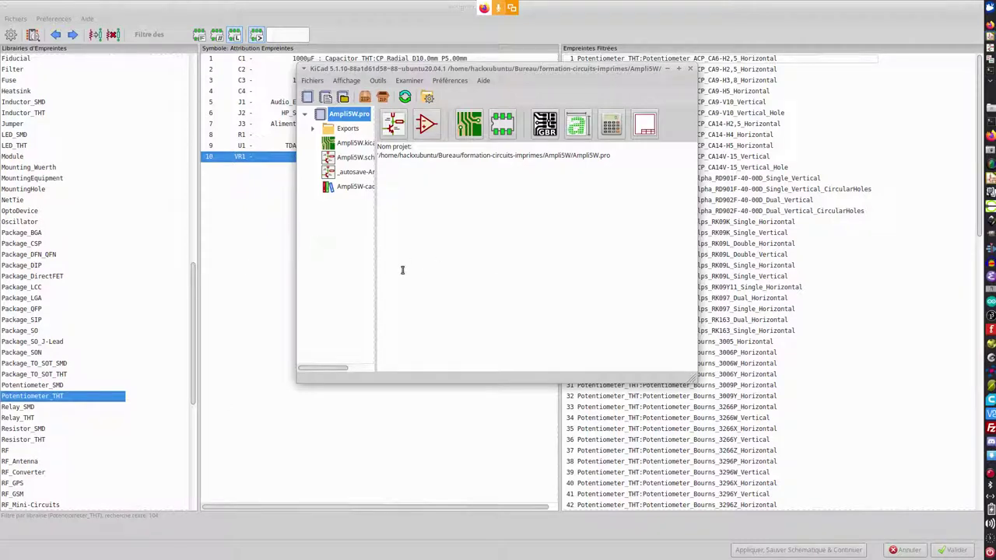
pyautogui.hotkey('alt', 'Tab')
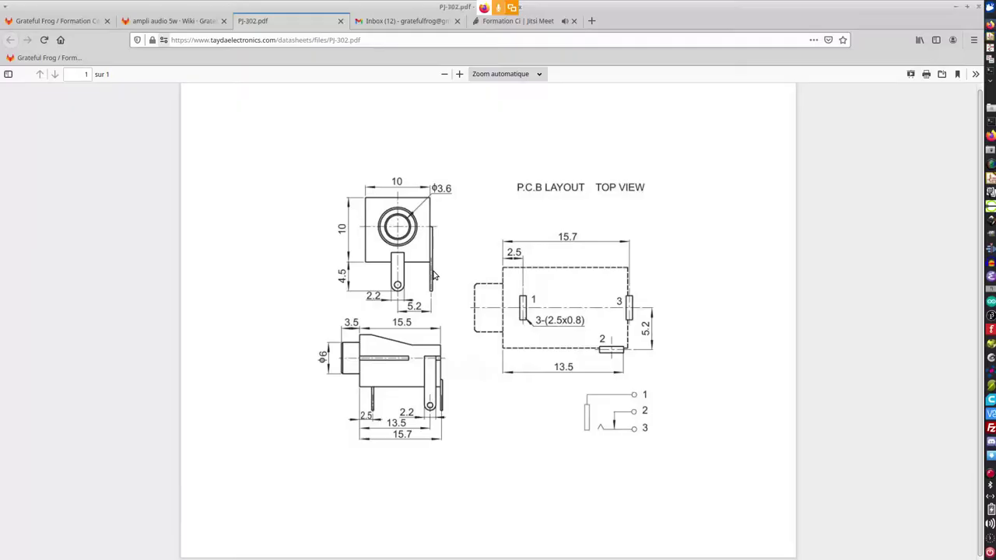
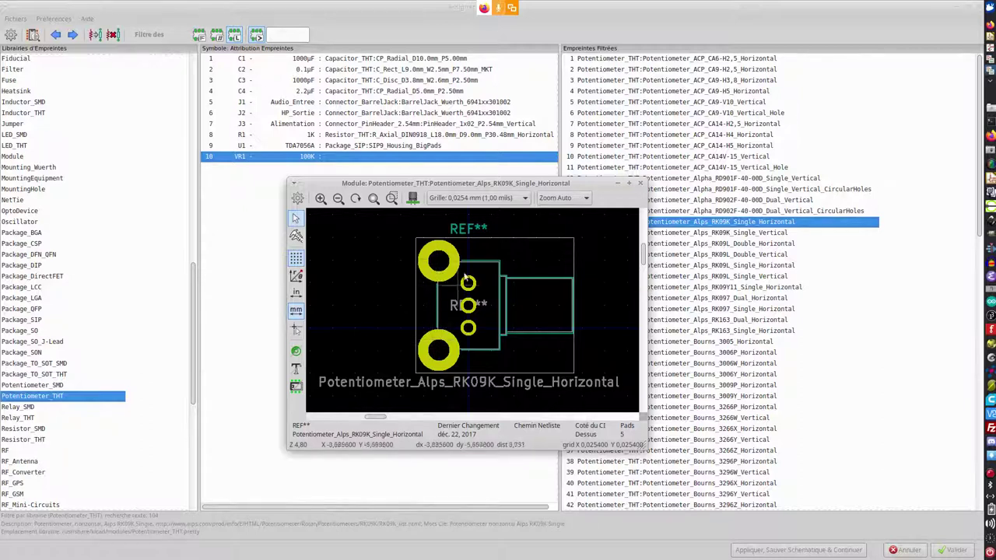
pyautogui.click(639, 185)
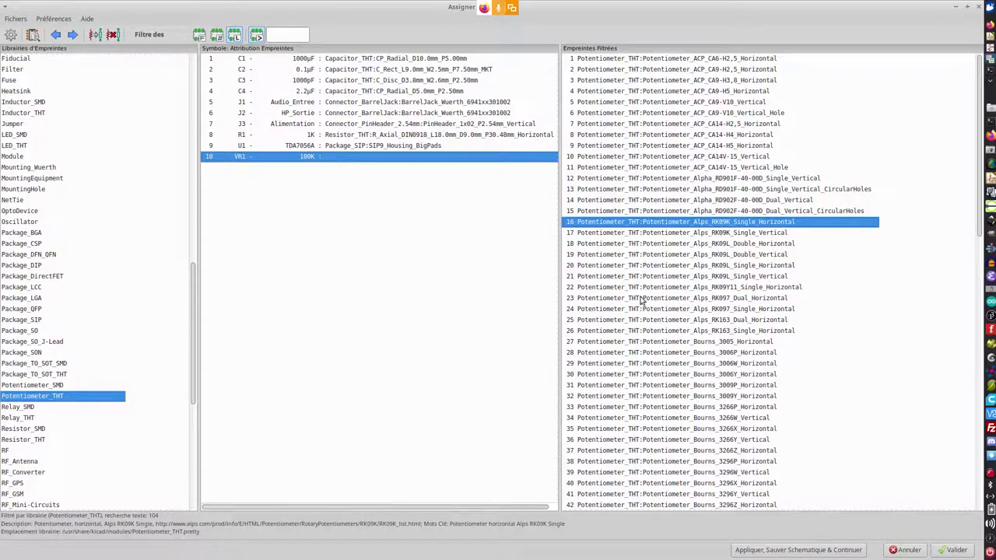
# Assign the Potentiometer_Alps_RK163_Single_Horizontal footprint from the Potentiometer_THT library to VR1
pyautogui.scroll(-3, 661, 424)
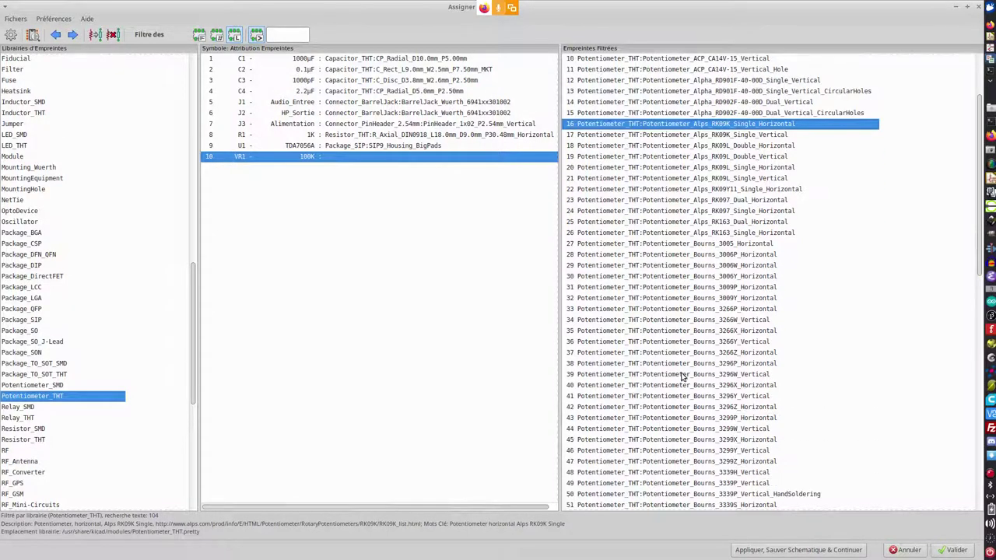
pyautogui.click(683, 232)
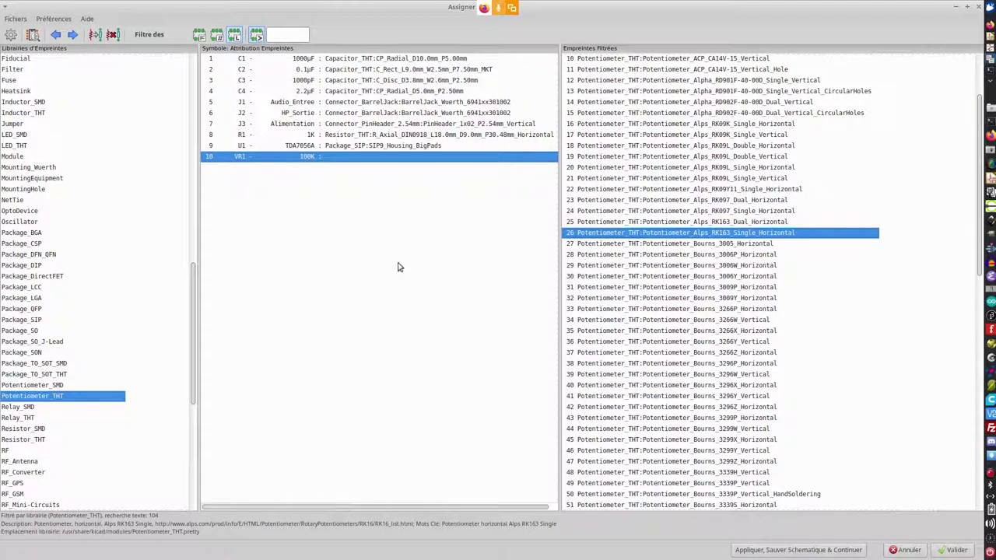
pyautogui.hotkey('alt', 'Tab')
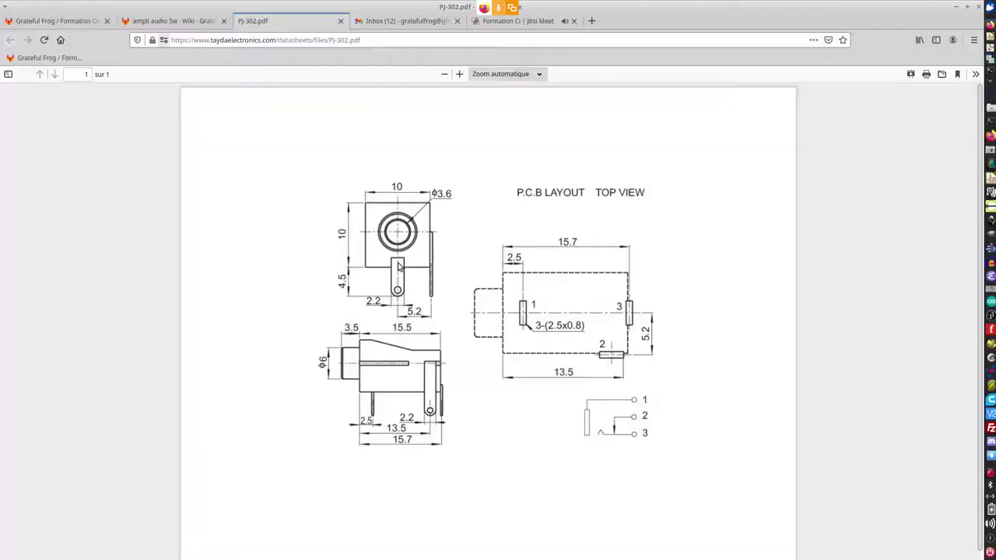
pyautogui.hotkey('alt', 'Tab')
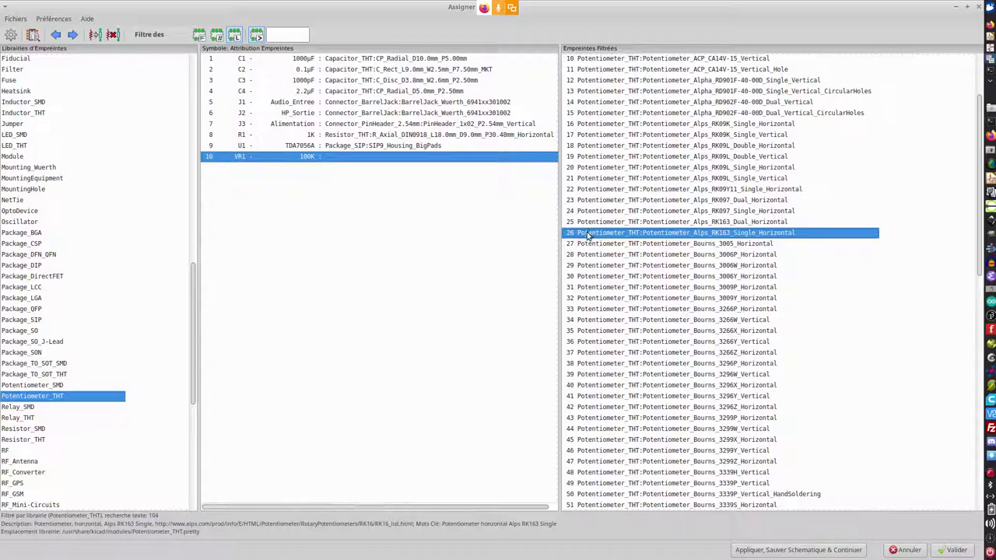
pyautogui.doubleClick(587, 235)
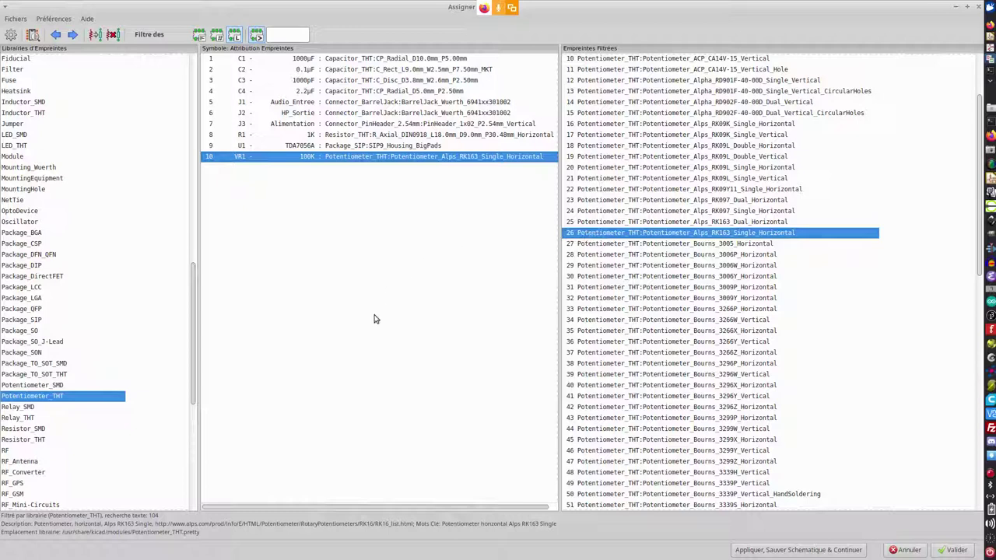
pyautogui.hotkey('alt', 'Tab')
pyautogui.hotkey('alt', 'Tab')
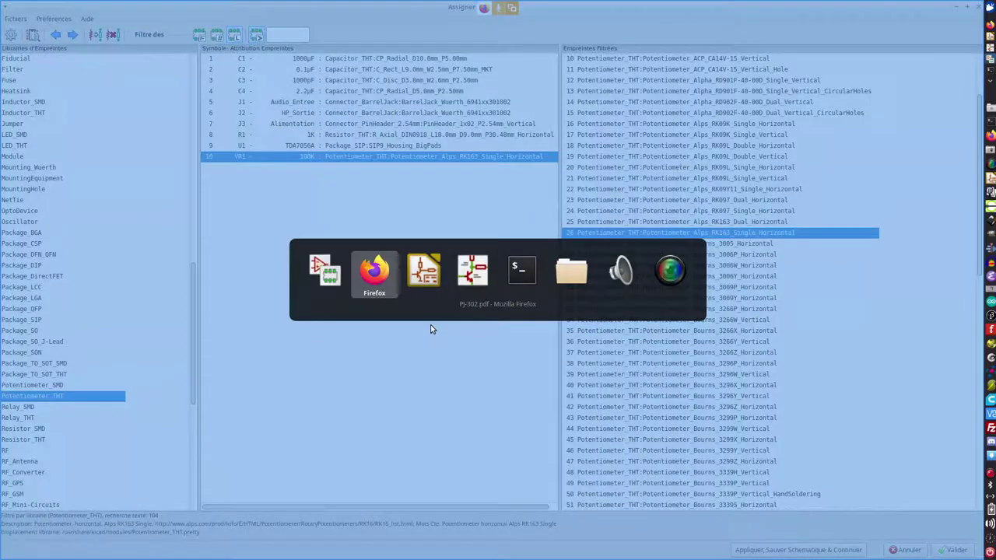
pyautogui.hotkey('alt', 'Tab')
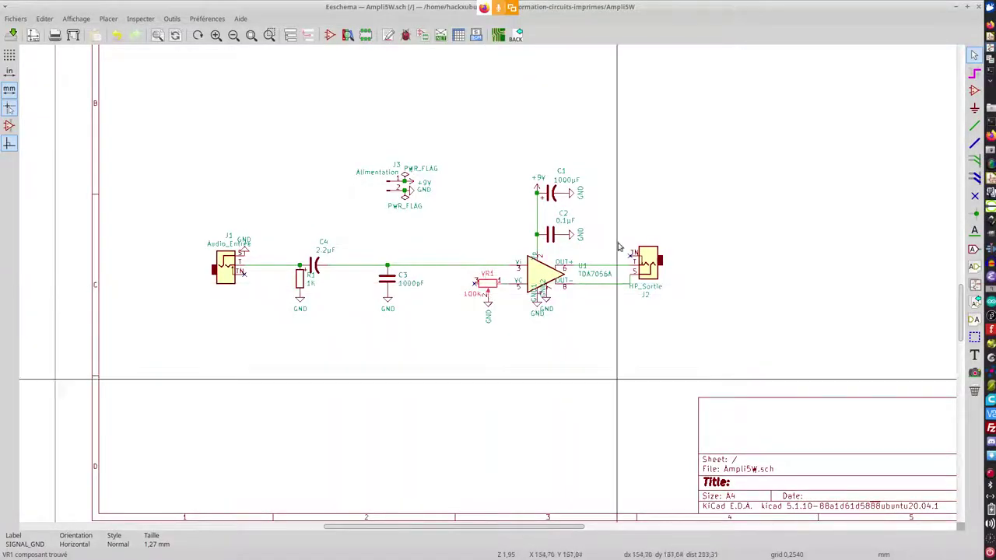
pyautogui.hotkey('alt', 'Tab')
pyautogui.hotkey('alt', 'Tab')
pyautogui.hotkey('alt', 'Tab')
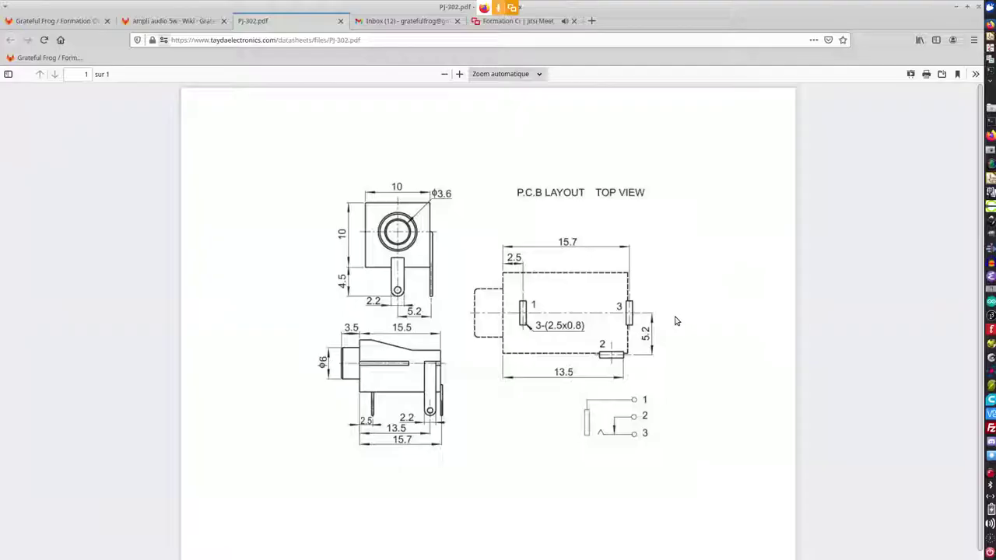
pyautogui.click(508, 27)
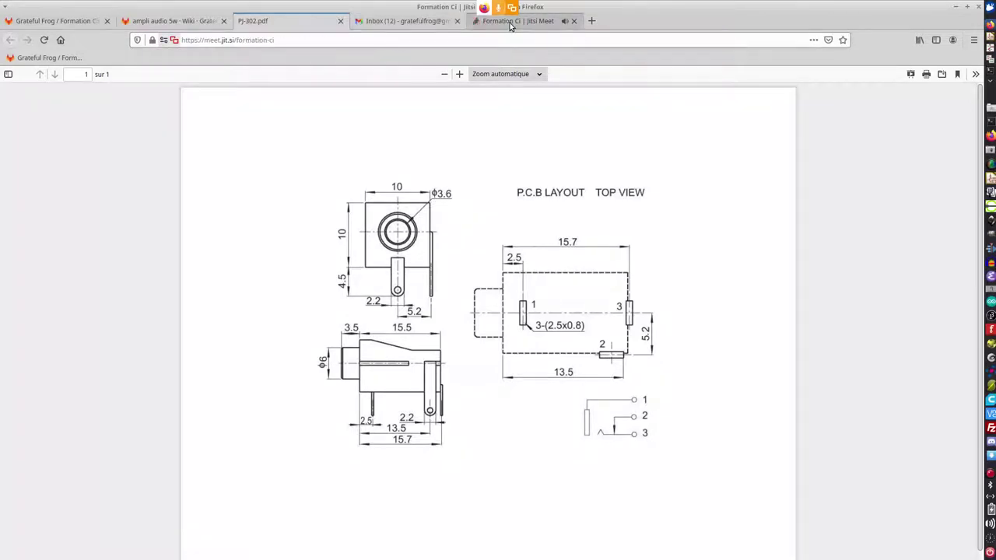
pyautogui.hotkey('alt', 'Tab')
pyautogui.hotkey('alt', 'Tab')
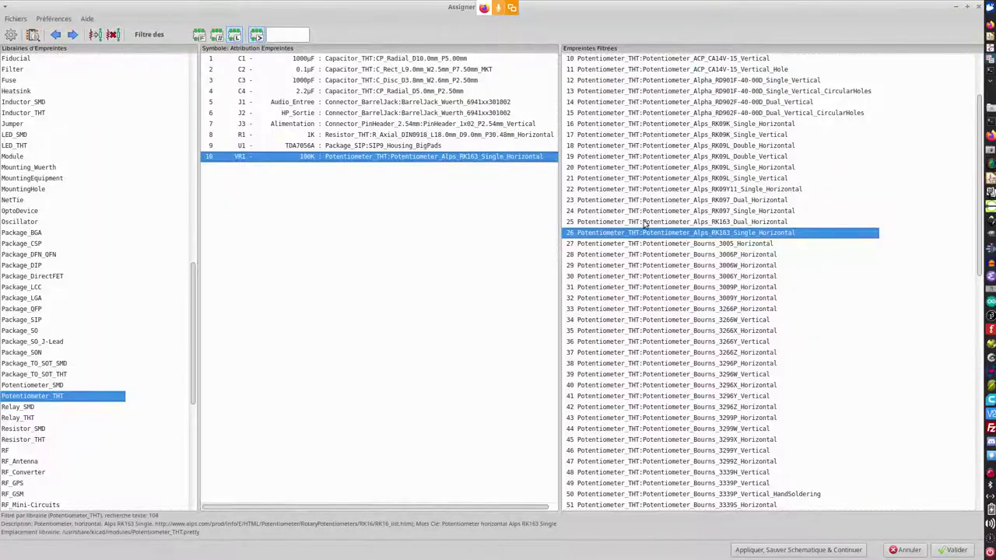
# Preview VR1's Potentiometer_Alps_RK163_Single_Horizontal footprint, close the preview and validate all the footprint assignments
pyautogui.doubleClick(652, 235)
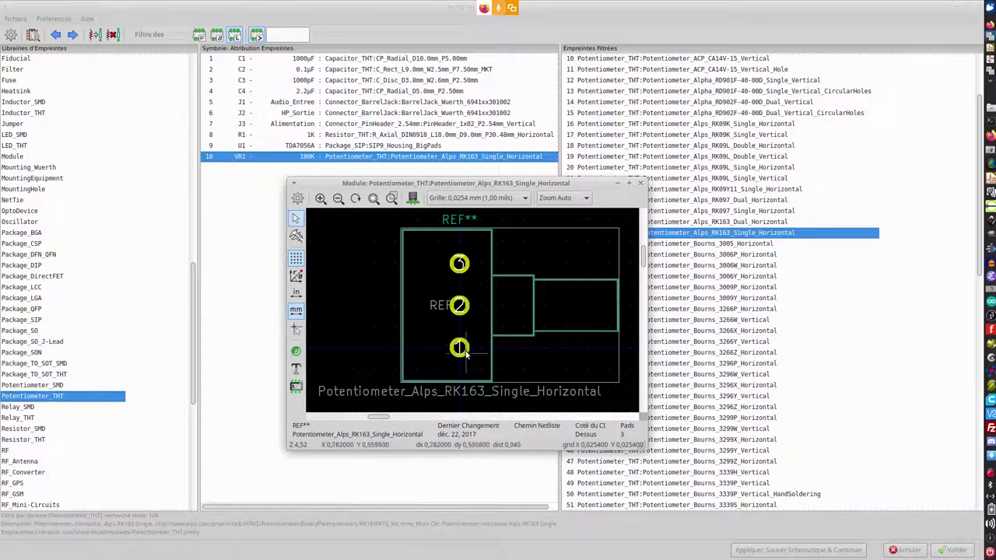
pyautogui.click(640, 185)
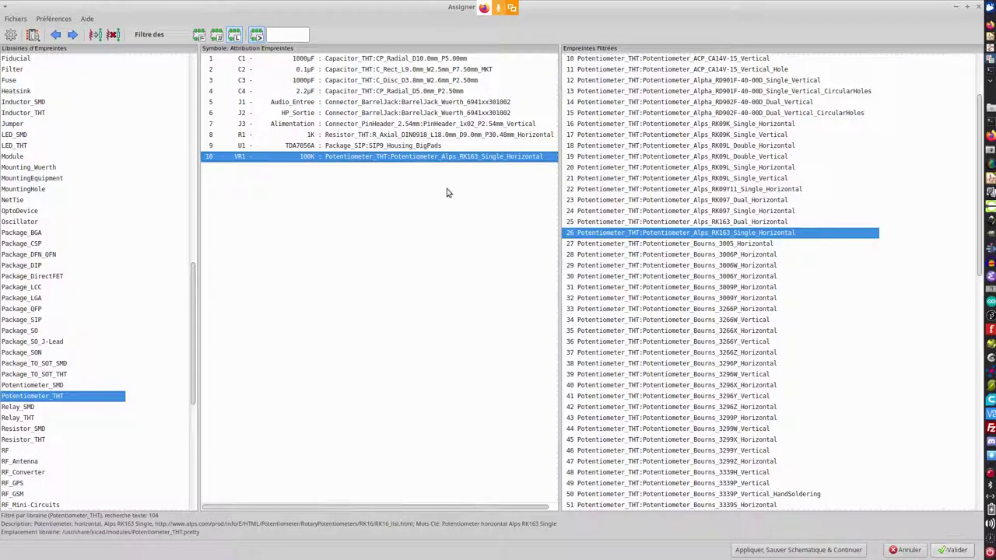
pyautogui.click(955, 551)
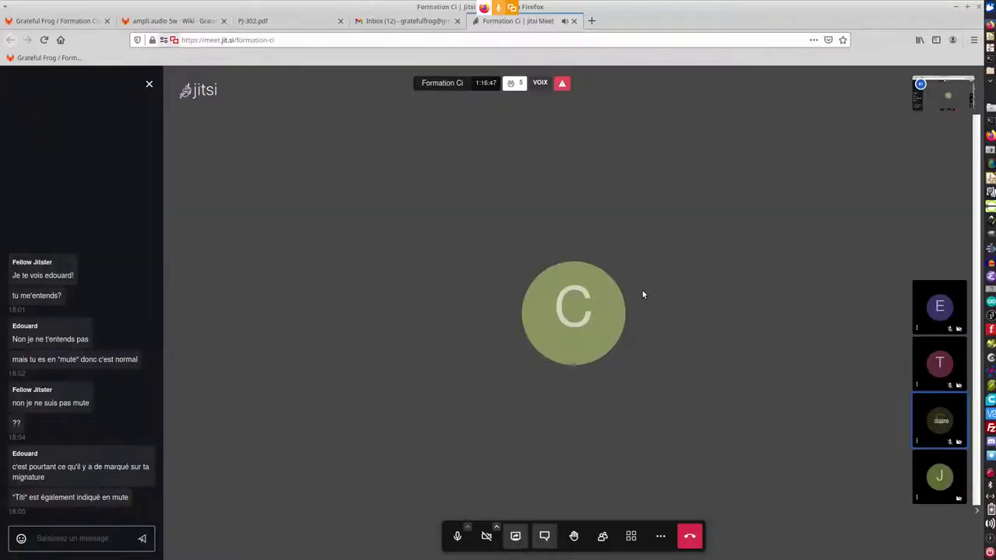
# Return to the schematic editor and generate the Pcbnew-format netlist, saving it as Ampli5W.net in the Ampli5W project folder
pyautogui.hotkey('alt', 'Tab')
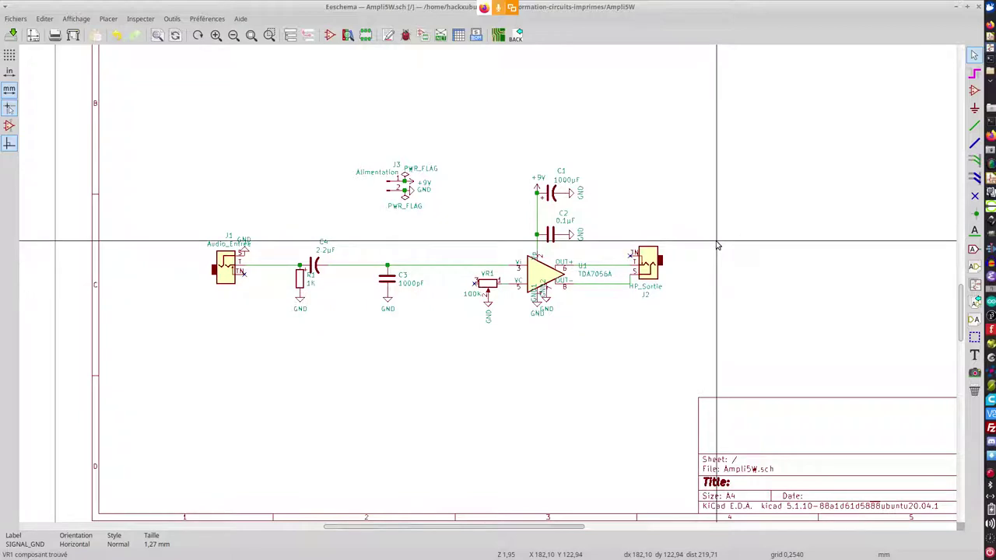
pyautogui.click(441, 36)
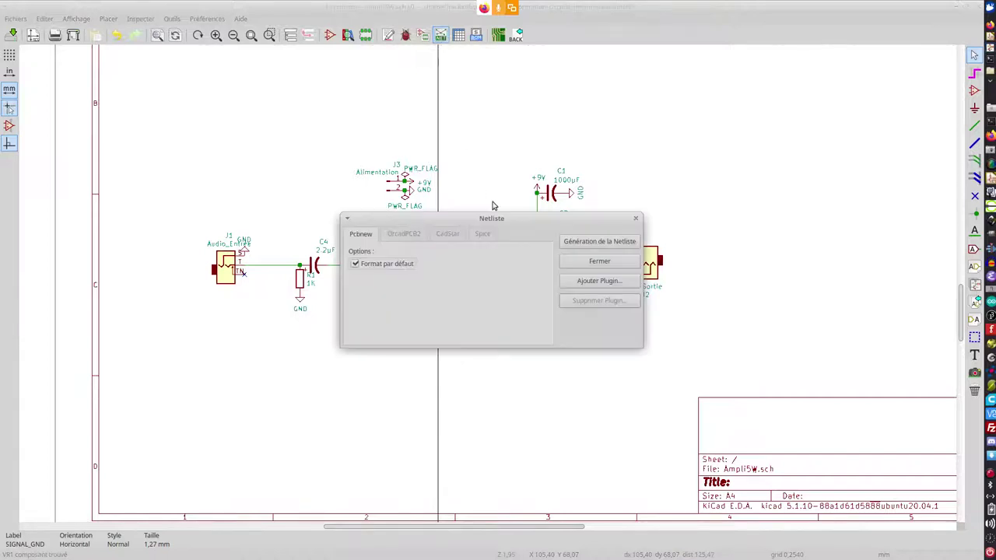
pyautogui.click(593, 245)
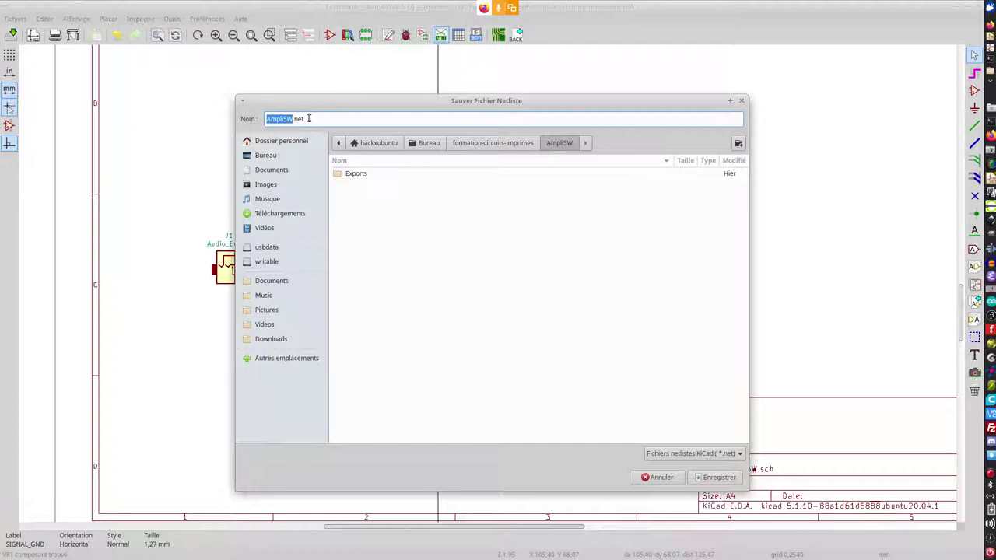
pyautogui.click(717, 477)
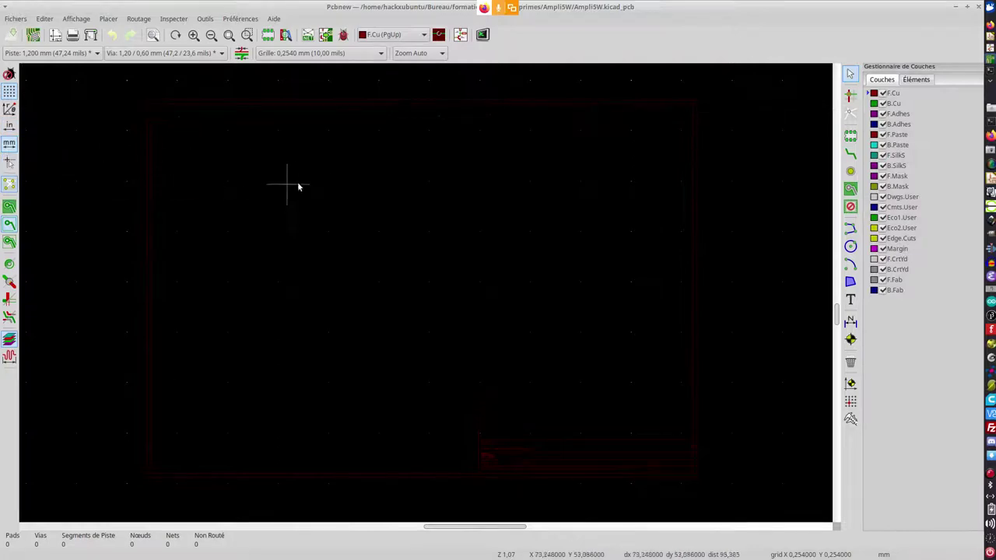
# Turn on the full-window crosshair in the PCB editor and choose the 0,2540 mm (10,00 mils) grid
pyautogui.click(10, 162)
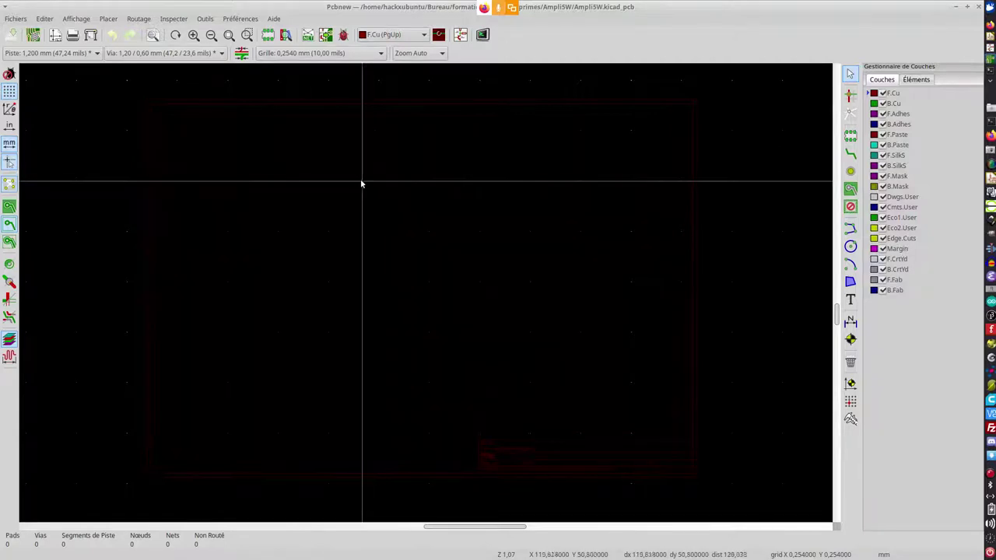
pyautogui.scroll(-3, 330, 218)
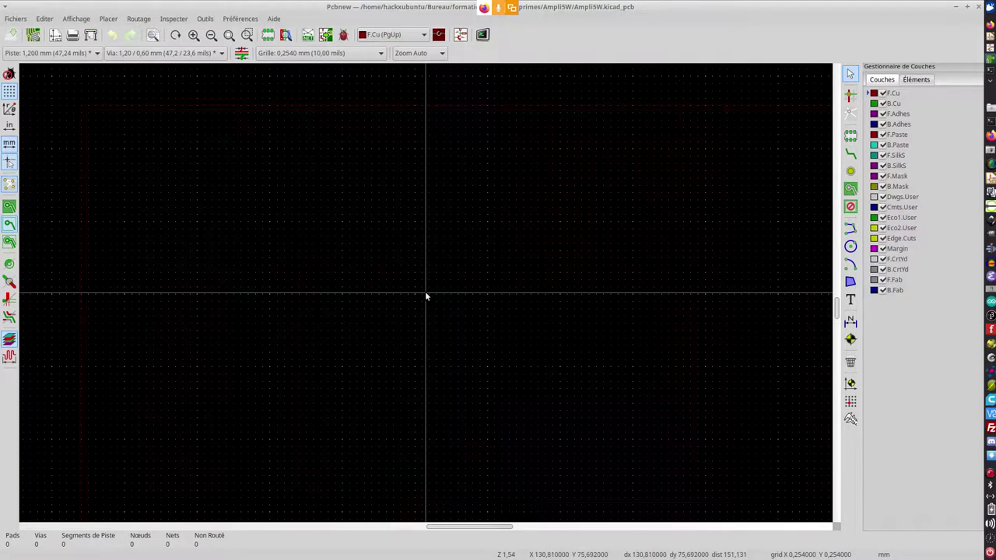
pyautogui.scroll(-1, 425, 295)
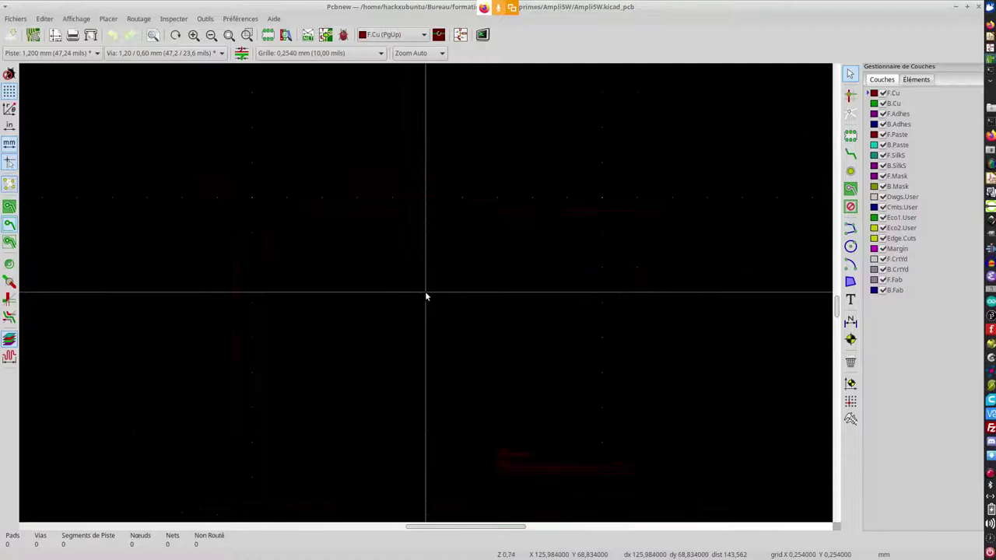
pyautogui.rightClick(311, 268)
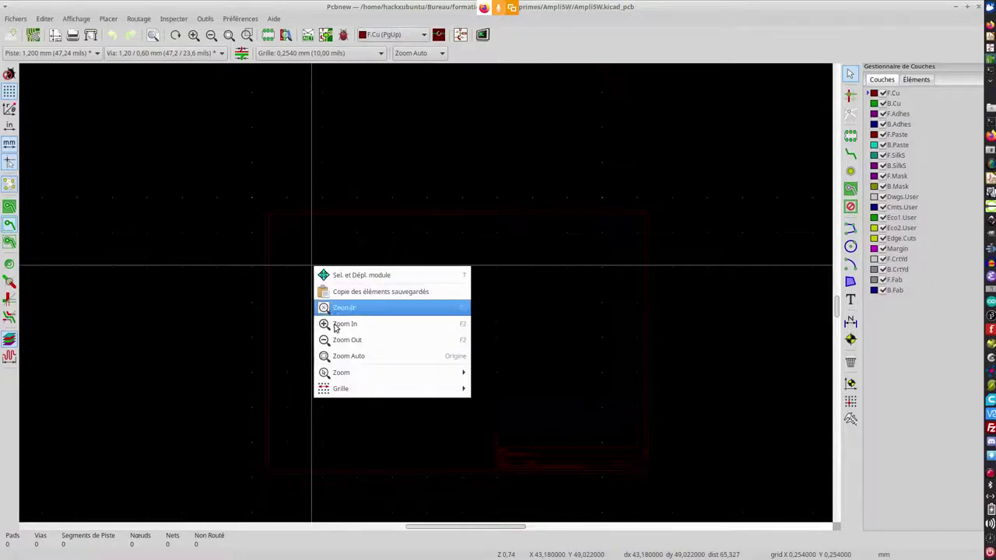
pyautogui.moveTo(345, 391)
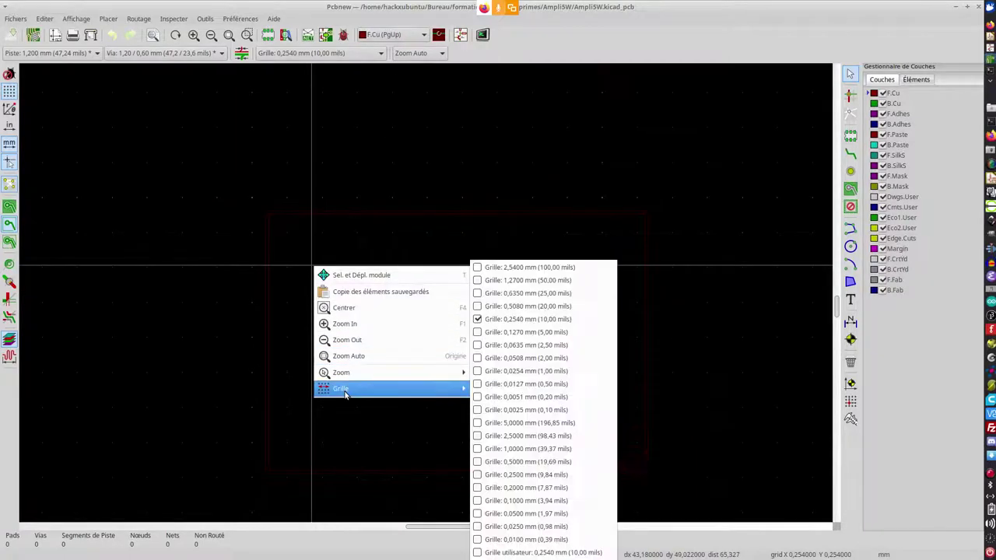
pyautogui.click(523, 320)
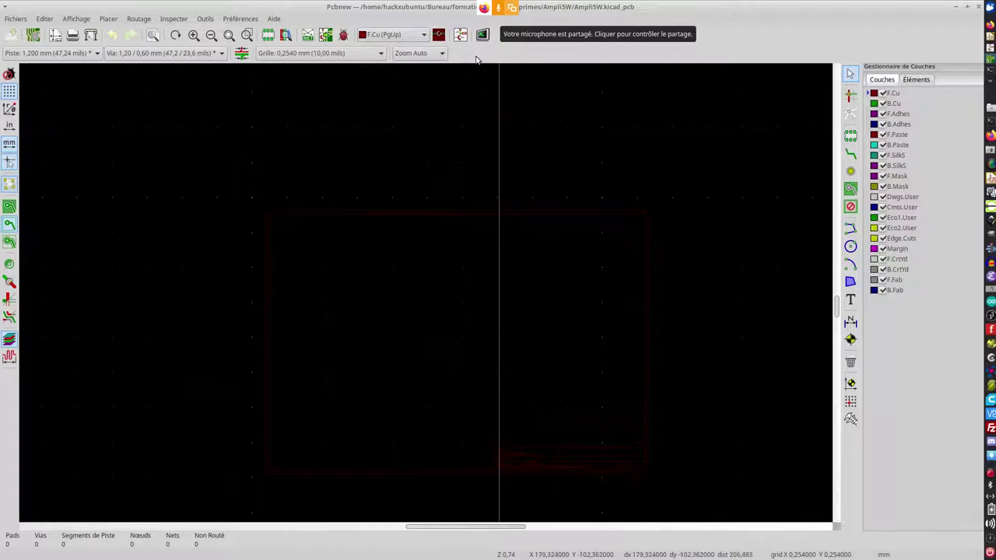
# Switch to the Jitsi Meet call in Firefox, stop sharing the screen and turn on the camera
pyautogui.hotkey('alt', 'Tab')
pyautogui.click(441, 279)
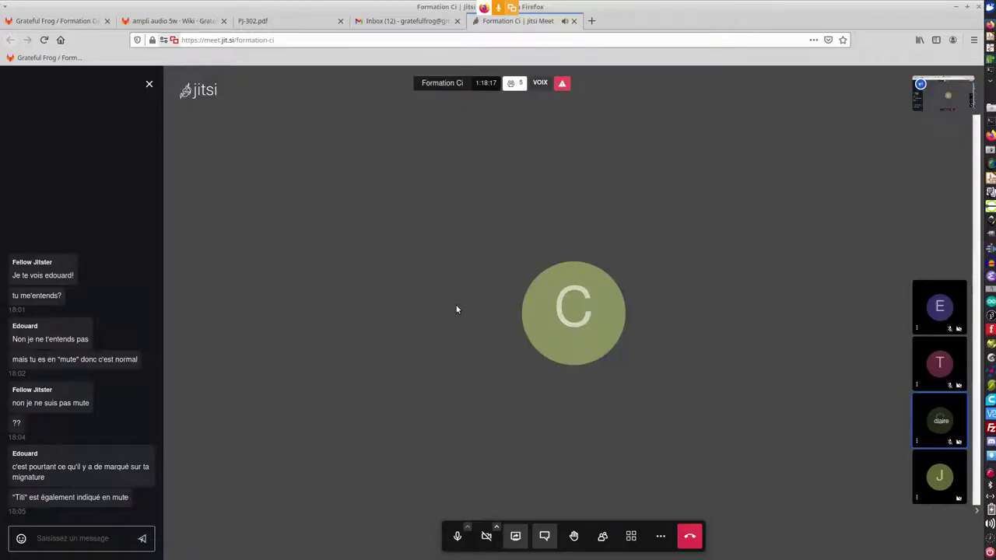
pyautogui.click(487, 538)
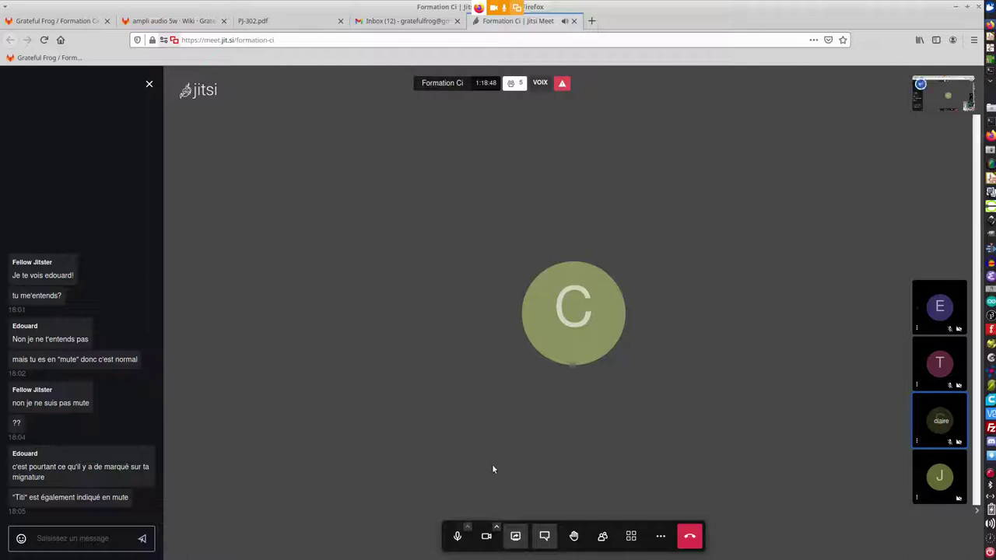
pyautogui.press('v')
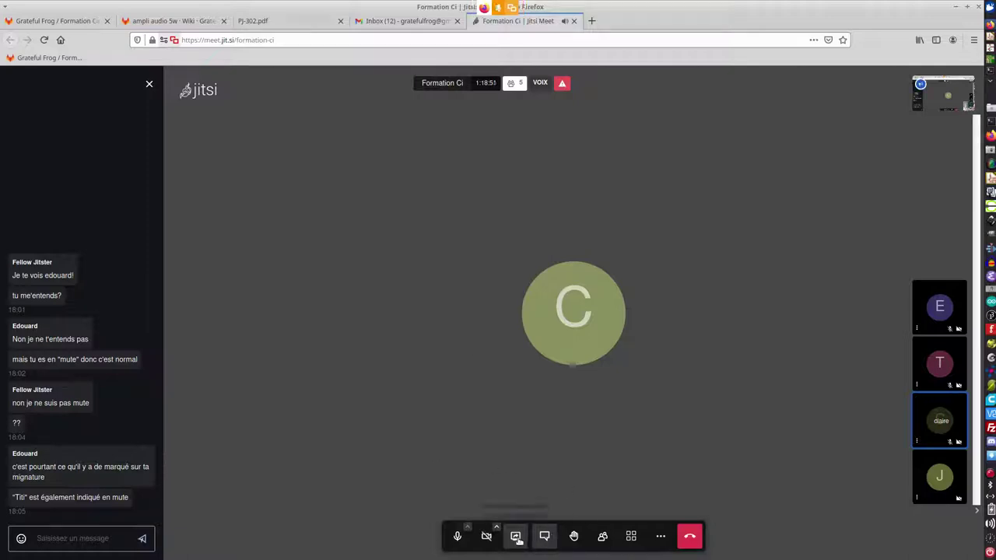
pyautogui.click(488, 537)
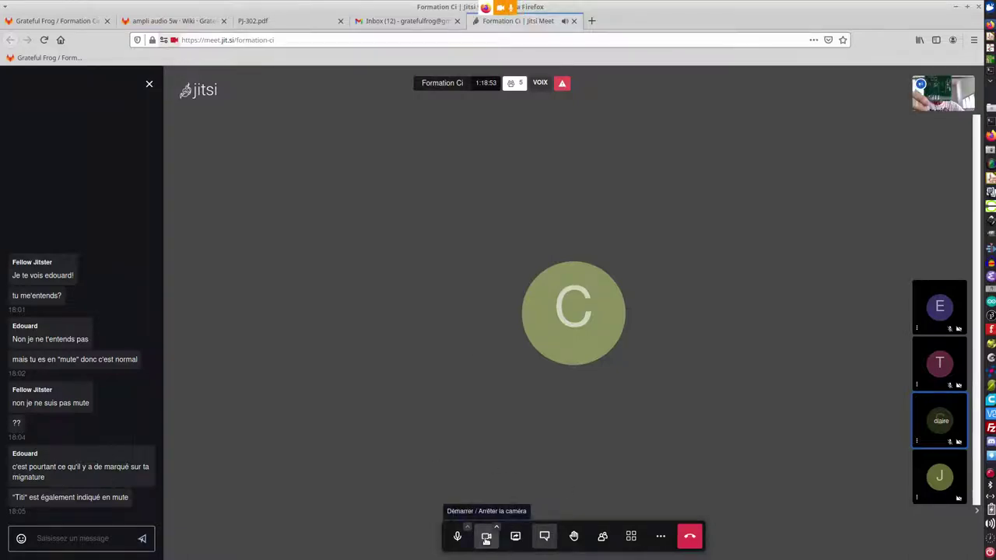
pyautogui.click(488, 536)
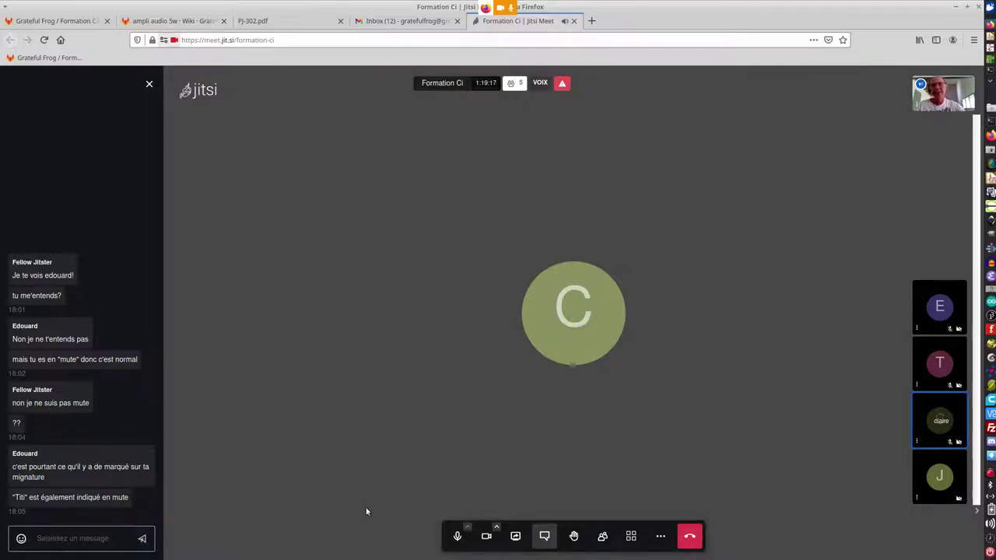
# Share the entire screen in the Jitsi Meet call and return to the PCB editor
pyautogui.click(515, 537)
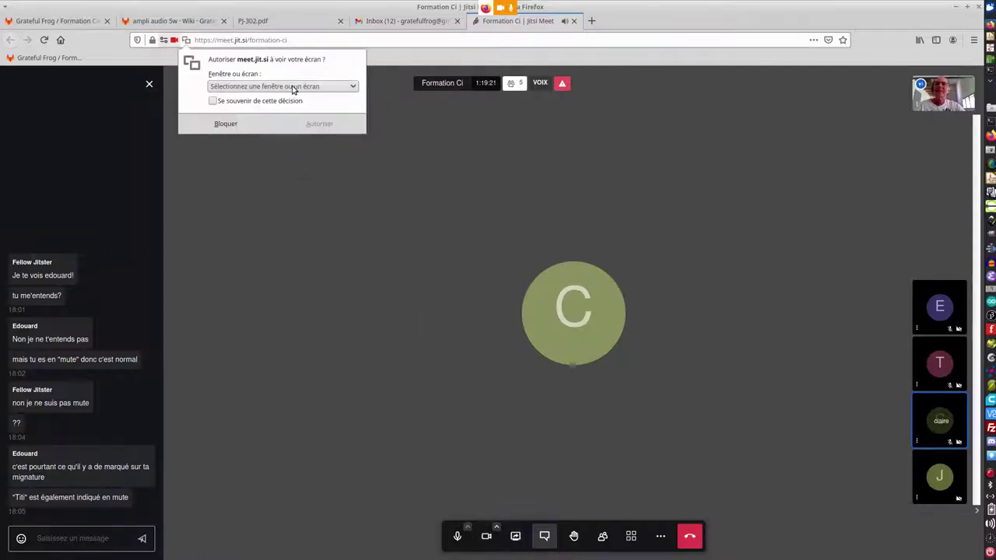
pyautogui.click(293, 87)
pyautogui.click(285, 212)
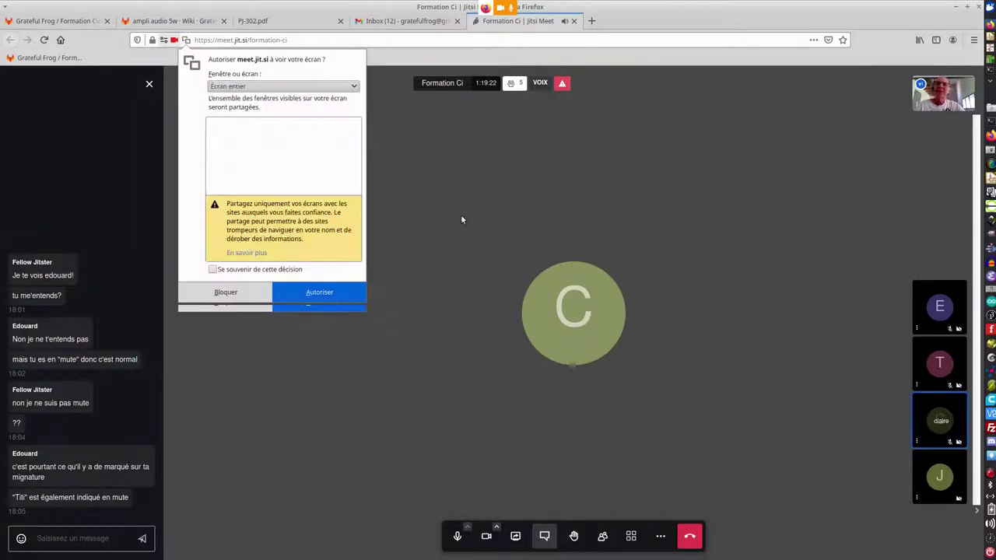
pyautogui.click(350, 298)
pyautogui.hotkey('alt', 'Tab')
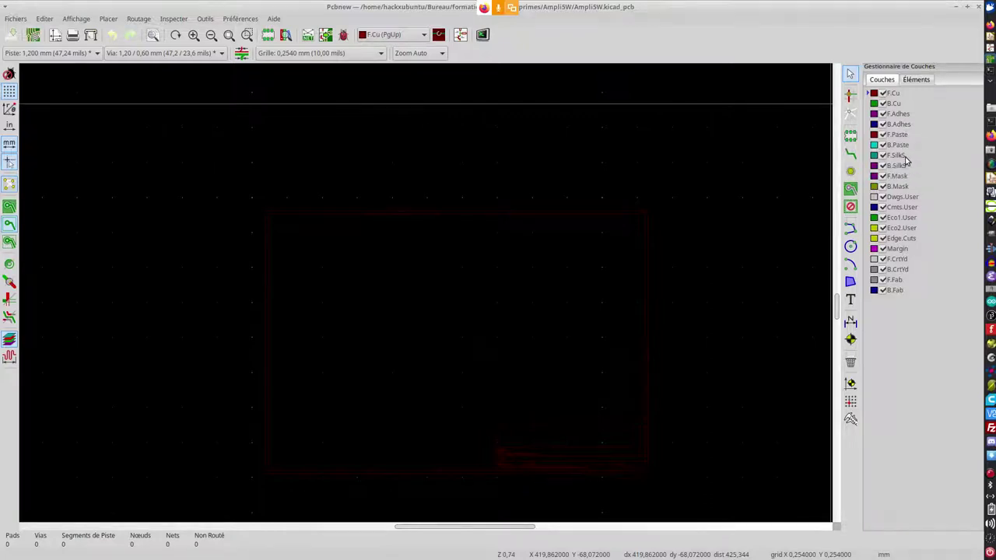
pyautogui.click(885, 199)
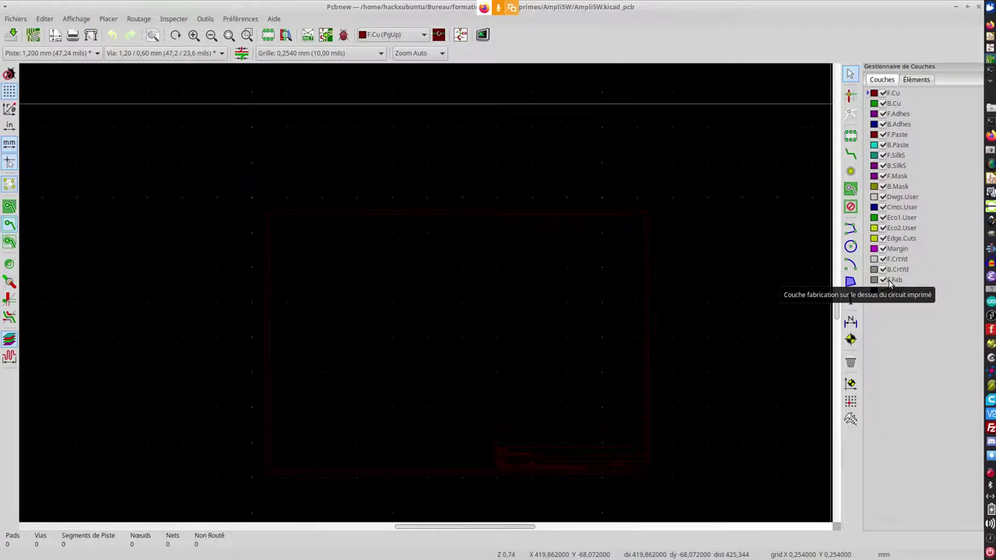
pyautogui.click(883, 281)
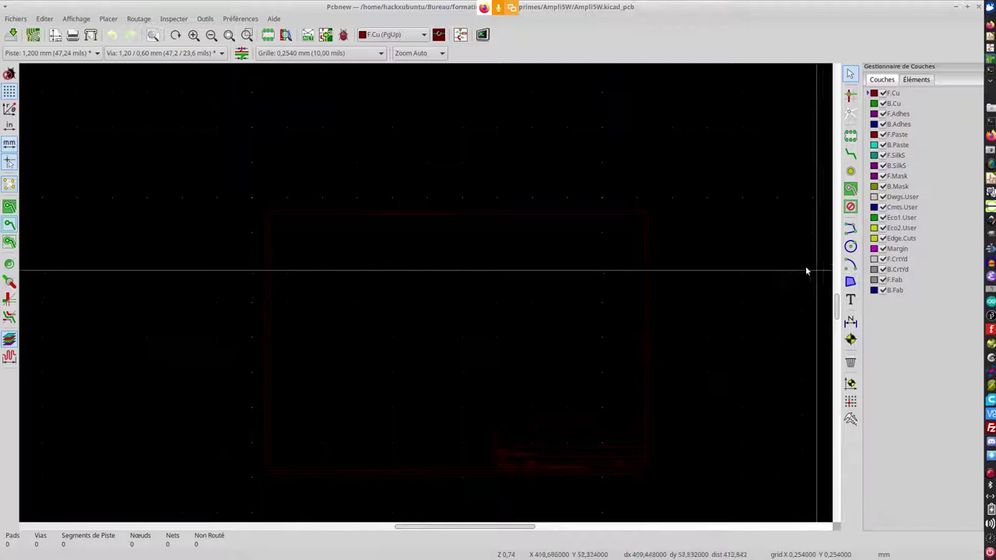
pyautogui.moveTo(484, 381); pyautogui.dragTo(427, 292, button='middle')
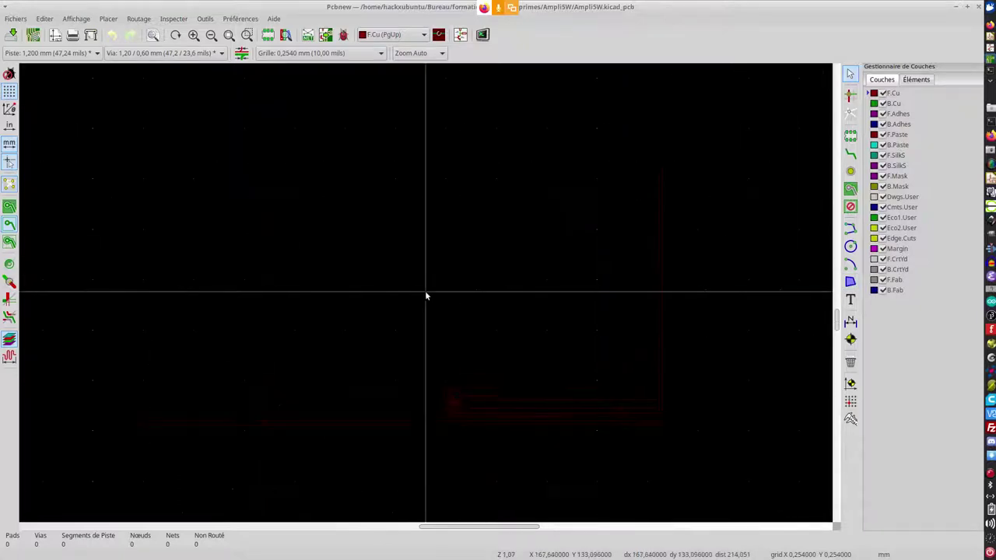
pyautogui.scroll(-1, 389, 218)
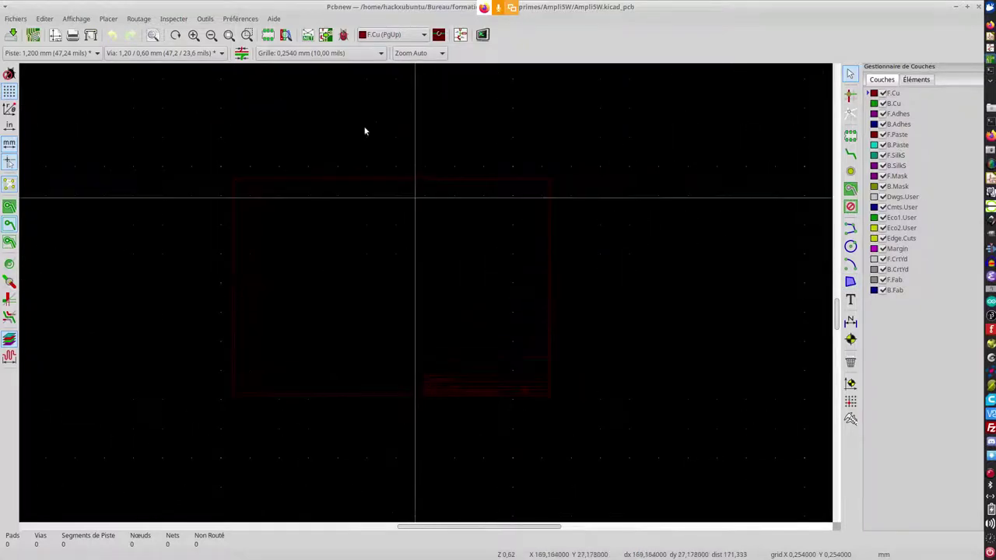
# Update the PCB from the Ampli5W.net netlist, keeping all footprint associations, and enlarge the Netliste dialog to read its report
pyautogui.click(308, 37)
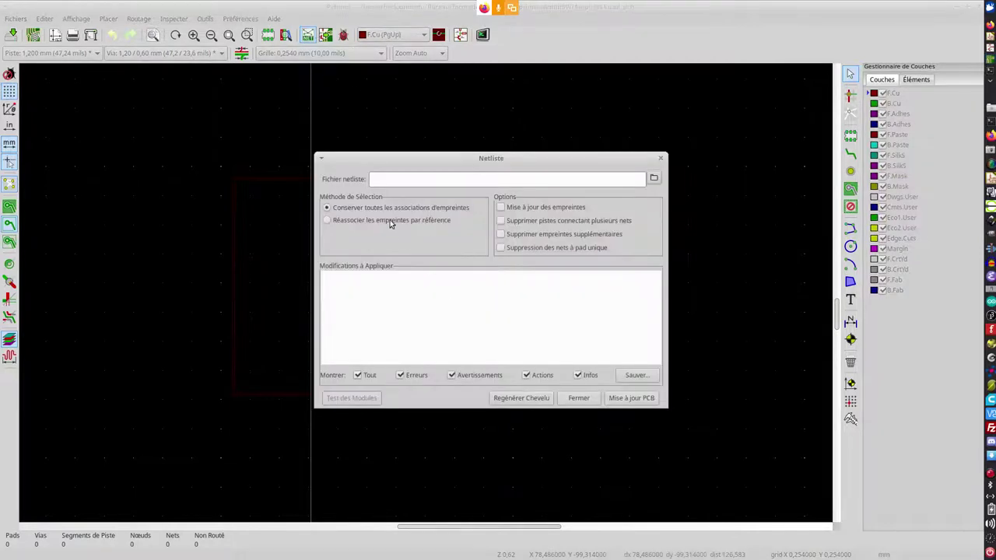
pyautogui.click(654, 177)
pyautogui.click(396, 148)
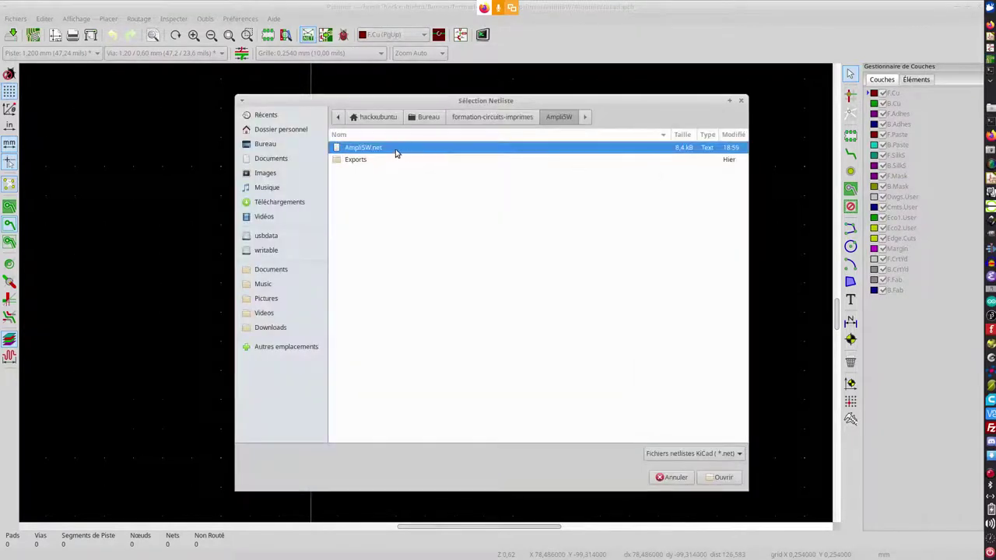
pyautogui.click(720, 478)
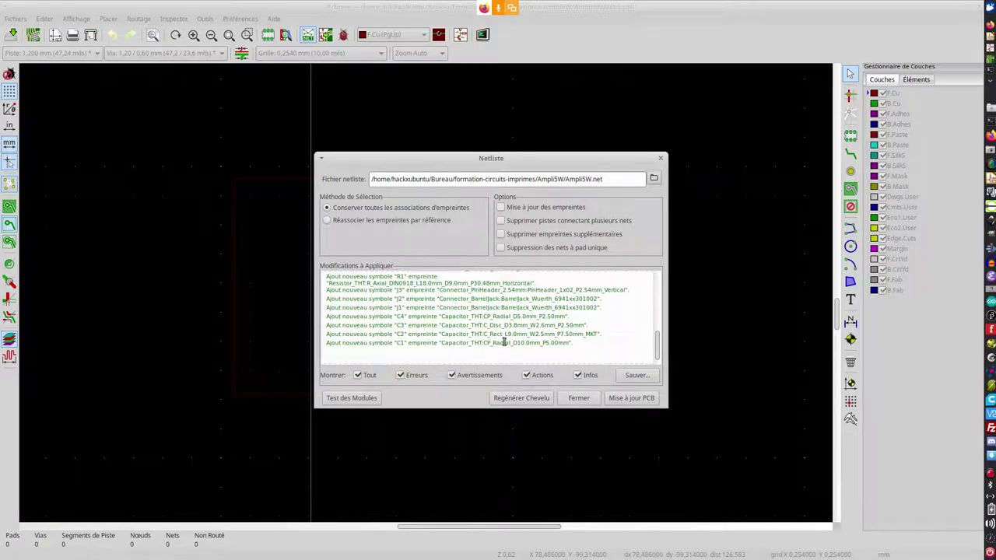
pyautogui.click(631, 399)
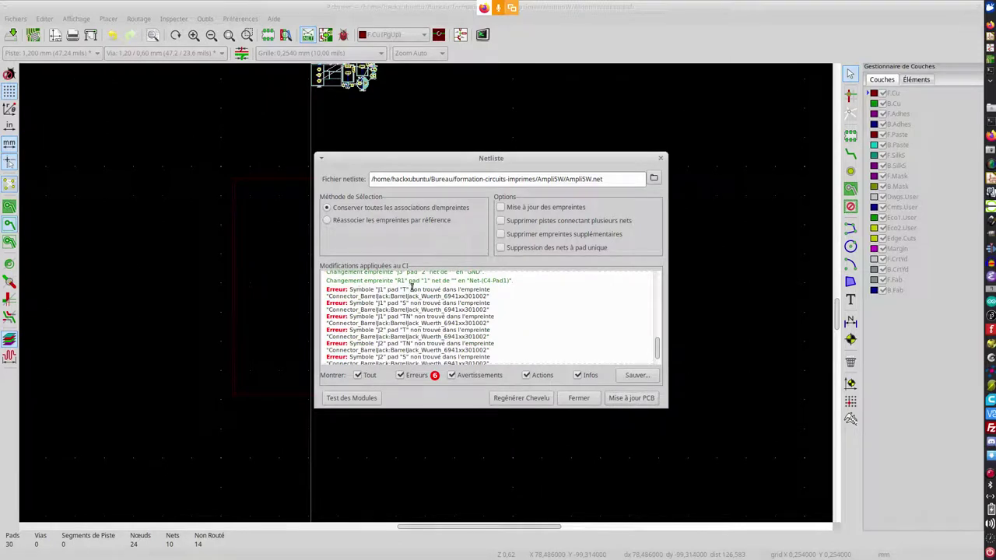
pyautogui.moveTo(491, 152); pyautogui.dragTo(439, 87)
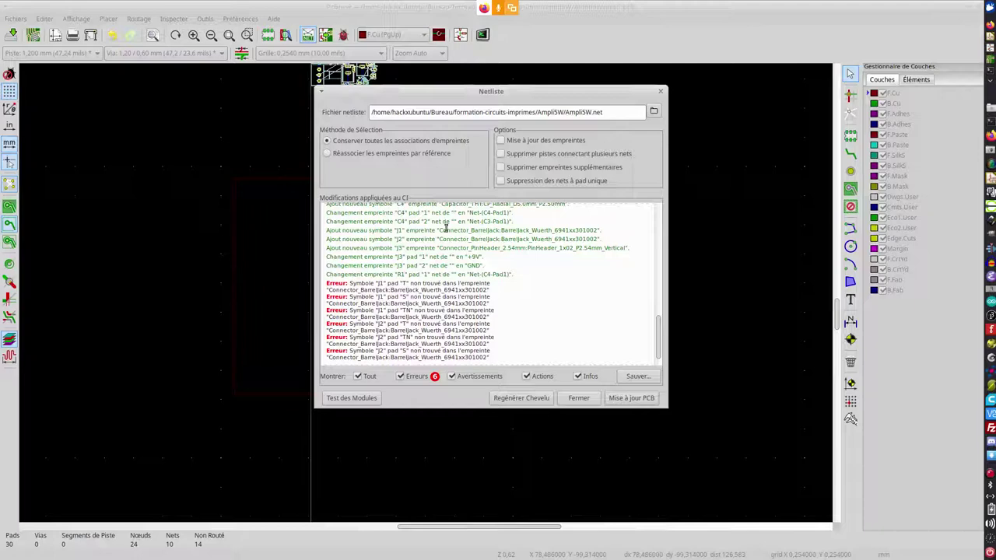
# Check the J1 and J2 jack symbols in the Ampli5W schematic against the netlist errors, and return to the Netliste dialog
pyautogui.hotkey('alt', 'Tab')
pyautogui.hotkey('alt', 'Tab')
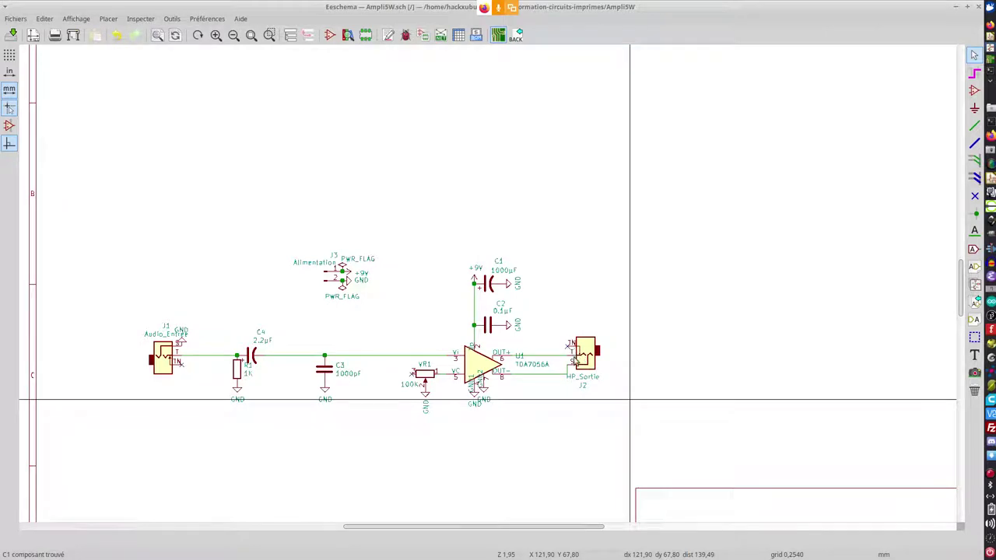
pyautogui.hotkey('alt', 'Tab')
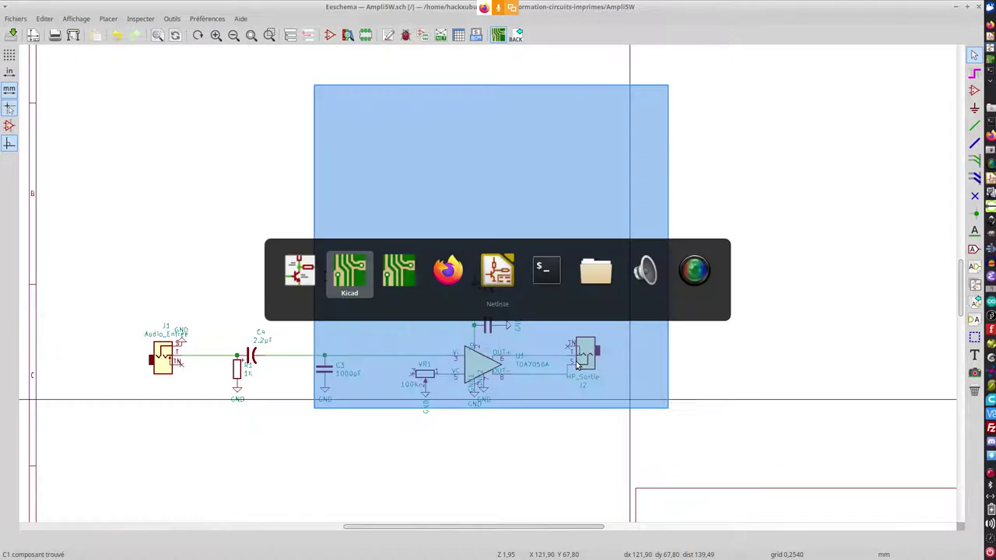
pyautogui.hotkey('alt', 'Tab')
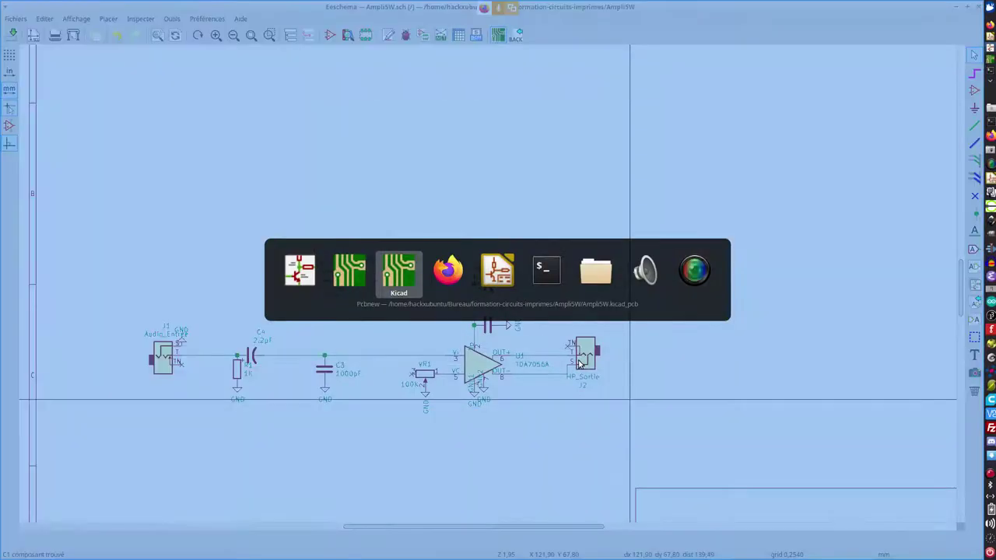
pyautogui.hotkey('alt', 'Tab')
pyautogui.hotkey('alt', 'Tab')
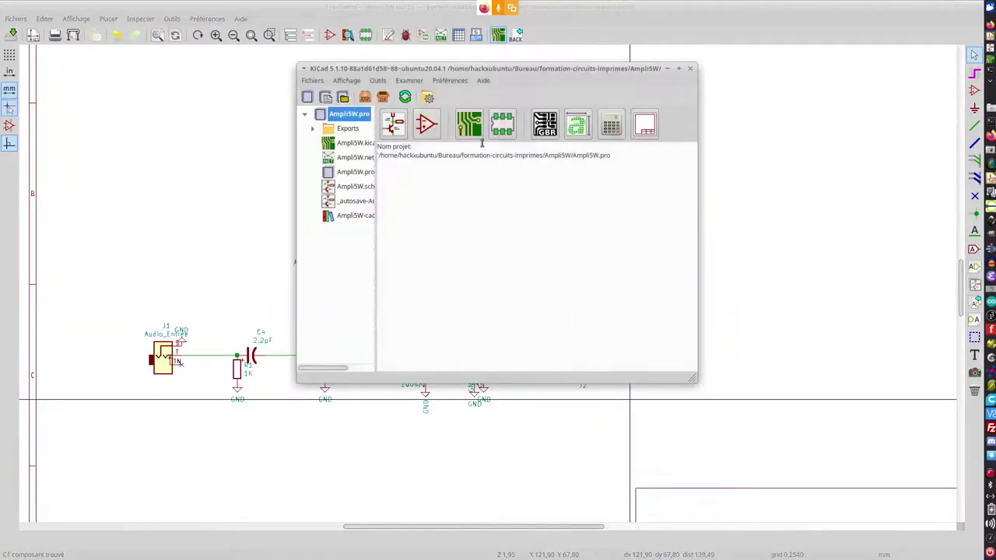
pyautogui.hotkey('alt', 'Tab')
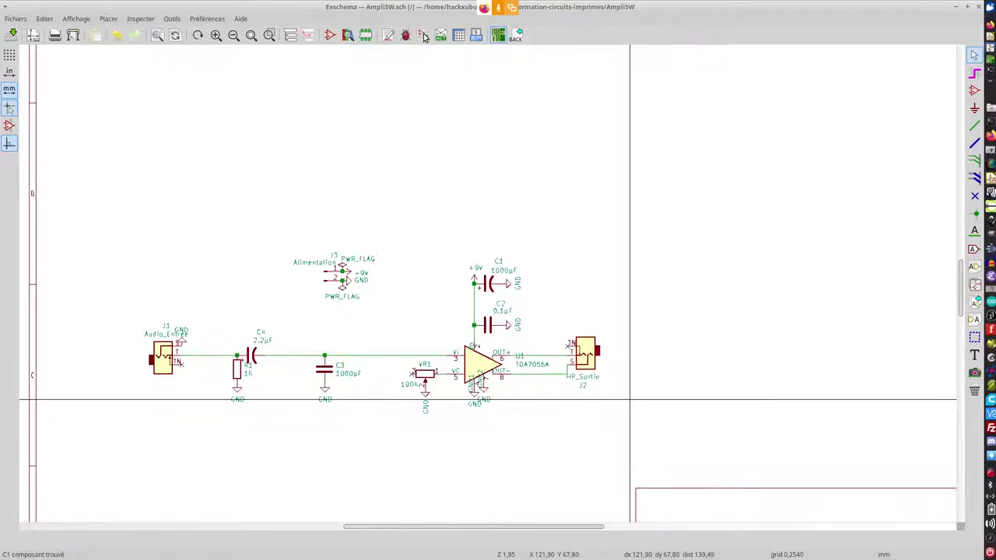
pyautogui.hotkey('alt', 'Tab')
pyautogui.hotkey('alt', 'Tab')
pyautogui.hotkey('alt', 'Tab')
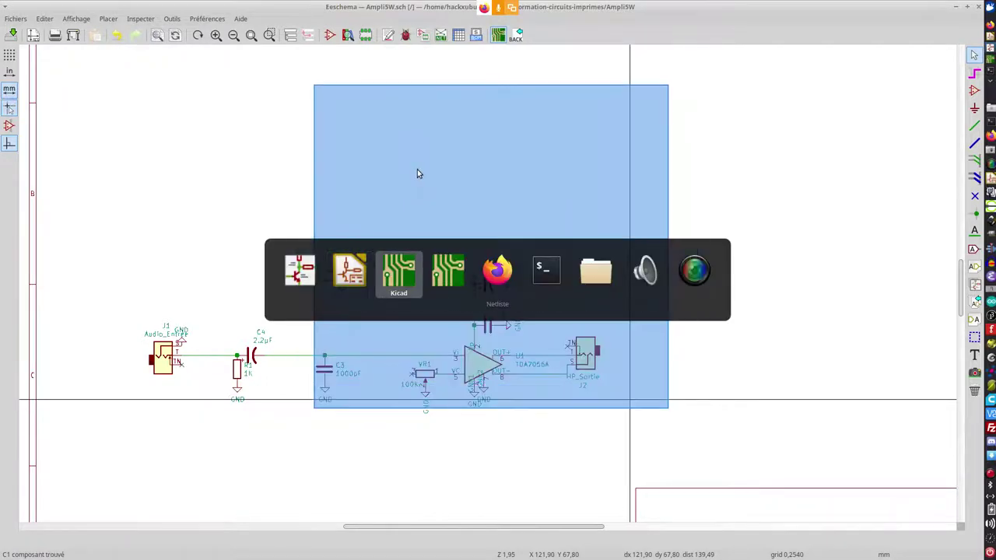
pyautogui.hotkey('alt', 'Tab')
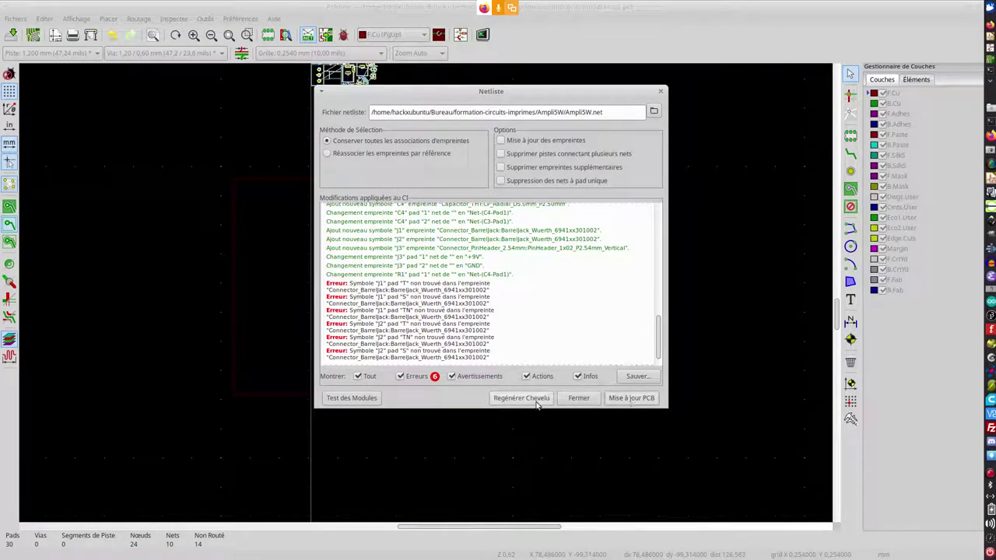
# Update the PCB from the Ampli5W.net netlist again, accept the confirmation and close the Netliste dialog
pyautogui.click(632, 398)
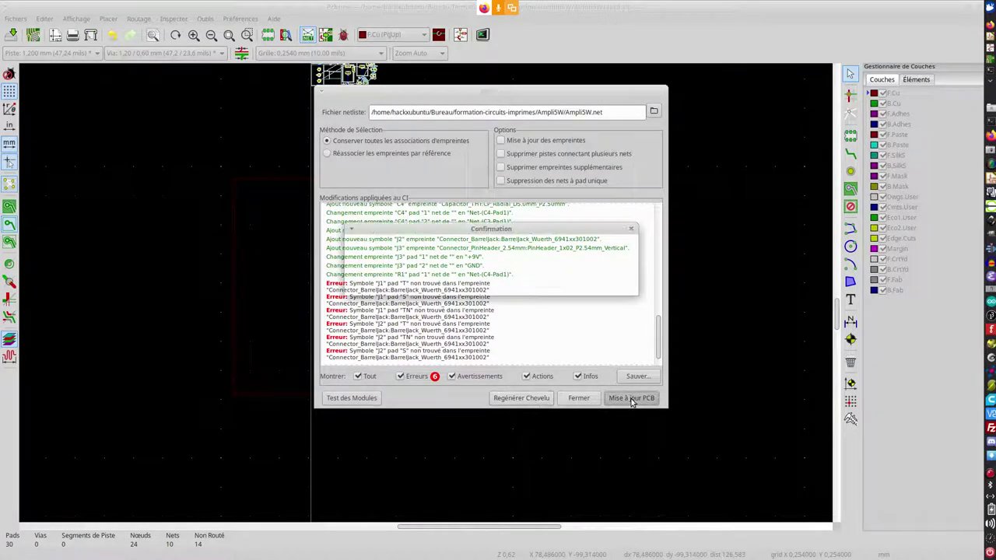
pyautogui.click(537, 285)
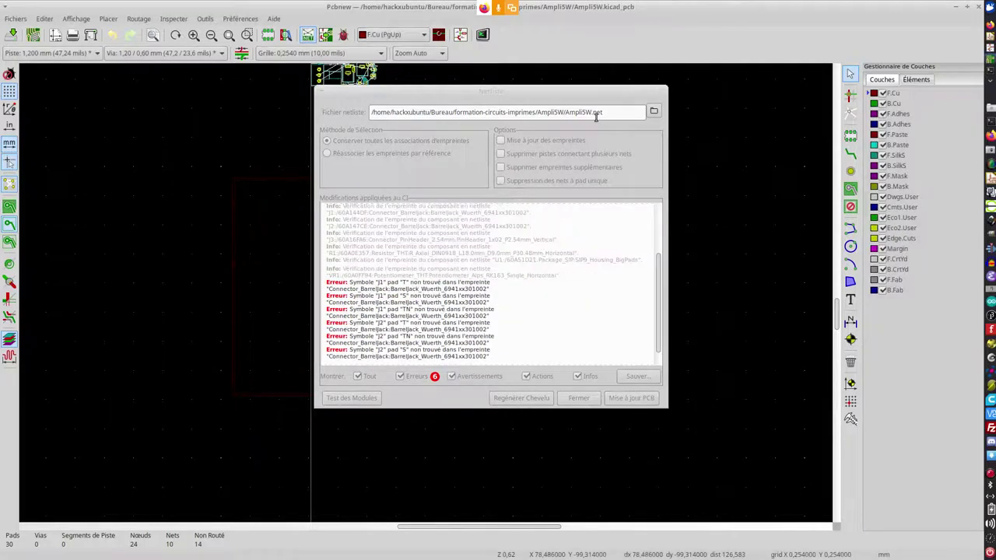
pyautogui.click(659, 91)
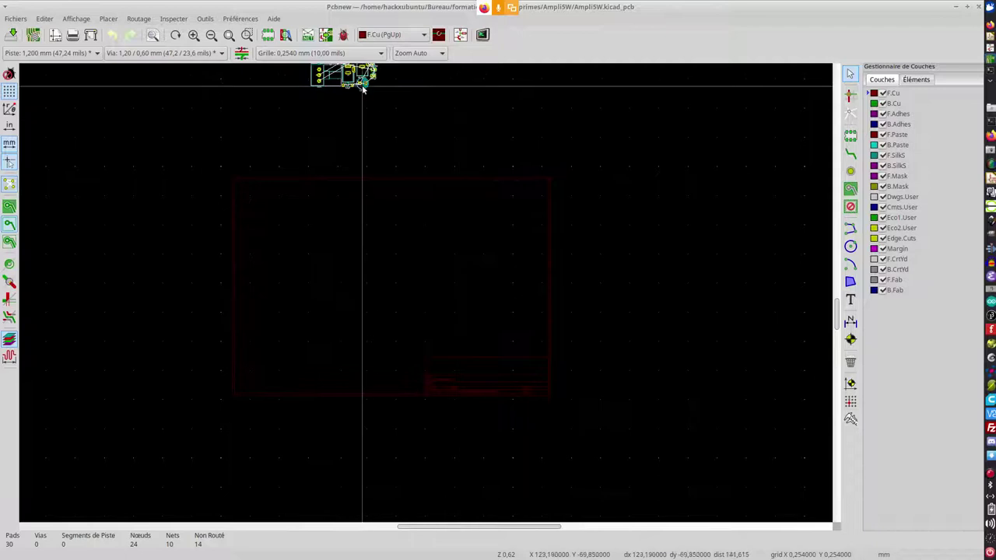
# Examine the imported footprints, their ratsnest lines and their location relative to the drawing sheet
pyautogui.scroll(5, 425, 296)
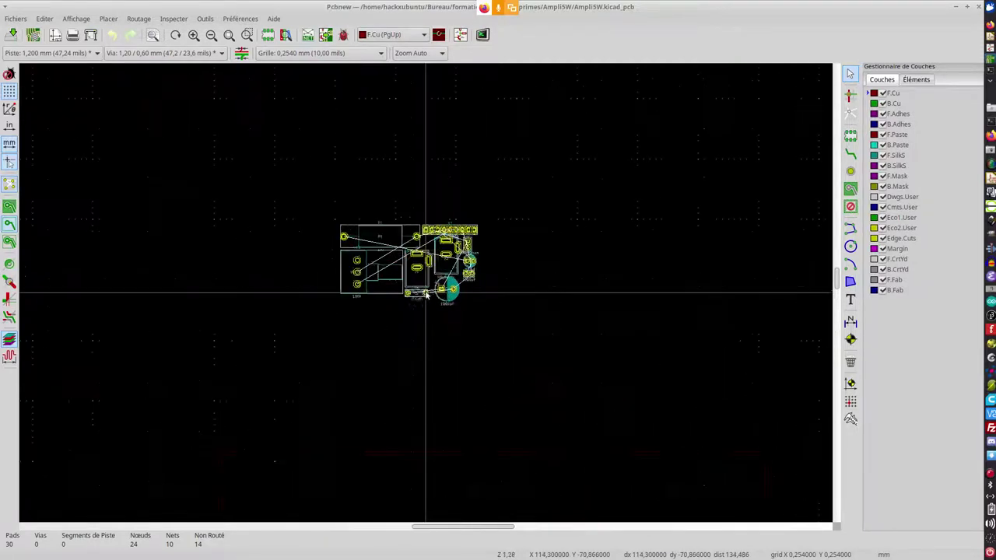
pyautogui.scroll(2, 399, 243)
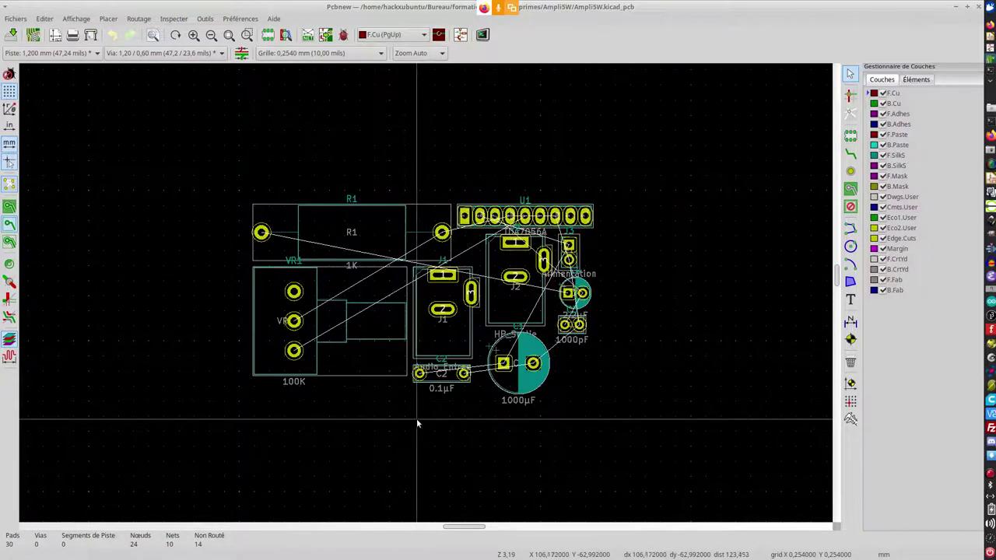
pyautogui.scroll(1, 416, 424)
pyautogui.scroll(-2, 425, 291)
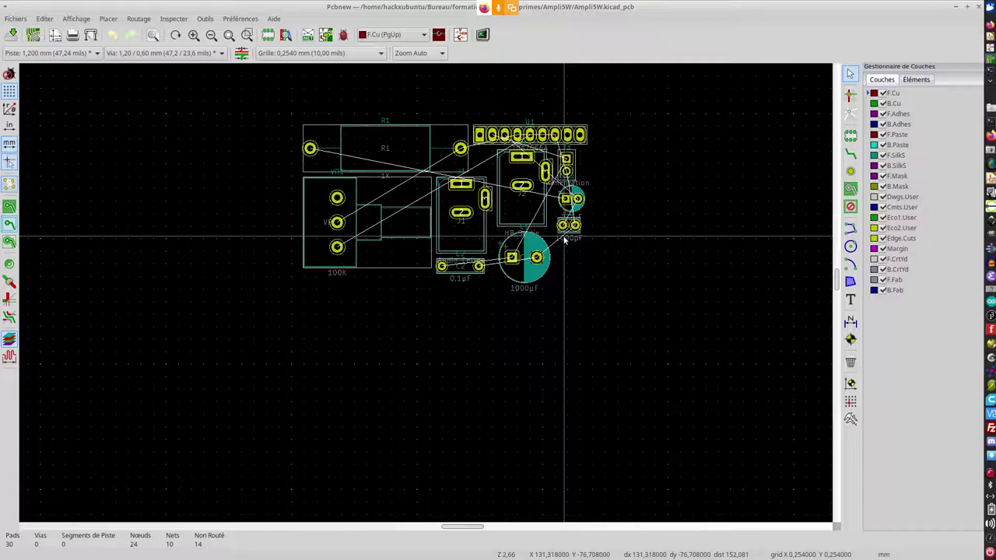
pyautogui.scroll(-1, 438, 159)
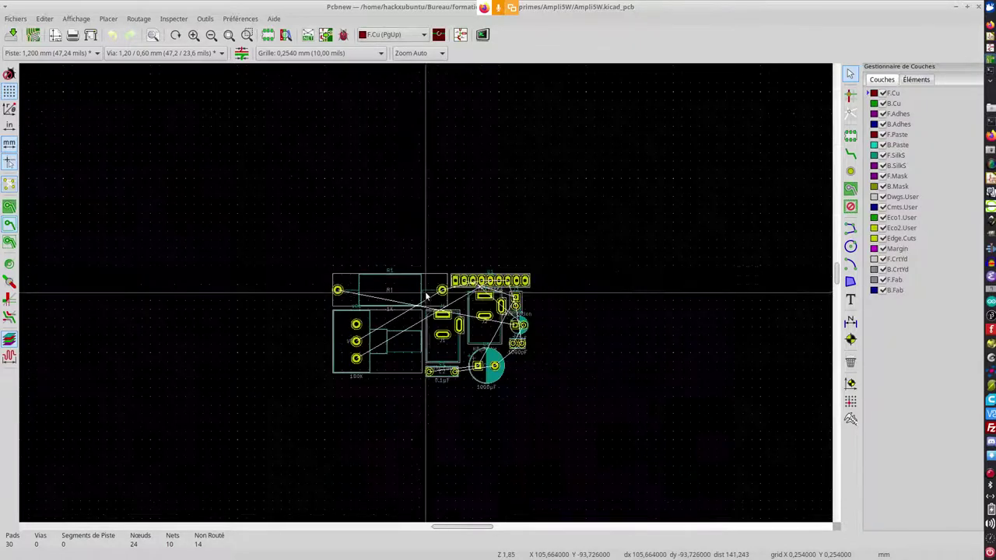
pyautogui.scroll(2, 426, 294)
pyautogui.scroll(-2, 426, 294)
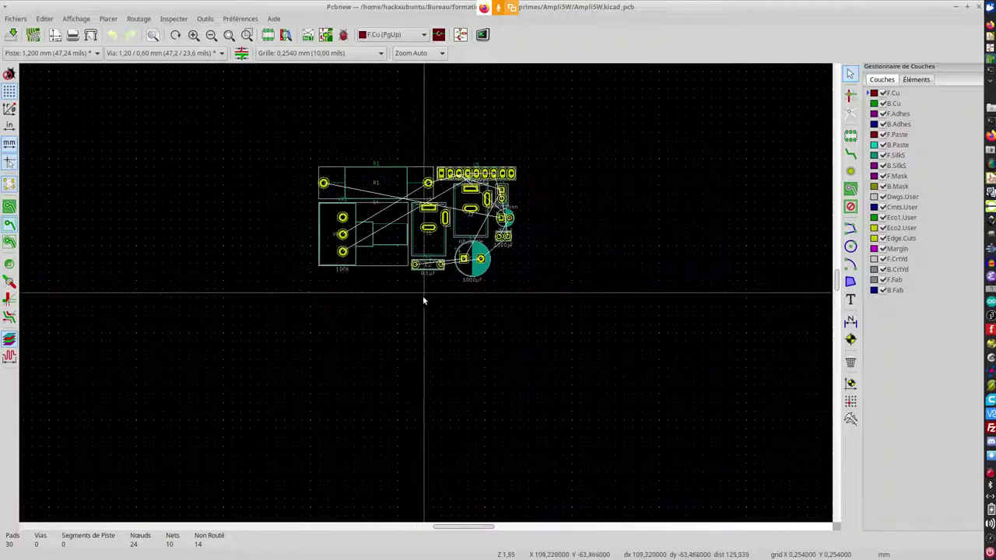
pyautogui.scroll(-3, 424, 300)
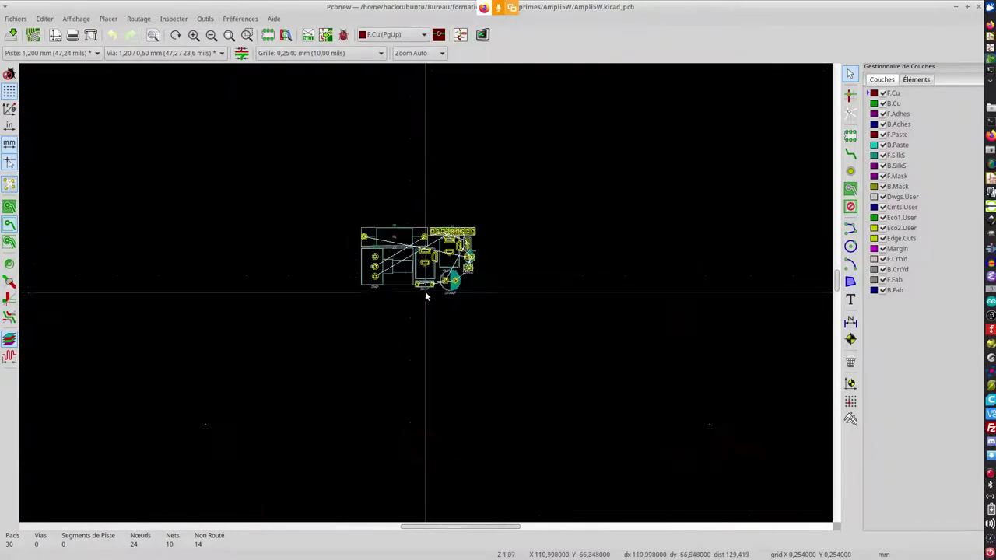
pyautogui.scroll(-1, 424, 294)
pyautogui.scroll(1, 420, 320)
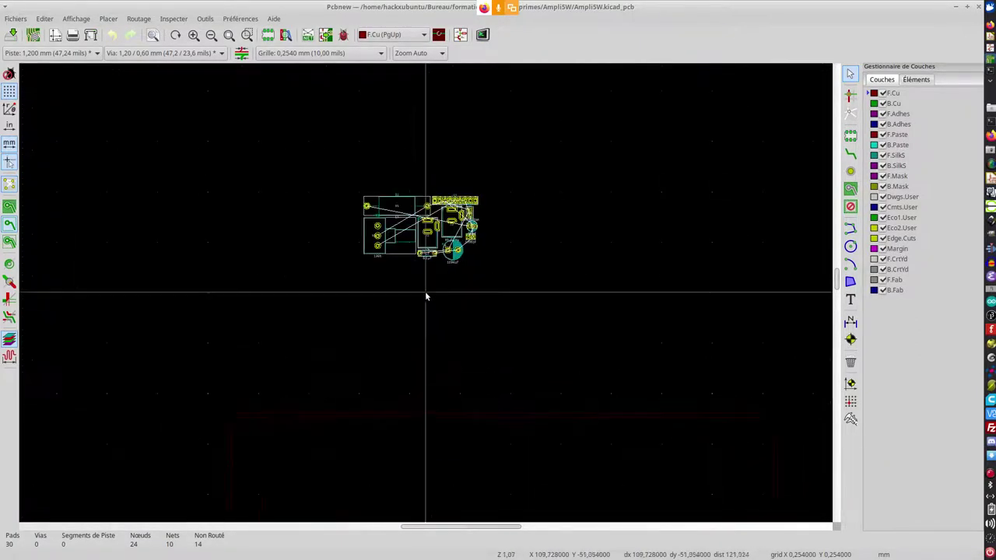
pyautogui.scroll(2, 427, 295)
pyautogui.scroll(-3, 426, 295)
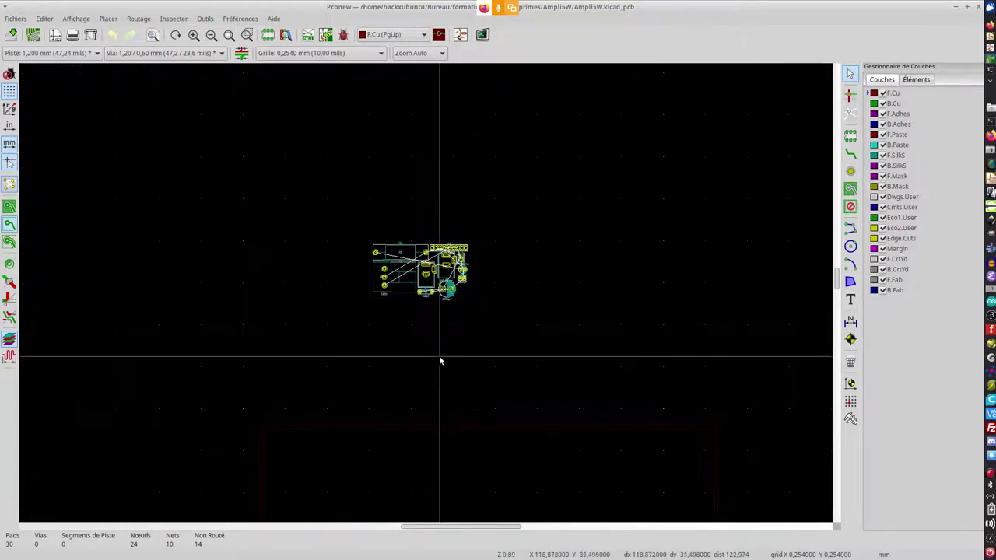
pyautogui.scroll(1, 439, 360)
pyautogui.scroll(1, 430, 257)
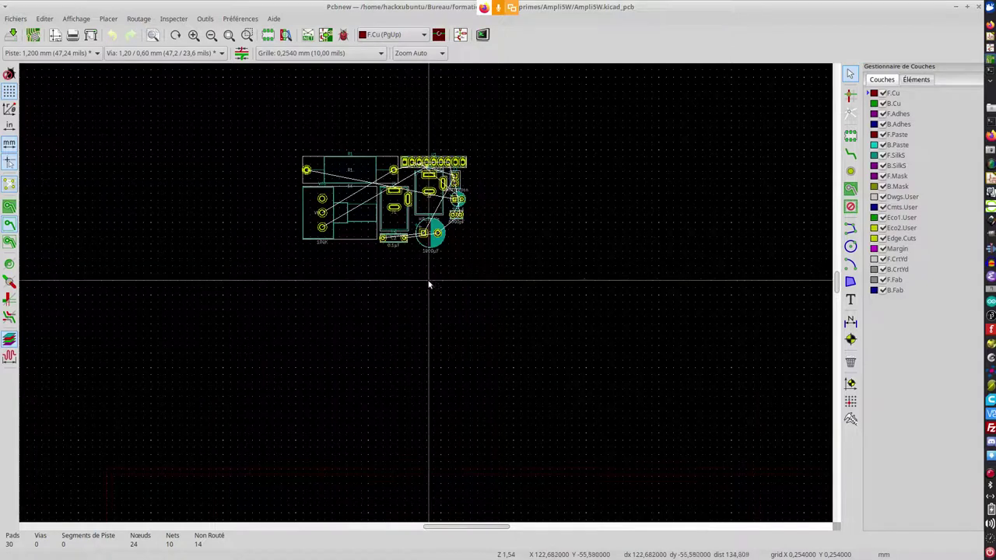
pyautogui.scroll(-1, 428, 285)
pyautogui.scroll(1, 427, 291)
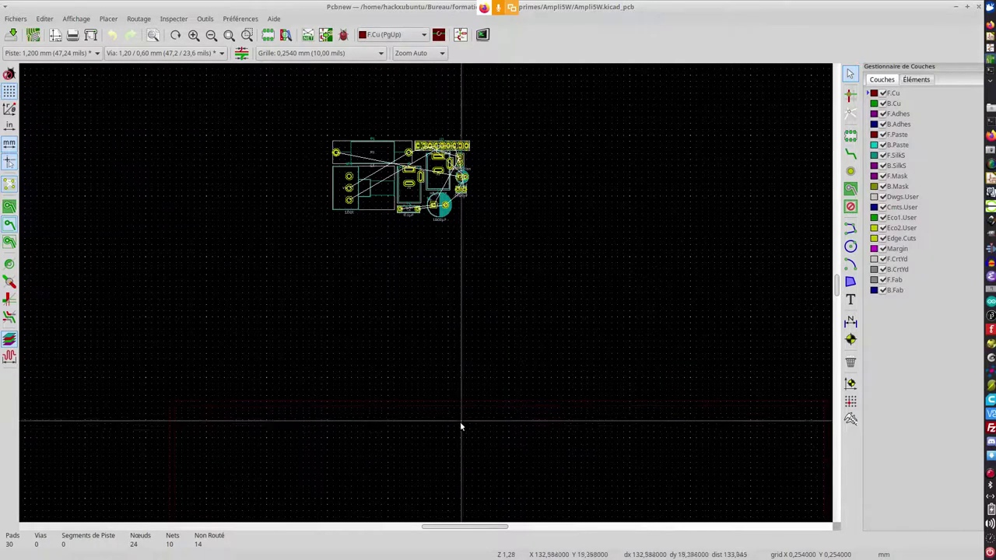
# Select all imported footprints and move the group down to just above the drawing sheet's upper border
pyautogui.moveTo(289, 115); pyautogui.dragTo(498, 273)
pyautogui.moveTo(400, 181); pyautogui.dragTo(436, 342)
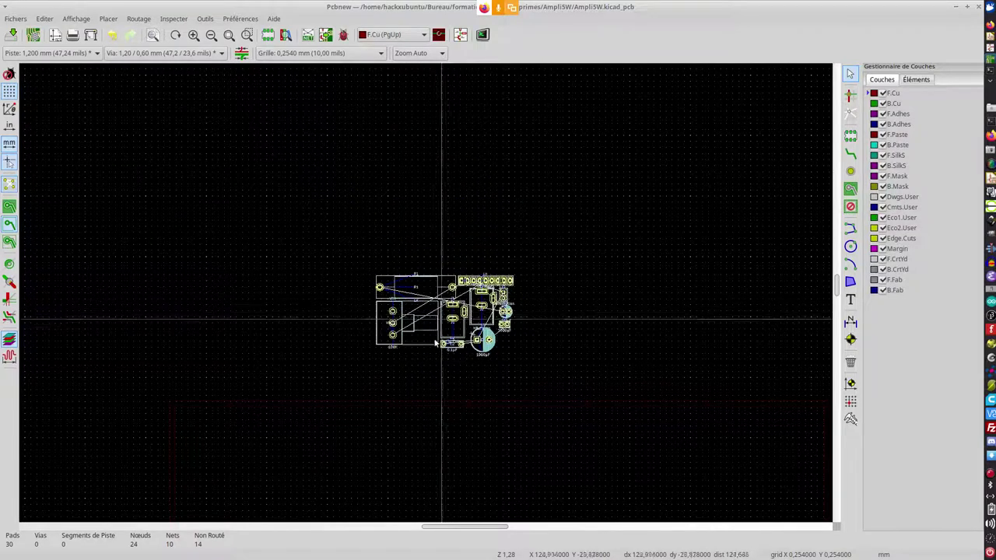
pyautogui.scroll(-3, 435, 342)
pyautogui.scroll(3, 429, 289)
pyautogui.scroll(-2, 436, 313)
pyautogui.scroll(1, 427, 292)
pyautogui.scroll(1, 427, 293)
pyautogui.scroll(-1, 427, 288)
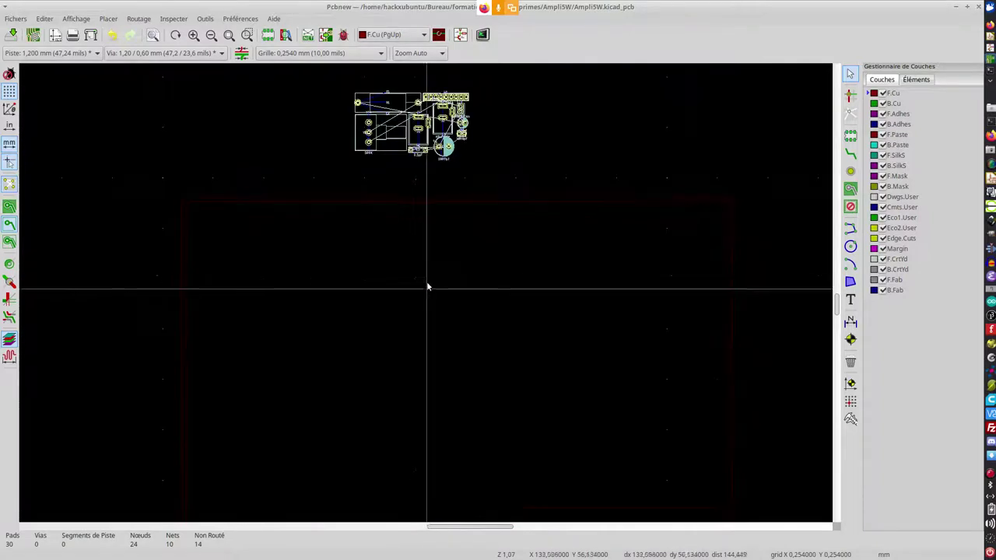
# Move the TDA7056A footprint U1 out of the group and place it inside the drawing sheet, below the other footprints
pyautogui.scroll(1, 443, 101)
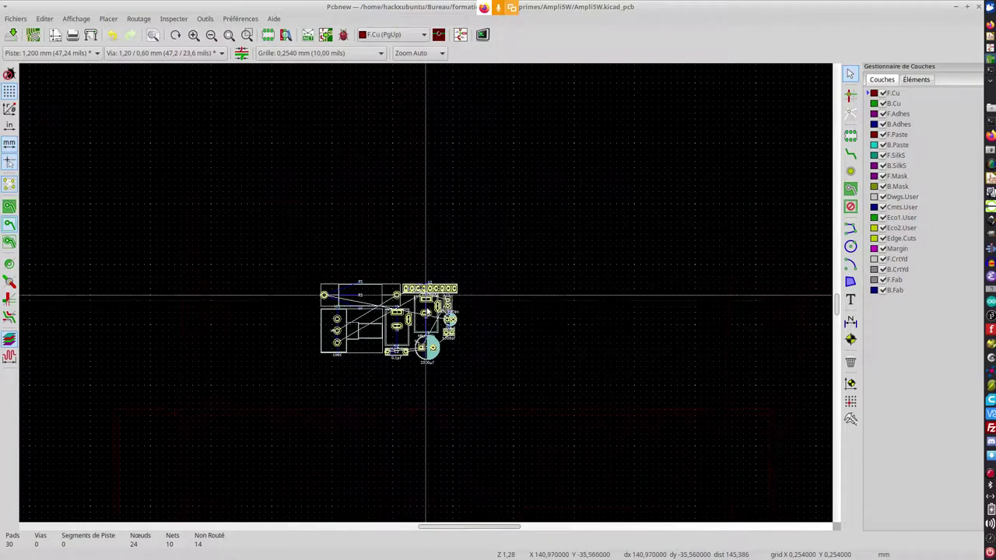
pyautogui.scroll(-2, 407, 293)
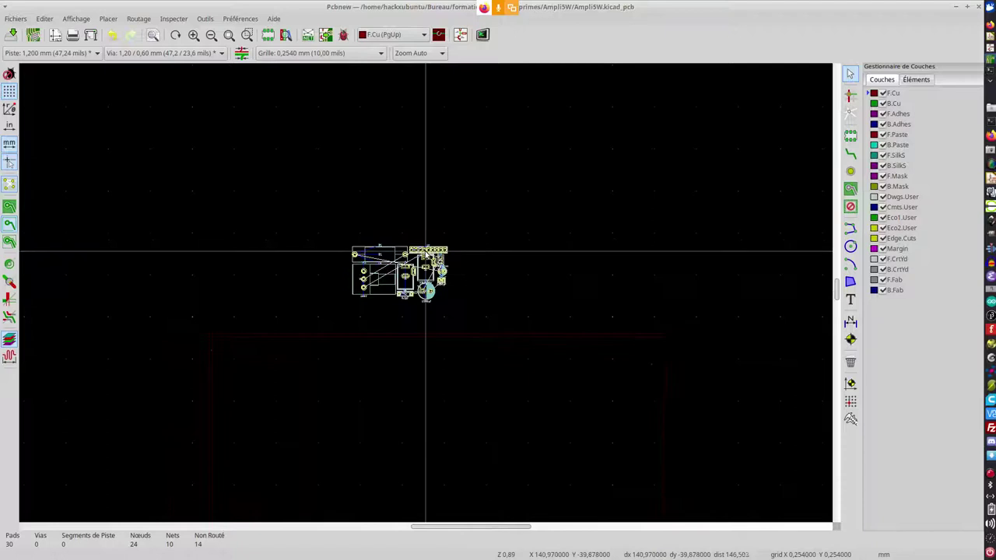
pyautogui.scroll(5, 426, 253)
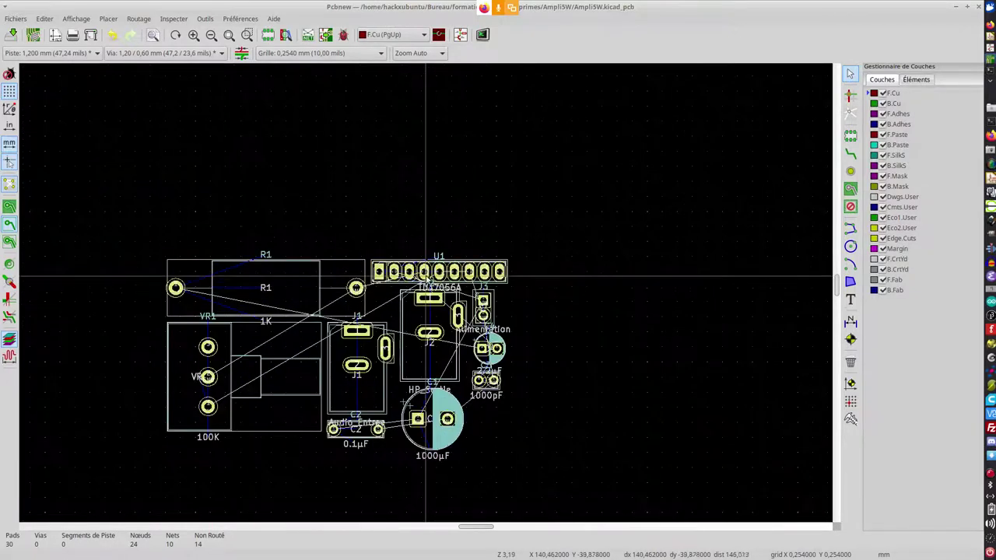
pyautogui.click(430, 267)
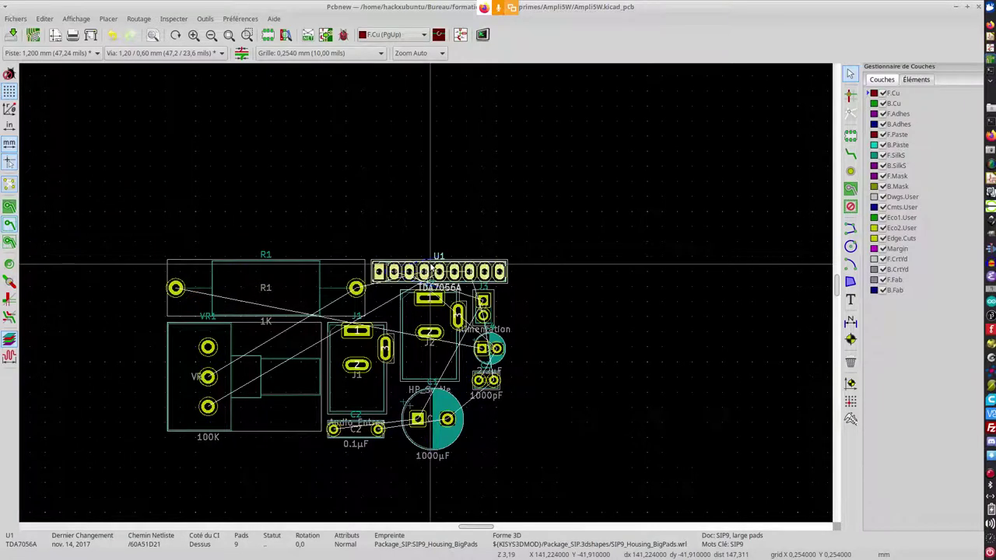
pyautogui.press('m')
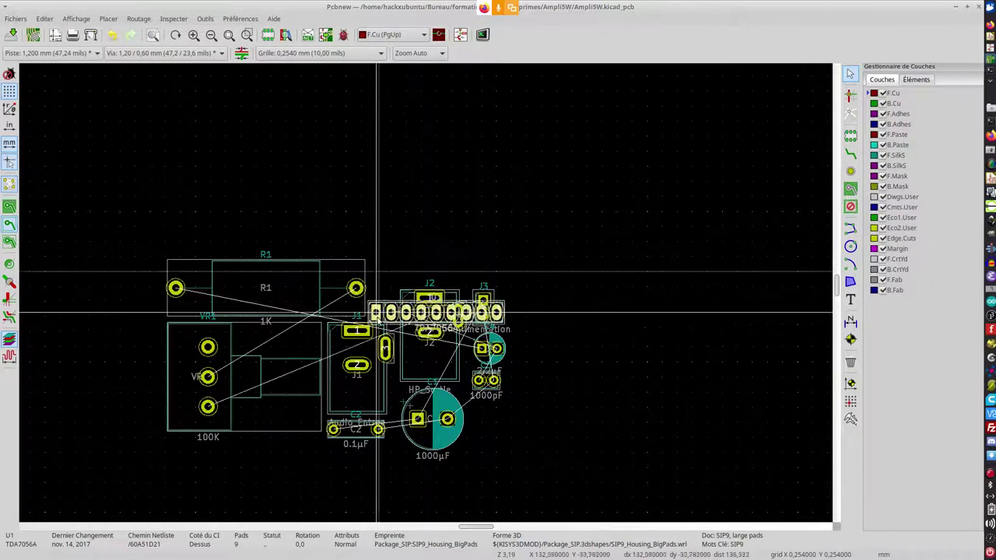
pyautogui.scroll(-2, 393, 410)
pyautogui.scroll(1, 389, 416)
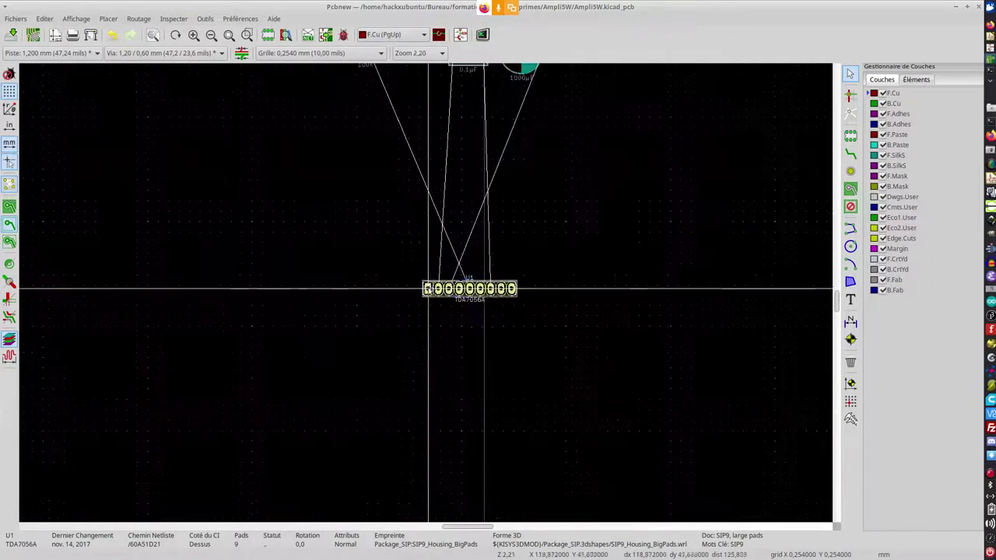
pyautogui.scroll(1, 440, 302)
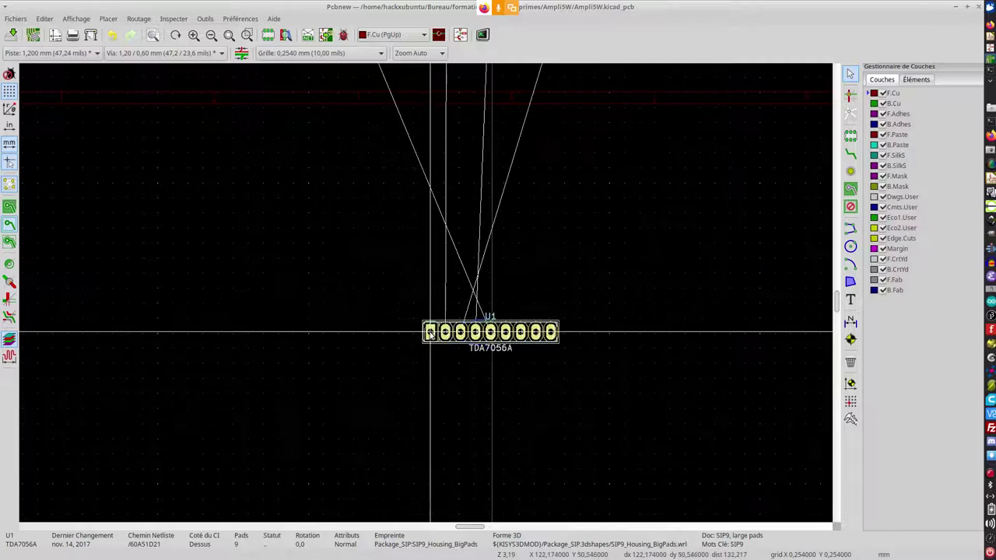
pyautogui.scroll(-1, 429, 332)
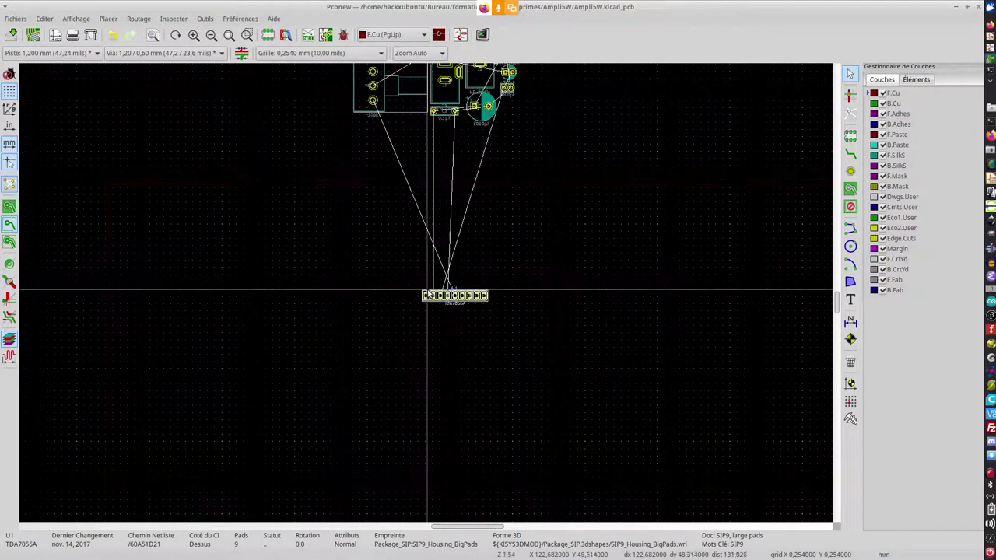
# Move the power connector J3 above U1, rotated 90 degrees, with its +9V pad aligned over U1's pad 2
pyautogui.scroll(-1, 430, 289)
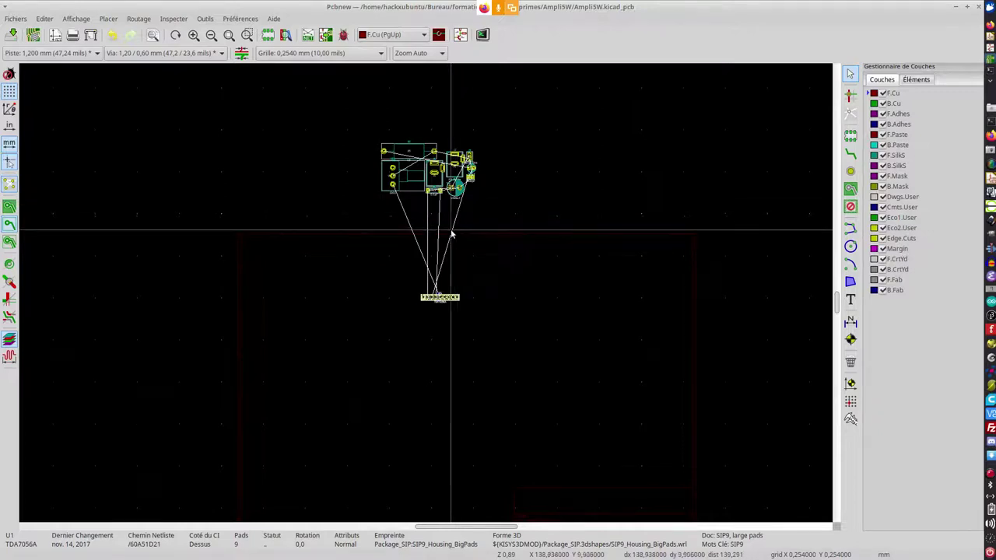
pyautogui.scroll(4, 452, 229)
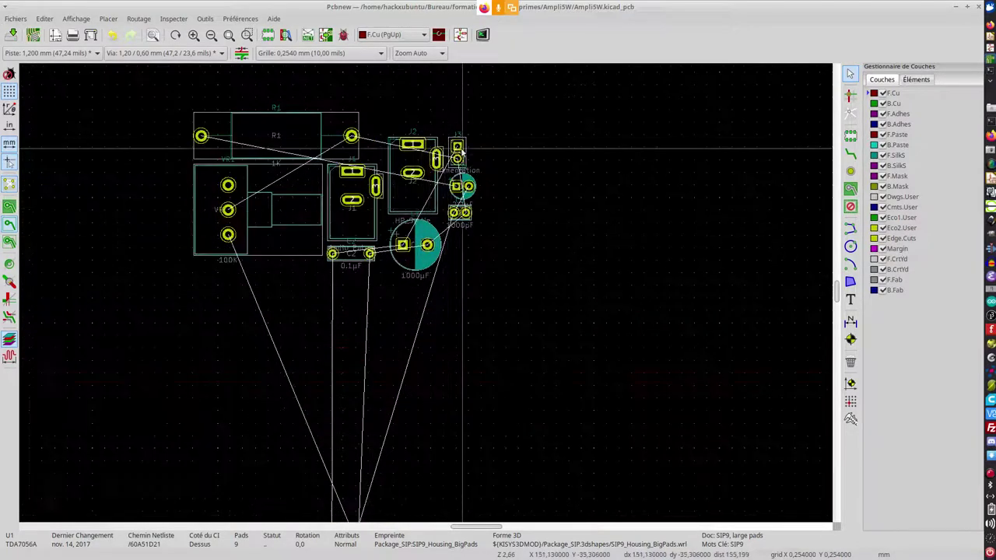
pyautogui.click(463, 153)
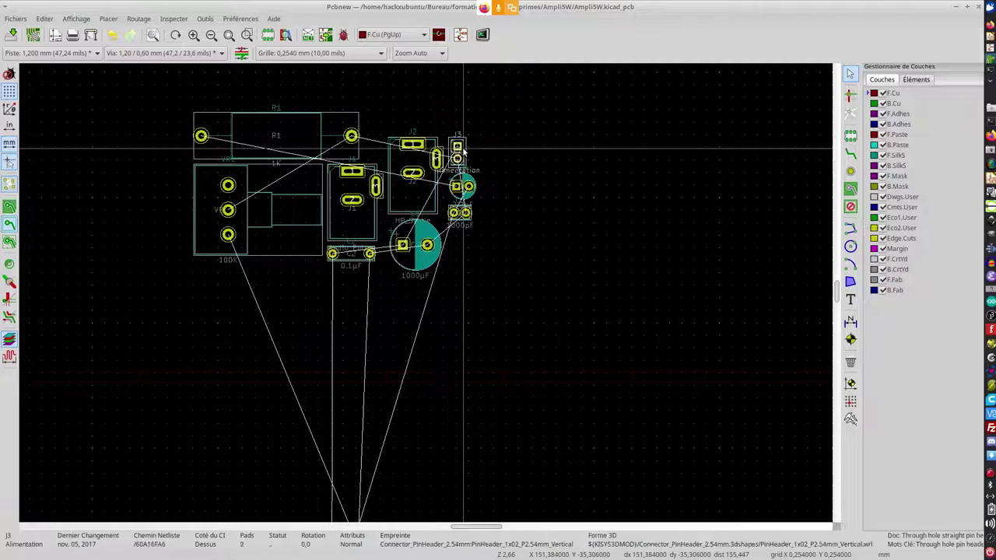
pyautogui.press('m')
pyautogui.scroll(-1, 322, 456)
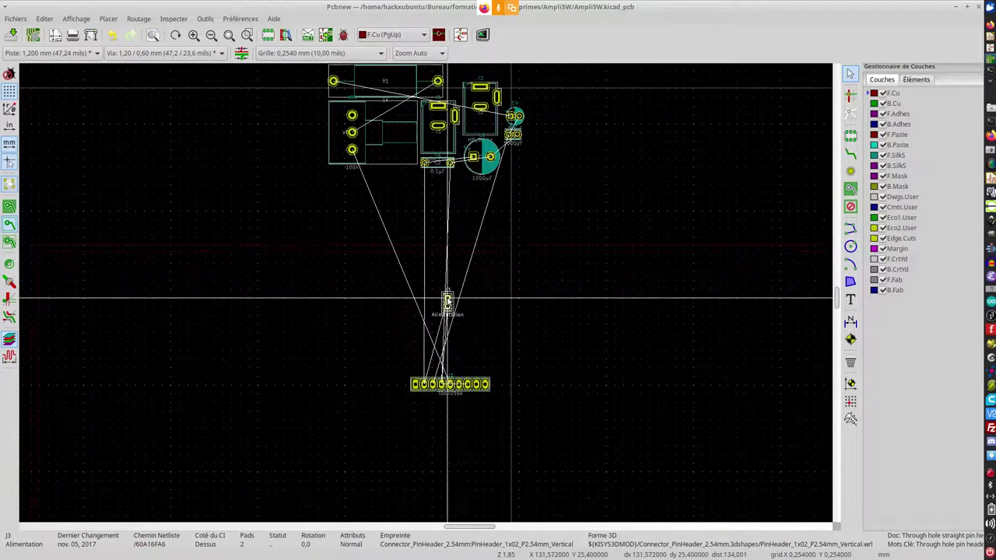
pyautogui.scroll(4, 439, 300)
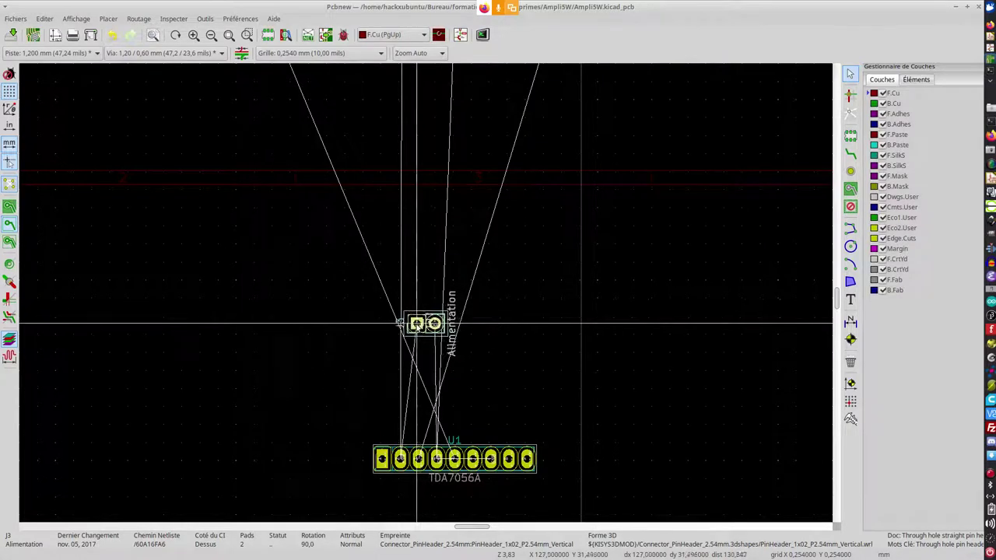
pyautogui.scroll(3, 417, 325)
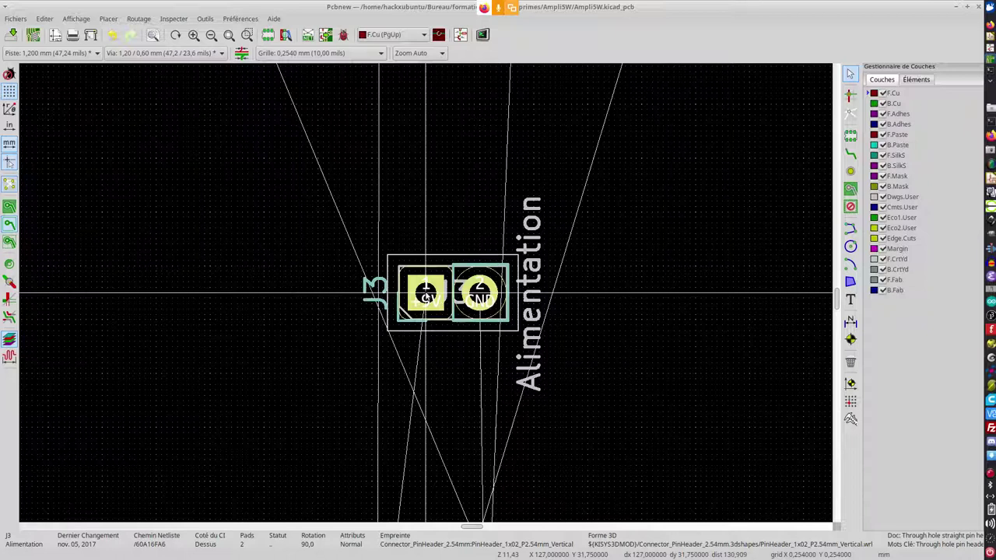
pyautogui.scroll(2, 426, 296)
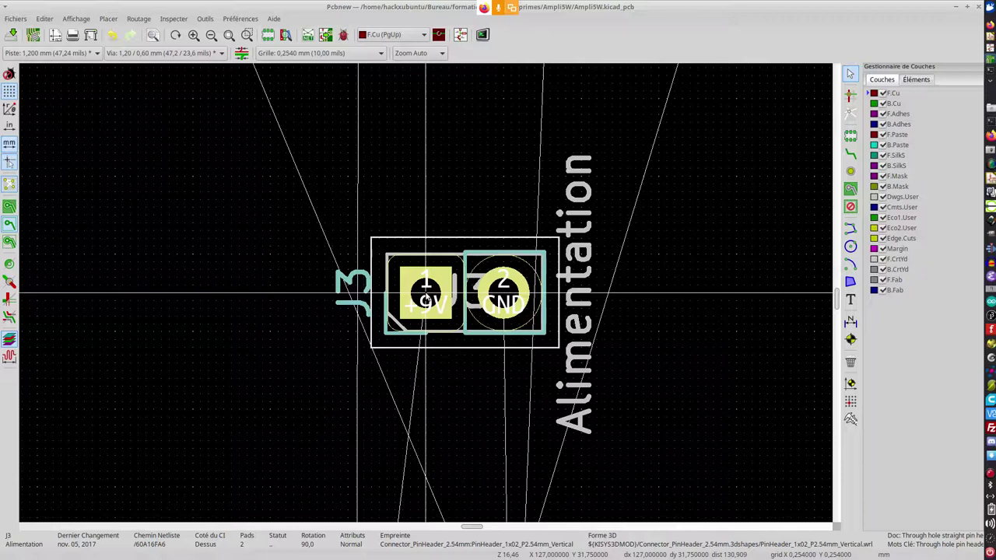
pyautogui.scroll(-4, 426, 294)
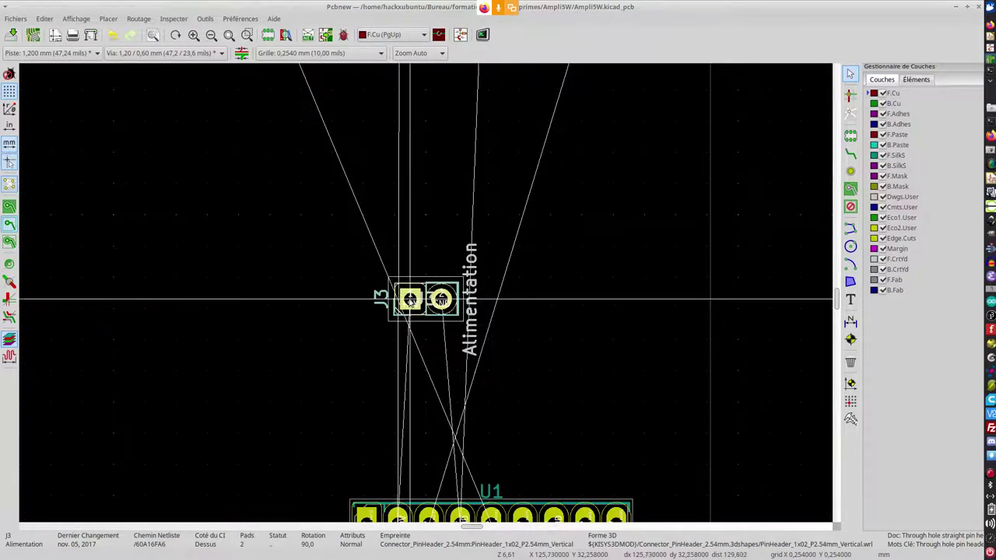
pyautogui.scroll(-2, 413, 302)
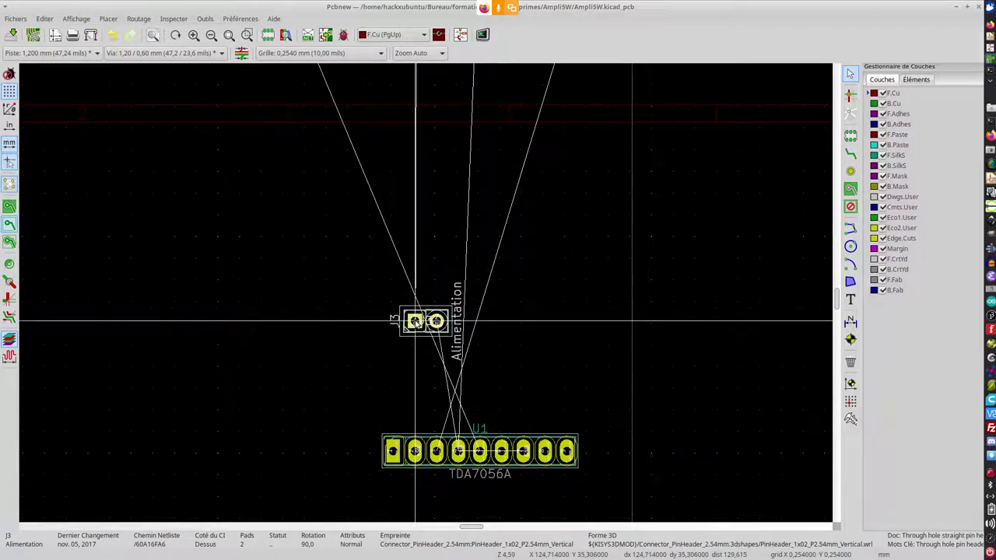
pyautogui.click(414, 326)
# Move the 1000µF capacitor C1 to the left of U1, rotated 90 degrees so that its +9V pad is below its GND pad
pyautogui.scroll(-1, 415, 452)
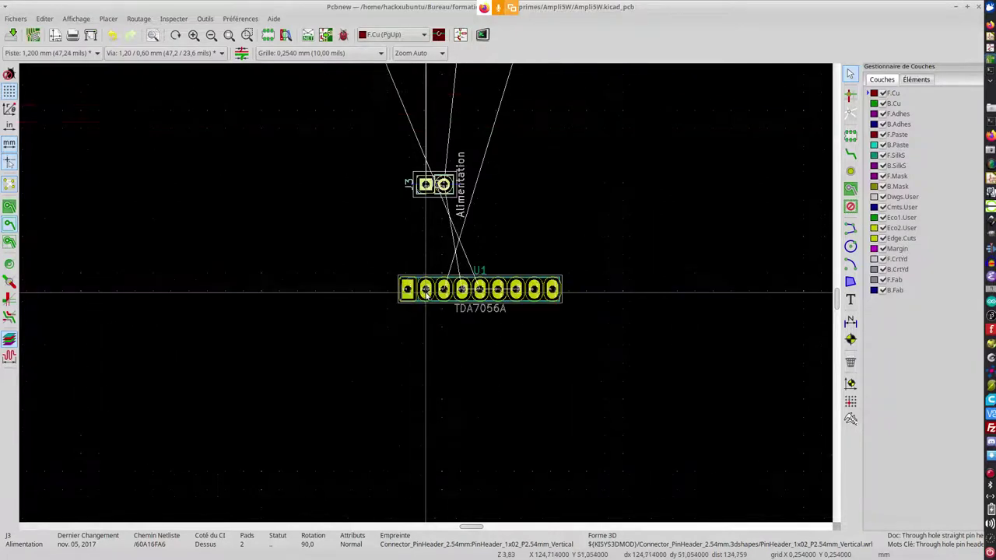
pyautogui.scroll(1, 426, 292)
pyautogui.scroll(-2, 414, 260)
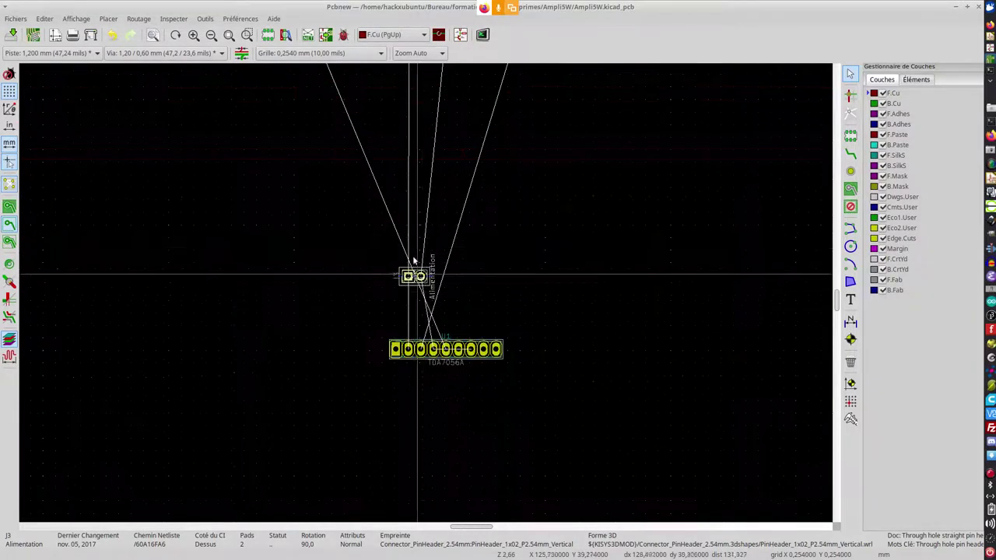
pyautogui.scroll(-2, 413, 261)
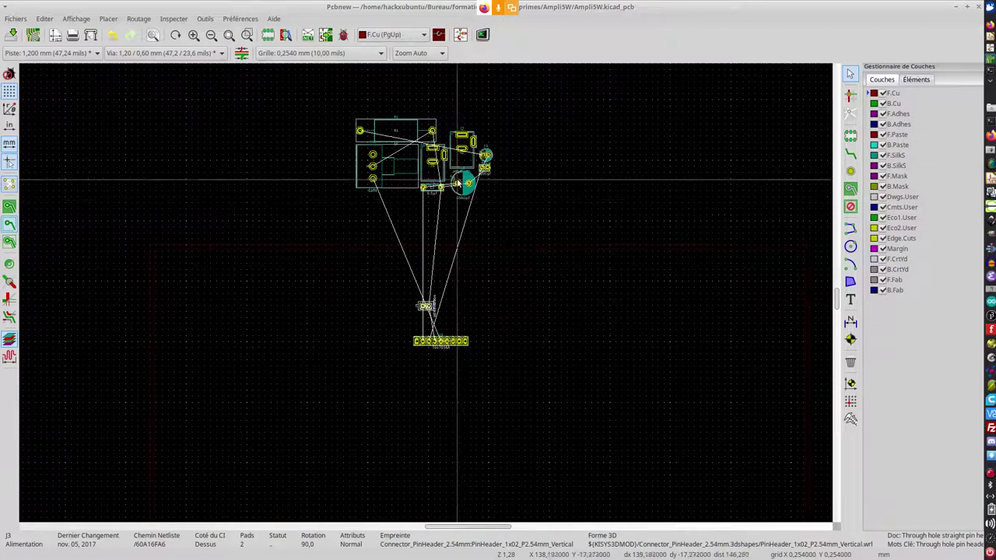
pyautogui.scroll(1, 464, 190)
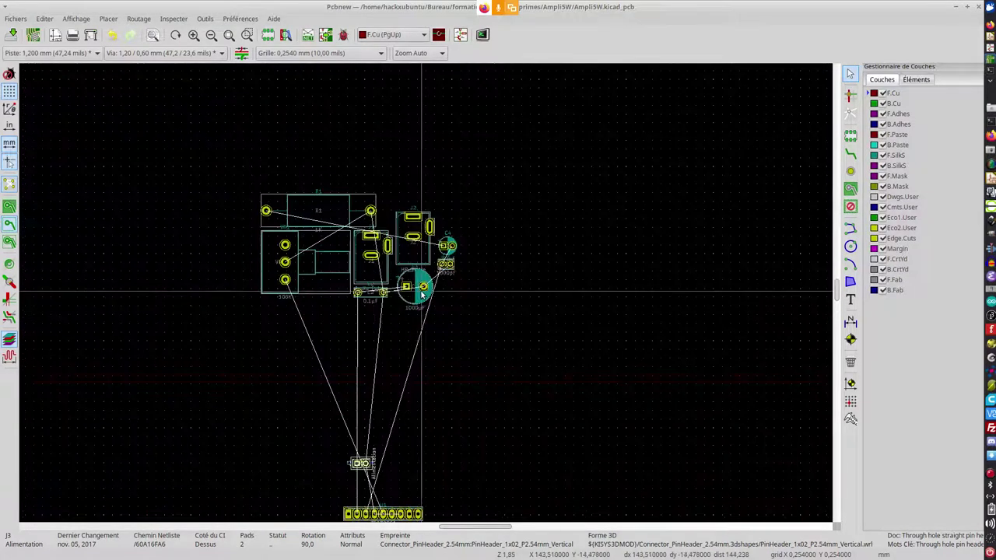
pyautogui.scroll(1, 422, 291)
pyautogui.scroll(-2, 424, 292)
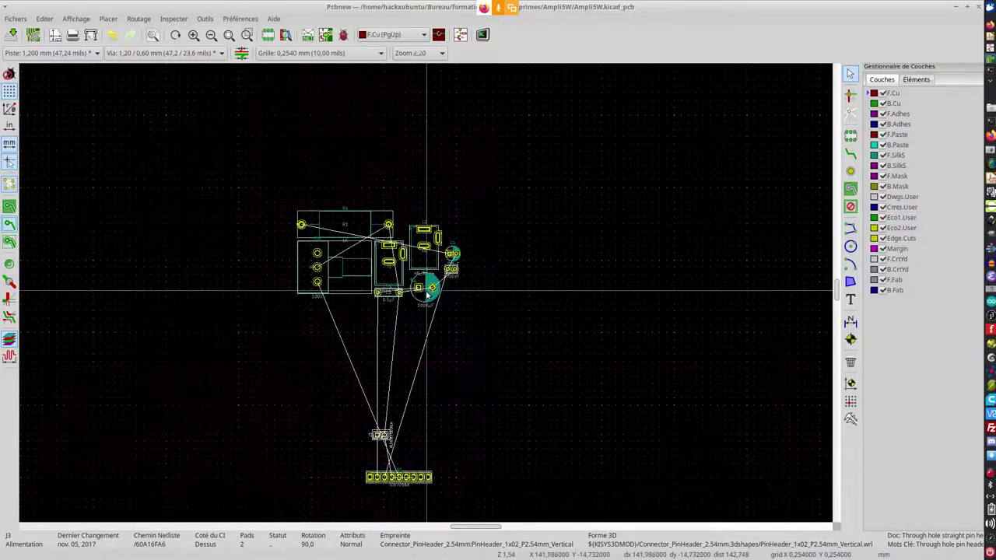
pyautogui.scroll(2, 427, 297)
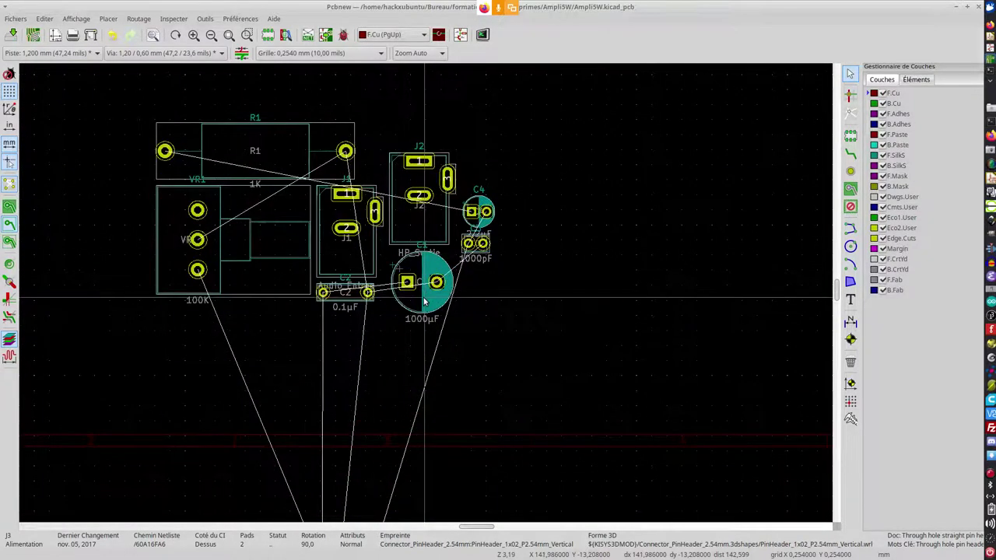
pyautogui.press('m')
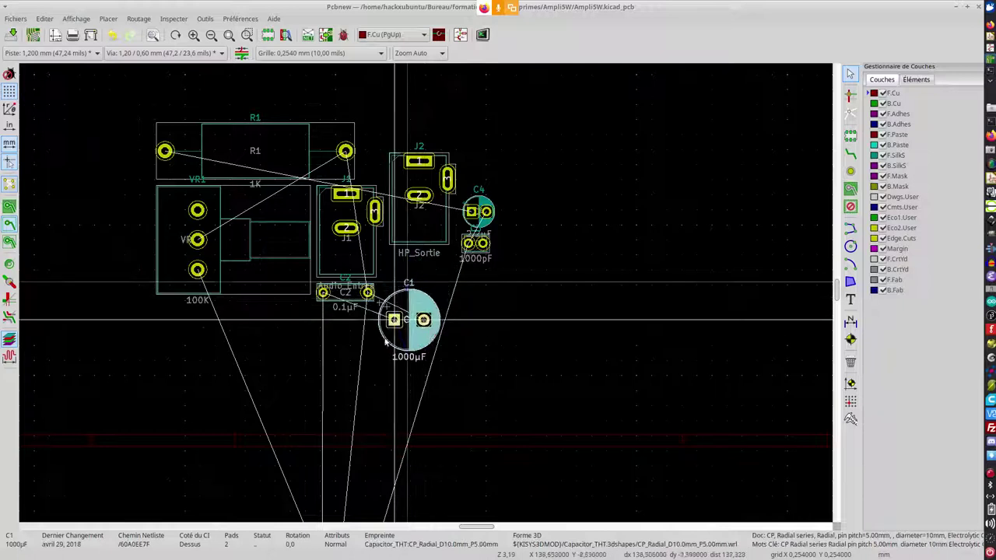
pyautogui.scroll(-1, 335, 391)
pyautogui.scroll(-1, 425, 292)
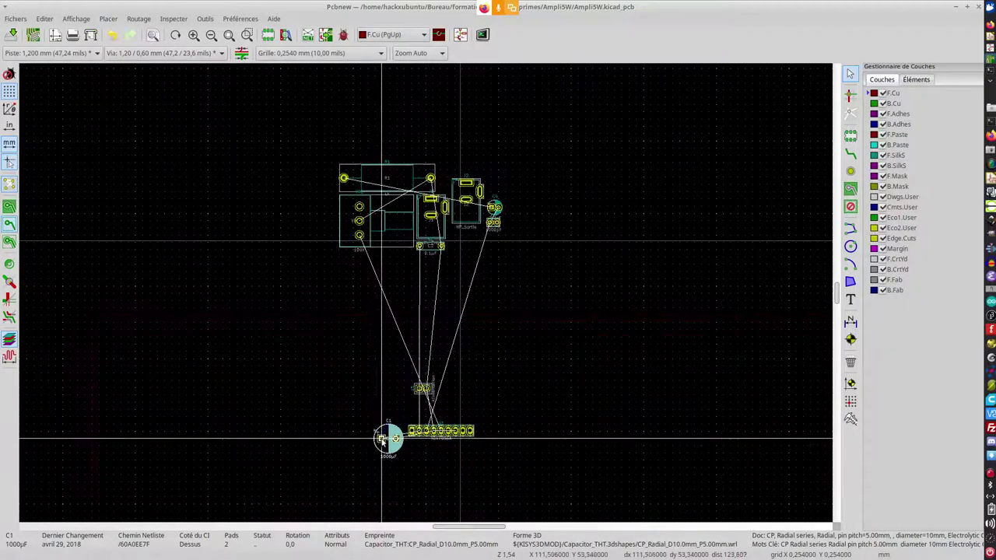
pyautogui.scroll(2, 387, 439)
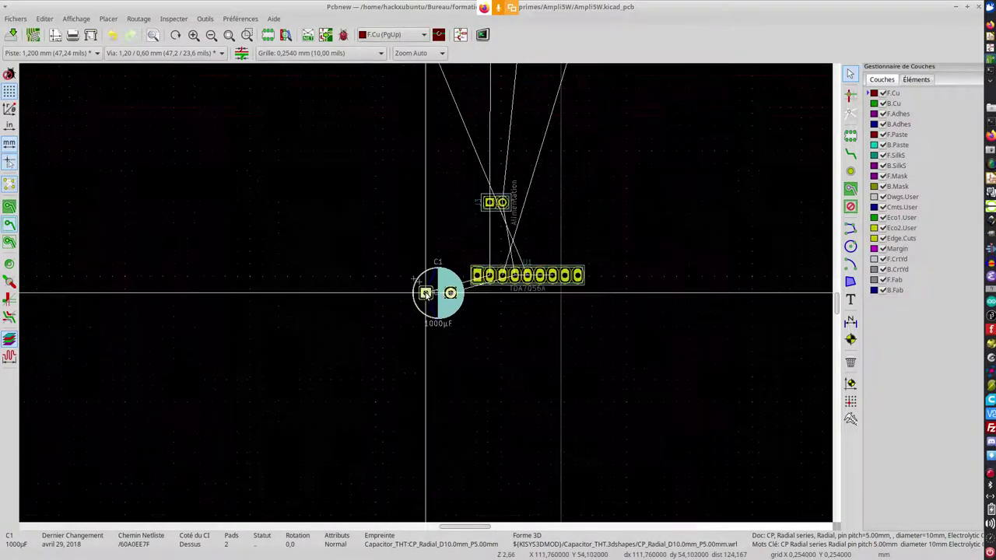
pyautogui.press('r')
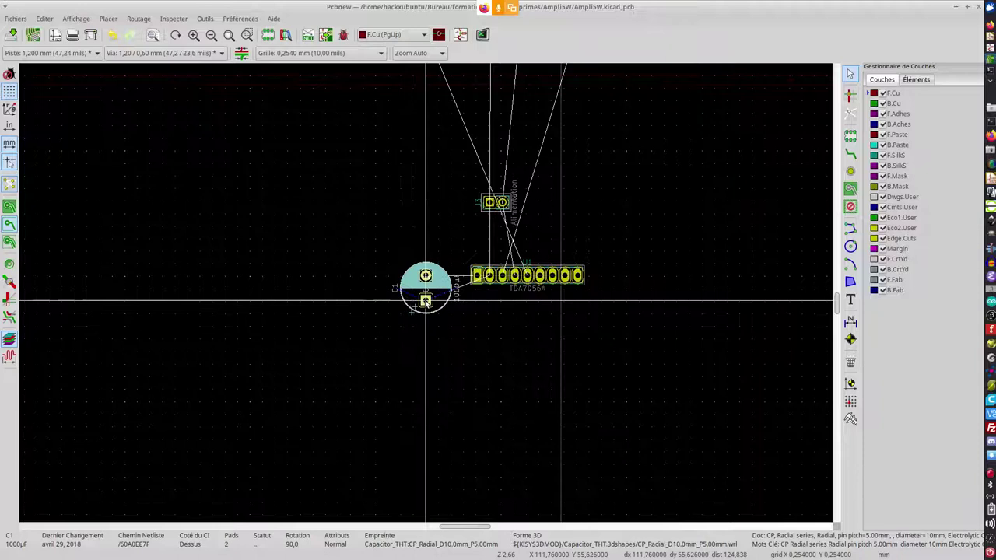
pyautogui.scroll(3, 425, 300)
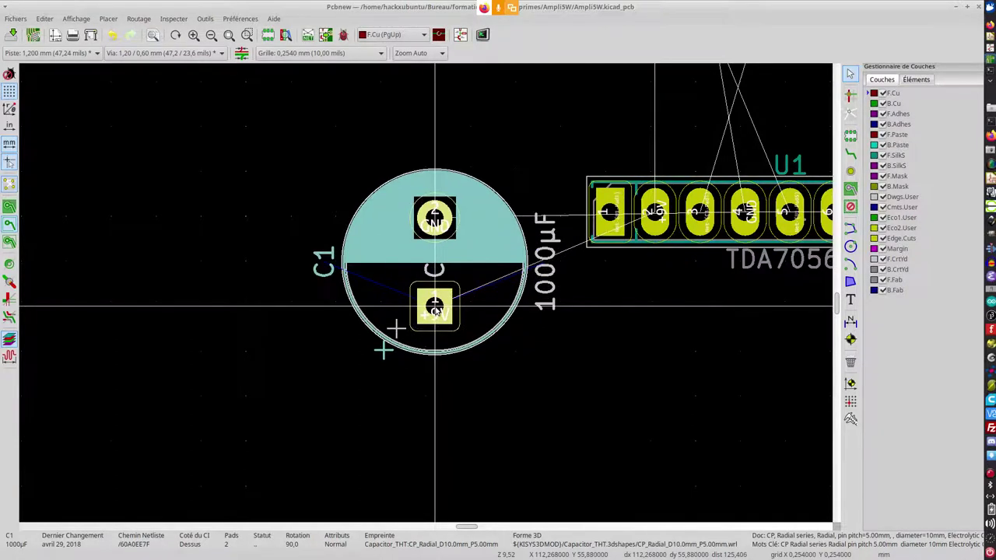
pyautogui.scroll(-8, 434, 307)
pyautogui.click(426, 291)
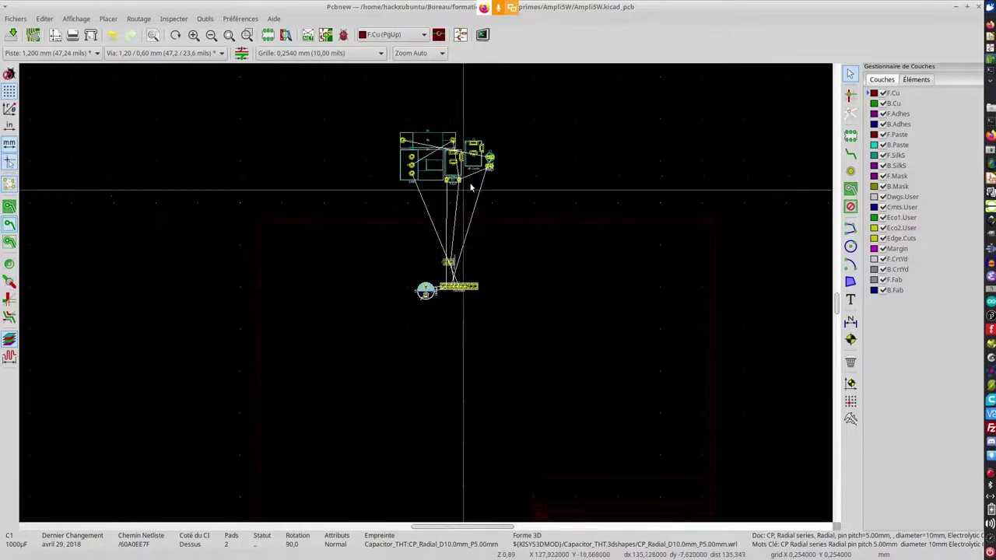
# Move the 0.1µF capacitor C2 to the left of C1, rotated 90 degrees with its +9V pad level with C1's +9V pad
pyautogui.scroll(3, 451, 186)
pyautogui.scroll(2, 427, 296)
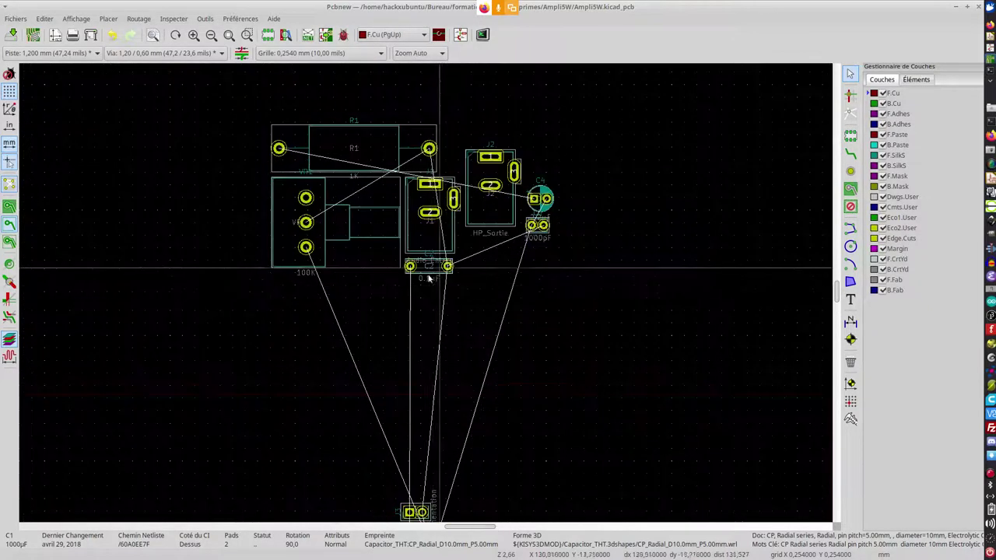
pyautogui.click(434, 276)
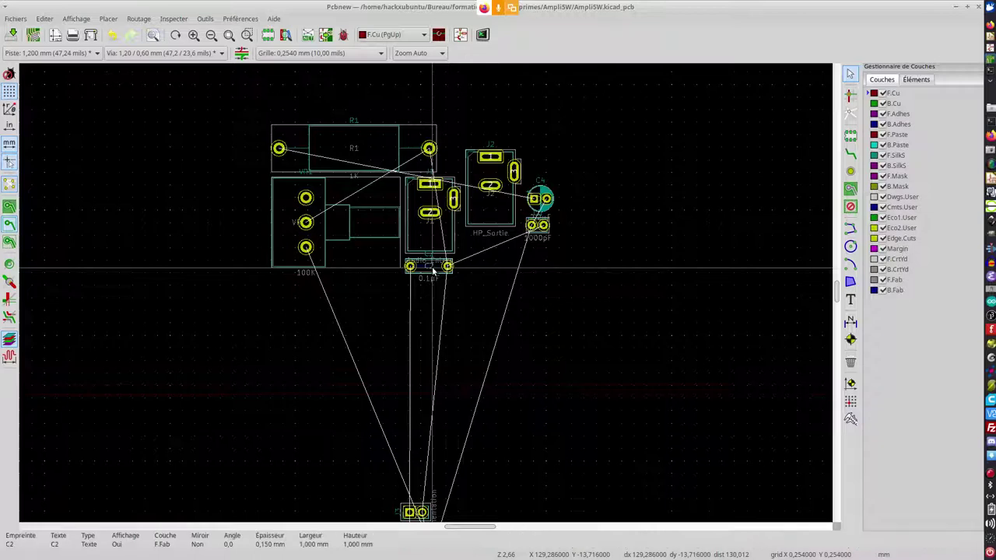
pyautogui.press('Escape')
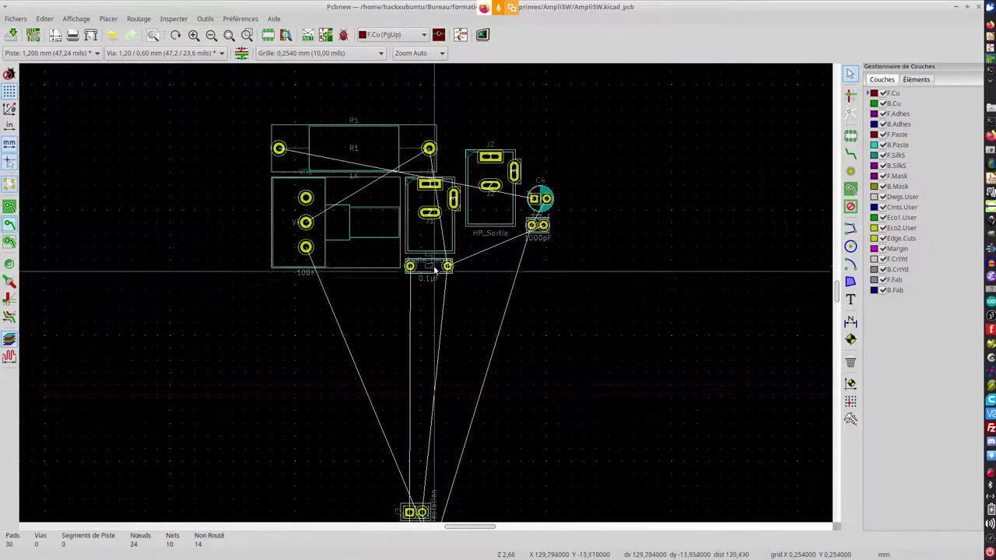
pyautogui.press('Escape')
pyautogui.moveTo(414, 268); pyautogui.dragTo(460, 320)
pyautogui.scroll(-2, 366, 342)
pyautogui.scroll(1, 356, 427)
pyautogui.scroll(2, 427, 301)
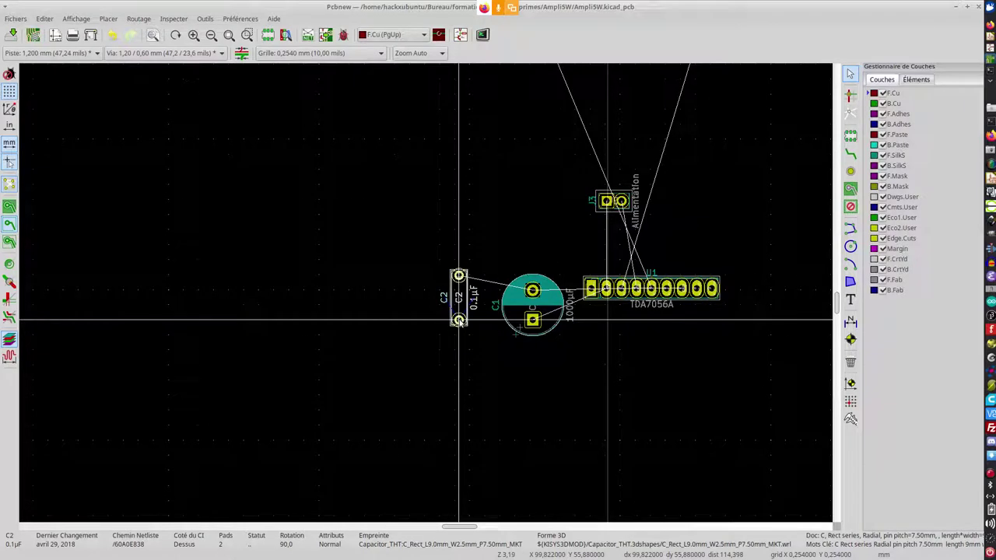
pyautogui.moveTo(459, 320); pyautogui.dragTo(459, 321)
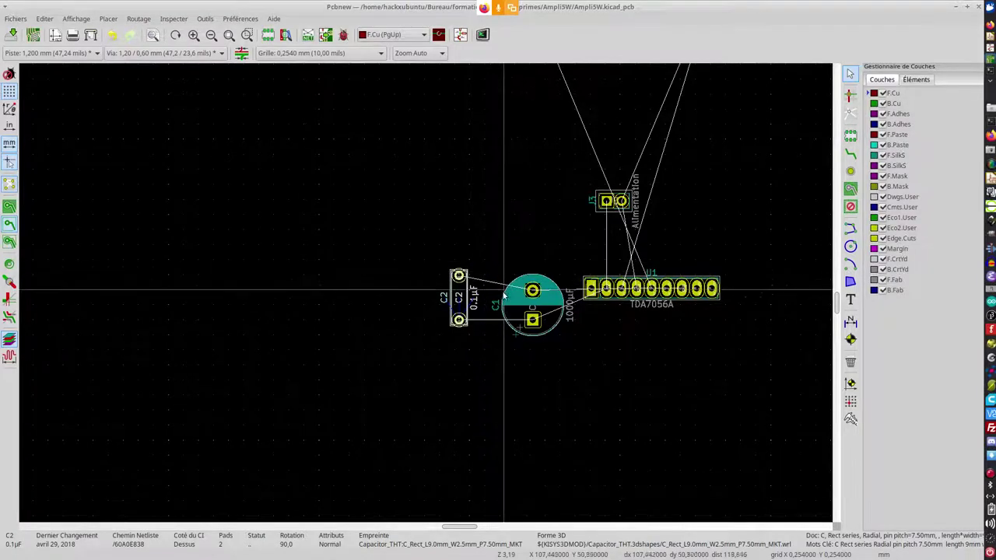
# Move the Audio_Entree connector J1 out of the remaining group into the sheet, below and to the left of C2
pyautogui.scroll(2, 436, 288)
pyautogui.scroll(2, 353, 312)
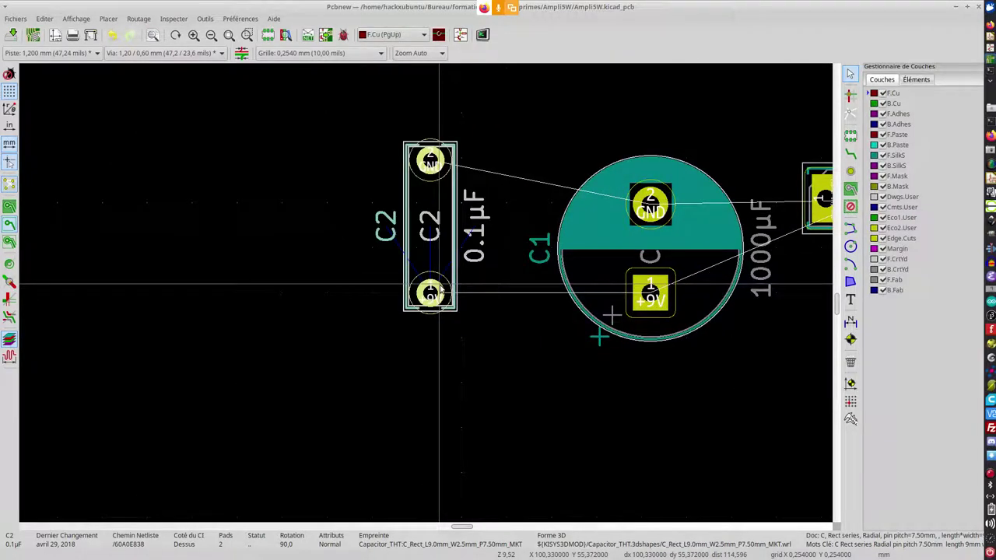
pyautogui.scroll(-5, 440, 291)
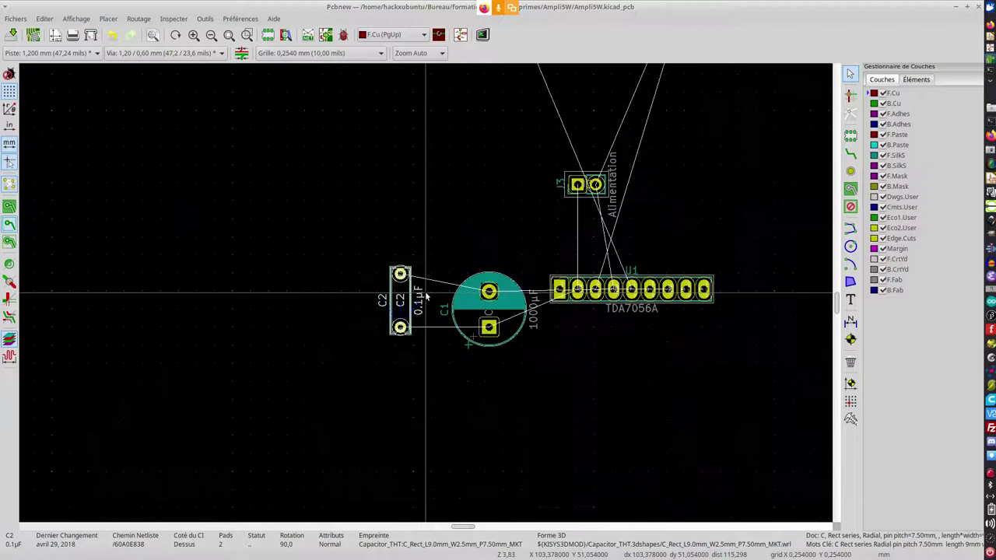
pyautogui.scroll(-2, 441, 280)
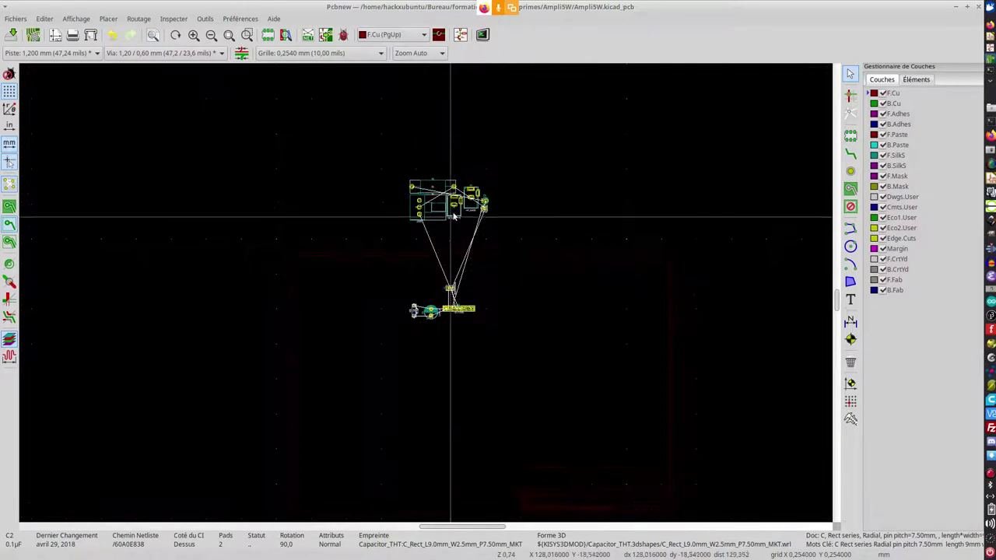
pyautogui.scroll(4, 425, 291)
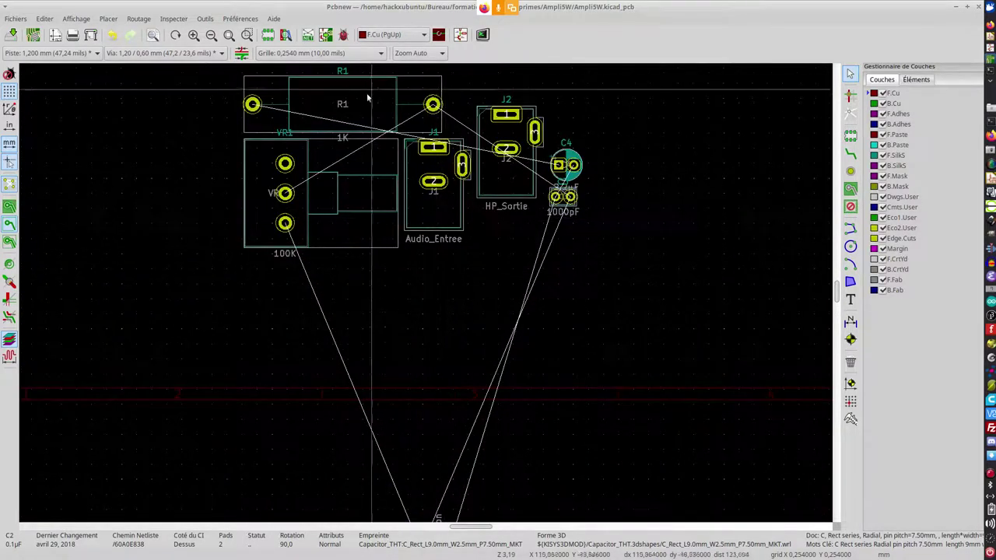
pyautogui.scroll(-1, 335, 104)
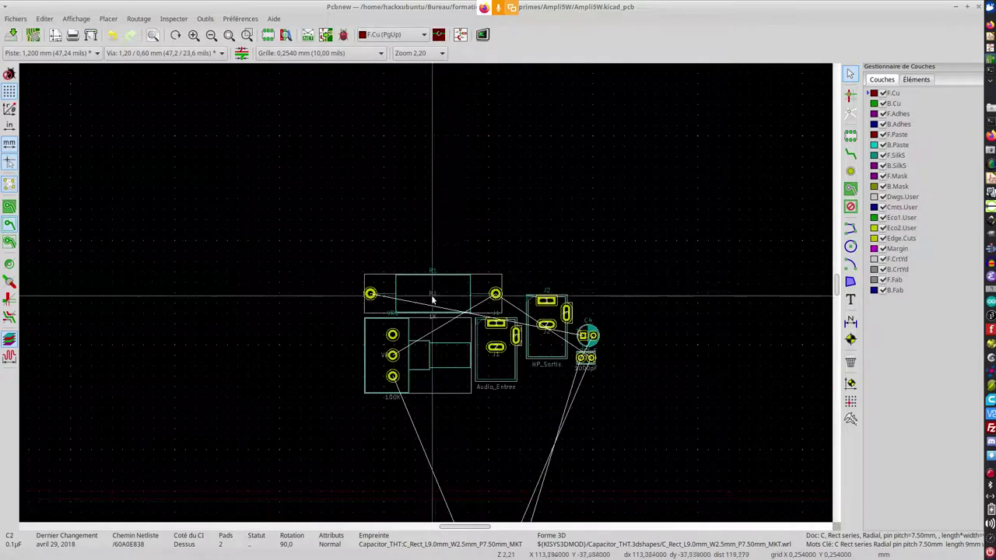
pyautogui.scroll(2, 428, 294)
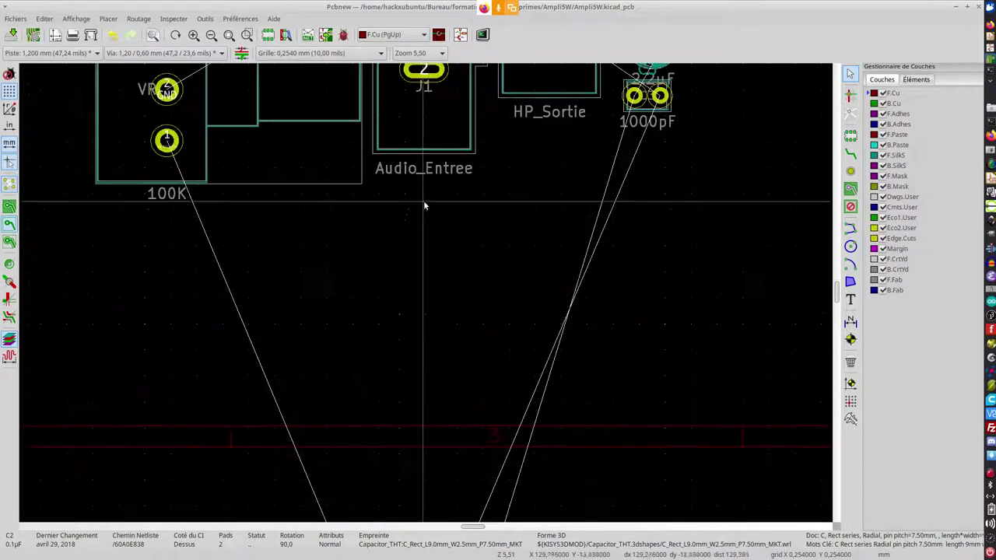
pyautogui.scroll(-3, 425, 290)
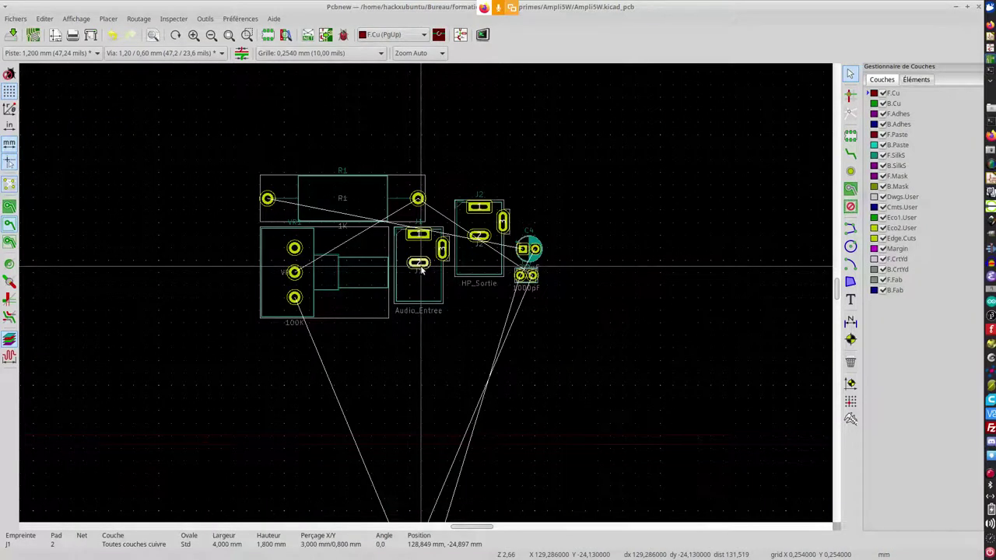
pyautogui.moveTo(421, 268); pyautogui.dragTo(334, 452)
pyautogui.scroll(-2, 416, 315)
pyautogui.scroll(2, 334, 452)
pyautogui.moveTo(426, 294); pyautogui.dragTo(465, 326)
# Rotate J1 to 270 degrees and place it with pad 1 facing right and pad 3 at the lower edge
pyautogui.press('r')
pyautogui.press('r')
pyautogui.press('r')
pyautogui.scroll(4, 446, 320)
pyautogui.scroll(2, 465, 329)
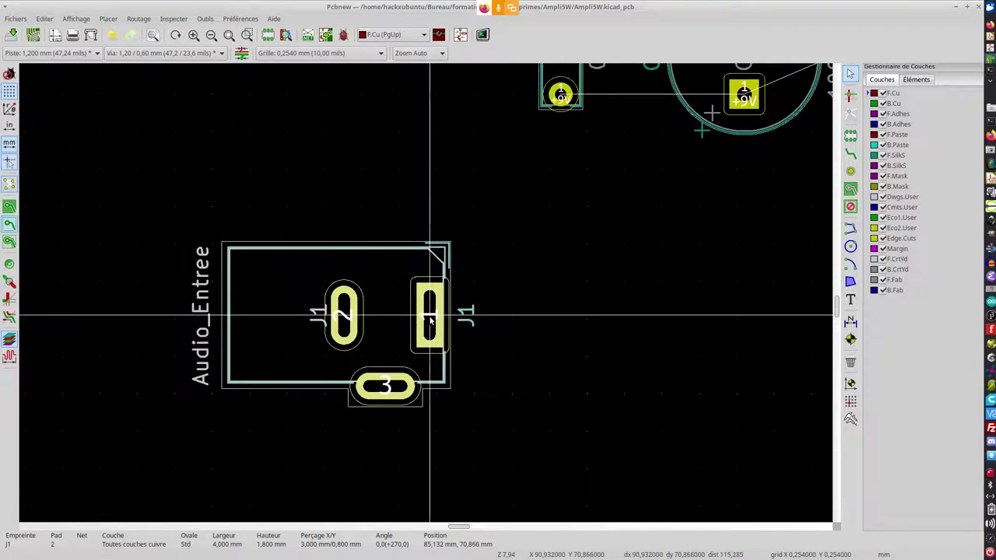
pyautogui.moveTo(430, 317); pyautogui.dragTo(434, 317)
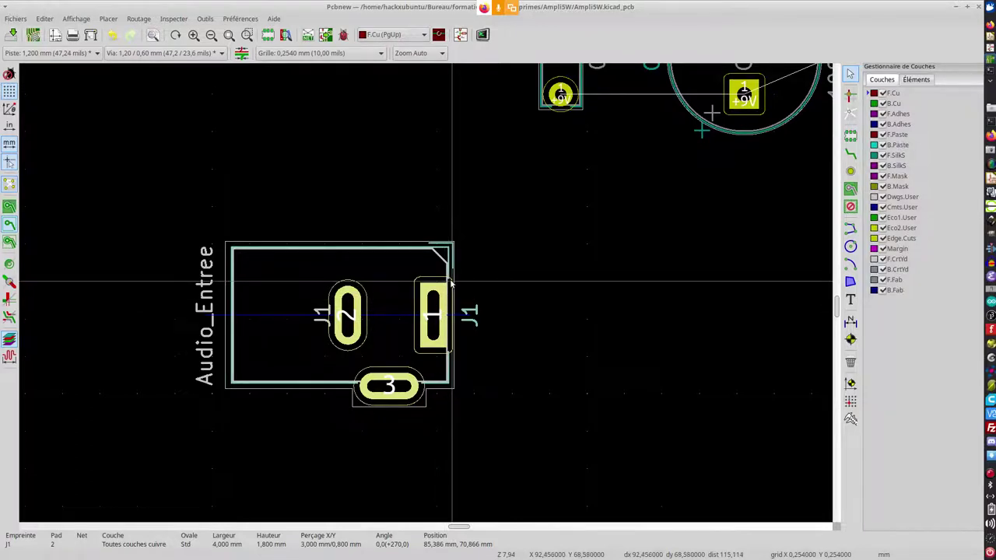
# Move the HP_Sortie connector J2 into the sheet opposite J1, rotated 90 degrees with pad 1 facing left
pyautogui.scroll(1, 450, 288)
pyautogui.scroll(-3, 425, 295)
pyautogui.scroll(-5, 426, 294)
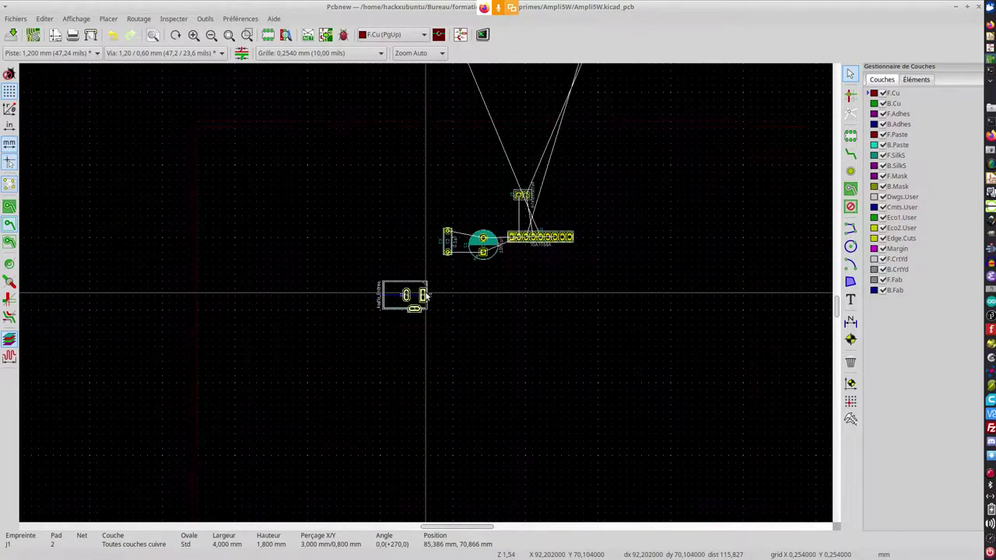
pyautogui.scroll(2, 449, 235)
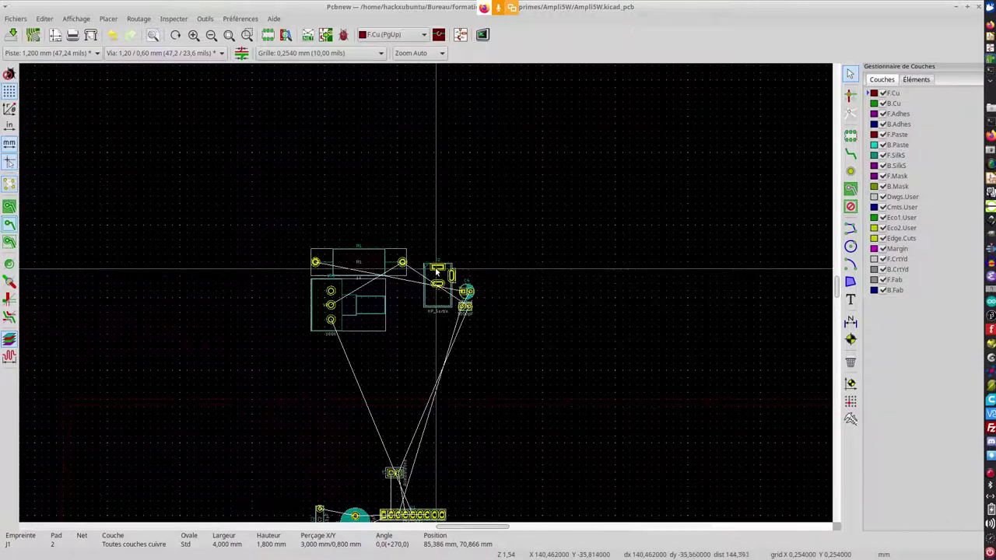
pyautogui.press('m')
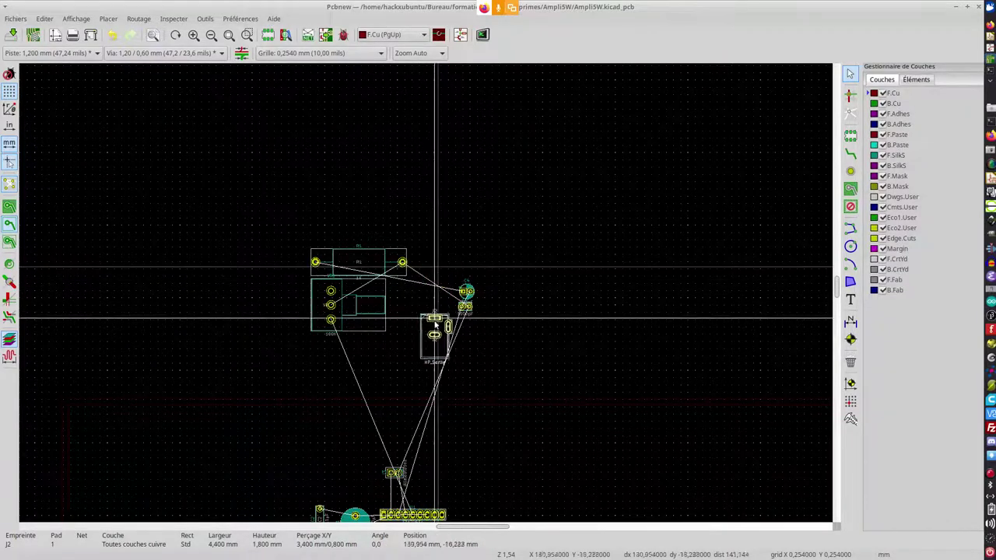
pyautogui.scroll(-2, 513, 490)
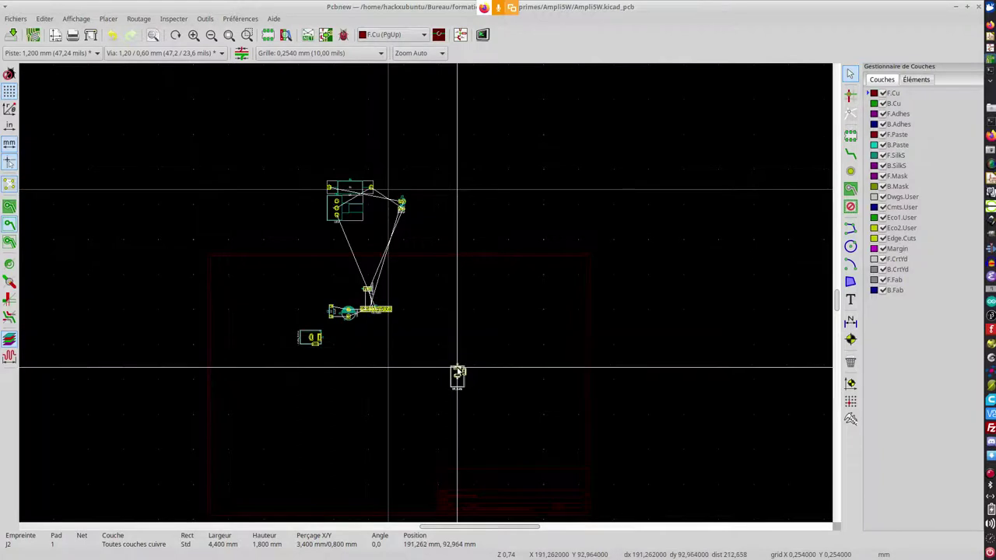
pyautogui.scroll(1, 407, 350)
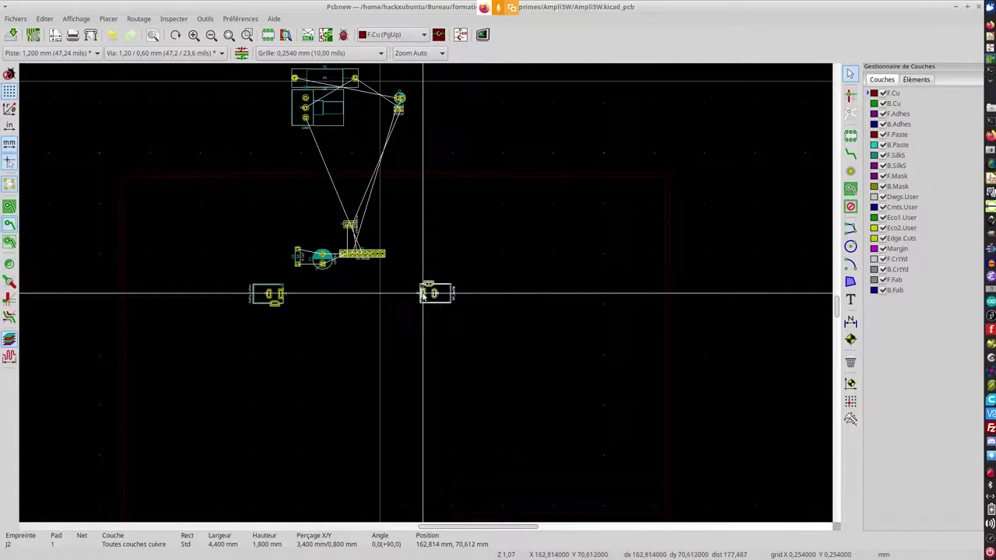
pyautogui.click(418, 295)
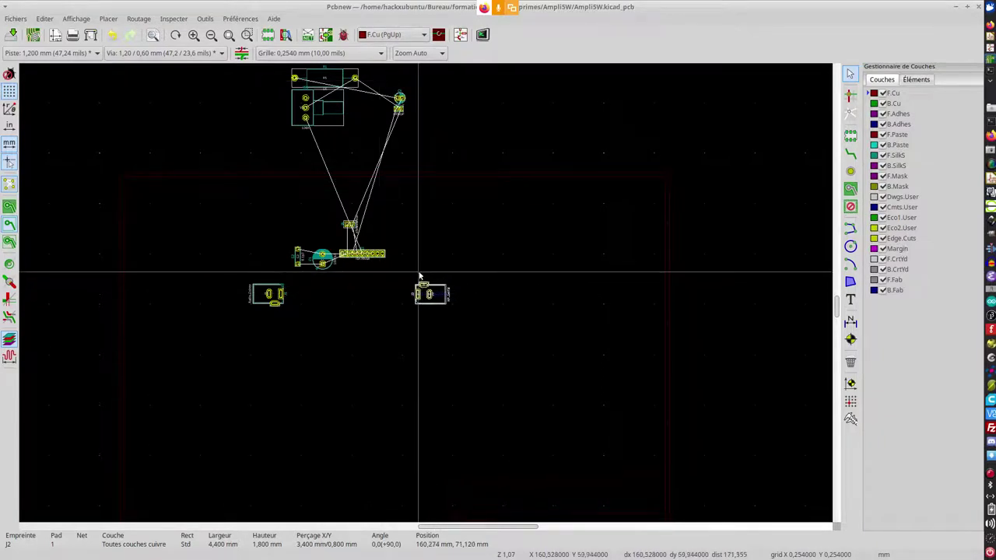
# Move the 1K resistor R1 into the sheet below U1, placed horizontally at 0 degrees between J1 and J2
pyautogui.scroll(1, 426, 296)
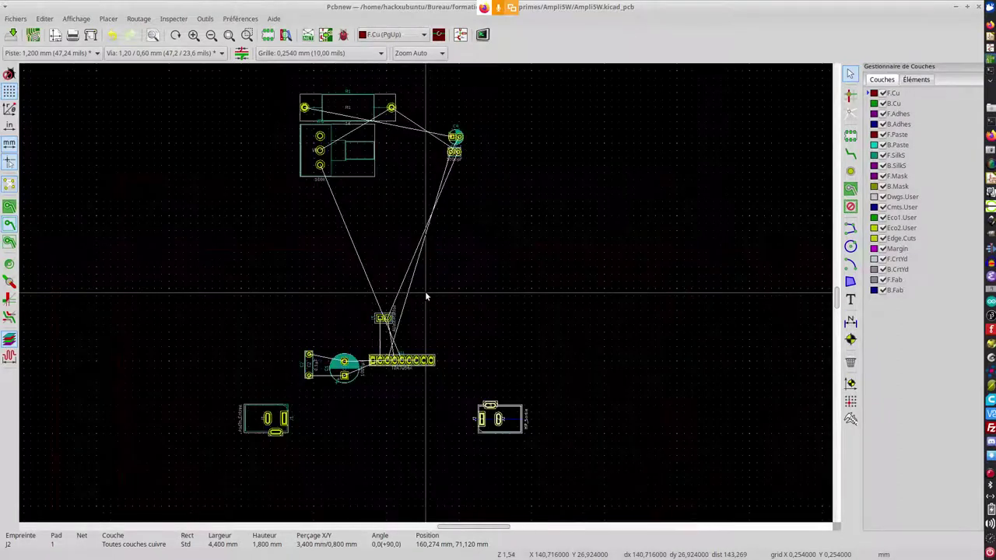
pyautogui.click(368, 113)
pyautogui.press('r')
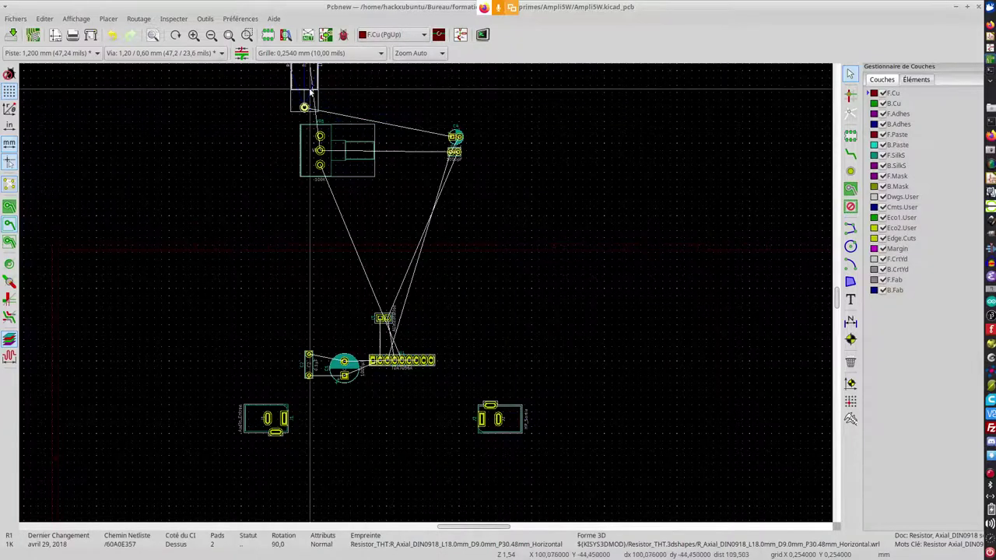
pyautogui.moveTo(310, 91); pyautogui.dragTo(379, 265)
pyautogui.scroll(-1, 382, 479)
pyautogui.press('r')
pyautogui.press('r')
pyautogui.press('r')
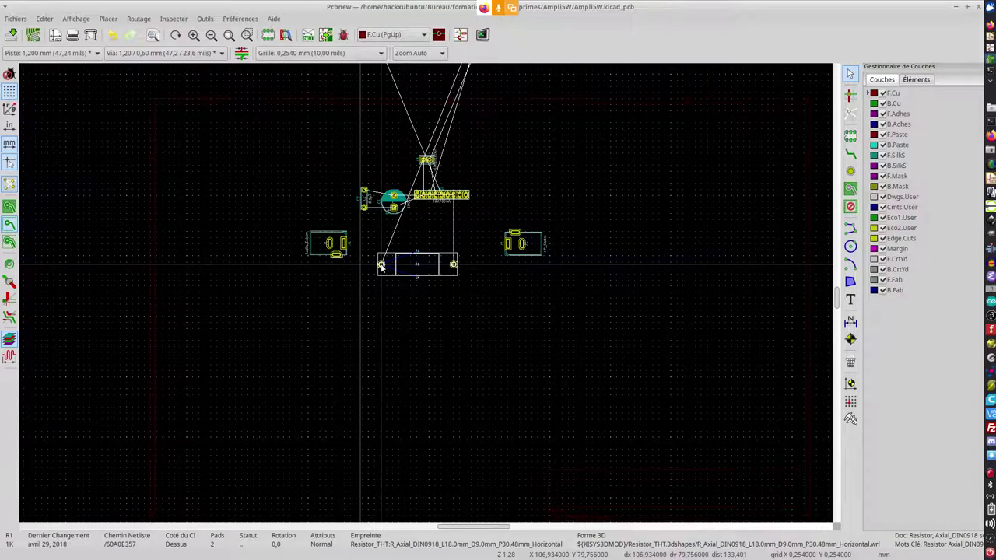
pyautogui.moveTo(381, 266); pyautogui.dragTo(381, 250)
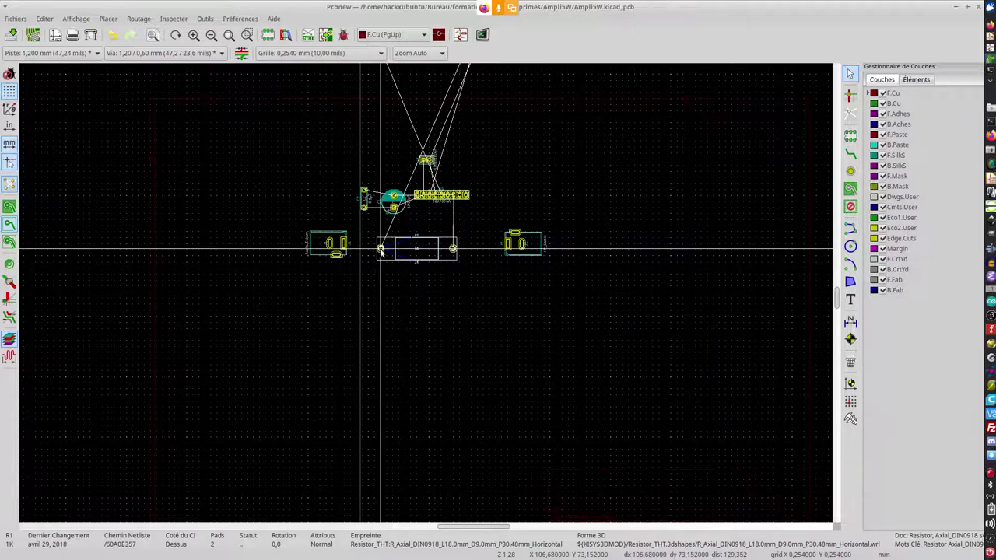
pyautogui.scroll(-3, 381, 250)
pyautogui.click(425, 294)
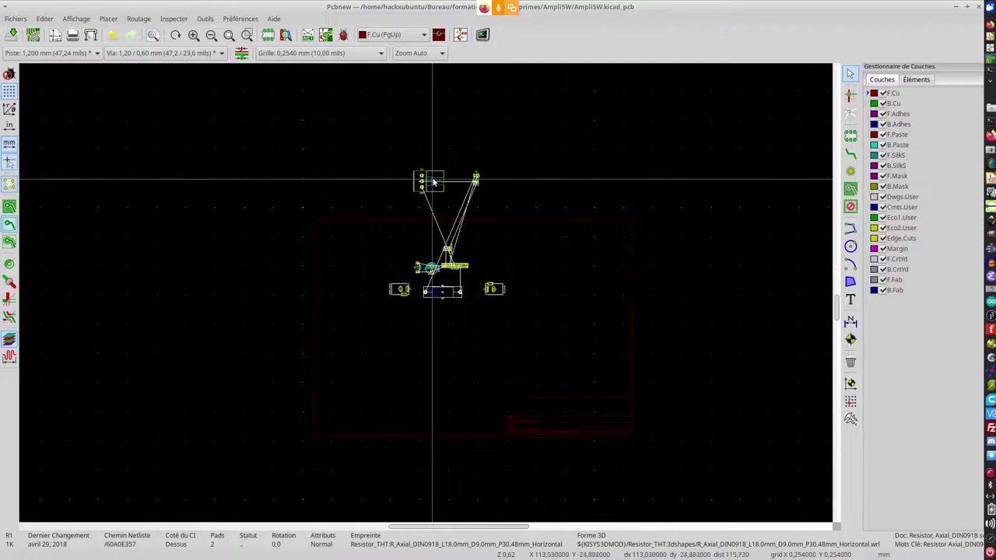
# Move the 100K potentiometer VR1 below R1, rotated to 270 degrees with its pads towards R1 and its shaft pointing down
pyautogui.click(433, 177)
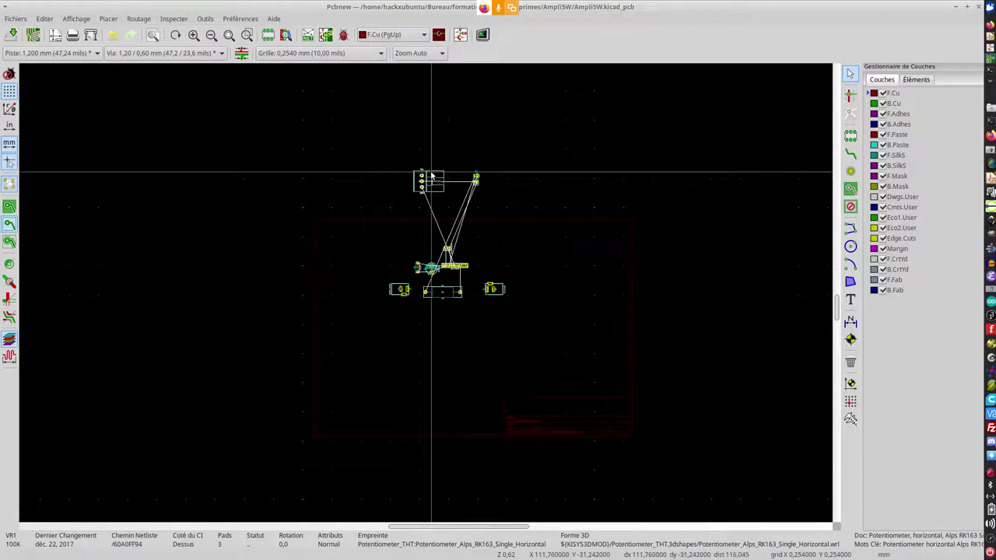
pyautogui.press('m')
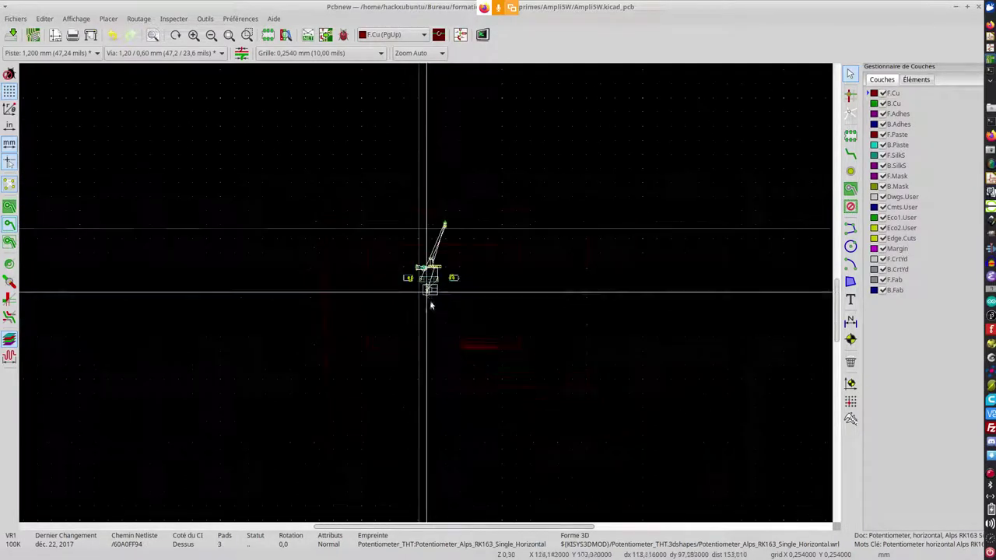
pyautogui.scroll(3, 426, 294)
pyautogui.press('r')
pyautogui.press('r')
pyautogui.press('r')
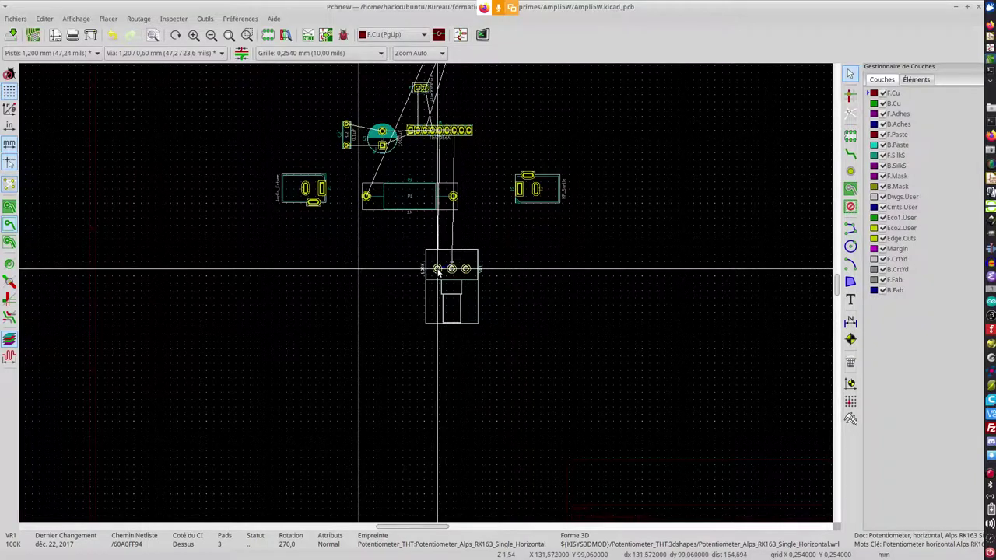
pyautogui.scroll(1, 440, 270)
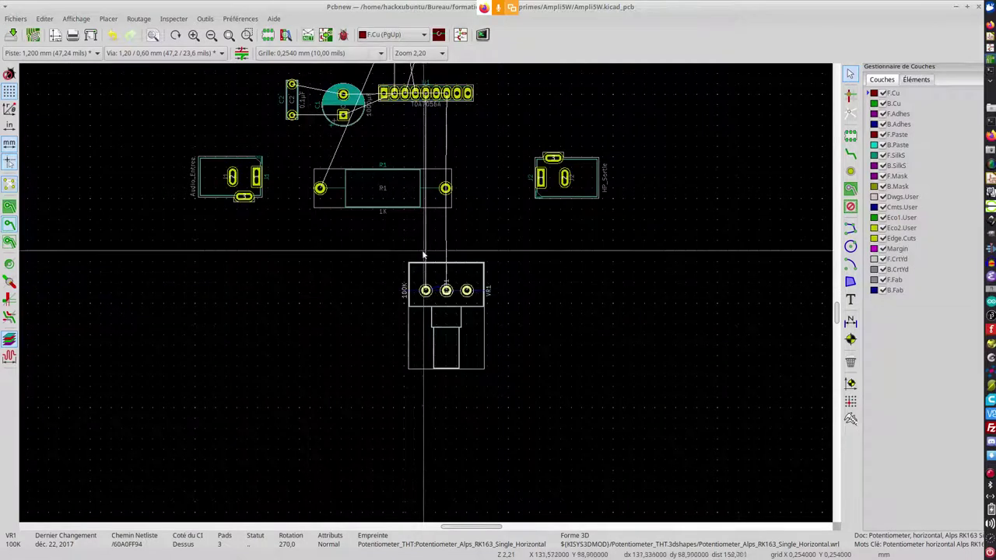
# Move the 1000pF capacitor C3 into the sheet just below U1, with its two pads under U1's pins 3 and 4
pyautogui.scroll(-4, 426, 292)
pyautogui.scroll(2, 424, 294)
pyautogui.scroll(3, 424, 293)
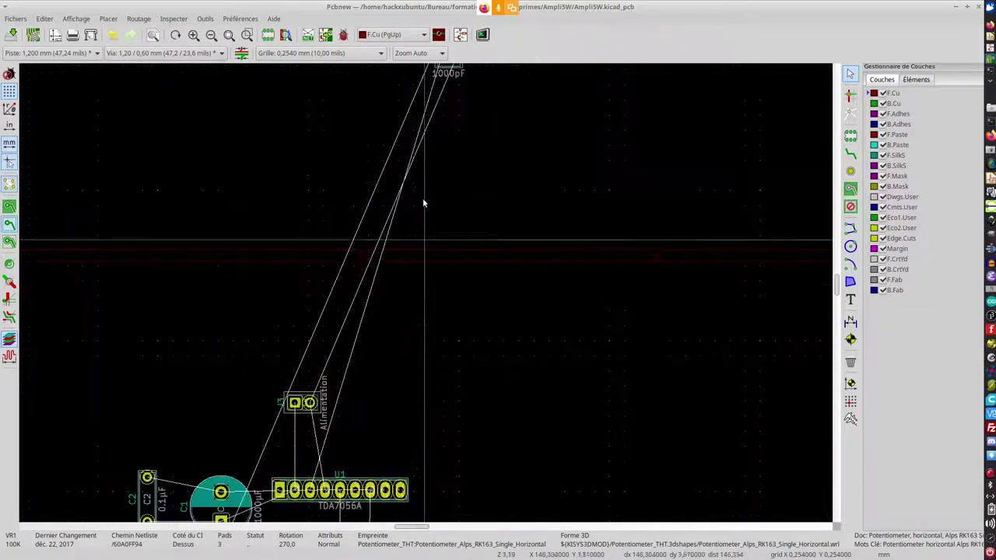
pyautogui.scroll(-3, 423, 199)
pyautogui.scroll(2, 451, 250)
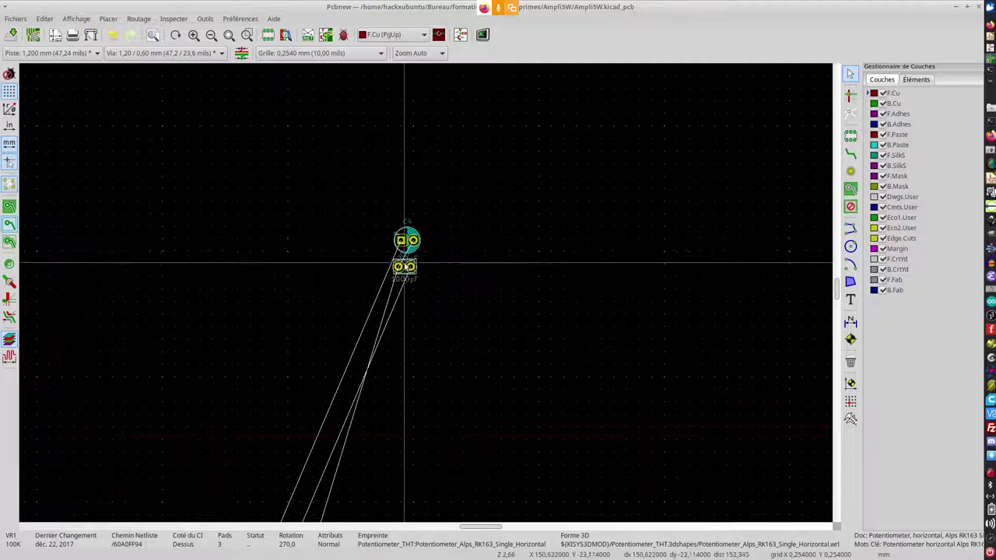
pyautogui.click(405, 280)
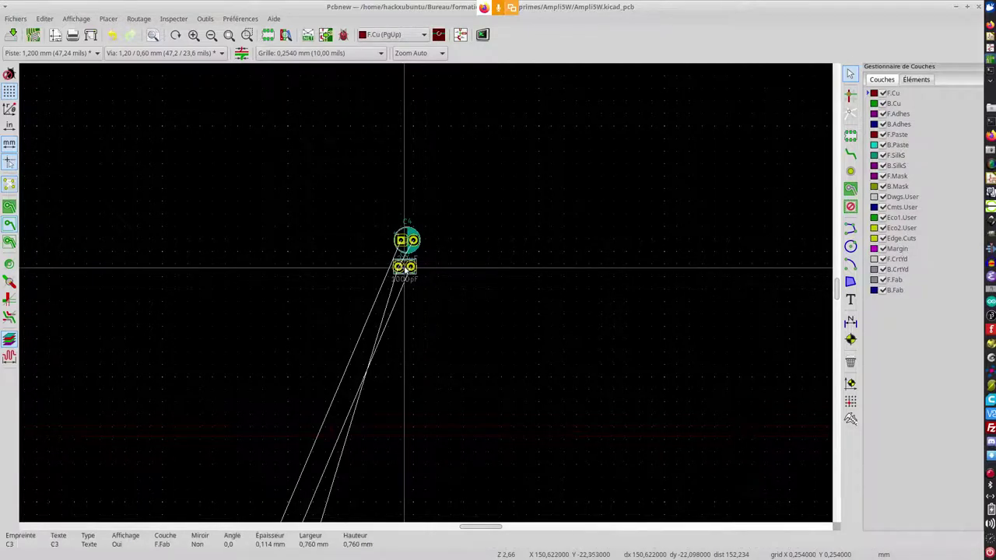
pyautogui.click(411, 270)
pyautogui.moveTo(411, 270); pyautogui.dragTo(359, 484)
pyautogui.scroll(-2, 423, 289)
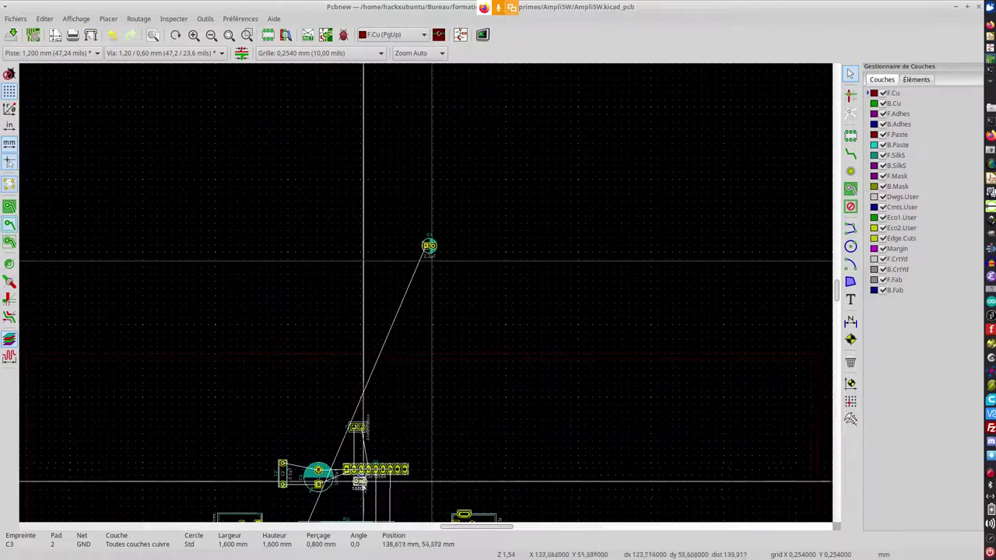
pyautogui.scroll(3, 359, 484)
pyautogui.scroll(2, 425, 294)
pyautogui.moveTo(425, 294); pyautogui.dragTo(441, 321)
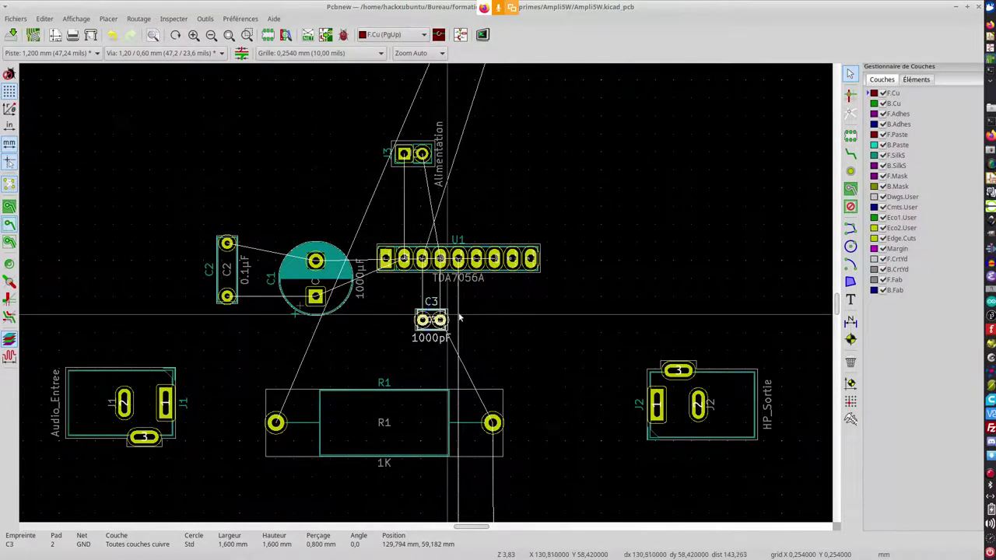
# Move the 2.2µF capacitor C4 into the sheet between U1 and R1, unrotated and directly left of C3
pyautogui.scroll(-5, 459, 316)
pyautogui.scroll(3, 451, 171)
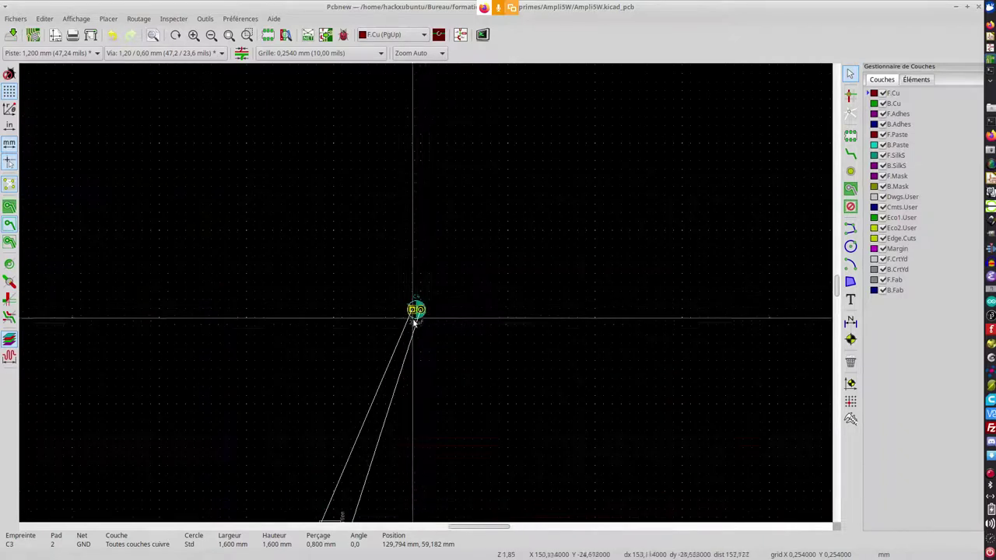
pyautogui.click(418, 309)
pyautogui.scroll(-4, 424, 304)
pyautogui.scroll(-2, 429, 292)
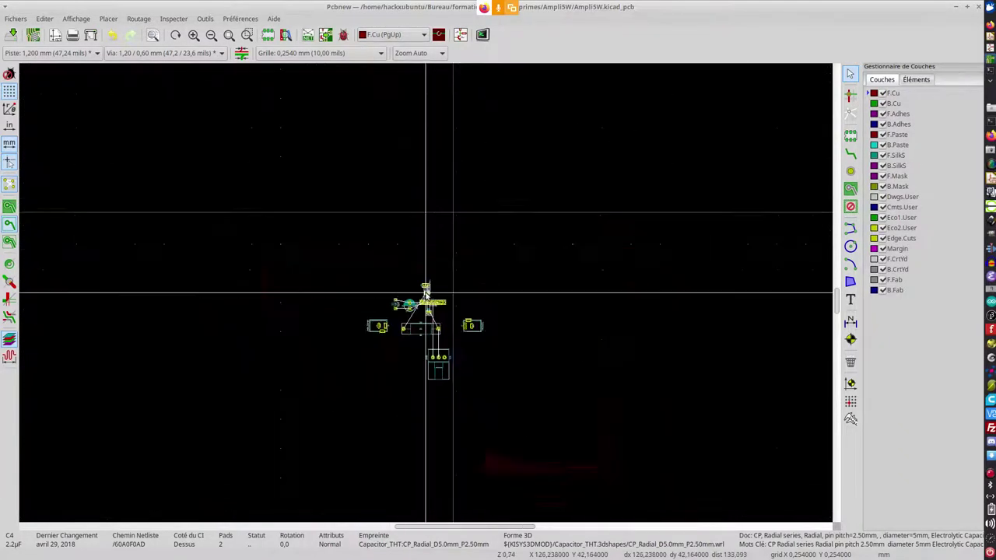
pyautogui.scroll(3, 428, 294)
pyautogui.scroll(3, 428, 294)
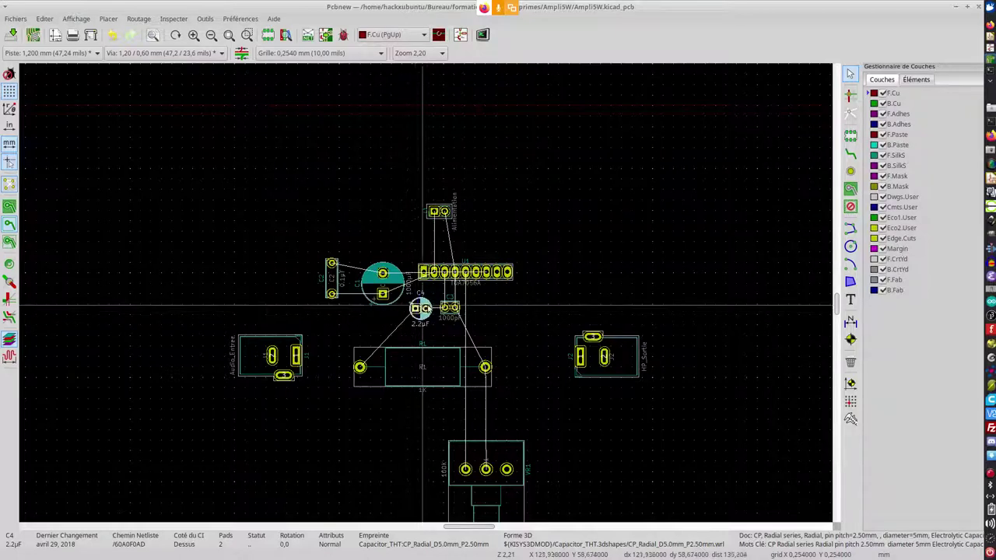
pyautogui.scroll(-3, 420, 305)
pyautogui.click(426, 295)
# Save the Ampli5W board file with all footprints placed inside the sheet
pyautogui.scroll(-2, 378, 371)
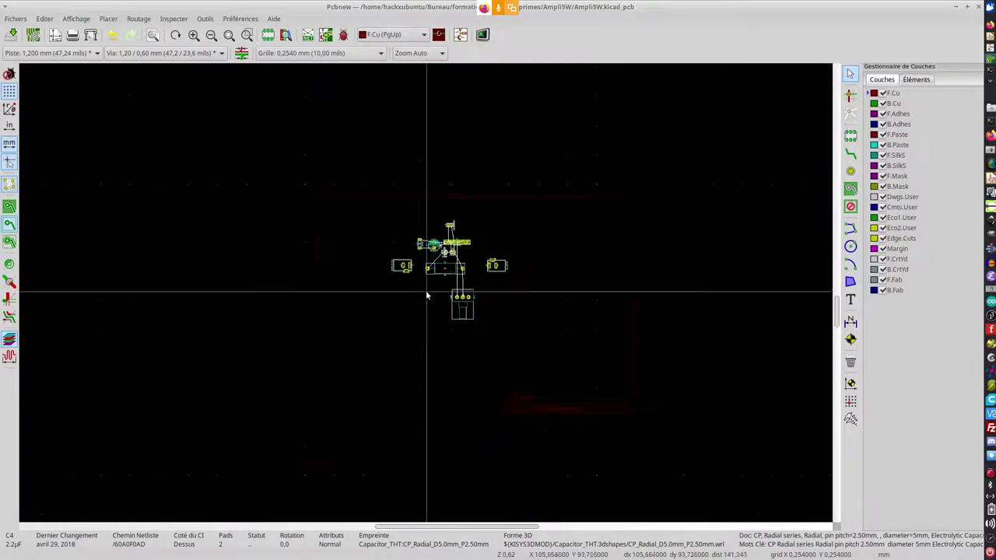
pyautogui.scroll(3, 426, 294)
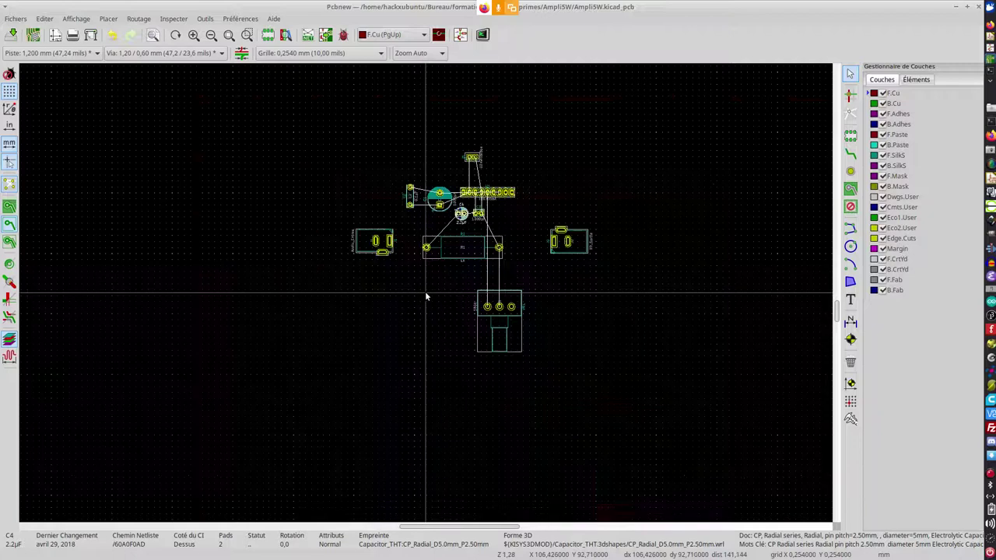
pyautogui.click(11, 35)
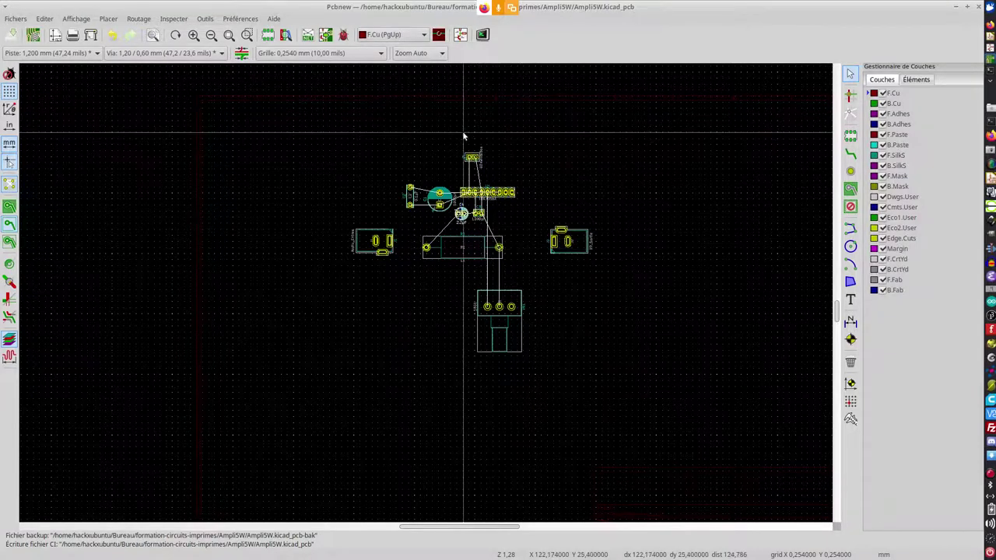
# Examine the net labels and connection lines on the pads of connectors J3 and J2
pyautogui.scroll(3, 479, 163)
pyautogui.scroll(2, 435, 309)
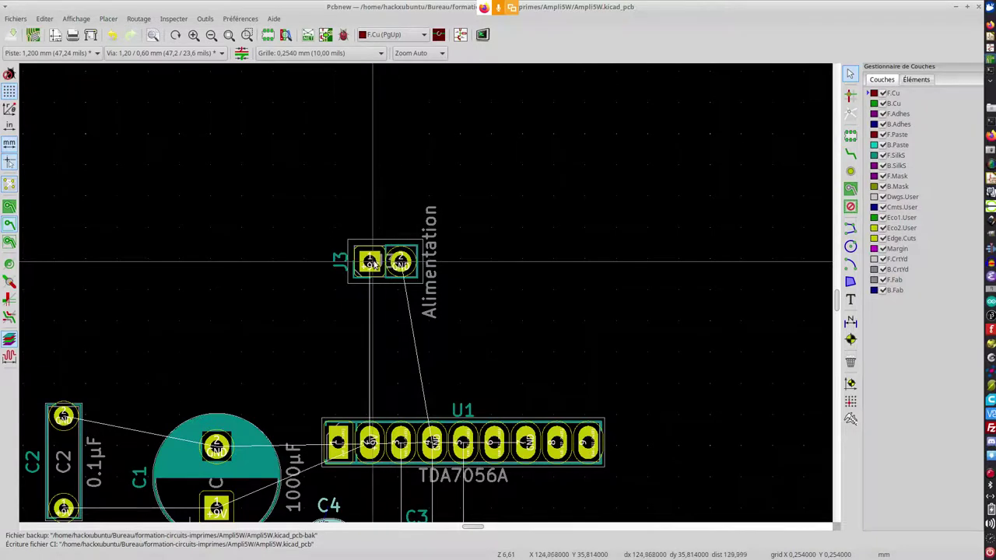
pyautogui.scroll(2, 372, 265)
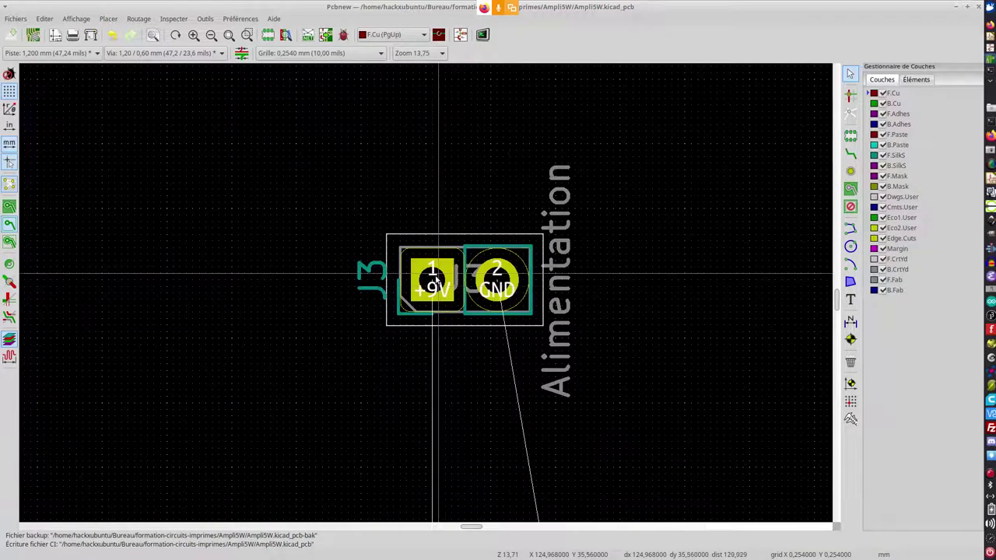
pyautogui.scroll(-6, 502, 281)
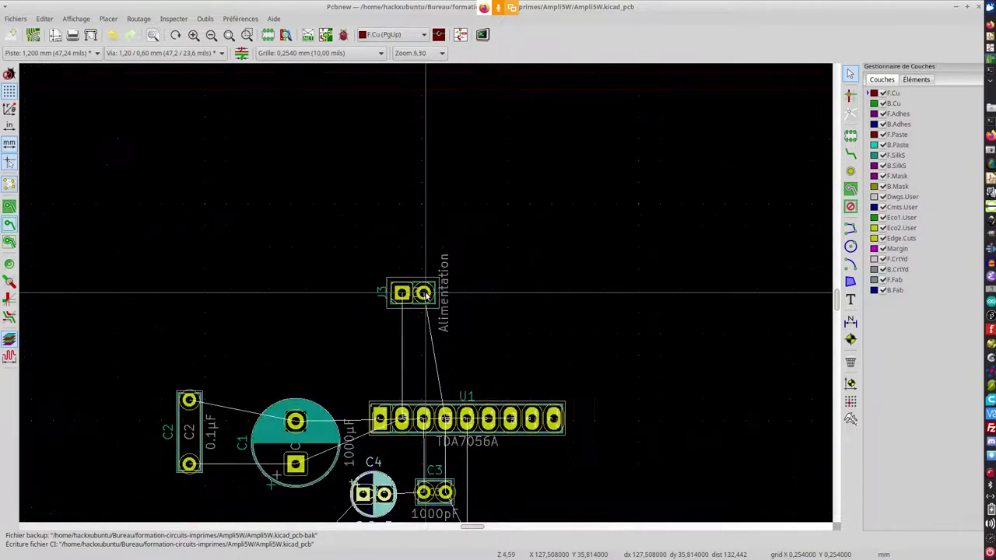
pyautogui.scroll(-1, 426, 294)
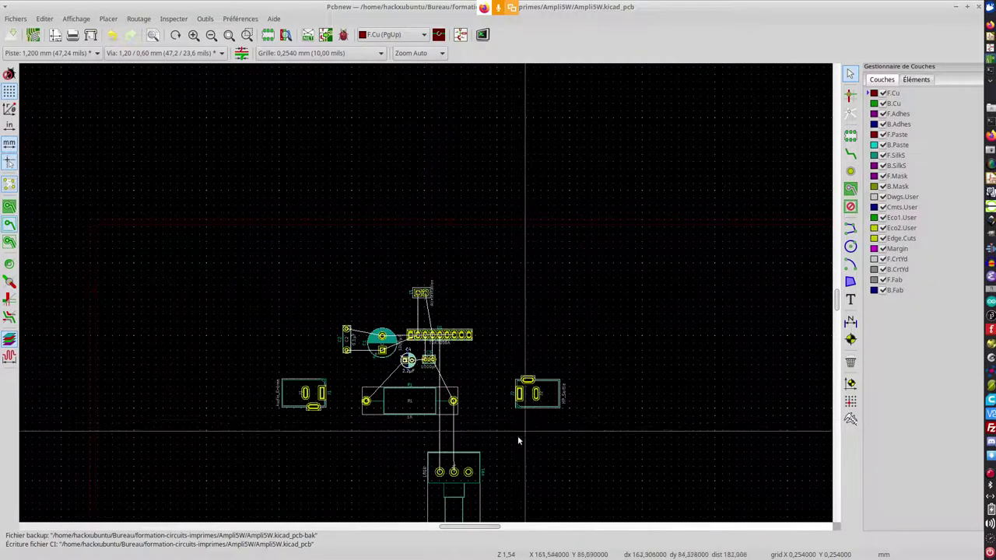
pyautogui.scroll(1, 480, 462)
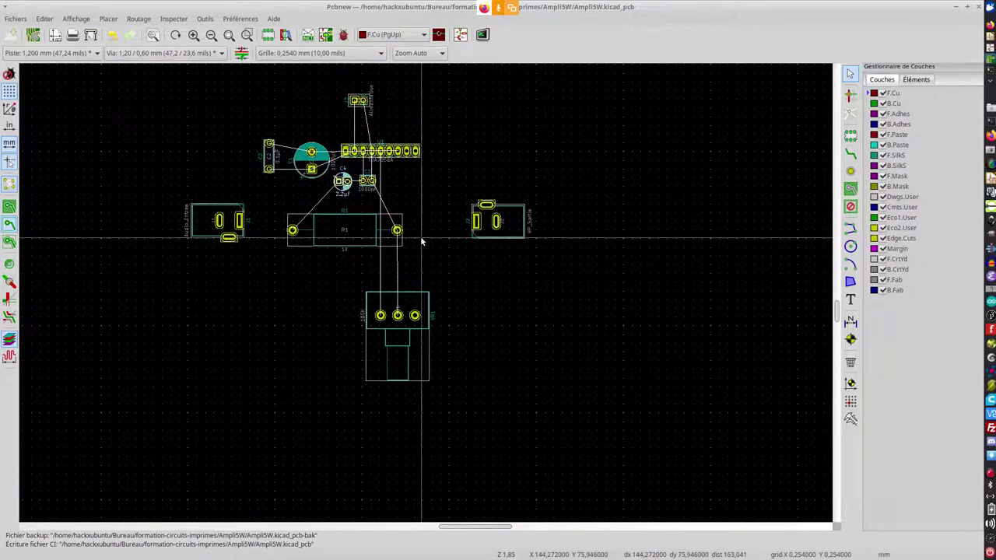
pyautogui.scroll(-2, 403, 272)
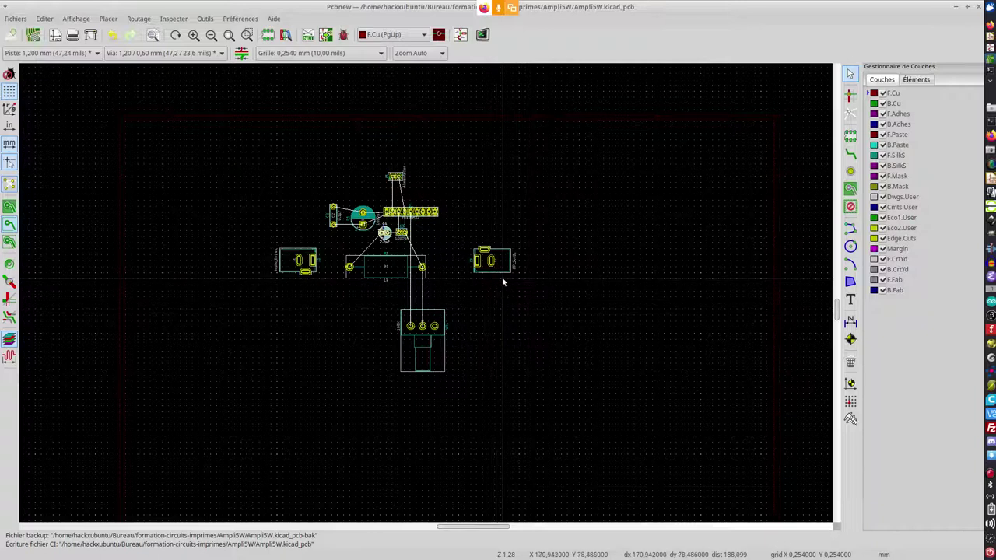
pyautogui.scroll(1, 499, 271)
pyautogui.scroll(2, 426, 295)
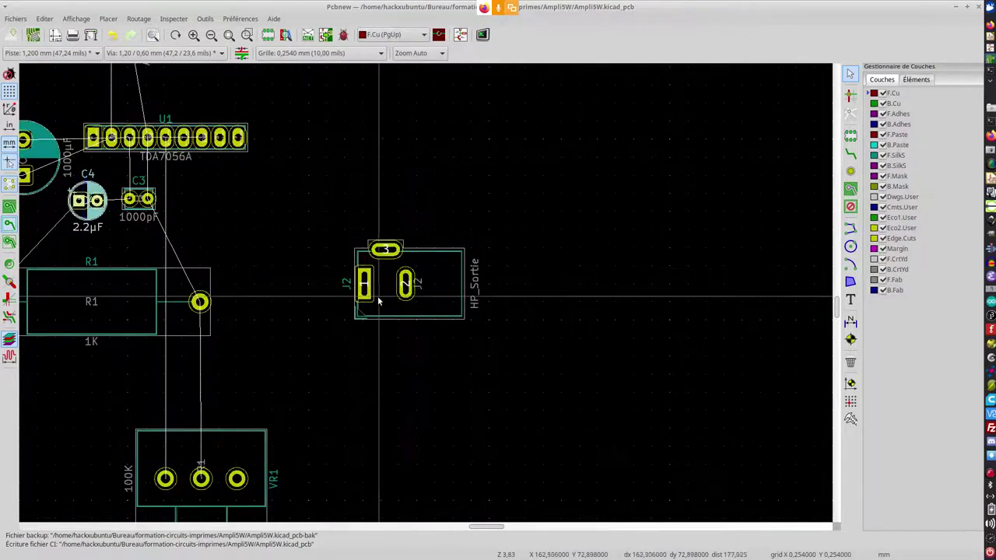
pyautogui.scroll(1, 405, 286)
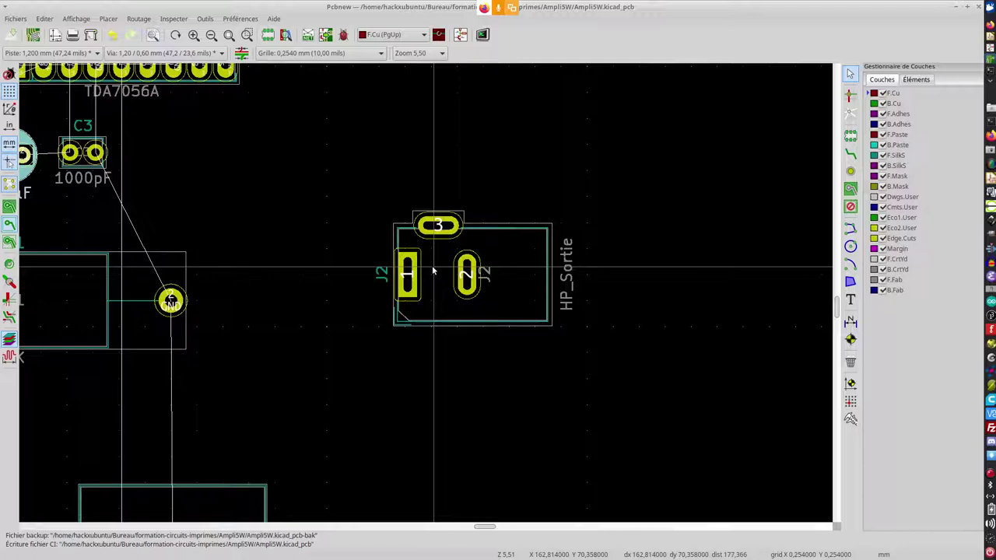
# Switch to the Eeschema schematic, examine the pin names of output jack J2, and return to the Pcbnew board
pyautogui.hotkey('alt', 'Tab')
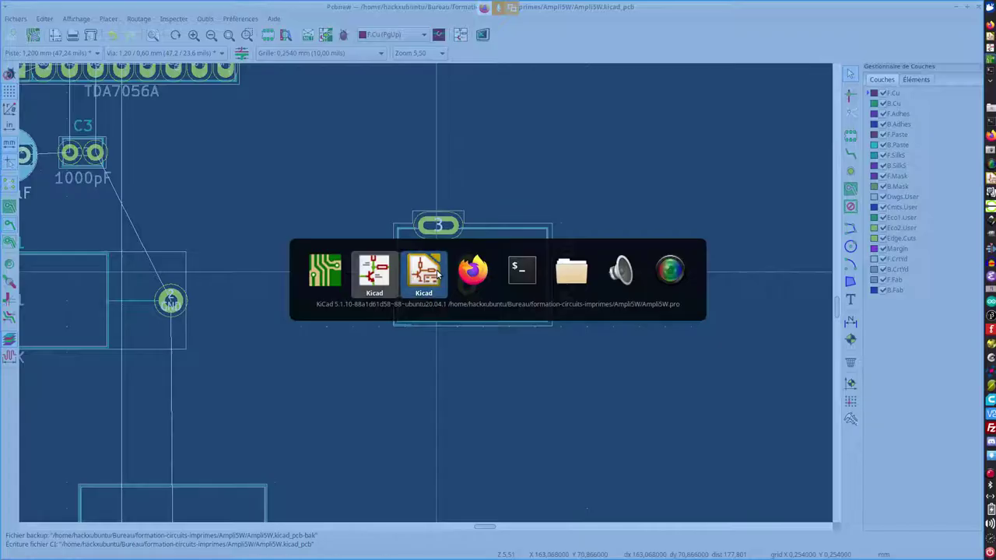
pyautogui.click(424, 272)
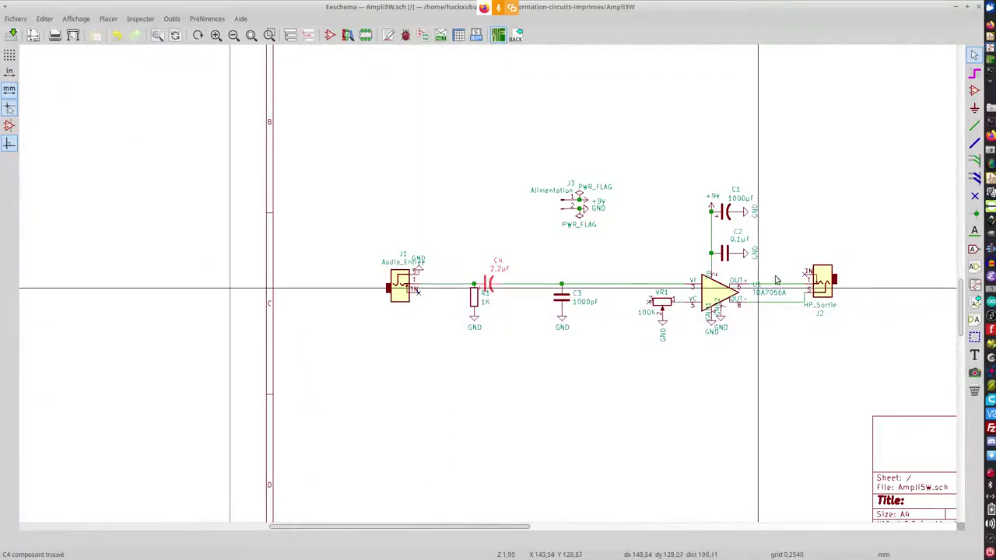
pyautogui.scroll(2, 490, 288)
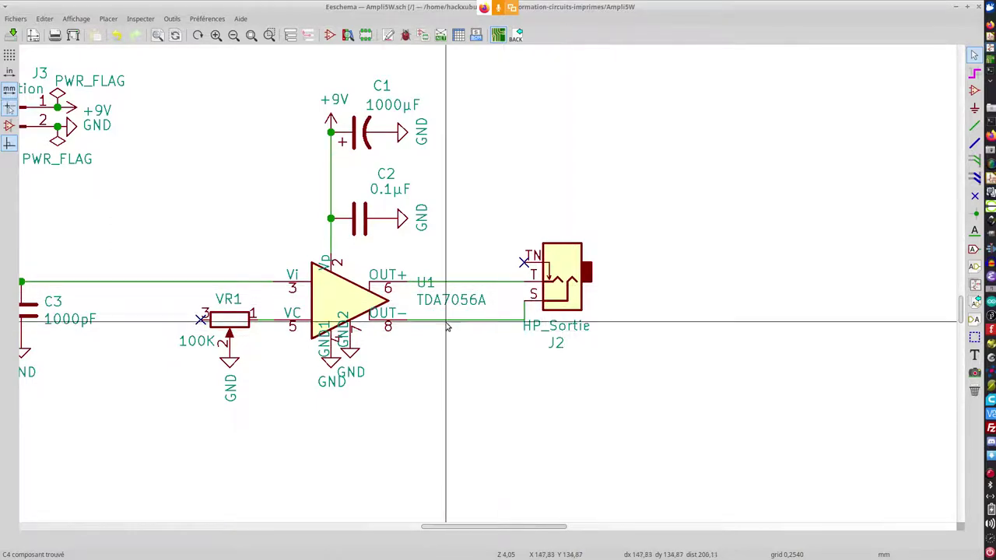
pyautogui.hotkey('alt', 'Tab')
pyautogui.scroll(-2, 461, 318)
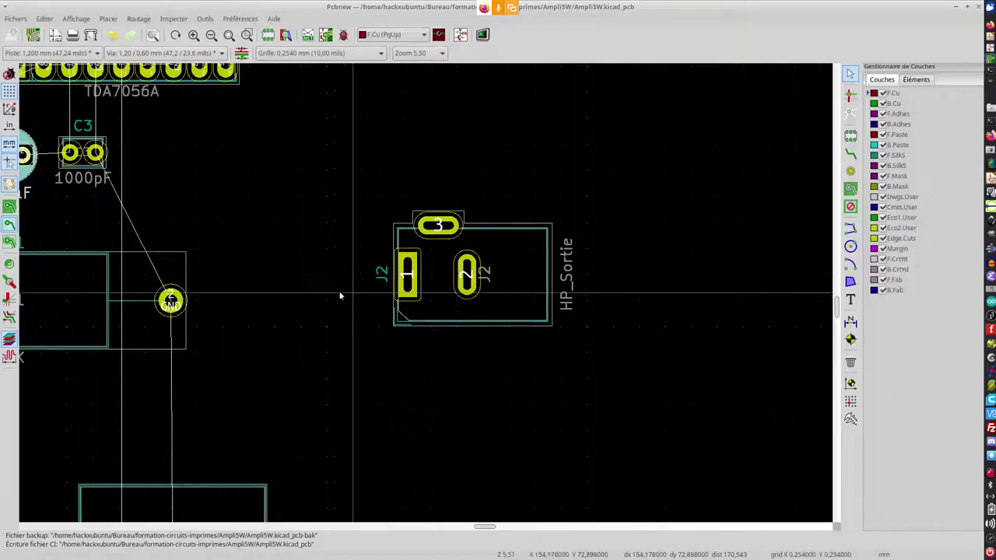
# Rename pad 3 of the HP_Sortie connector J2 to TN
pyautogui.scroll(-2, 277, 302)
pyautogui.scroll(1, 410, 216)
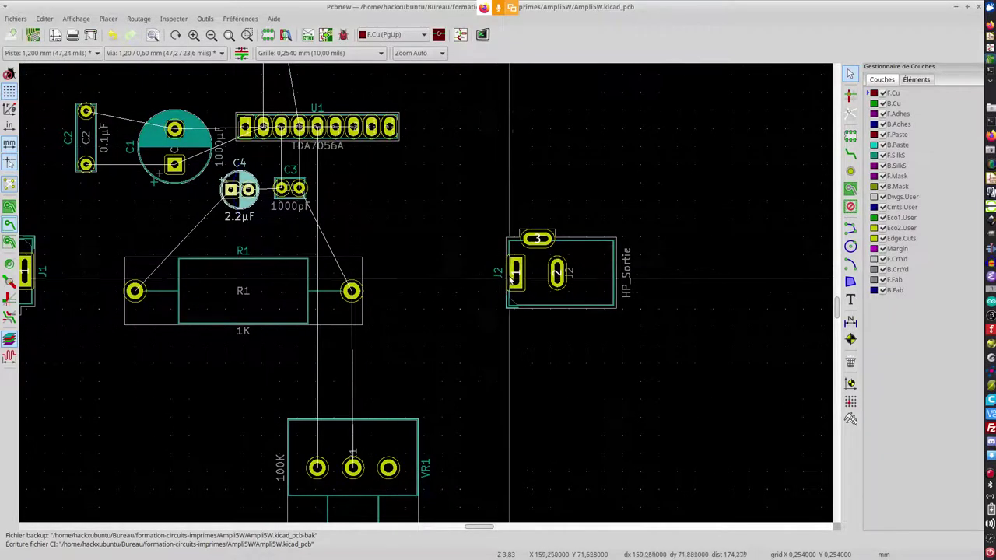
pyautogui.click(548, 239)
pyautogui.rightClick(548, 239)
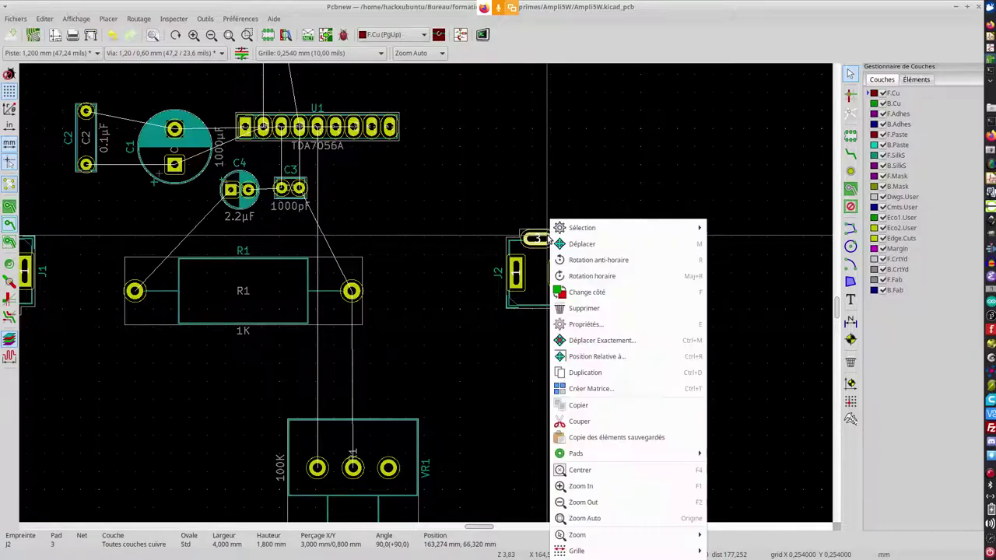
pyautogui.click(582, 325)
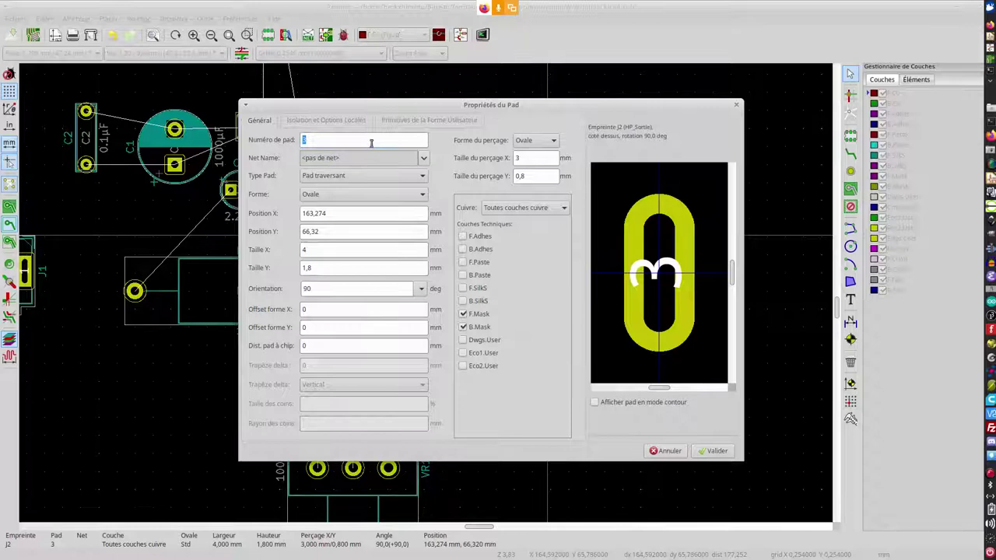
pyautogui.press('BackSpace')
pyautogui.write('1')
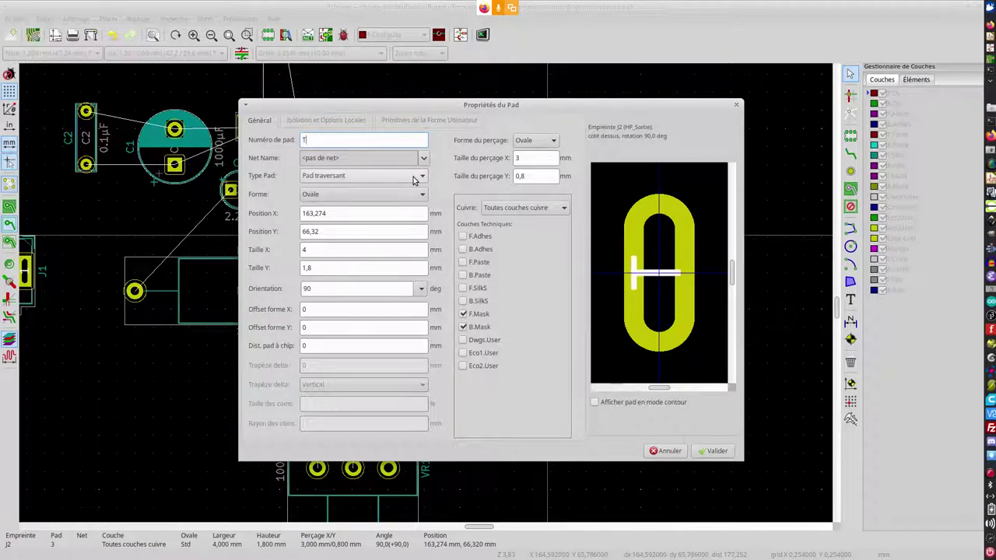
pyautogui.write('N')
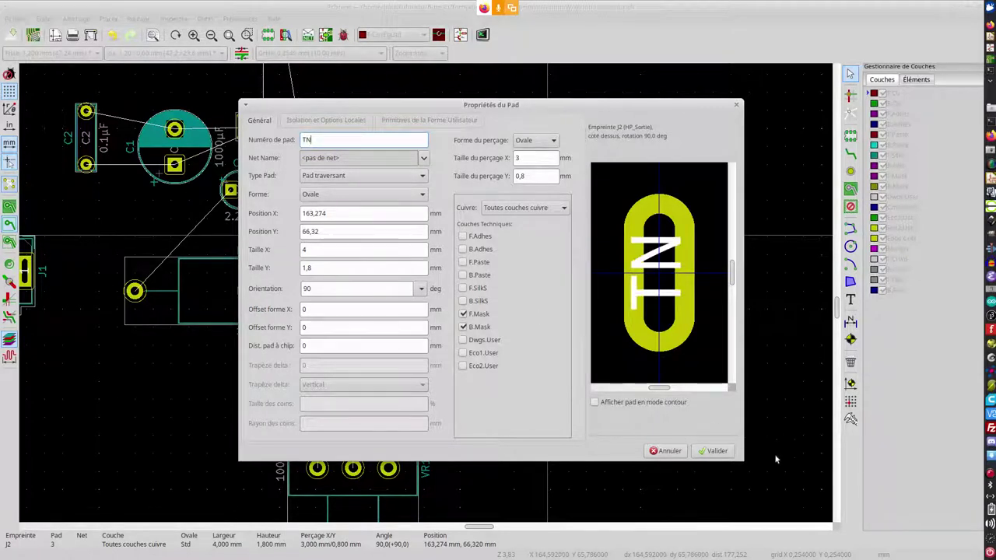
pyautogui.click(717, 451)
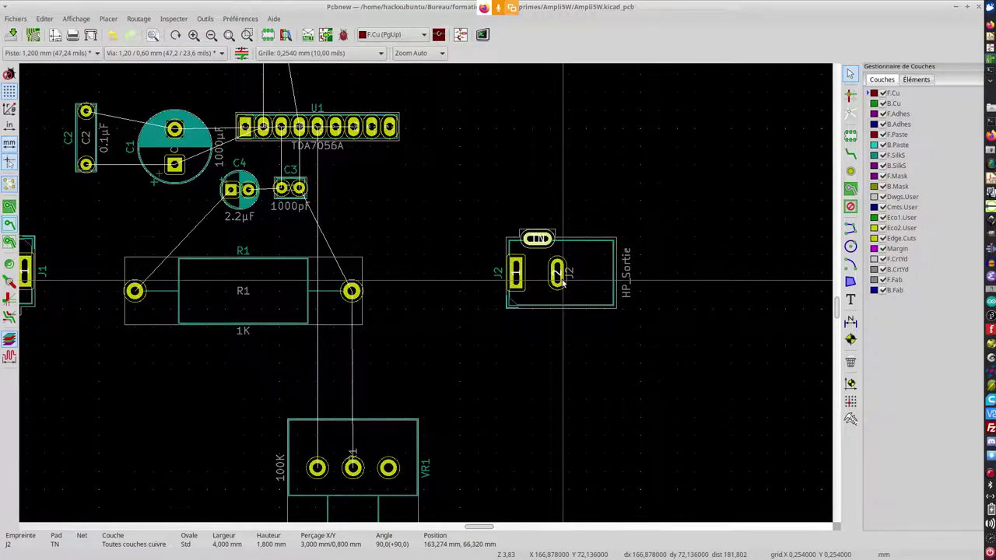
pyautogui.rightClick(564, 284)
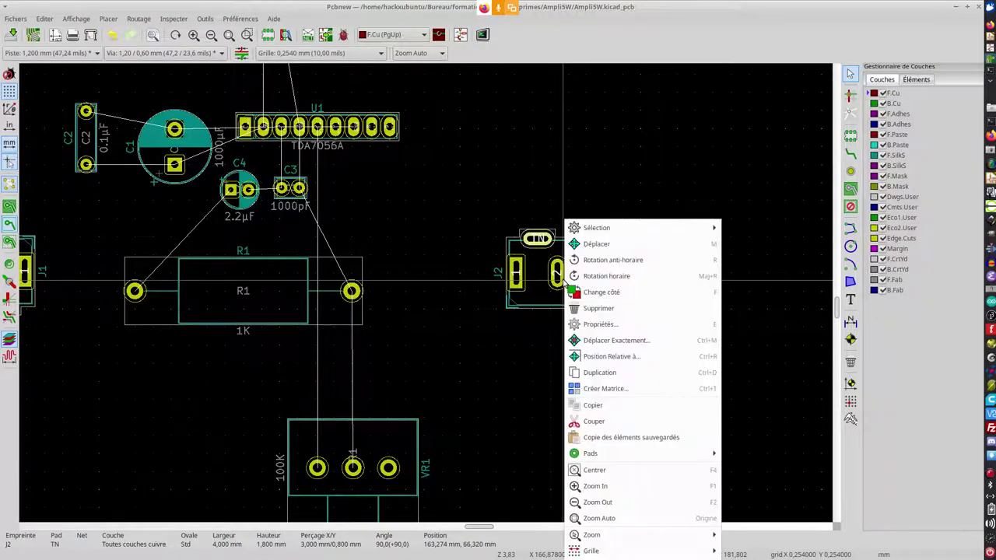
pyautogui.click(589, 326)
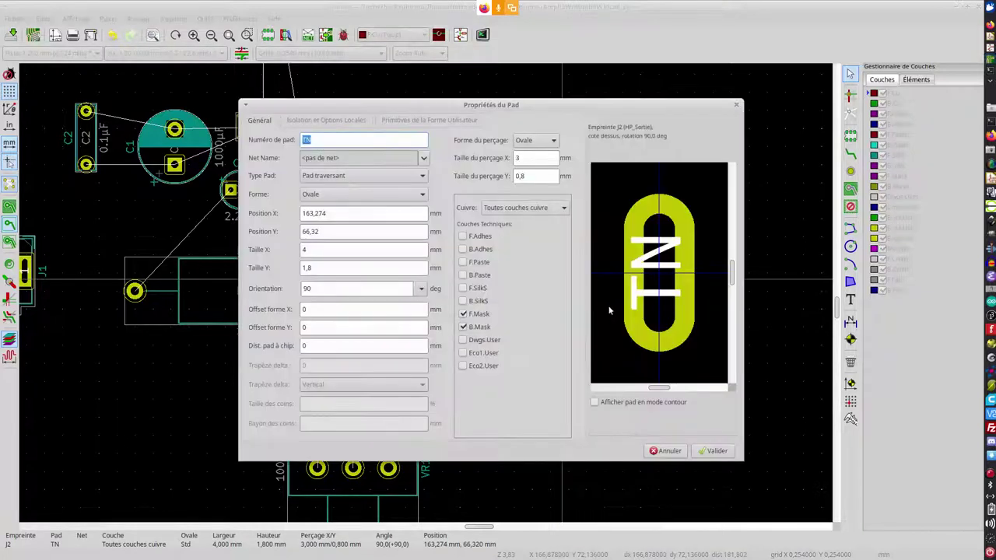
pyautogui.press('Return')
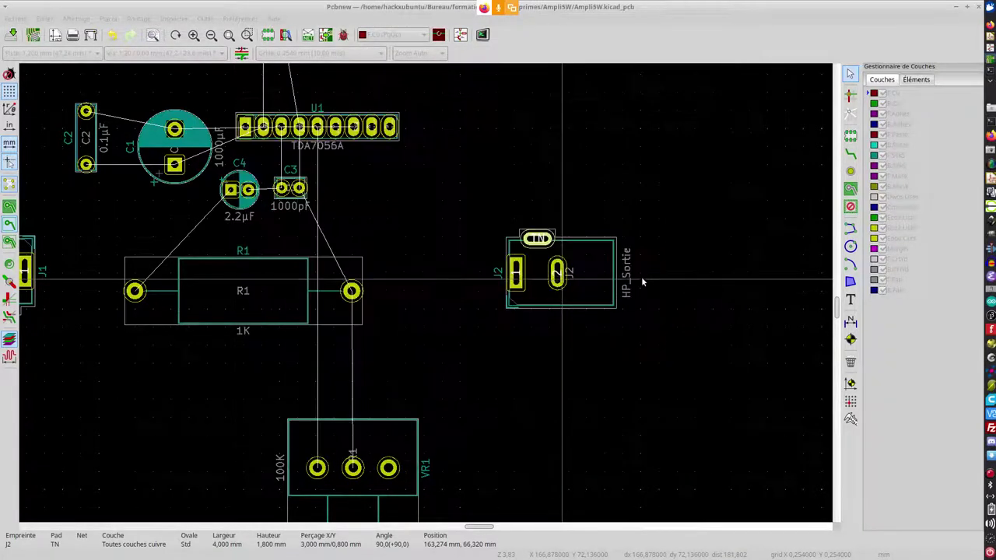
# Rename pad 2 of the HP_Sortie connector J2 to S
pyautogui.click(563, 284)
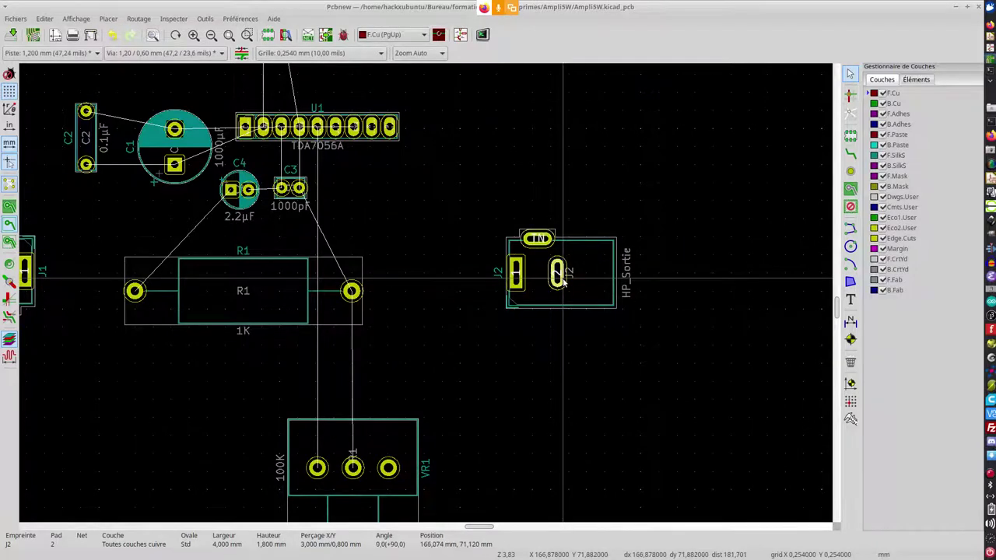
pyautogui.rightClick(564, 284)
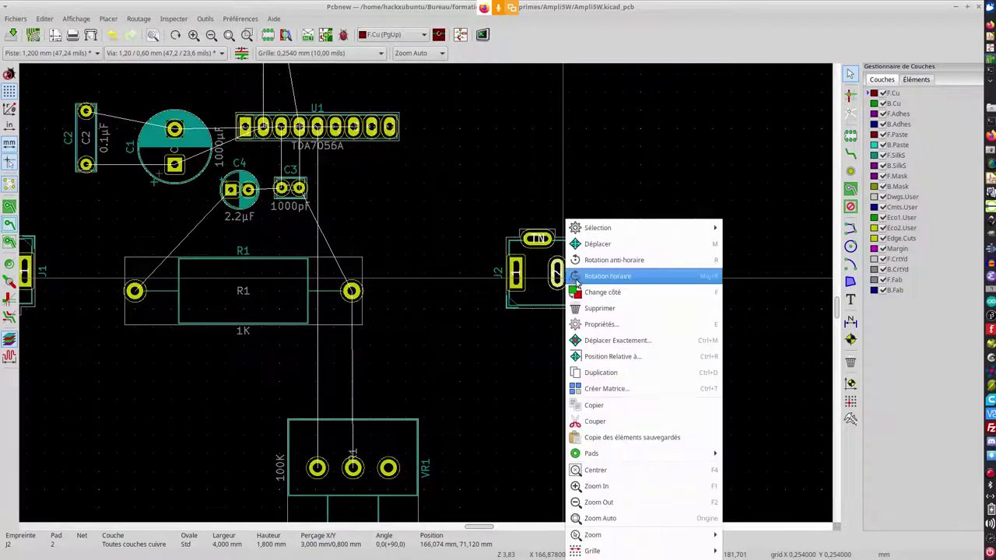
pyautogui.click(596, 330)
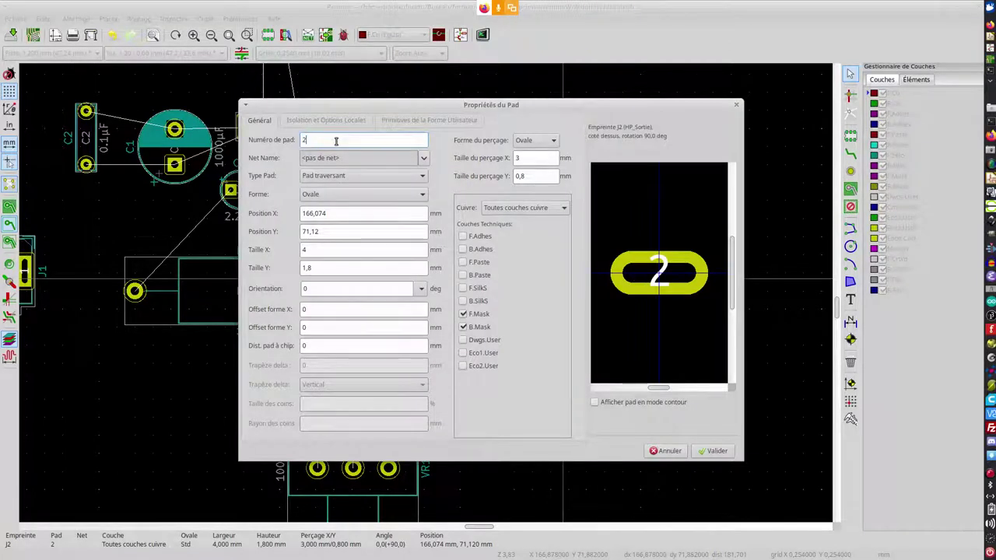
pyautogui.press('BackSpace')
pyautogui.write('S')
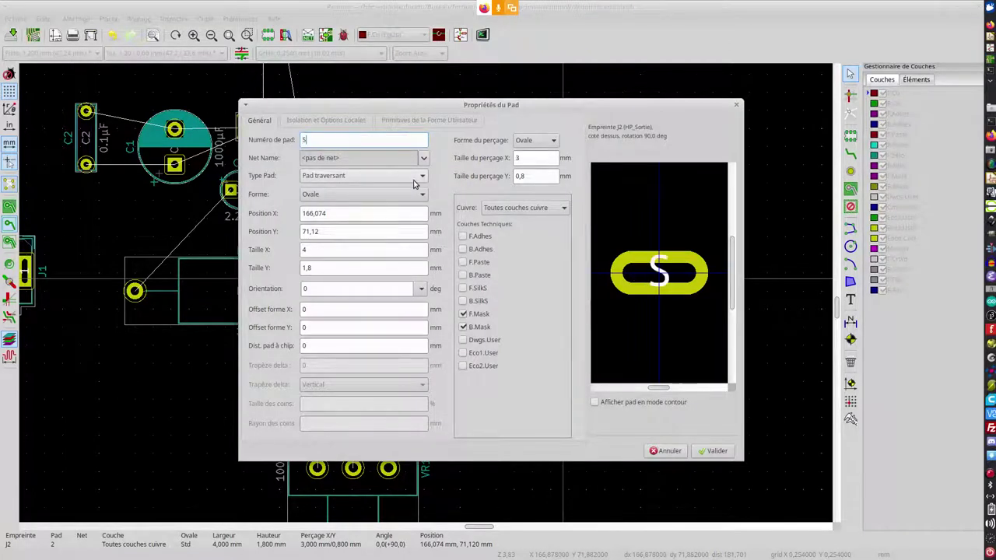
pyautogui.click(714, 452)
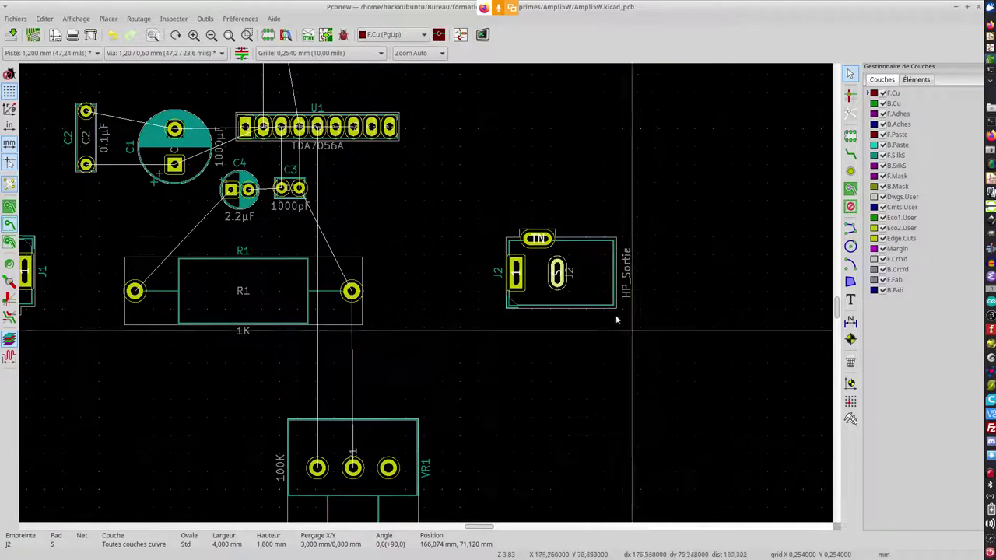
# Rename the rectangular pad 1 of the HP_Sortie connector J2 to T
pyautogui.scroll(2, 545, 294)
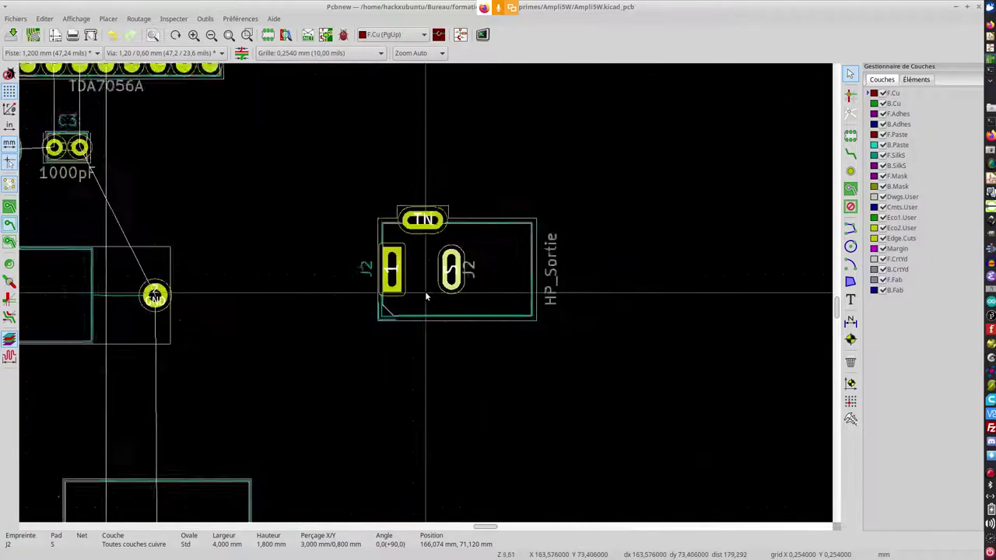
pyautogui.click(388, 272)
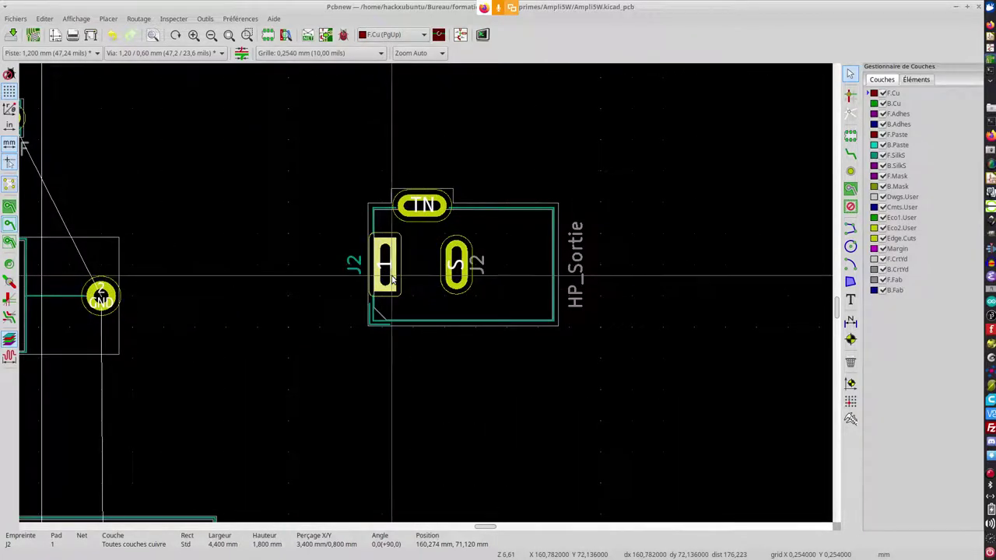
pyautogui.doubleClick(392, 278)
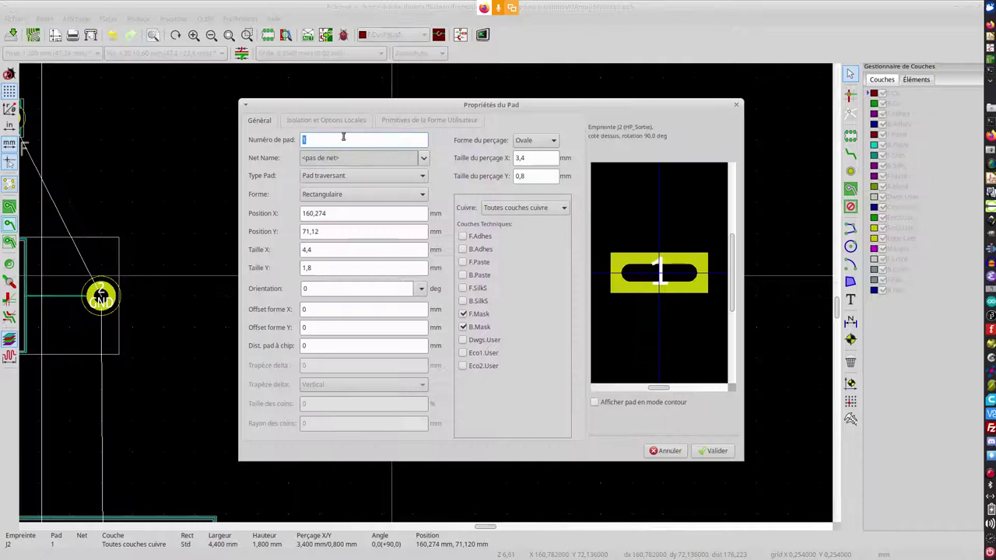
pyautogui.write('T')
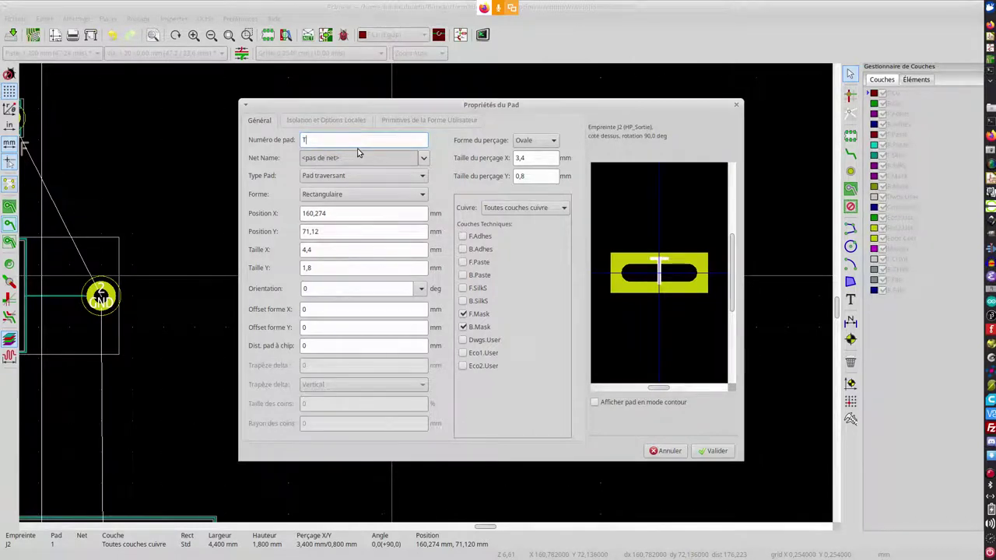
pyautogui.click(713, 449)
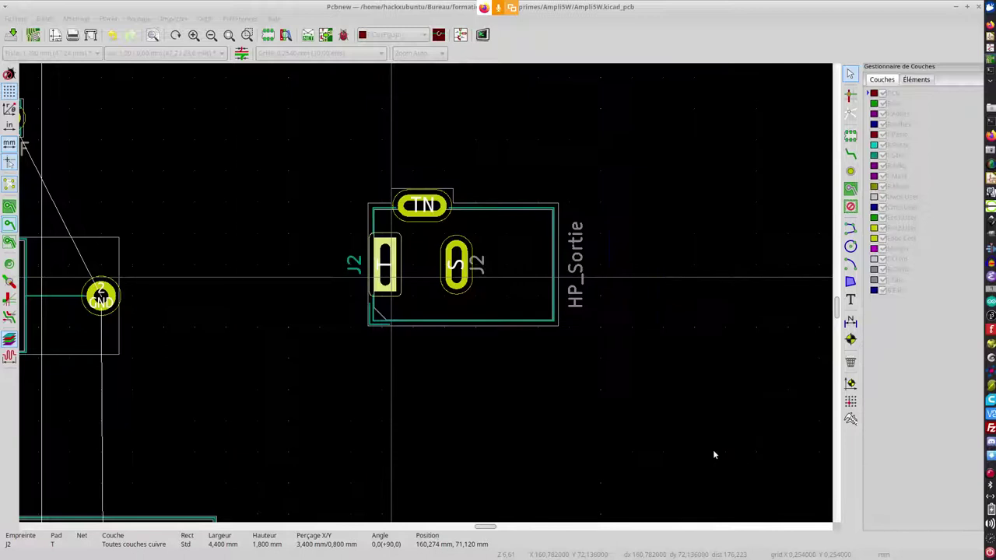
# Load the Ampli5W.net netlist preview, read the pad errors and pending changes, and close it without updating the board
pyautogui.scroll(-1, 551, 382)
pyautogui.scroll(2, 425, 291)
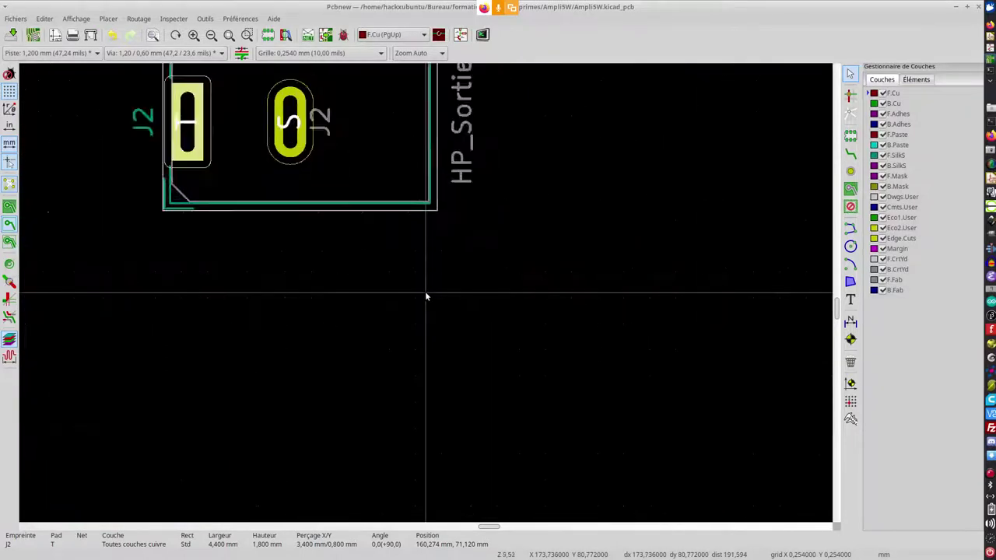
pyautogui.scroll(-2, 424, 291)
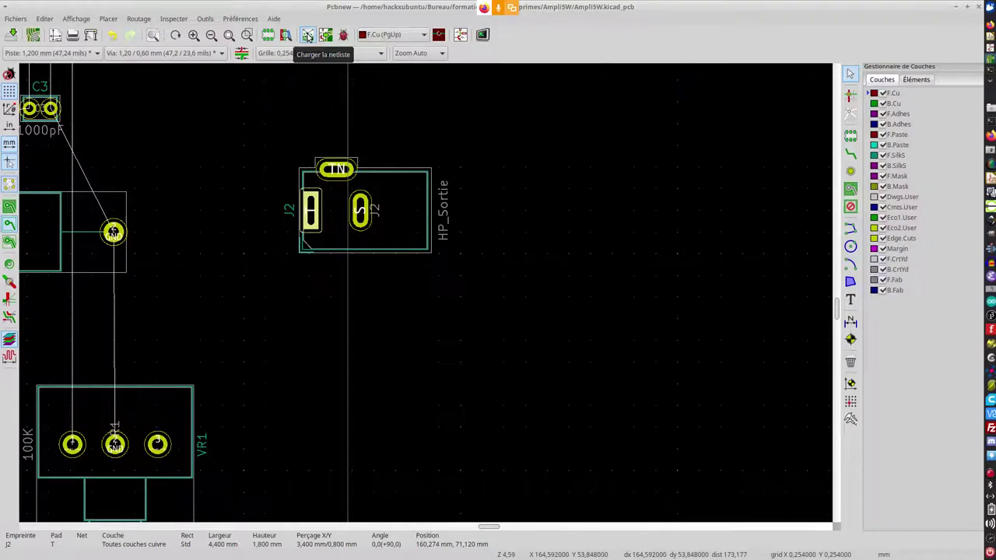
pyautogui.click(309, 37)
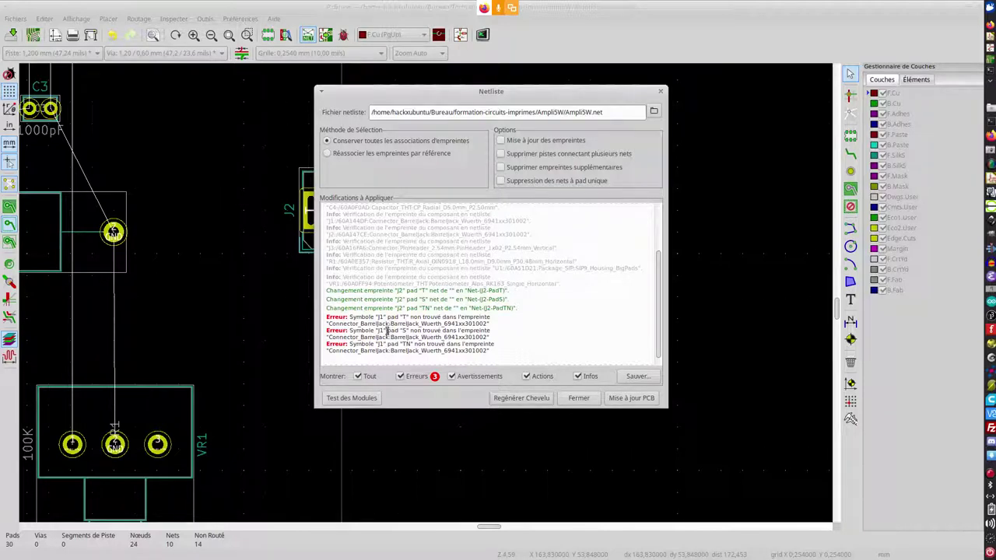
pyautogui.click(578, 397)
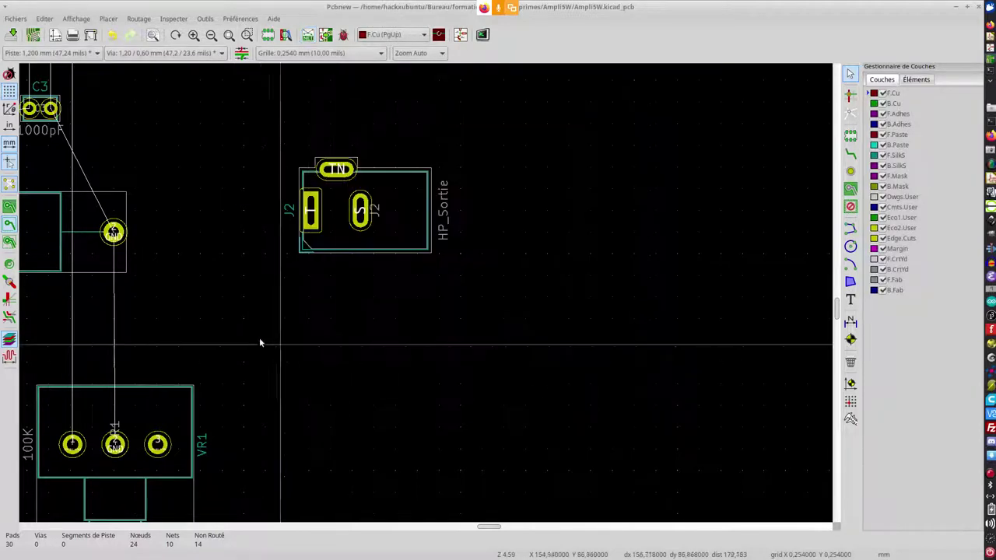
# Rename the rectangular pad 1 of the Audio_Entree connector J1 to T
pyautogui.press('F4')
pyautogui.scroll(2, 426, 295)
pyautogui.scroll(-3, 426, 295)
pyautogui.scroll(2, 426, 295)
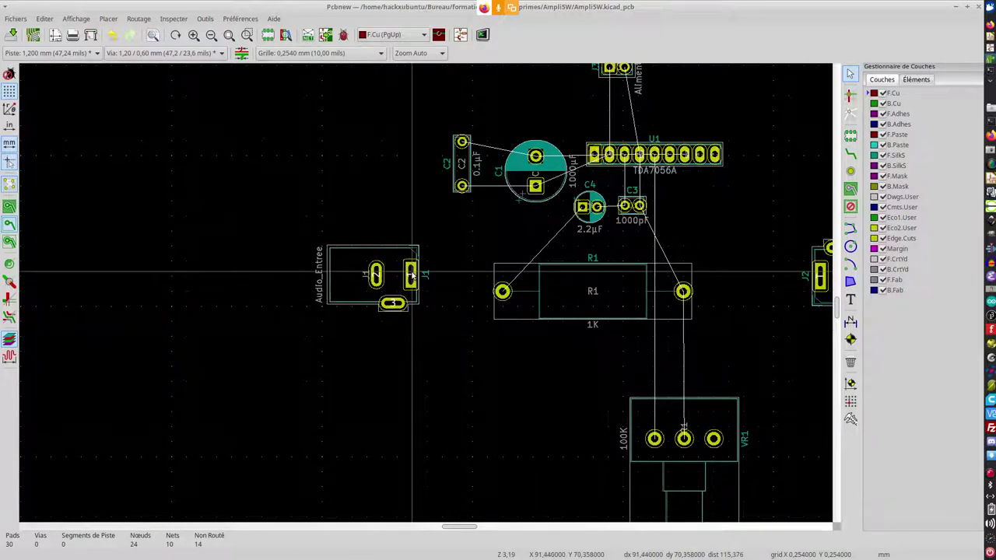
pyautogui.click(412, 273)
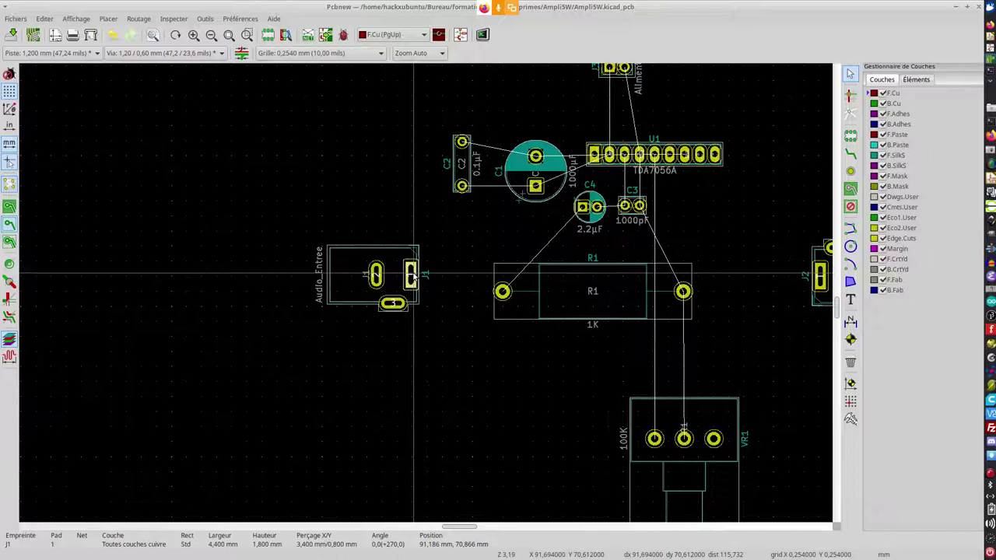
pyautogui.rightClick(413, 274)
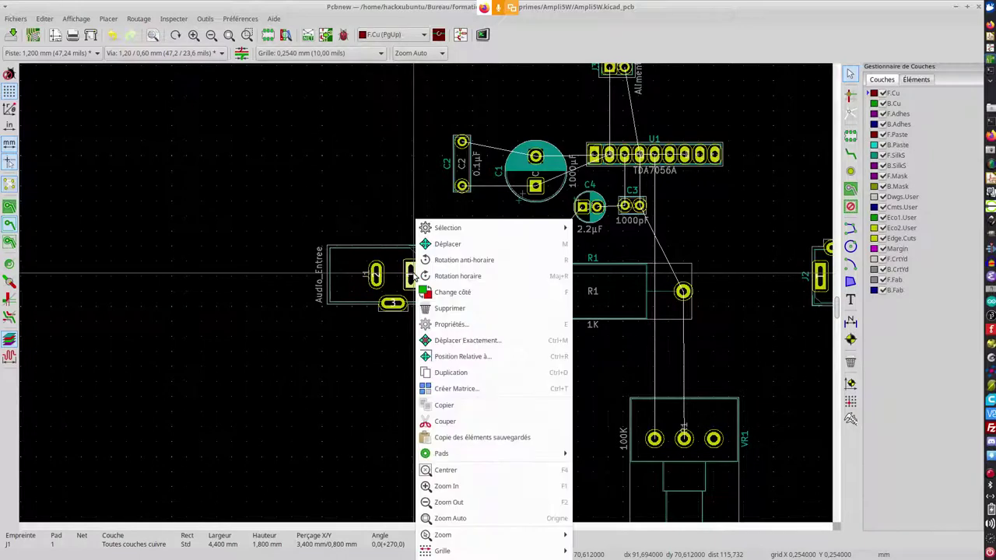
pyautogui.click(433, 325)
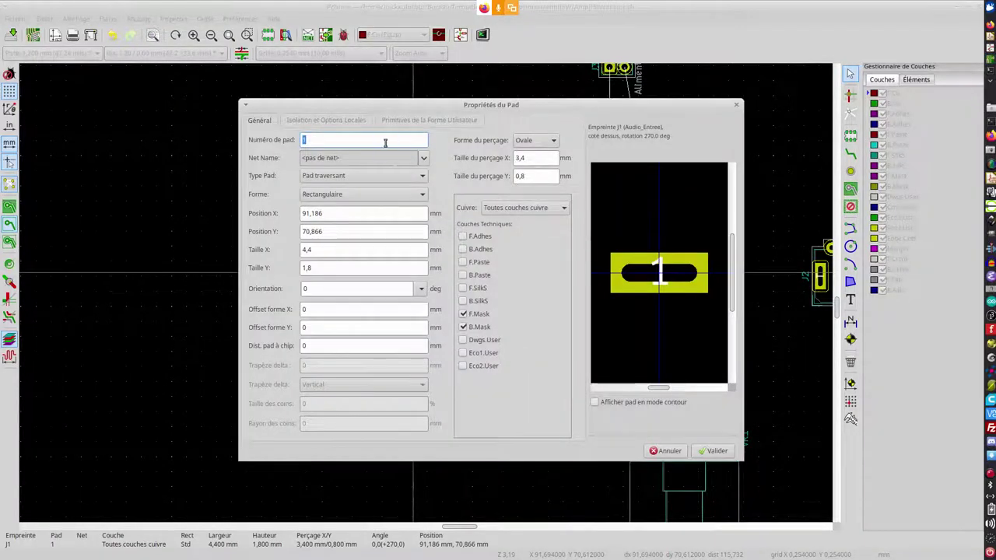
pyautogui.write('T')
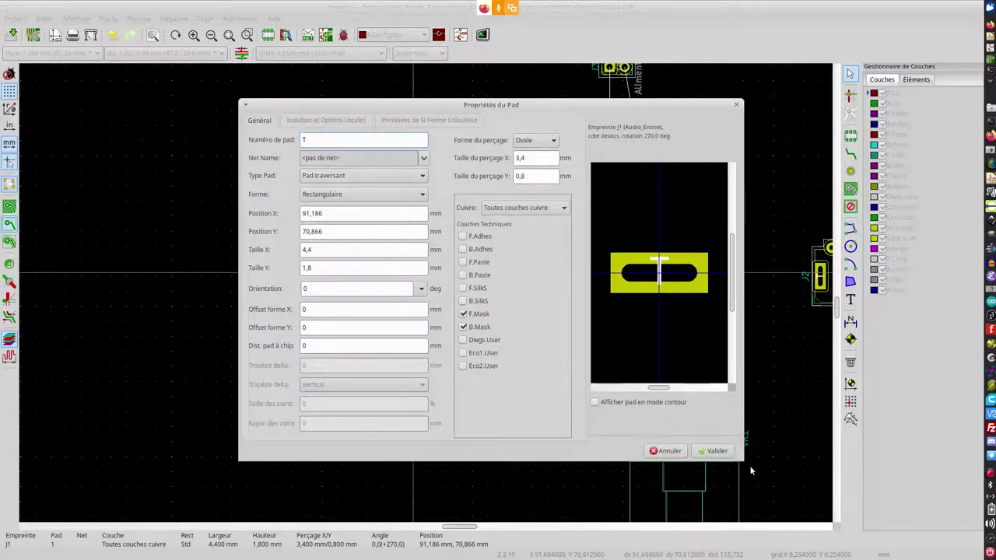
pyautogui.click(712, 451)
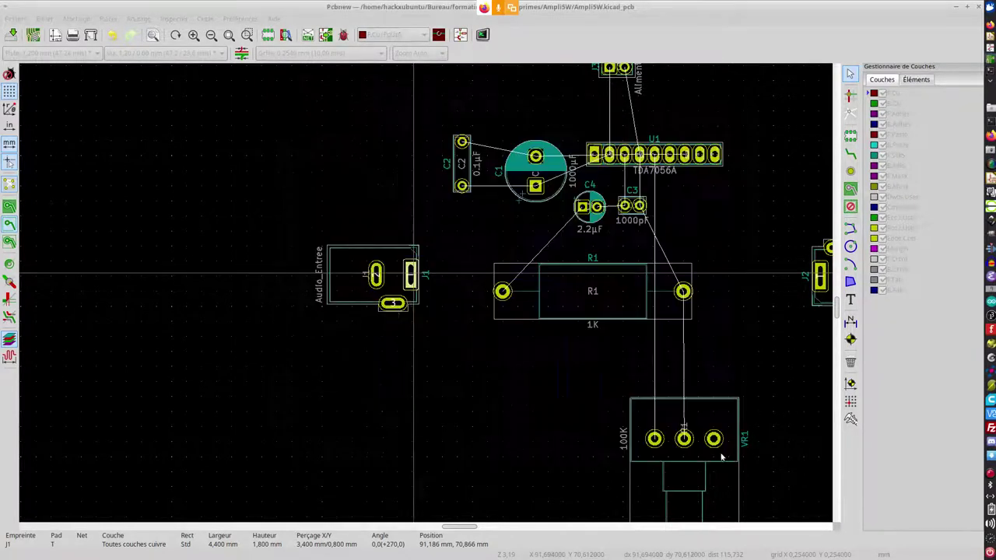
# Rename pad 3 of the Audio_Entree connector J1 to TN
pyautogui.click(401, 305)
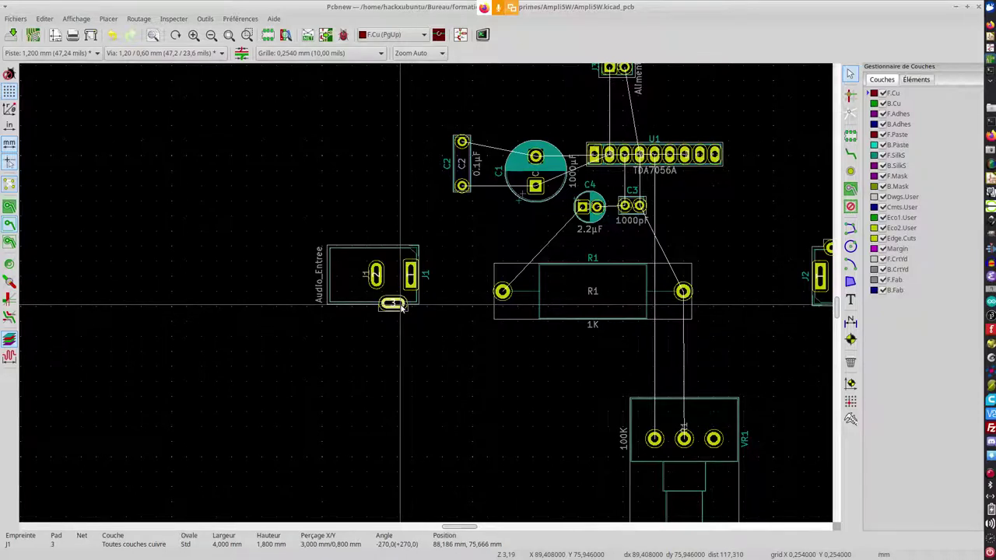
pyautogui.doubleClick(401, 306)
pyautogui.write('TN')
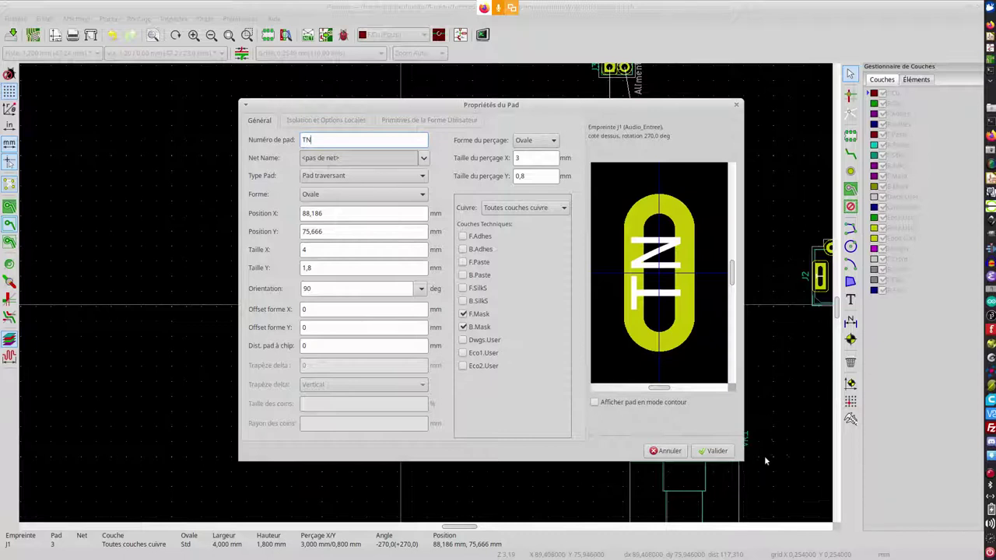
pyautogui.click(714, 451)
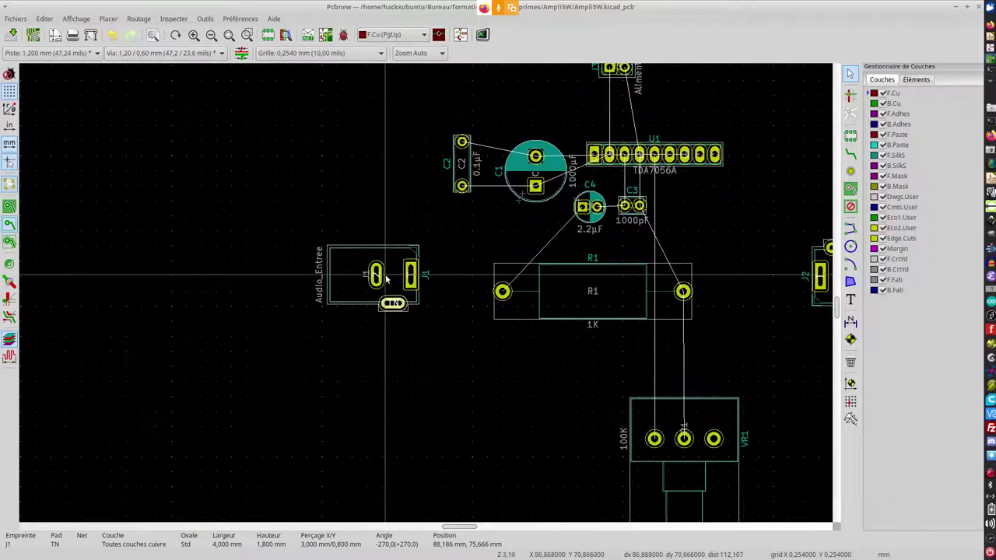
# Rename pad 2 of the Audio_Entree connector J1 to s
pyautogui.scroll(1, 387, 278)
pyautogui.click(414, 295)
pyautogui.click(414, 294)
pyautogui.doubleClick(415, 294)
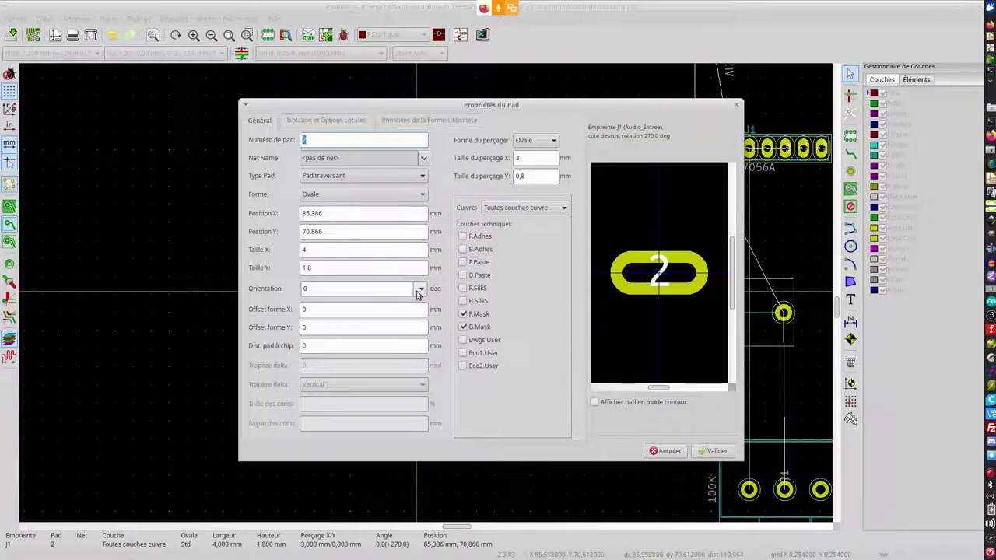
pyautogui.write('S')
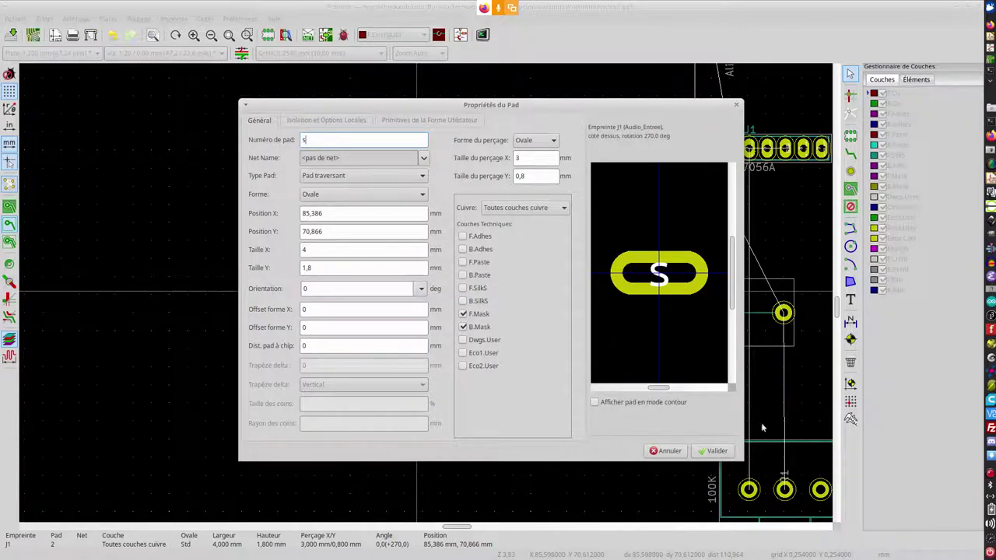
pyautogui.click(717, 451)
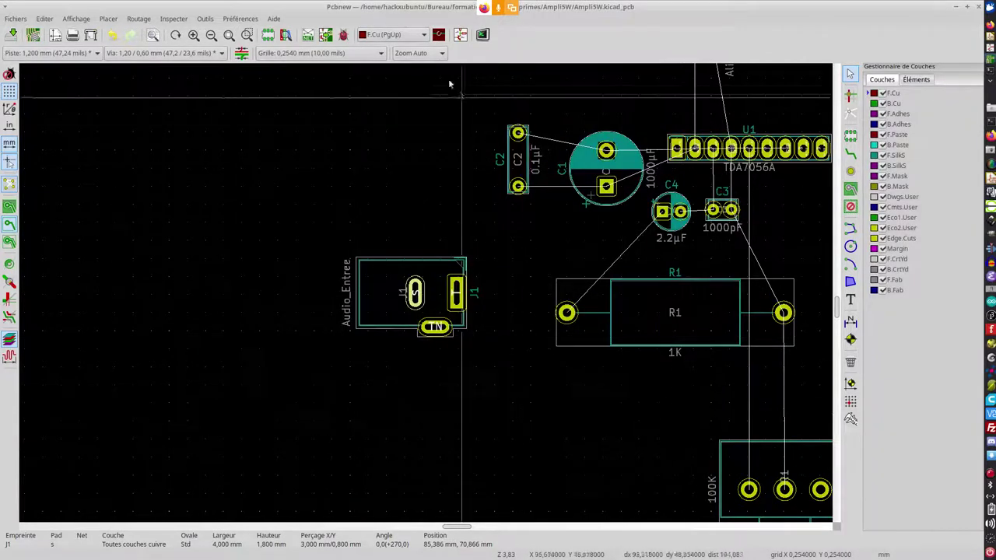
# Rebuild the ratsnest and update the PCB from the Ampli5W.net netlist
pyautogui.click(308, 36)
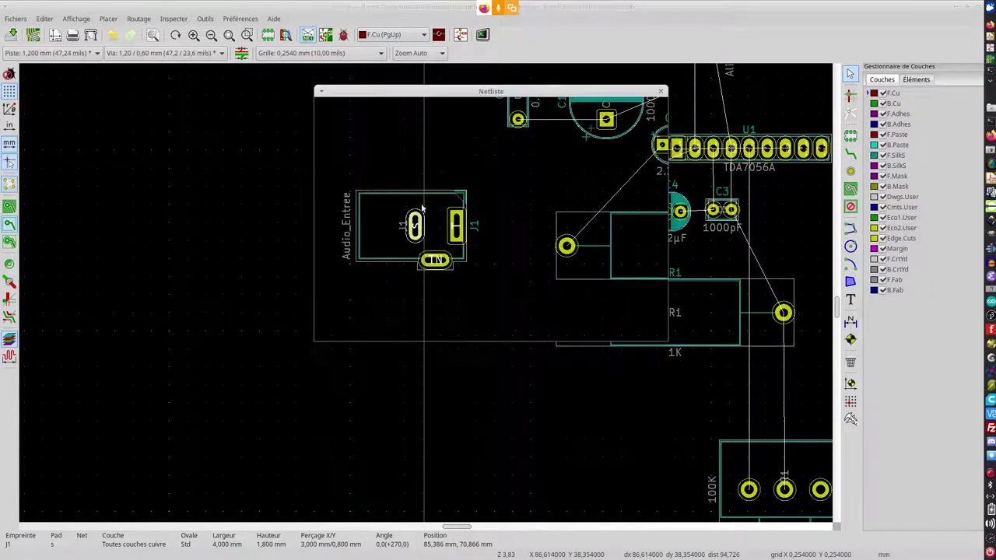
pyautogui.click(516, 398)
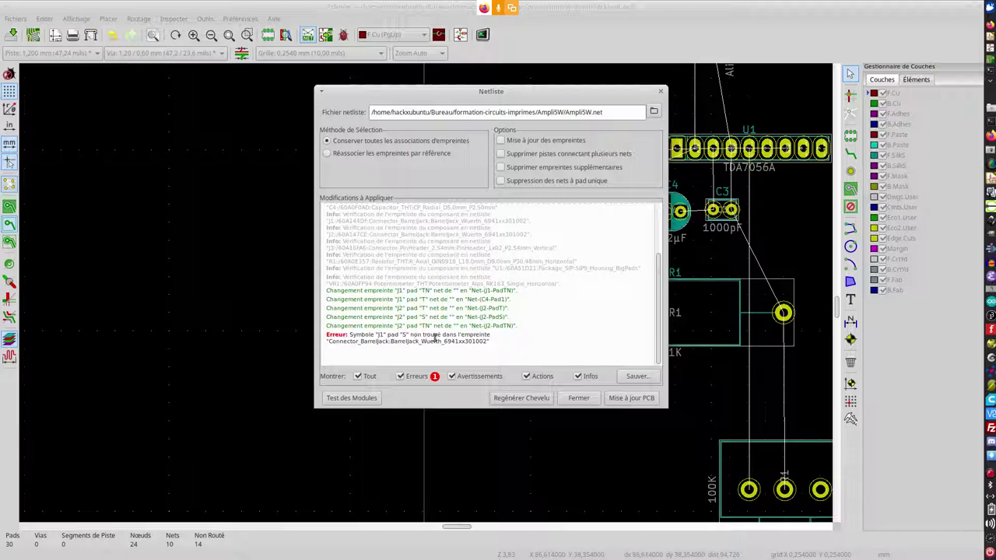
pyautogui.click(601, 399)
pyautogui.click(567, 285)
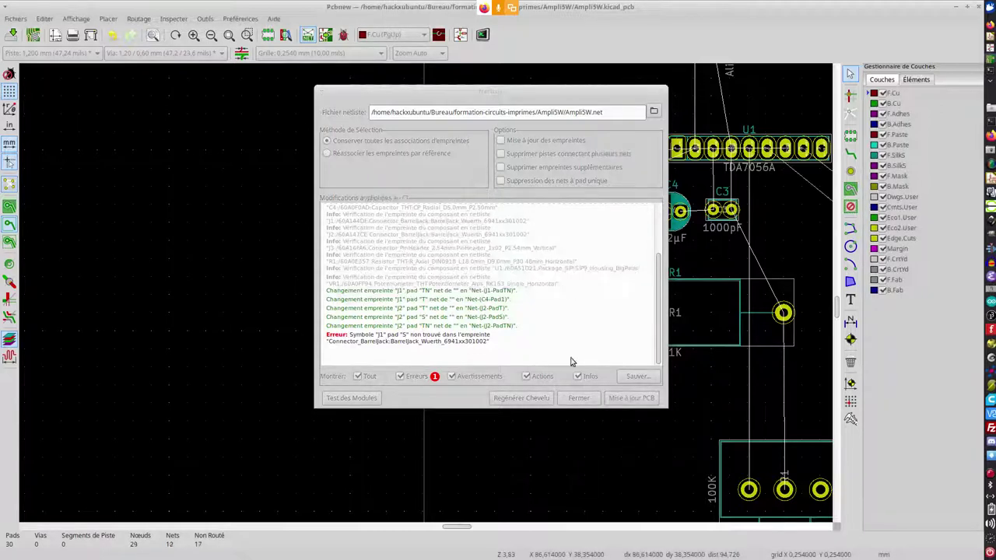
pyautogui.click(576, 398)
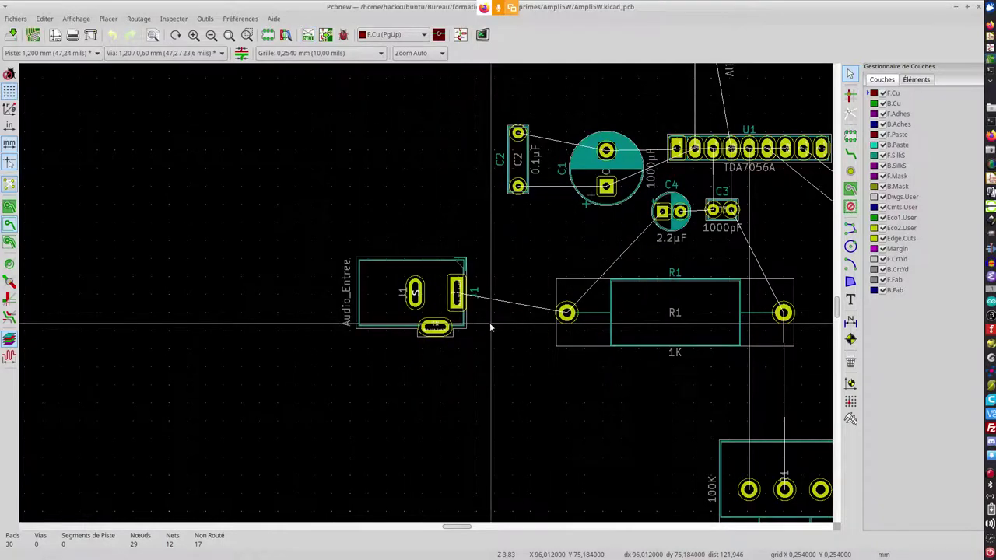
# Set the pad number of the Audio_Entree connector J1's vertical oval pad to an uppercase S
pyautogui.scroll(1, 489, 322)
pyautogui.scroll(1, 425, 291)
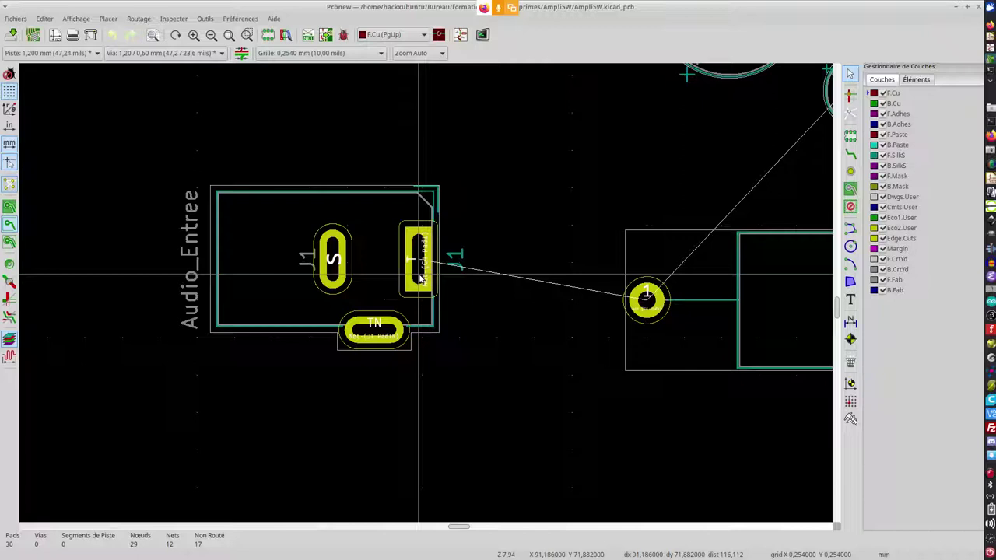
pyautogui.scroll(-2, 418, 280)
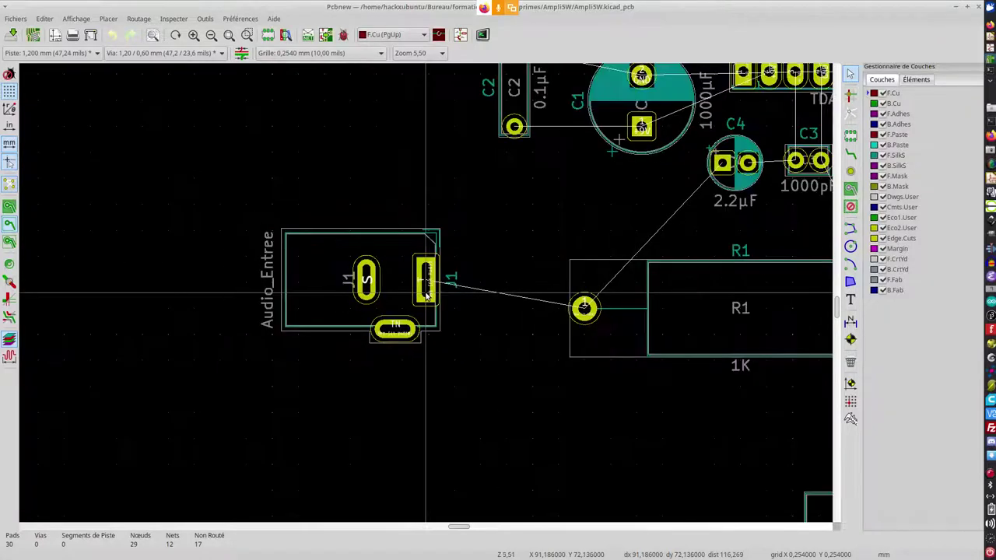
pyautogui.click(373, 287)
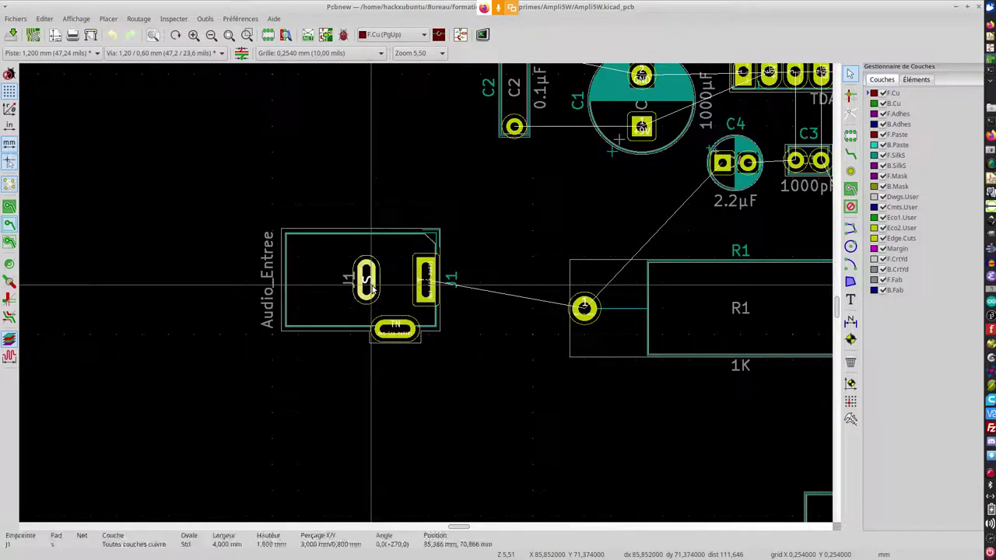
pyautogui.rightClick(374, 286)
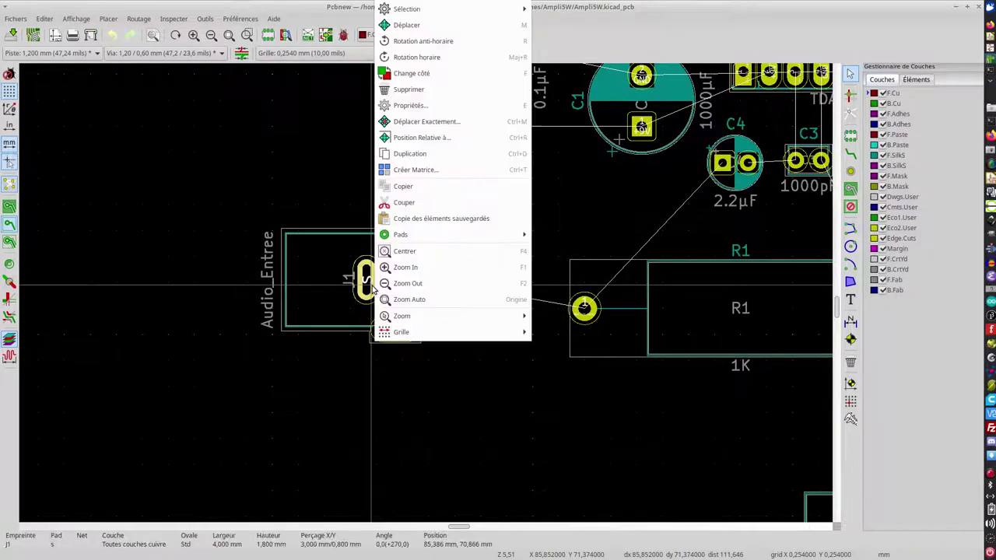
pyautogui.click(414, 106)
pyautogui.click(361, 137)
pyautogui.press('BackSpace')
pyautogui.write('S')
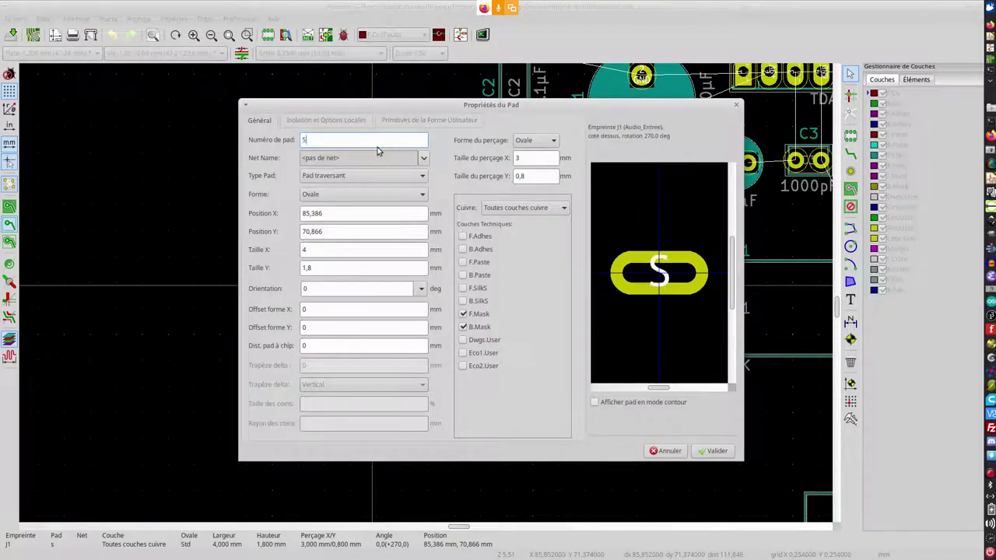
pyautogui.click(714, 451)
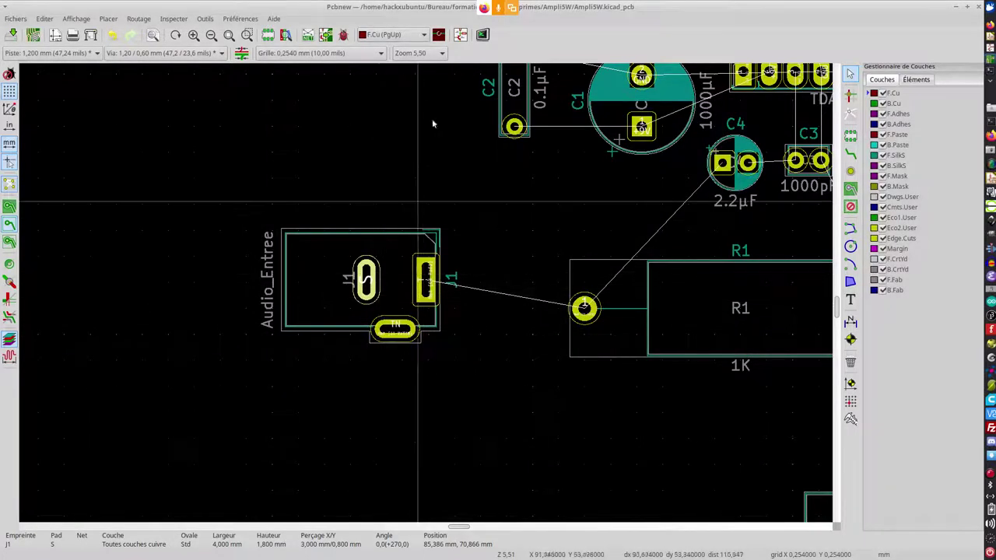
# Update the PCB from the Ampli5W.net netlist again to apply J1's corrected pad
pyautogui.click(308, 35)
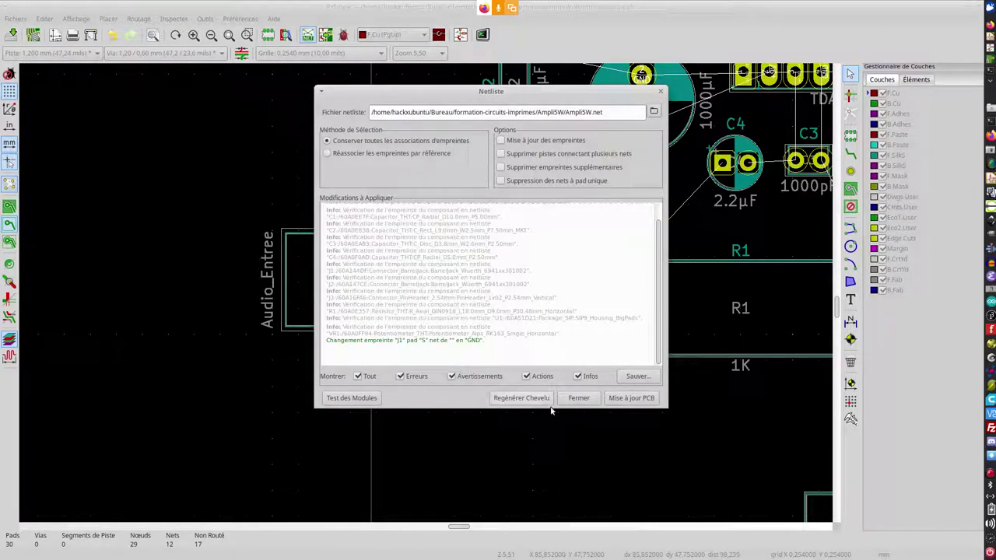
pyautogui.click(618, 401)
pyautogui.click(547, 286)
pyautogui.click(578, 398)
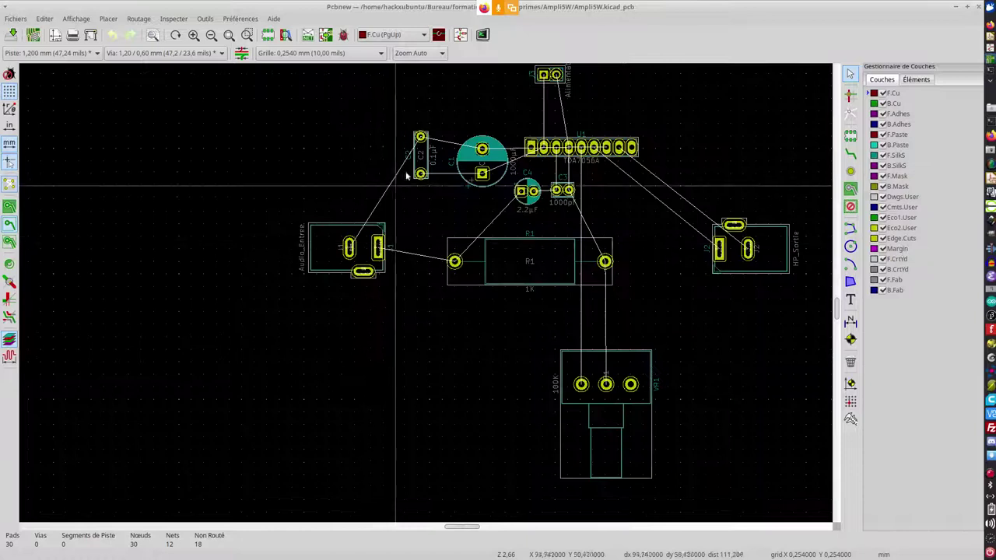
# Check J1's audio input wiring in the Eeschema schematic, and return to the Pcbnew board layout
pyautogui.scroll(-1, 425, 217)
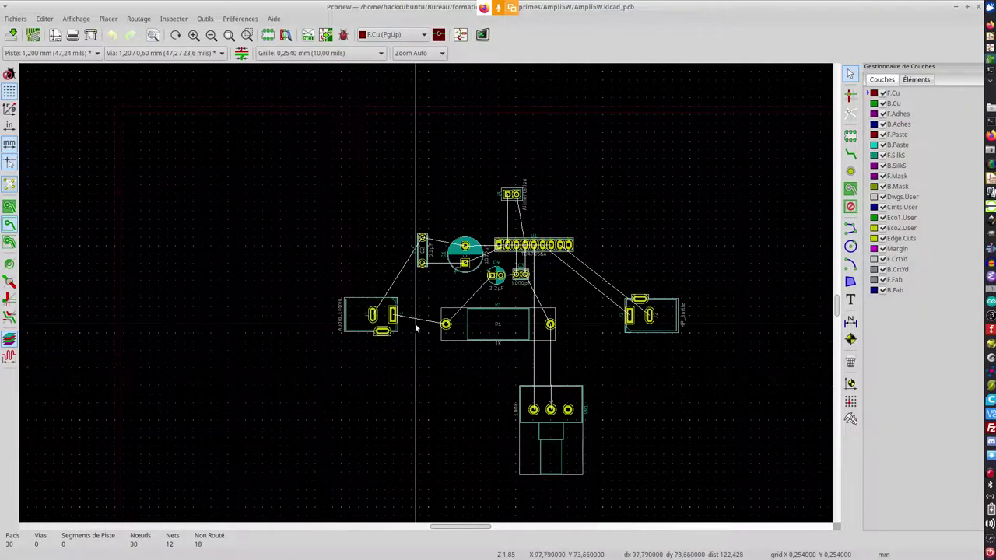
pyautogui.hotkey('alt', 'Tab')
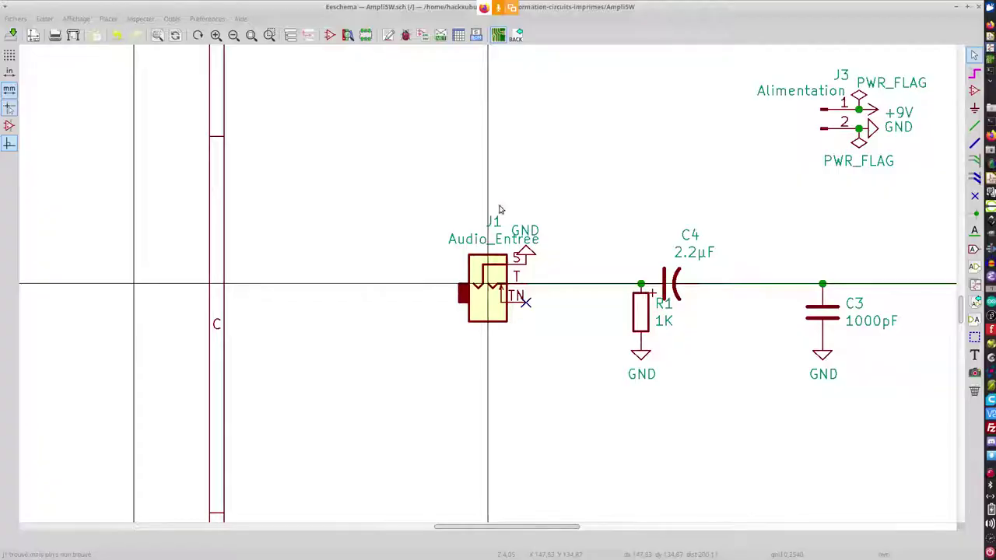
pyautogui.hotkey('alt', 'Tab')
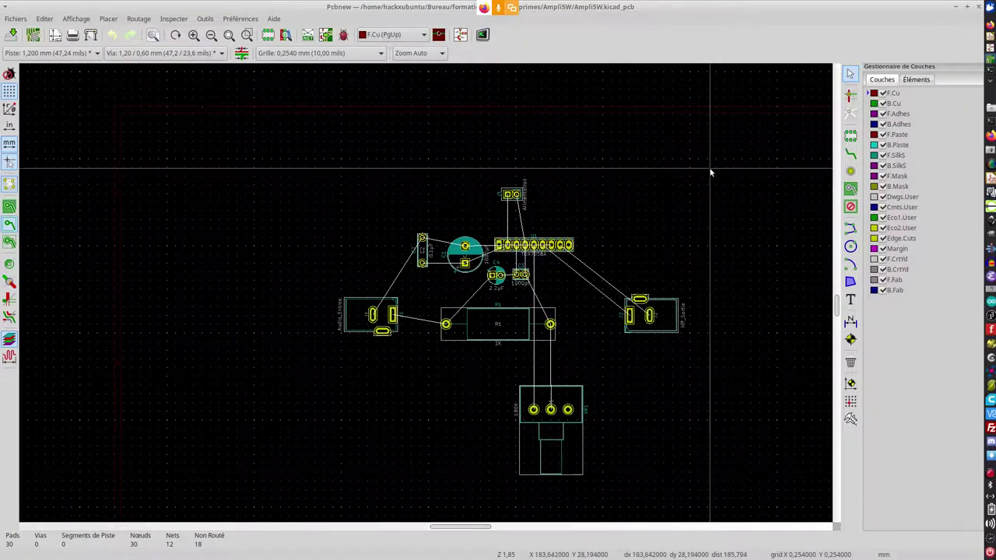
# Draw the board outline's left edge, about 78 mm long, and top edge, about 109 mm long, on the Edge.Cuts layer
pyautogui.scroll(-1, 711, 166)
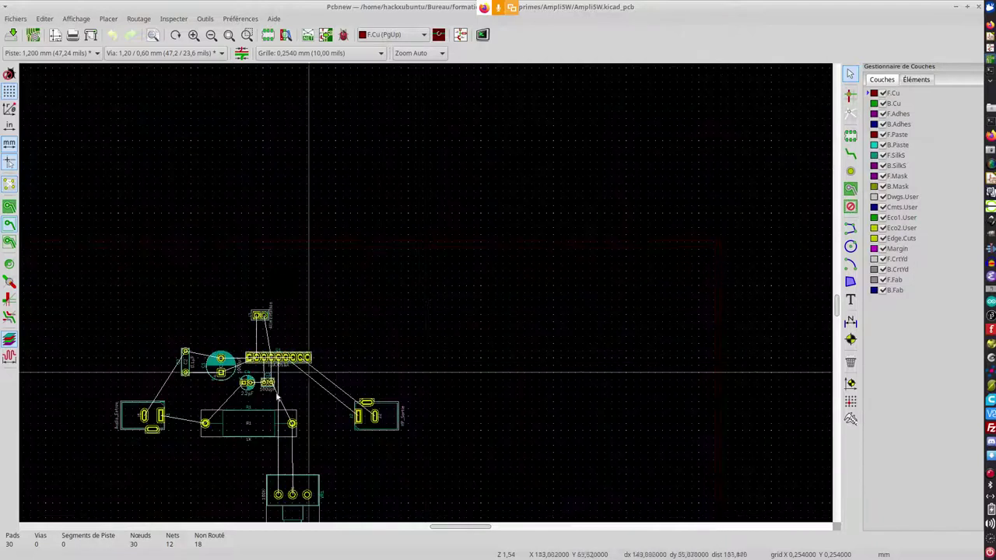
pyautogui.scroll(2, 425, 291)
pyautogui.scroll(-1, 426, 291)
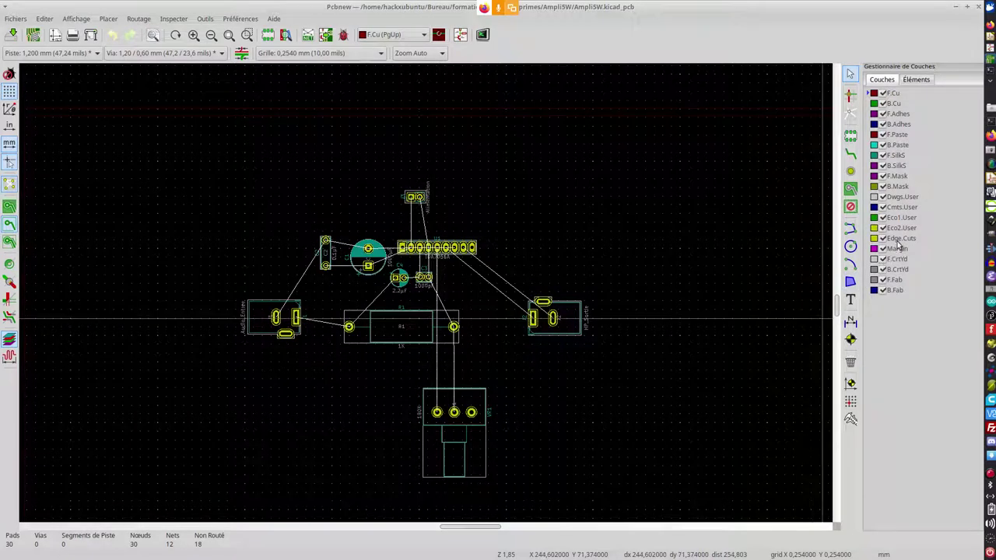
pyautogui.click(904, 244)
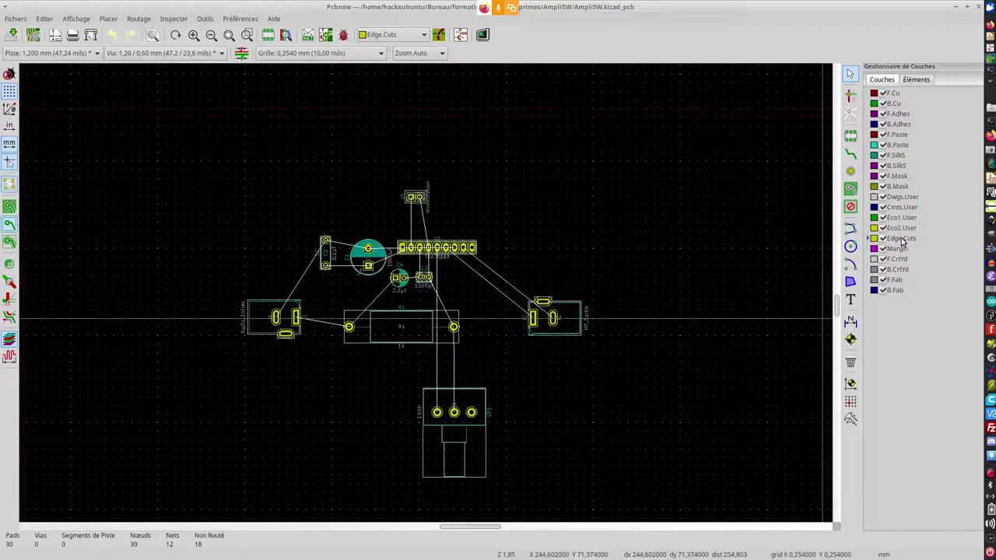
pyautogui.click(849, 231)
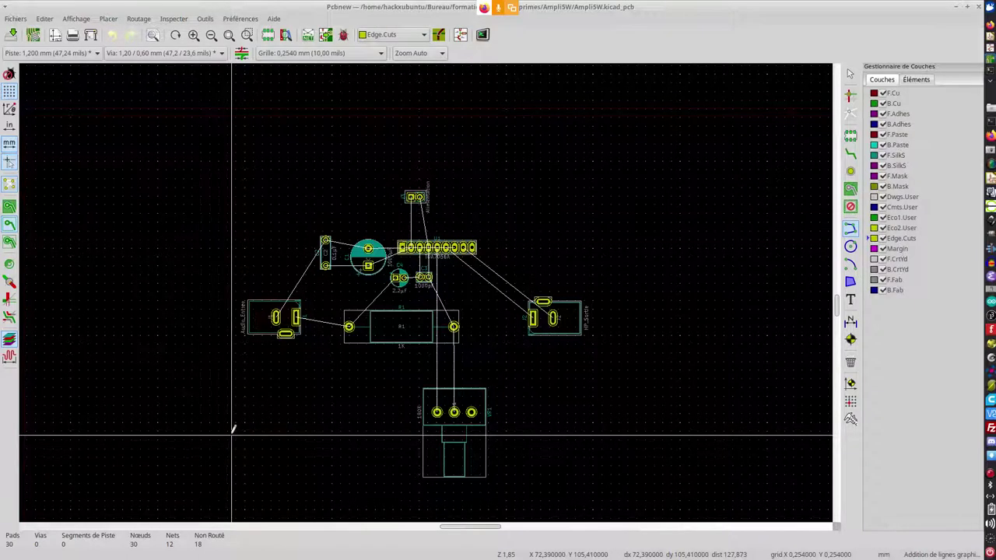
pyautogui.click(233, 429)
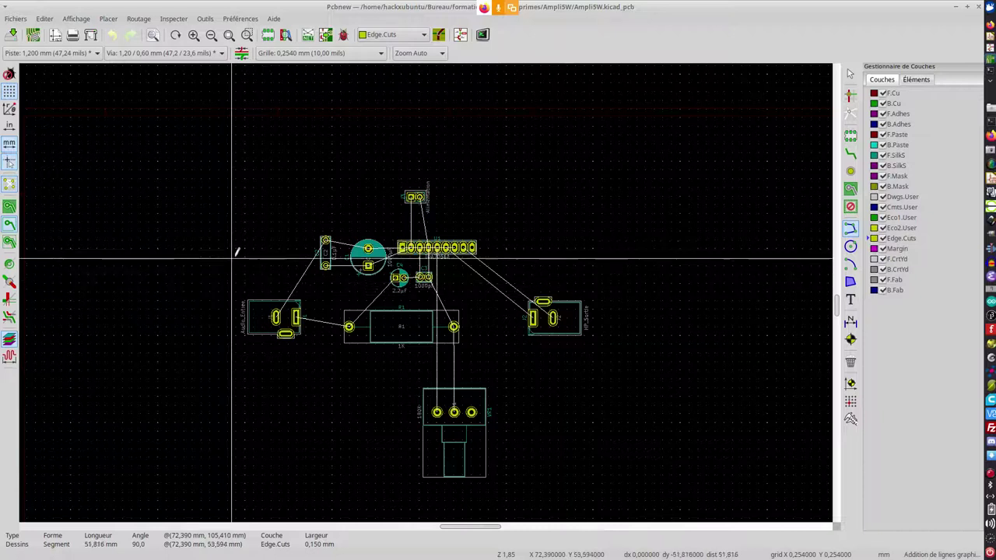
pyautogui.click(231, 166)
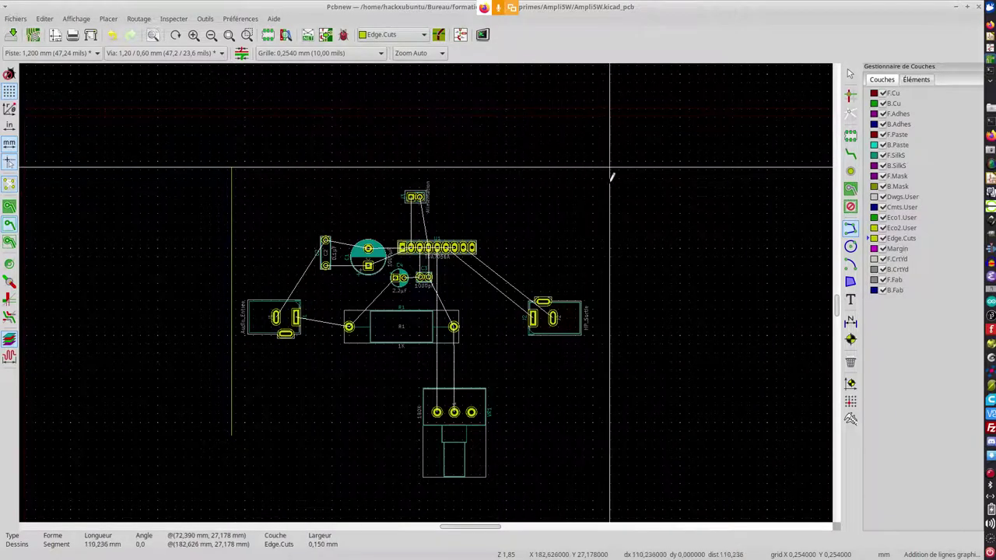
pyautogui.click(606, 167)
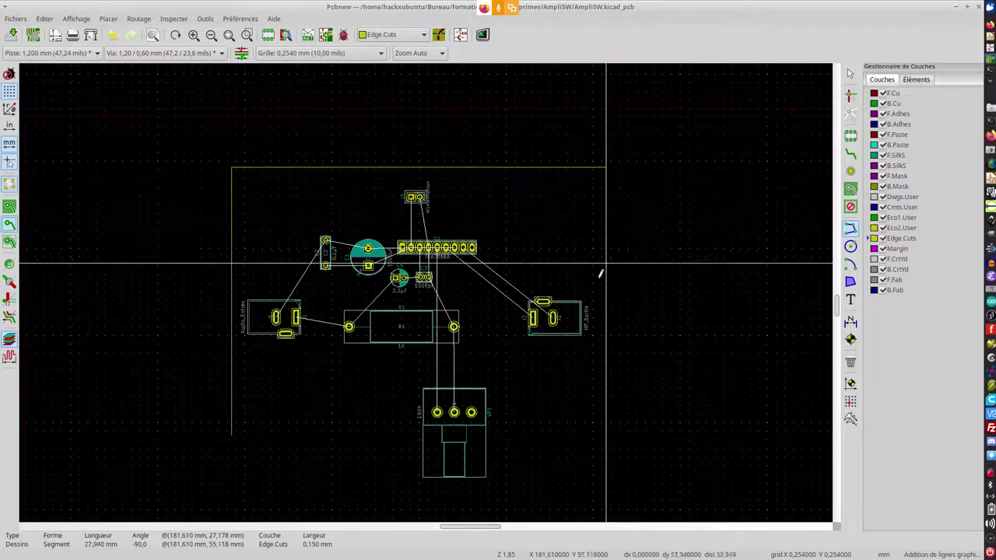
# Close the rectangular board outline with a right edge about 78 mm long and a bottom edge about 109 mm long ending at the starting corner
pyautogui.keyDown('ctrl'); pyautogui.hscroll(-2, 596, 422); pyautogui.keyUp('ctrl')
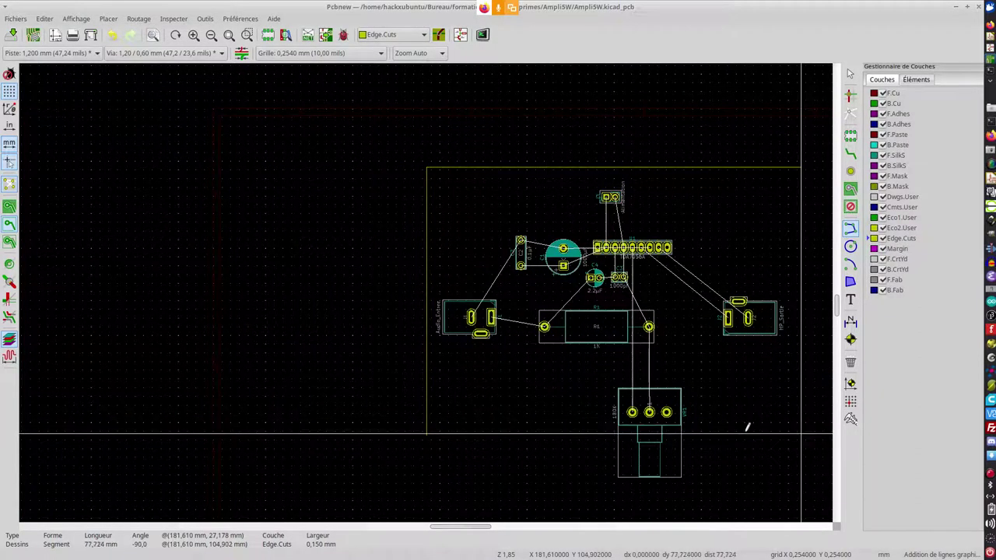
pyautogui.click(747, 429)
pyautogui.keyDown('ctrl'); pyautogui.hscroll(-1, 443, 428); pyautogui.keyUp('ctrl')
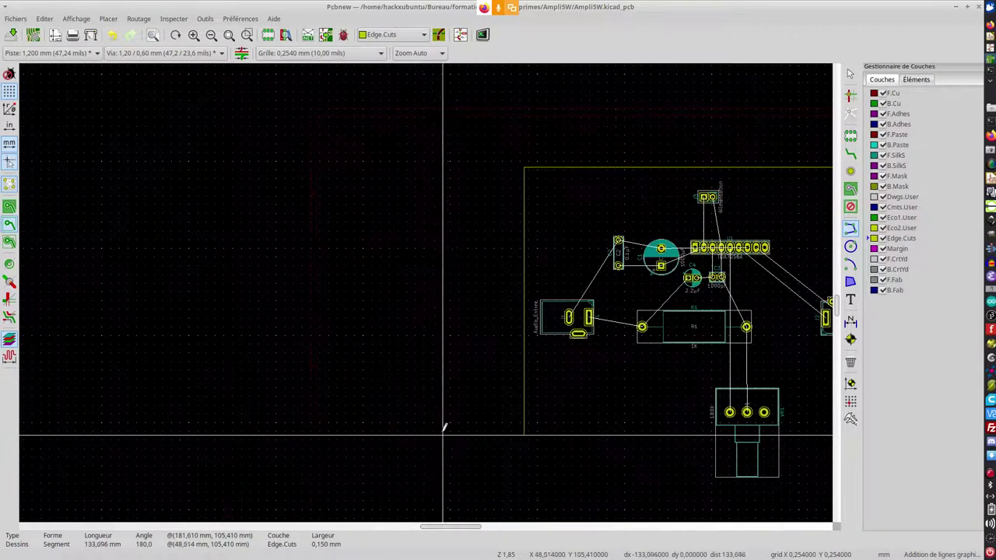
pyautogui.keyDown('ctrl'); pyautogui.hscroll(-3, 583, 428); pyautogui.keyUp('ctrl')
pyautogui.scroll(1, 789, 428)
pyautogui.scroll(4, 427, 286)
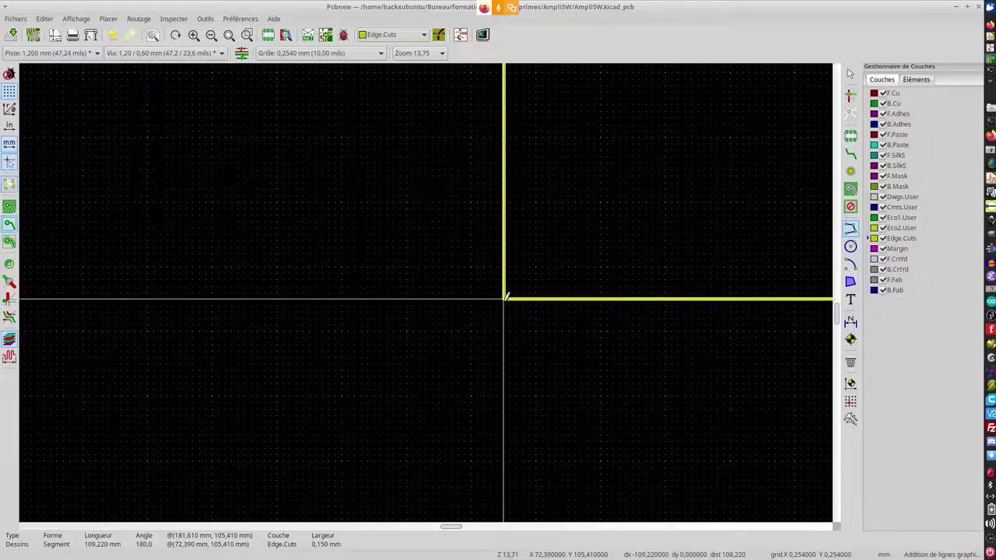
pyautogui.doubleClick(504, 298)
pyautogui.click(505, 297)
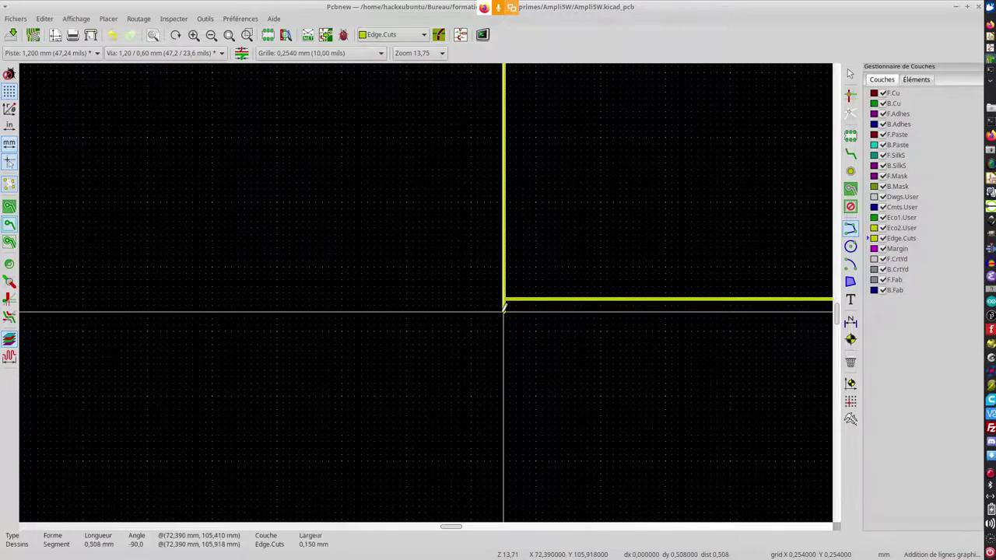
pyautogui.press('Escape')
pyautogui.scroll(5, 504, 297)
pyautogui.scroll(-6, 327, 302)
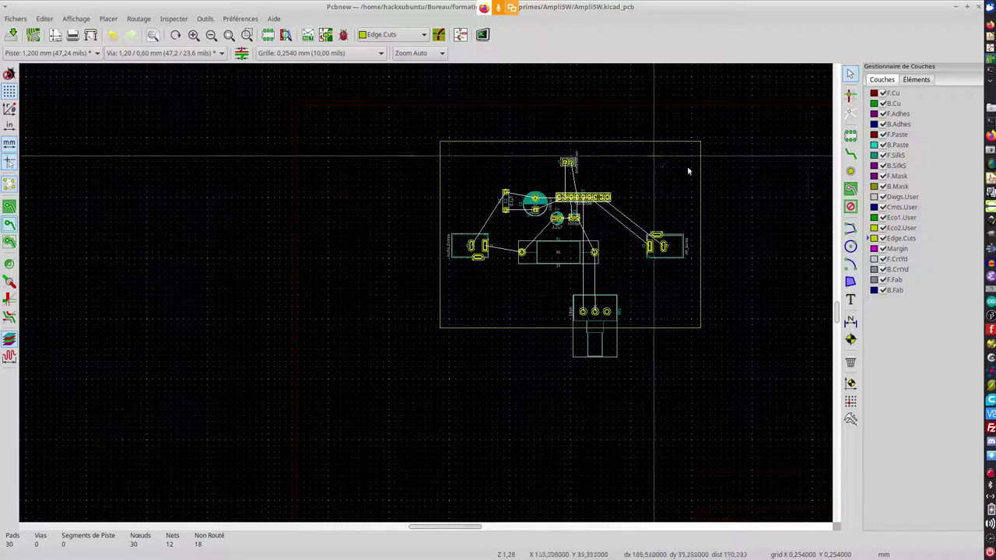
# Start a copper zone on the B.Cu layer, assigned to the GND net, from the upper-left corner of the board outline
pyautogui.click(897, 94)
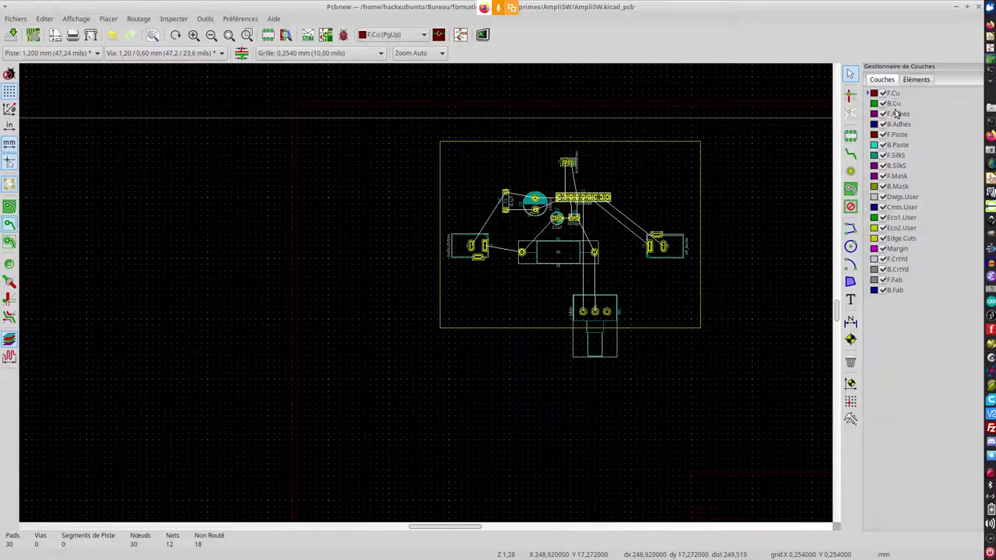
pyautogui.click(896, 104)
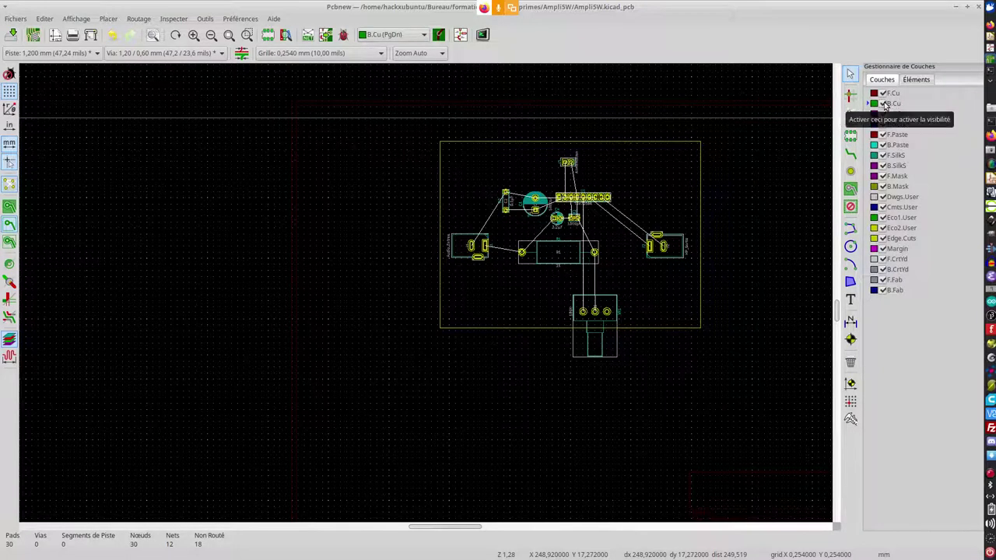
pyautogui.click(851, 191)
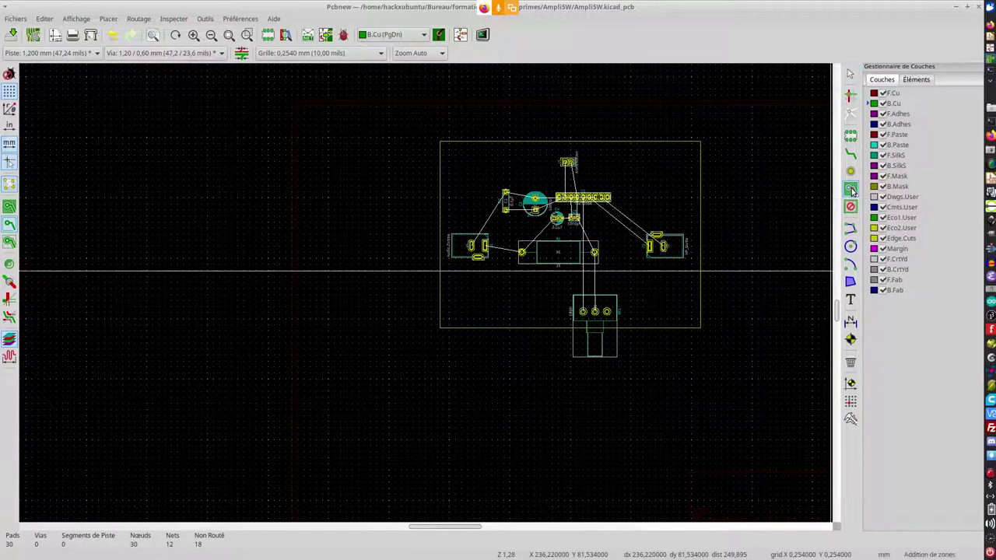
pyautogui.scroll(4, 426, 287)
pyautogui.scroll(3, 395, 251)
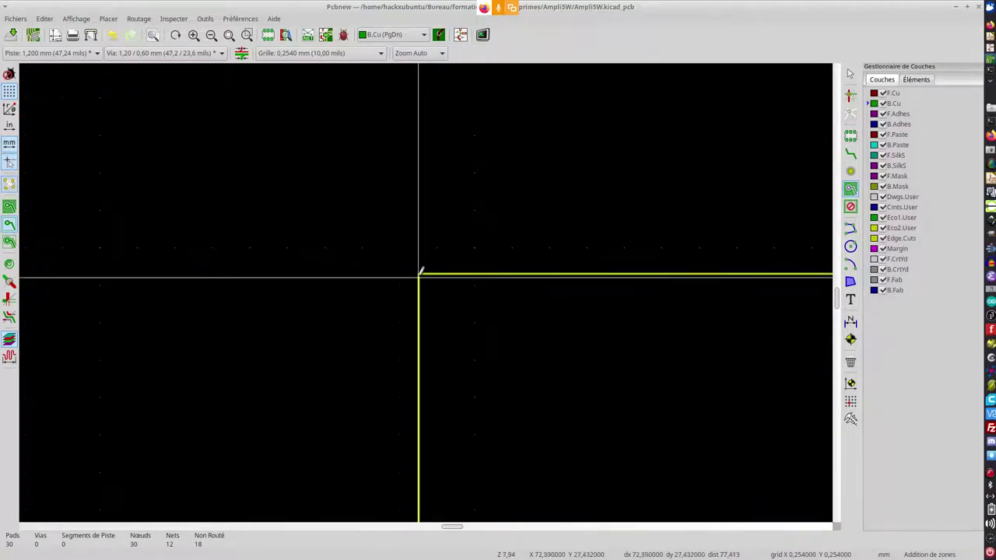
pyautogui.click(419, 272)
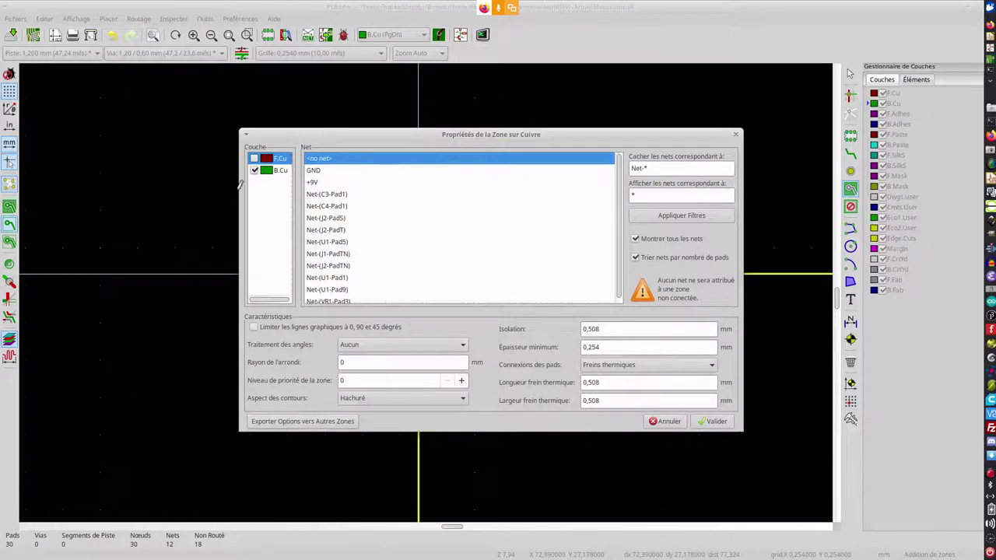
pyautogui.click(278, 171)
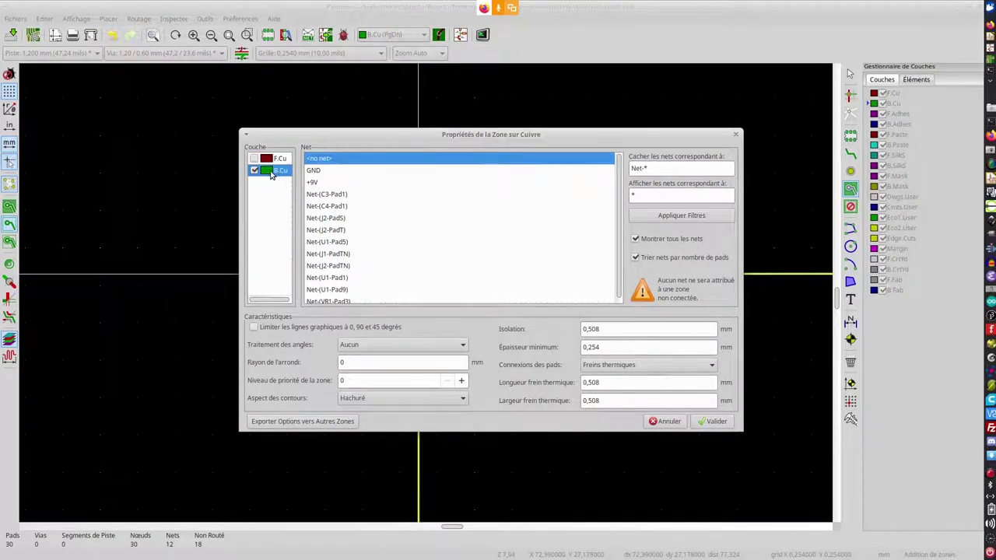
pyautogui.click(313, 172)
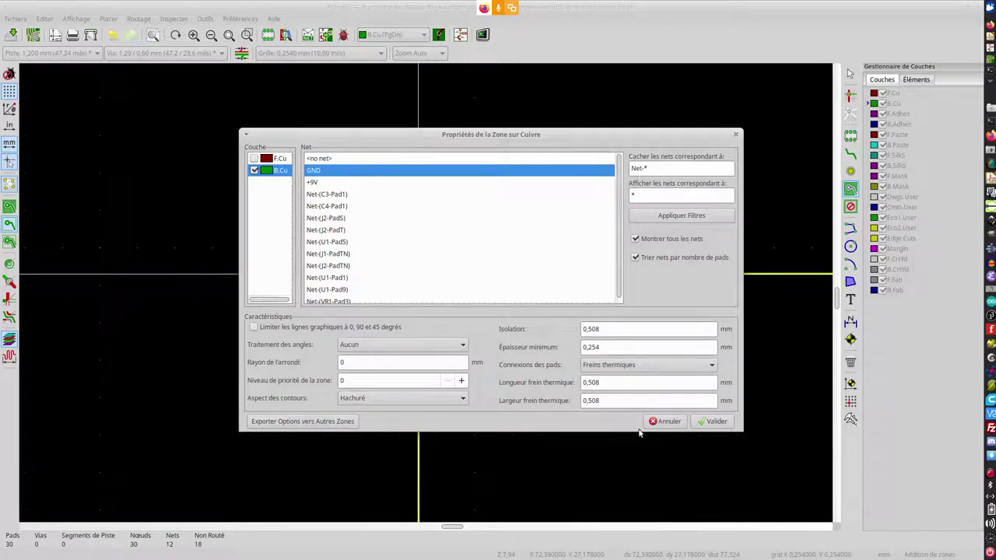
pyautogui.click(711, 422)
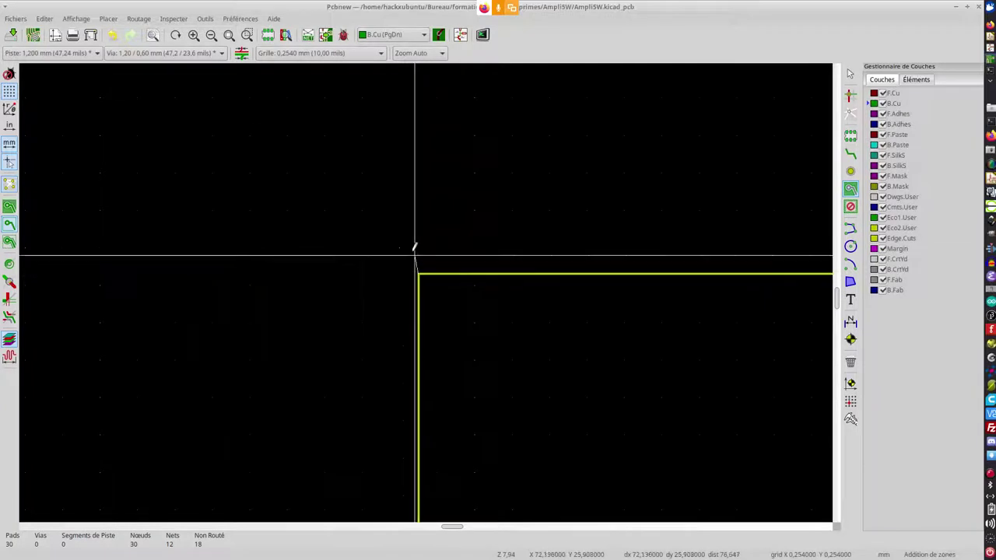
# Extend the B.Cu zone outline along the board edge to its upper-right corner and down to its lower-right corner
pyautogui.scroll(-2, 431, 280)
pyautogui.scroll(-2, 450, 289)
pyautogui.scroll(-1, 280, 351)
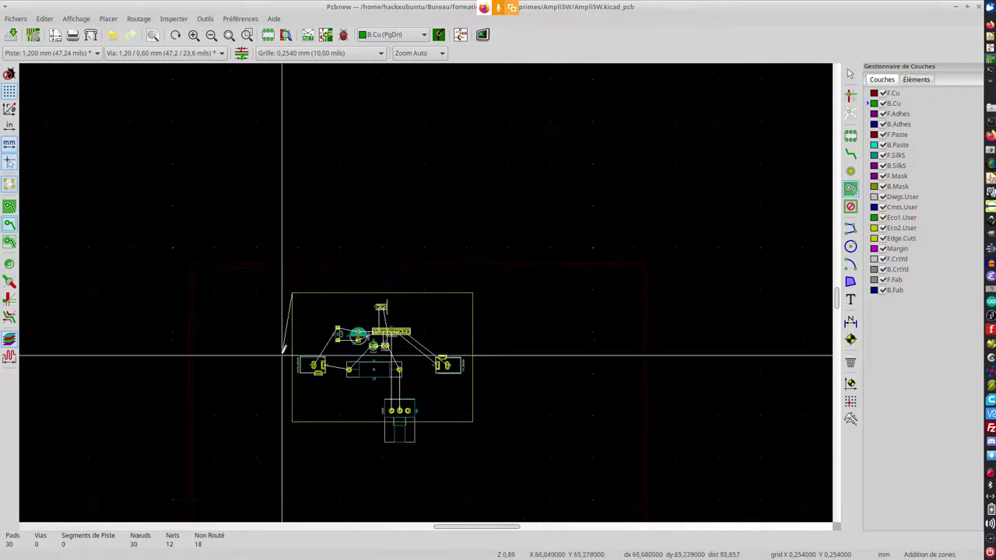
pyautogui.scroll(2, 424, 280)
pyautogui.scroll(6, 425, 280)
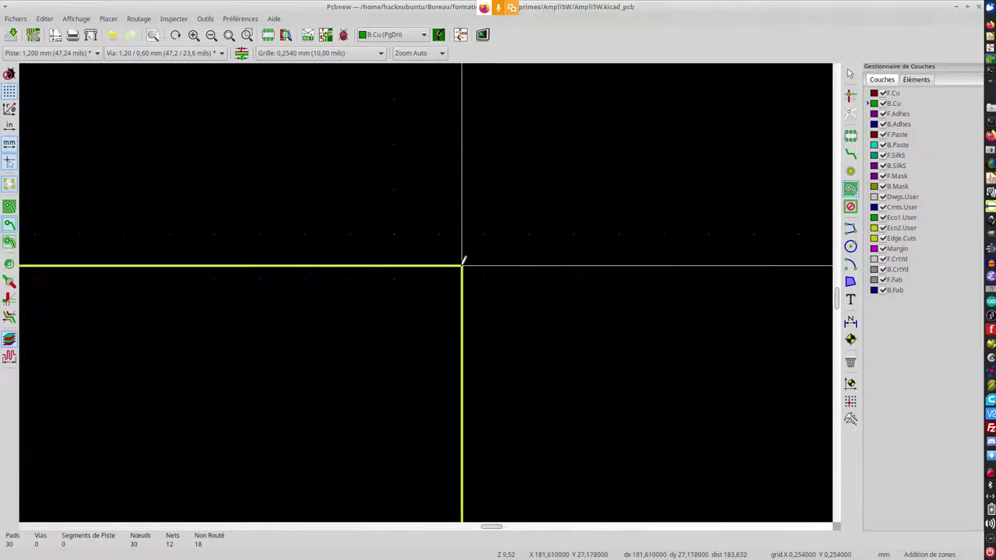
pyautogui.click(463, 261)
pyautogui.scroll(-6, 428, 286)
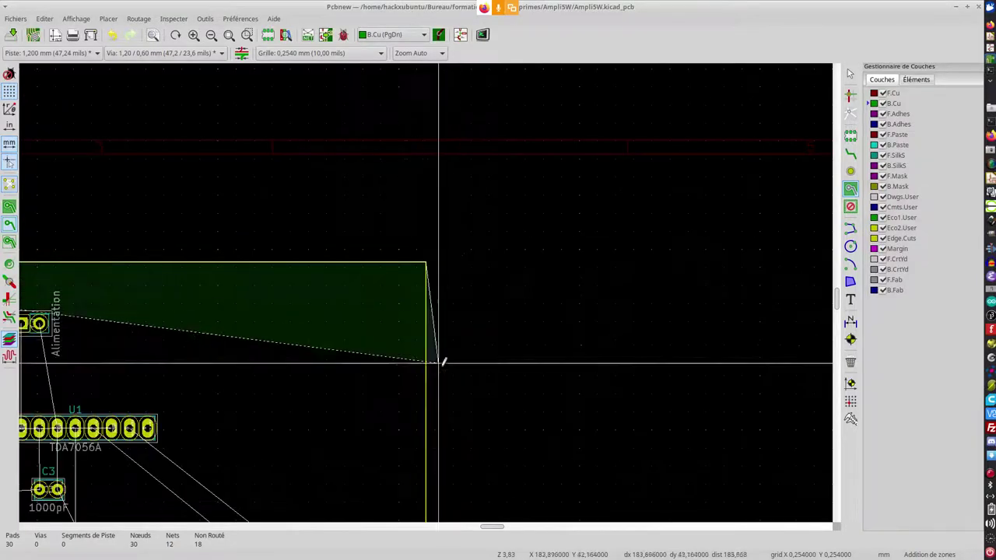
pyautogui.scroll(5, 427, 349)
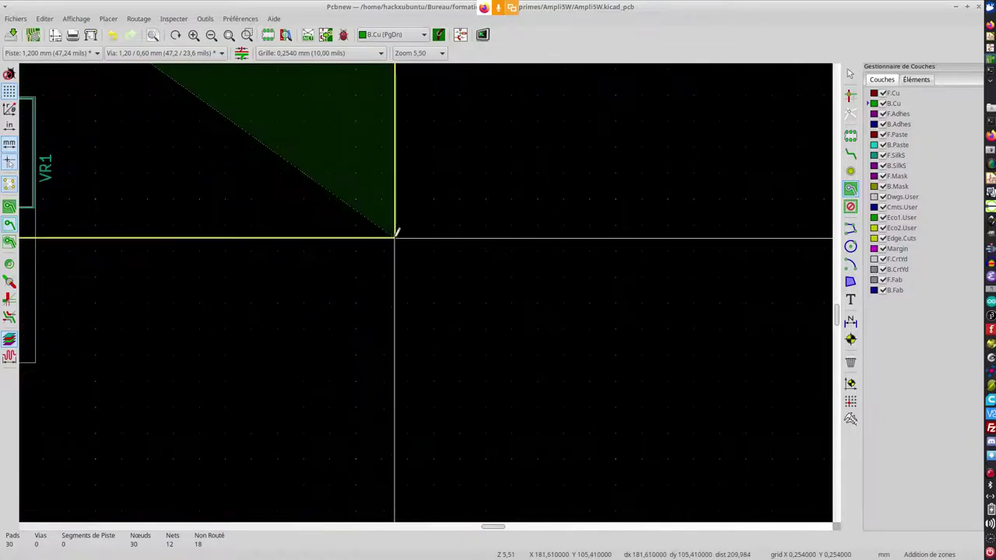
pyautogui.click(396, 233)
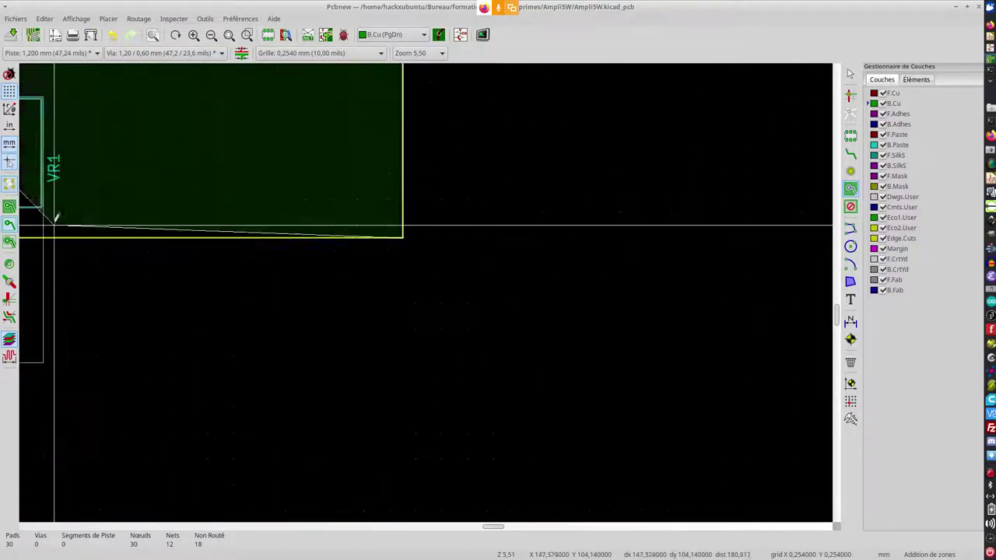
# Continue the zone outline to the board's lower-left corner and close it at the upper-left starting corner
pyautogui.scroll(-2, 395, 285)
pyautogui.scroll(-2, 122, 302)
pyautogui.scroll(4, 427, 284)
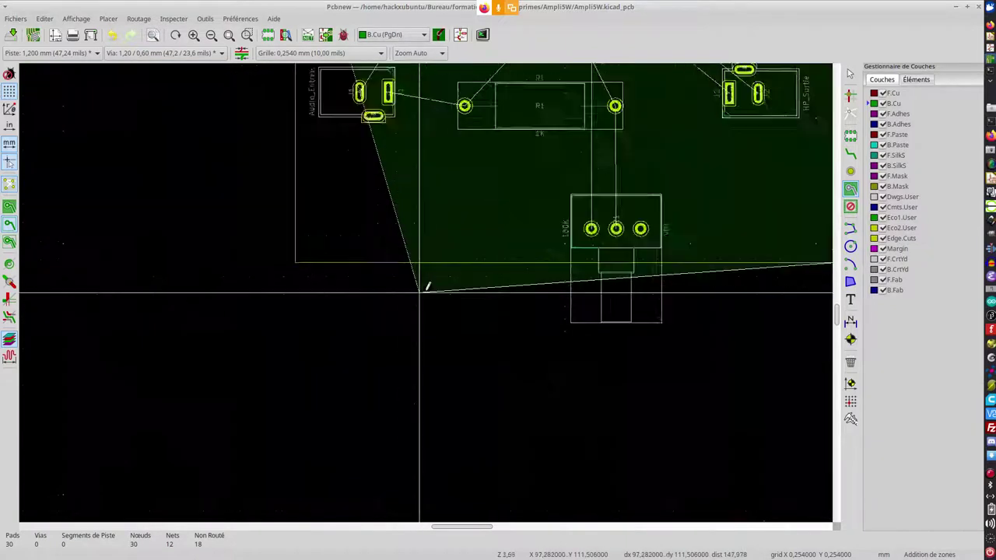
pyautogui.scroll(3, 244, 260)
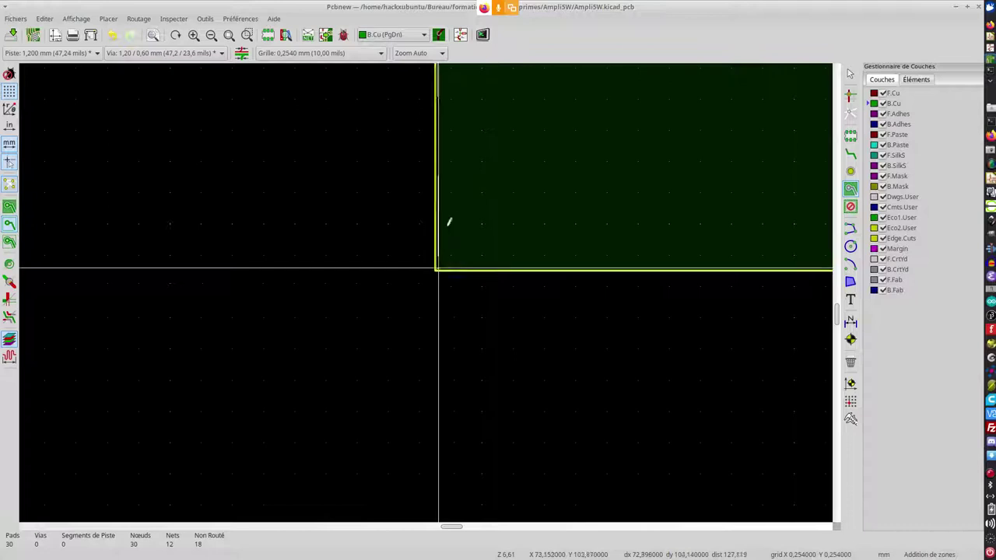
pyautogui.scroll(-5, 440, 257)
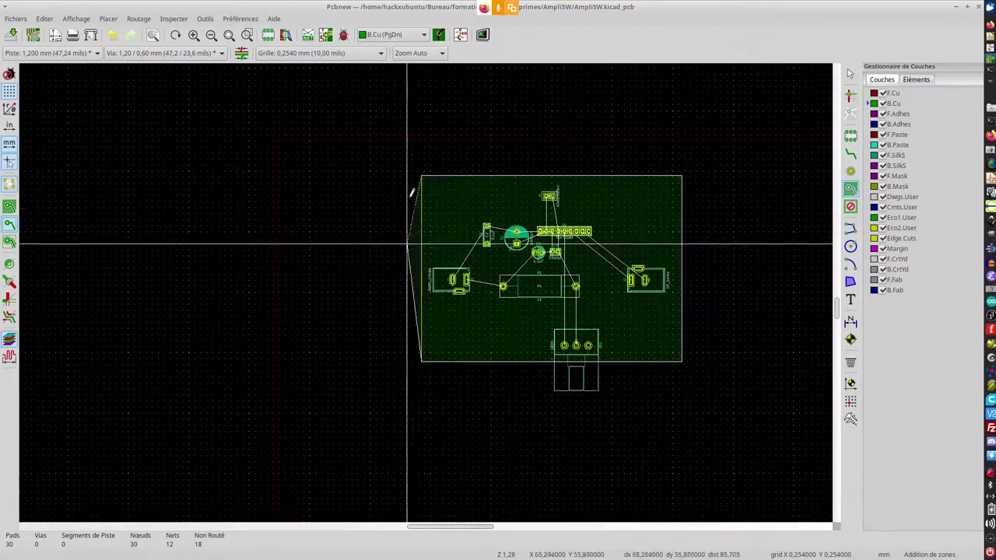
pyautogui.scroll(6, 412, 242)
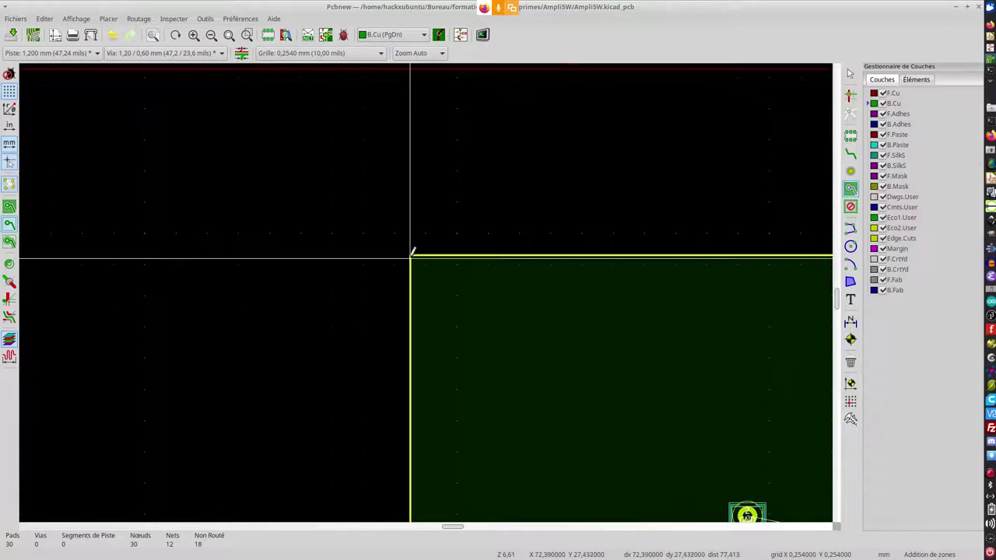
pyautogui.click(410, 254)
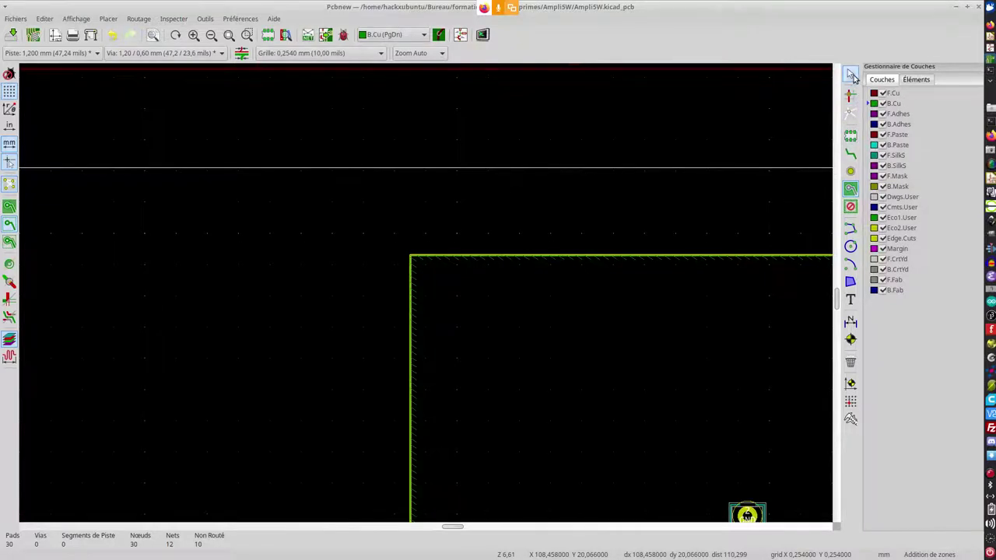
pyautogui.scroll(-5, 423, 303)
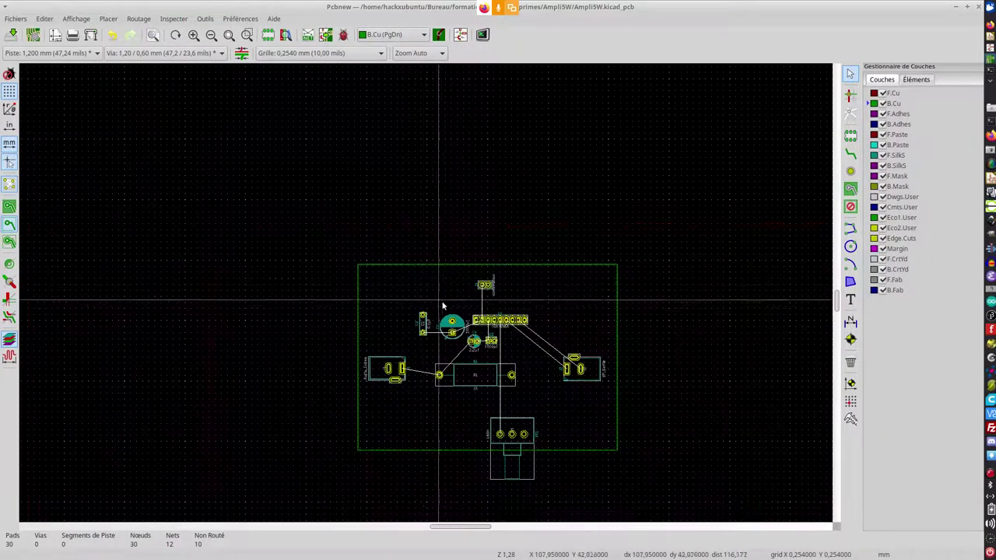
pyautogui.scroll(1, 438, 300)
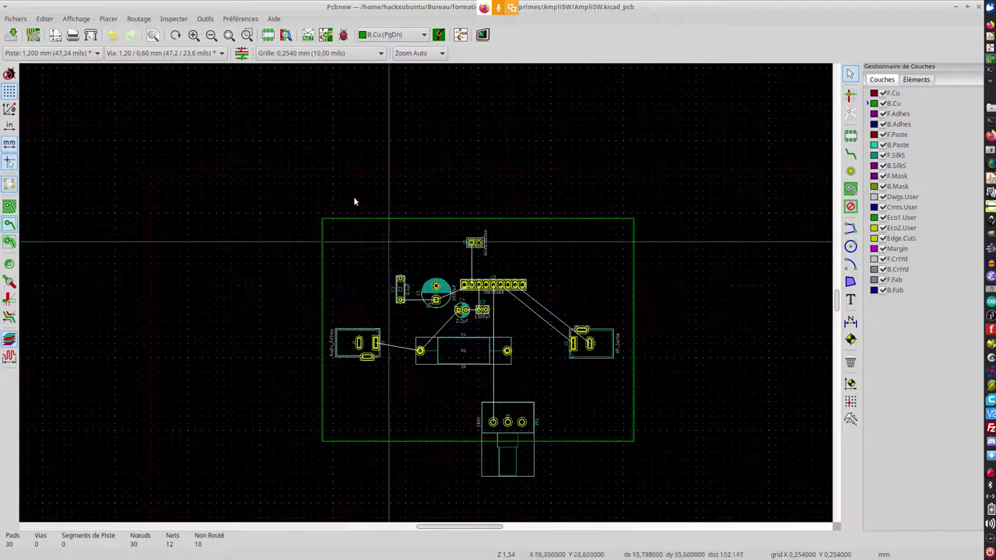
# Run the design rule check with all zones refilled, review the list of unconnected items, and close the check
pyautogui.click(344, 35)
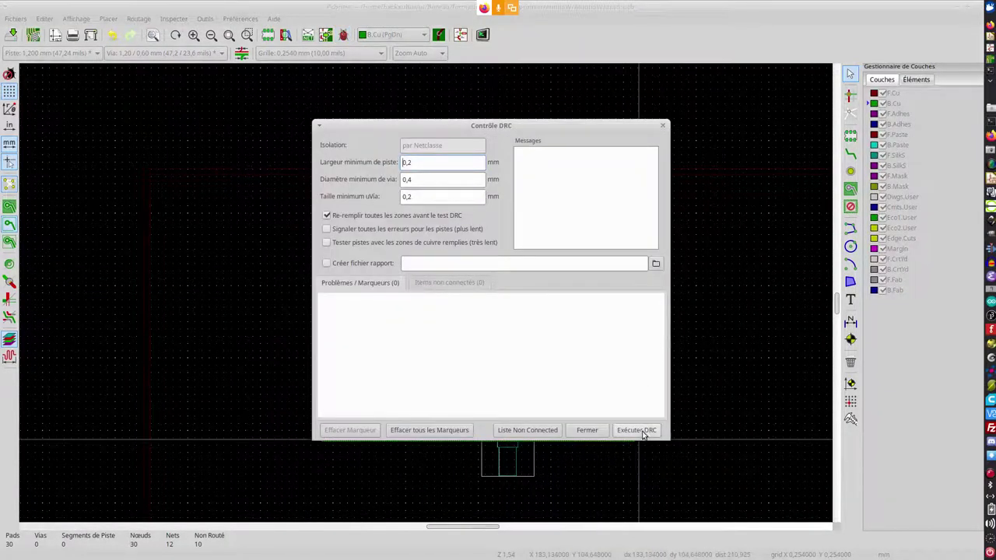
pyautogui.click(637, 430)
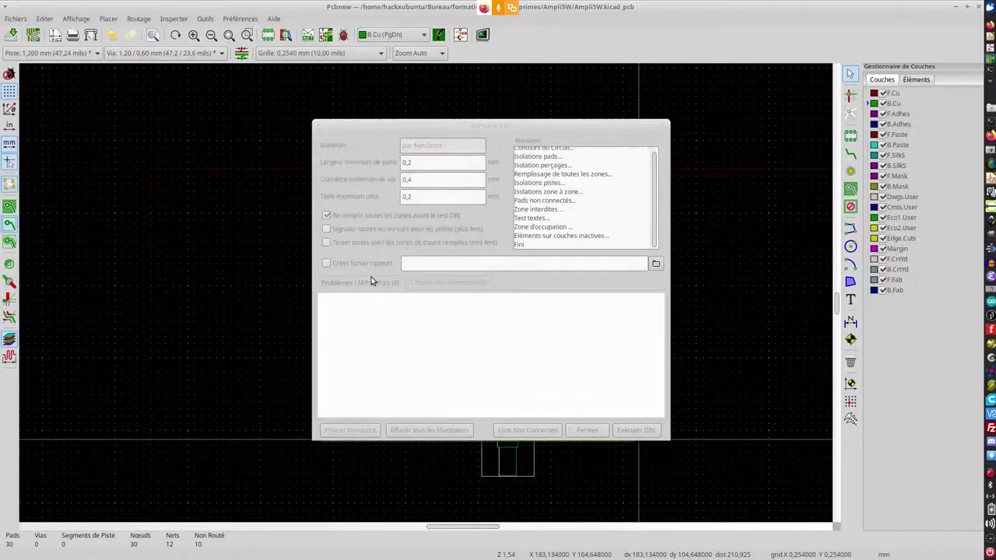
pyautogui.click(466, 285)
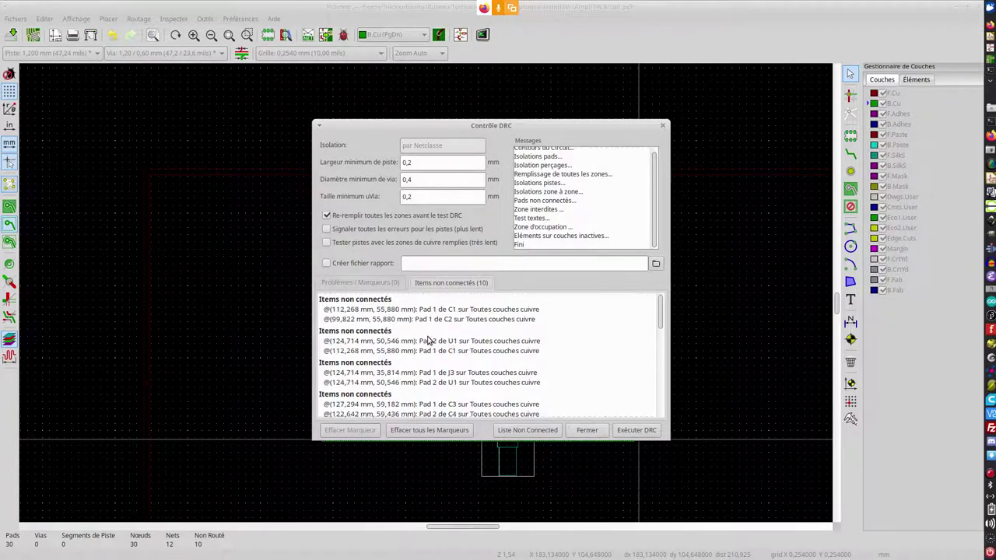
pyautogui.scroll(-5, 427, 340)
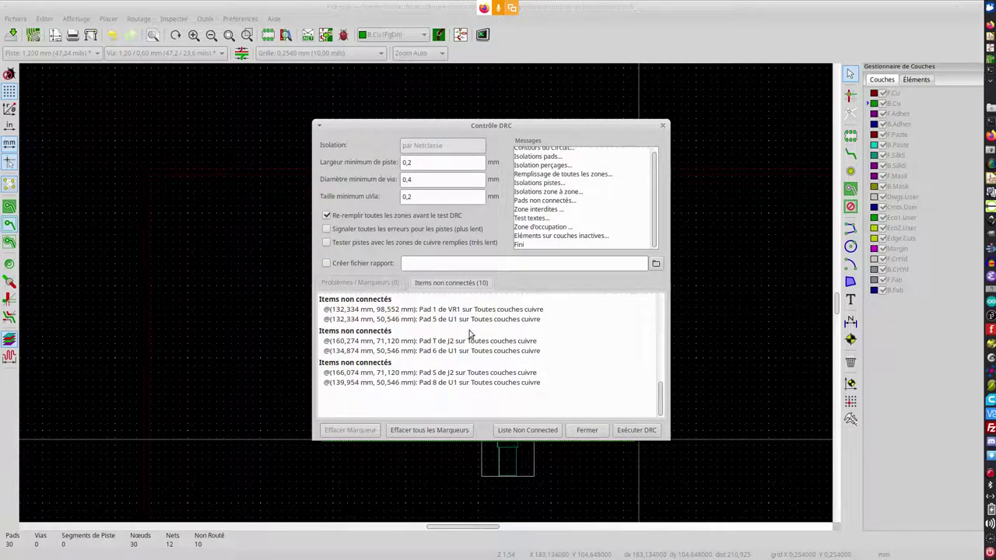
pyautogui.click(587, 429)
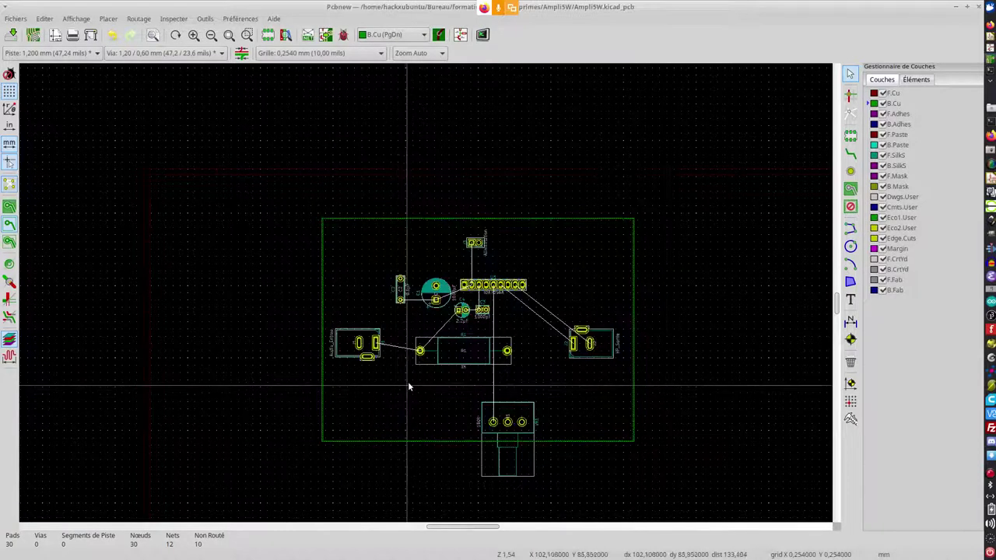
pyautogui.scroll(1, 481, 400)
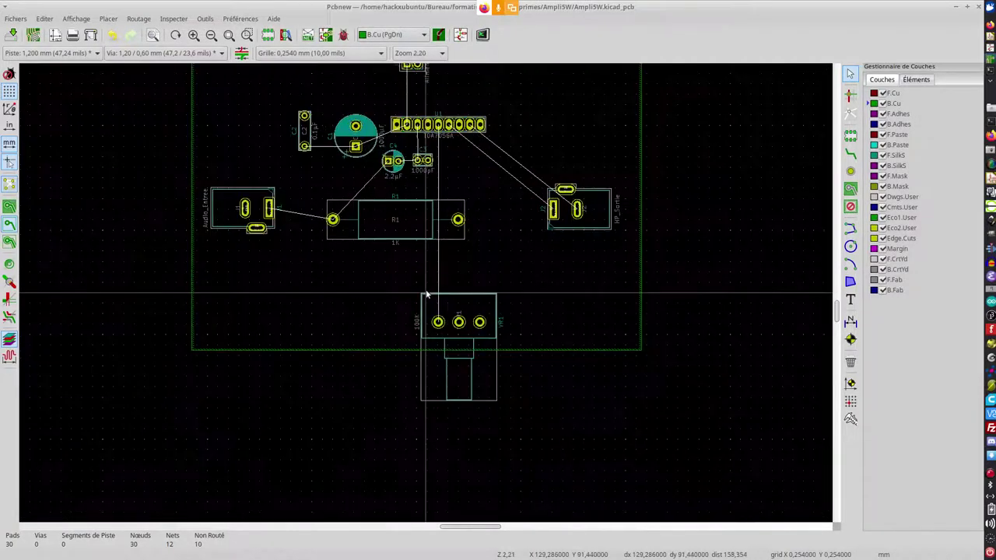
# Display the filled copper of the GND zone to inspect it, and return to the outline-only zone display
pyautogui.click(10, 207)
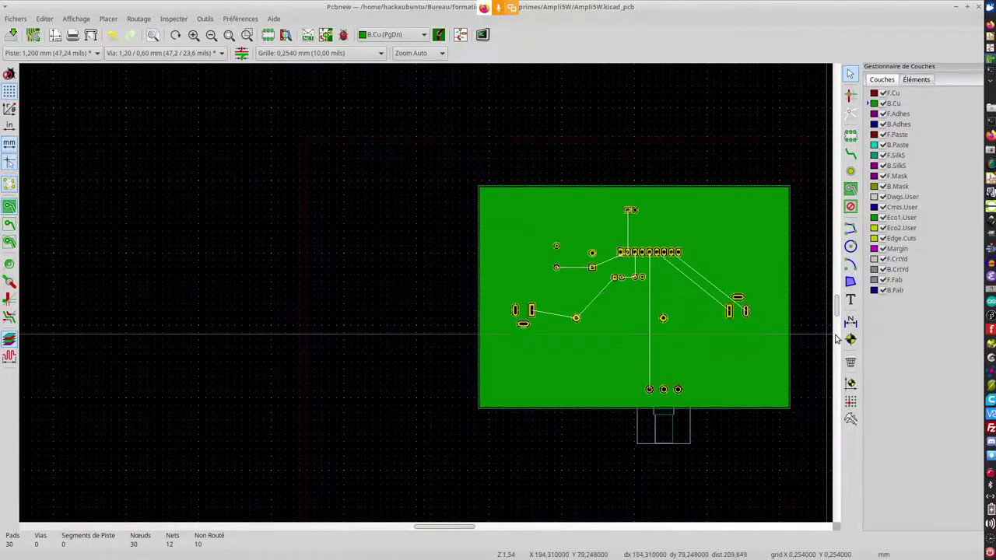
pyautogui.keyDown('ctrl'); pyautogui.hscroll(5, 425, 295); pyautogui.keyUp('ctrl')
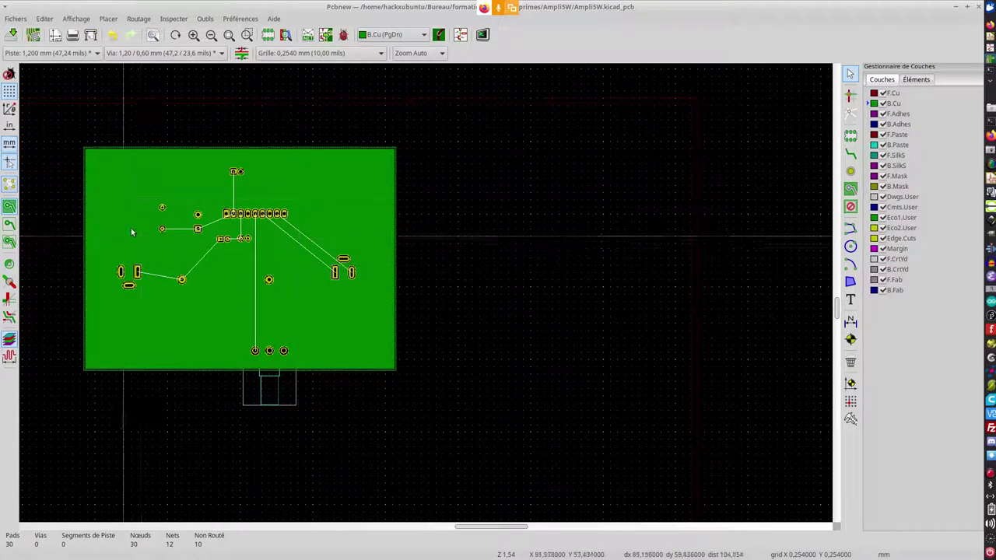
pyautogui.click(9, 227)
pyautogui.click(11, 207)
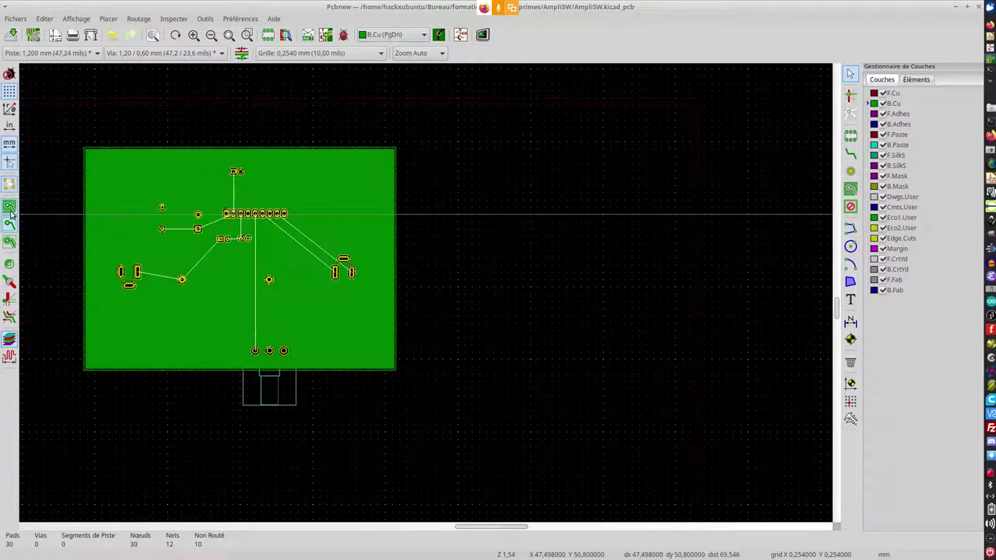
pyautogui.click(9, 225)
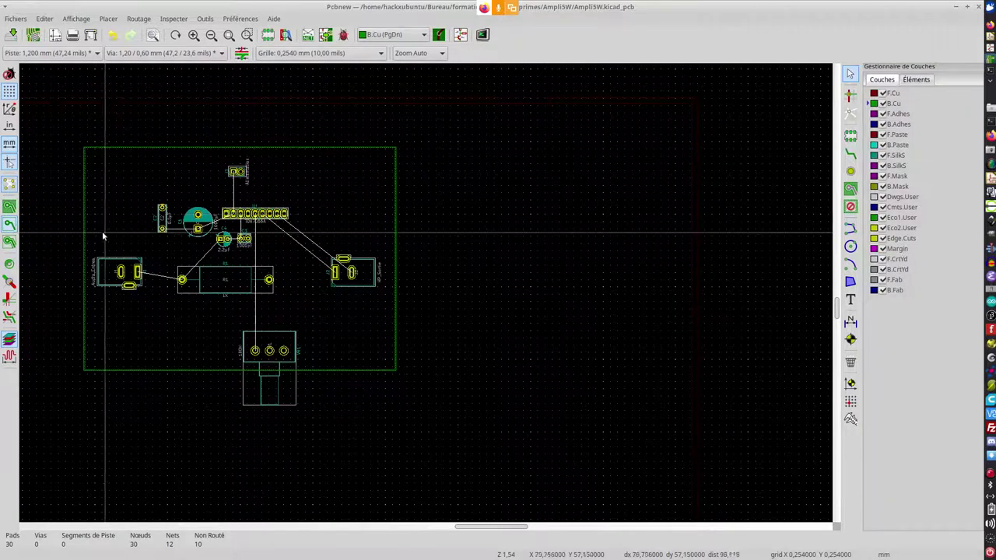
# Route a 1.2 mm track on the F.Cu layer from pad 1 of power connector J3 to pad 2 of U1
pyautogui.scroll(1, 102, 231)
pyautogui.scroll(-1, 744, 379)
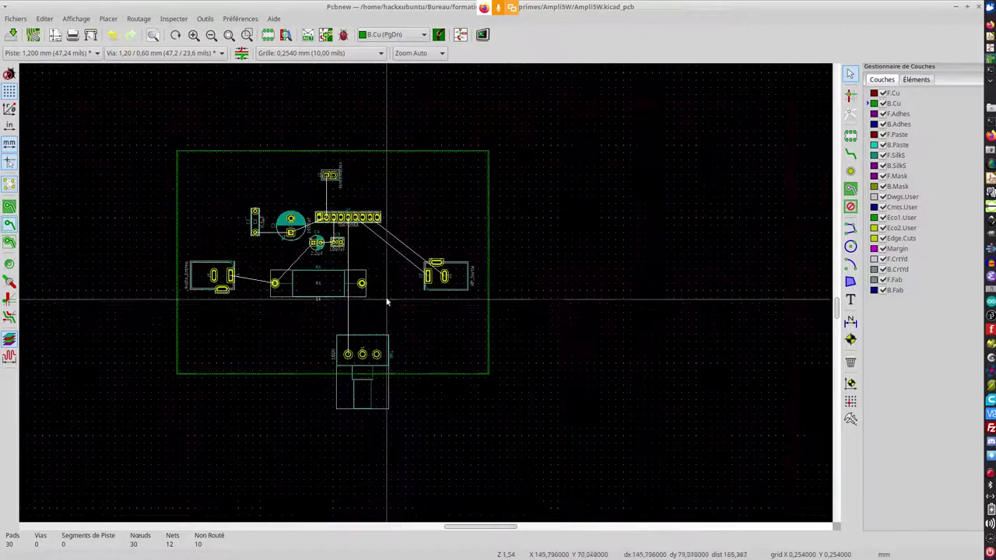
pyautogui.scroll(2, 425, 291)
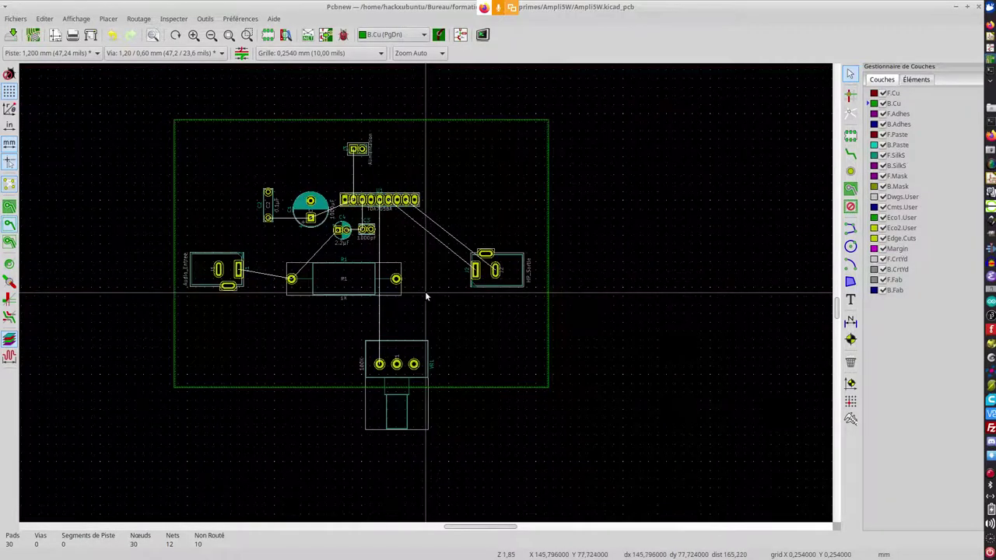
pyautogui.click(885, 93)
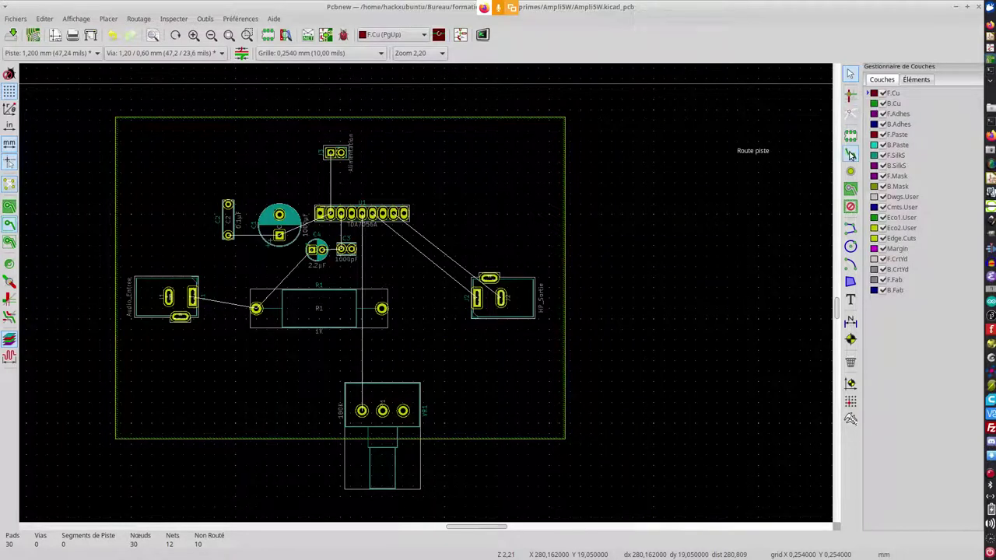
pyautogui.click(851, 156)
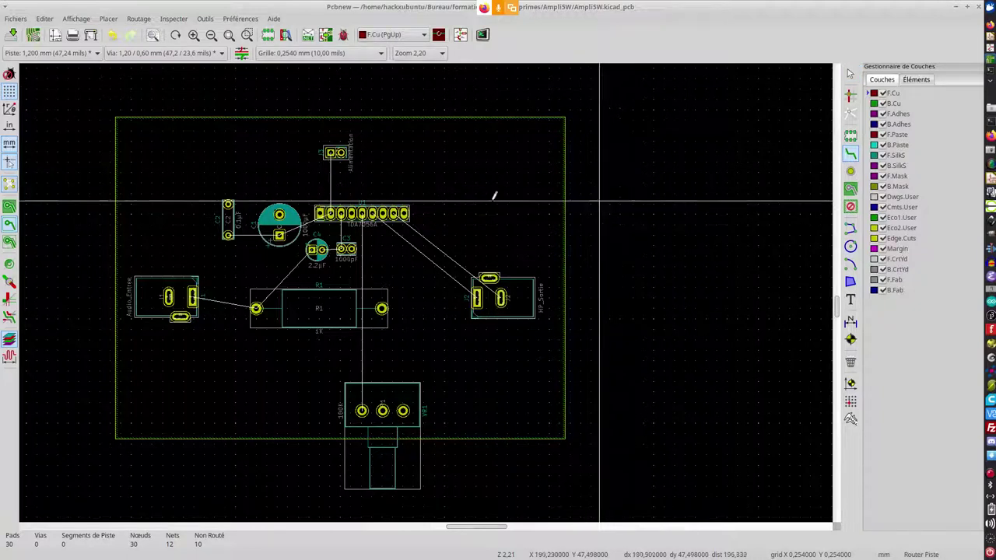
pyautogui.click(331, 152)
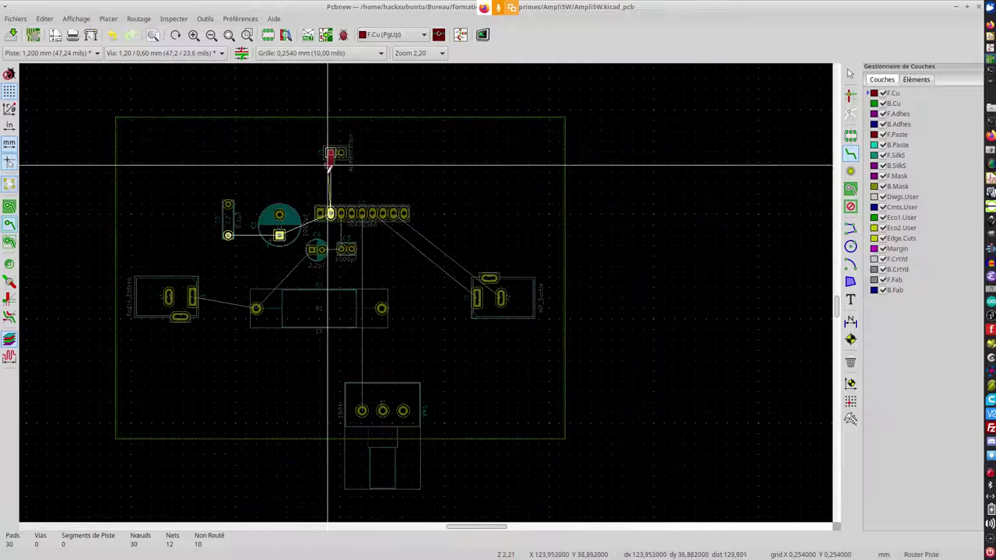
pyautogui.click(330, 213)
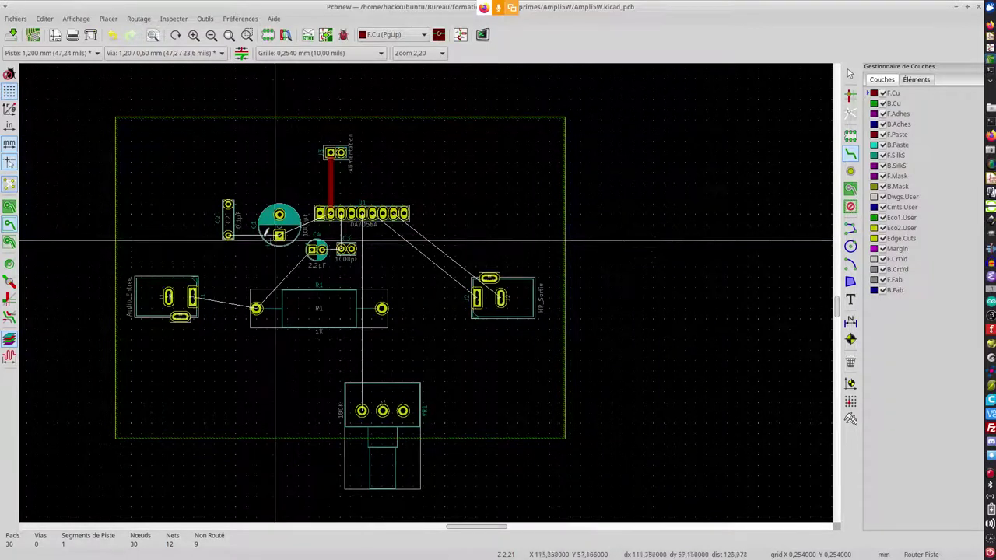
# Route an F.Cu track from pad 1 of C2 through pad 1 of C1 to pad 2 of U1
pyautogui.click(228, 235)
pyautogui.click(279, 235)
pyautogui.click(278, 235)
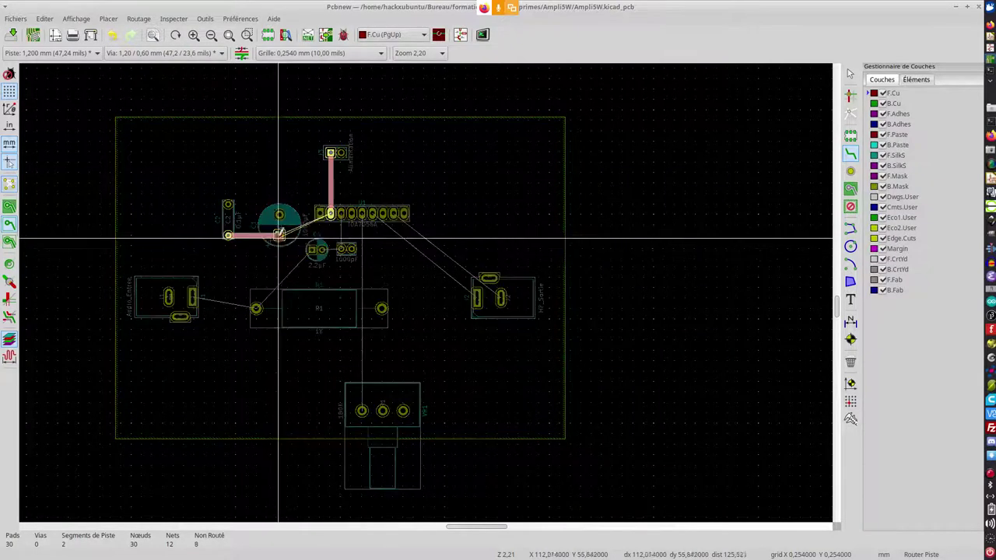
pyautogui.click(331, 218)
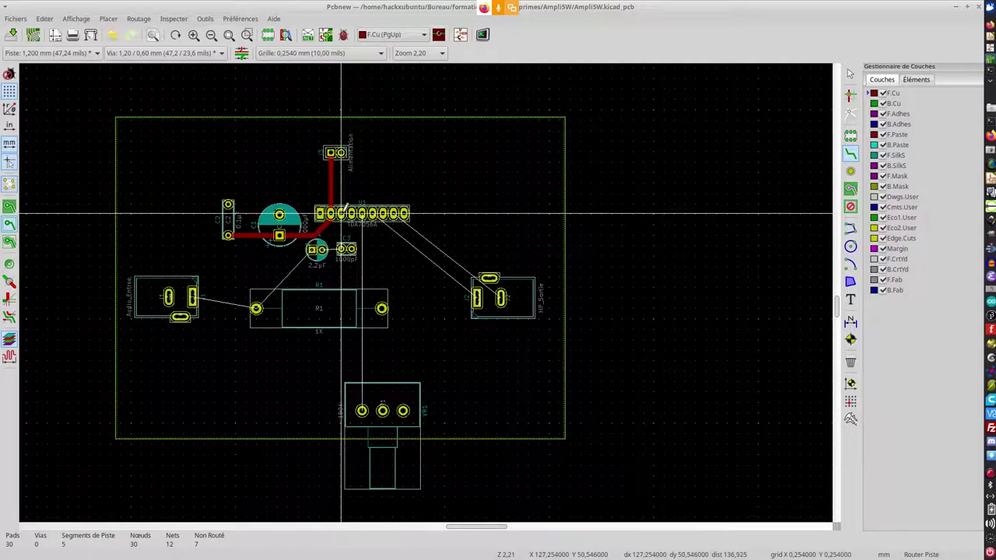
# Route an F.Cu track from pad 3 of U1 through pad 1 of C3 to pad 2 of C4
pyautogui.click(341, 213)
pyautogui.click(322, 249)
pyautogui.click(322, 249)
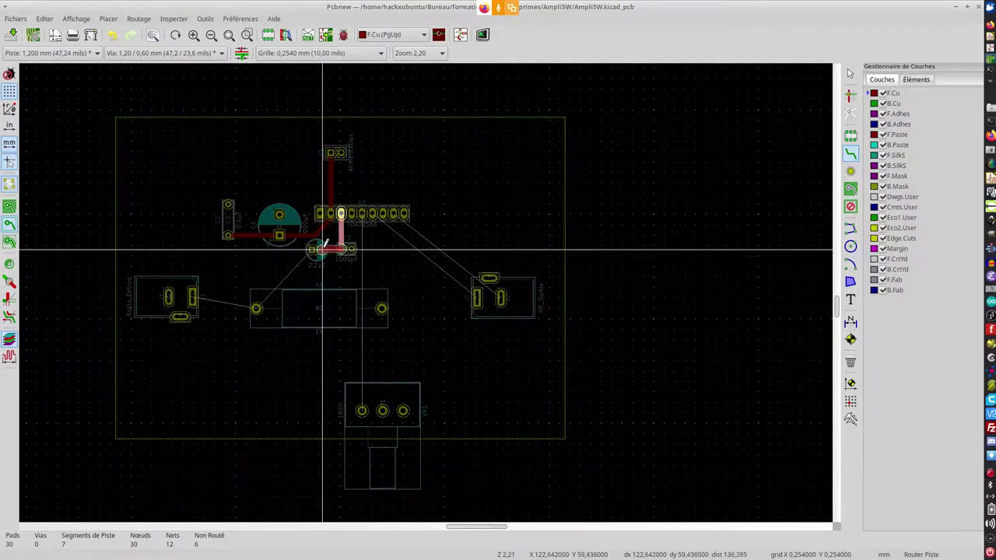
pyautogui.press('Escape')
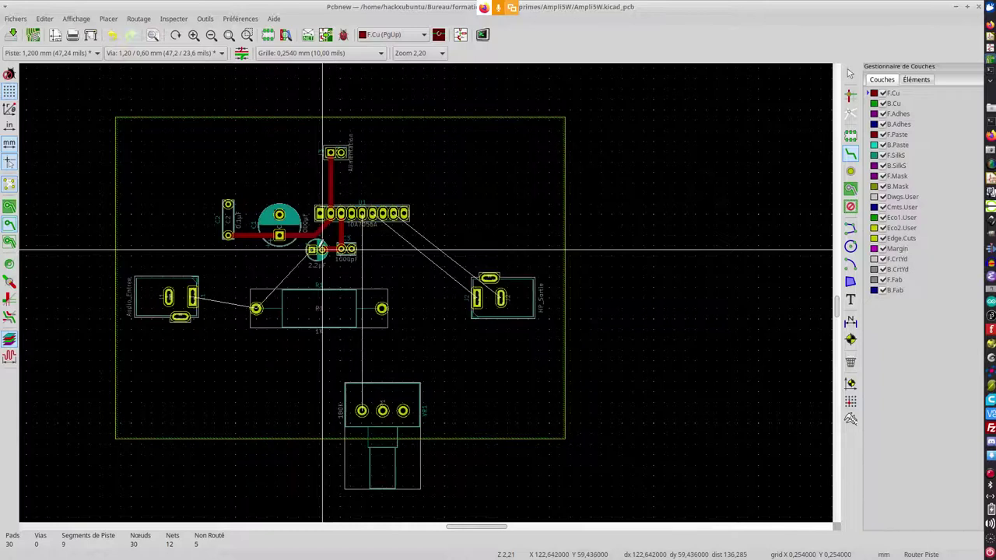
# Route F.Cu tracks from pad 1 of C4 to the nearer pad of R1, and from pad T of J1 to that same pad
pyautogui.click(313, 249)
pyautogui.click(256, 308)
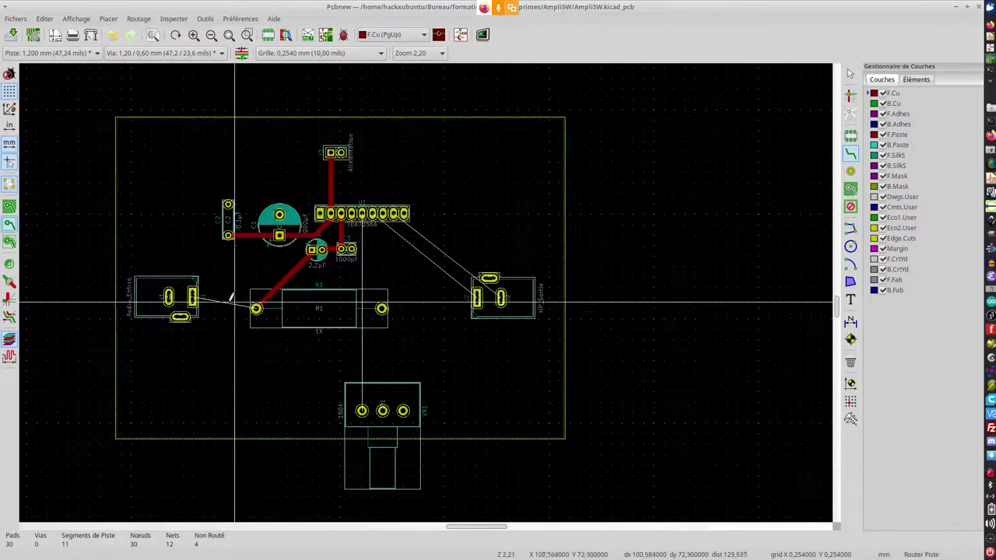
pyautogui.click(257, 308)
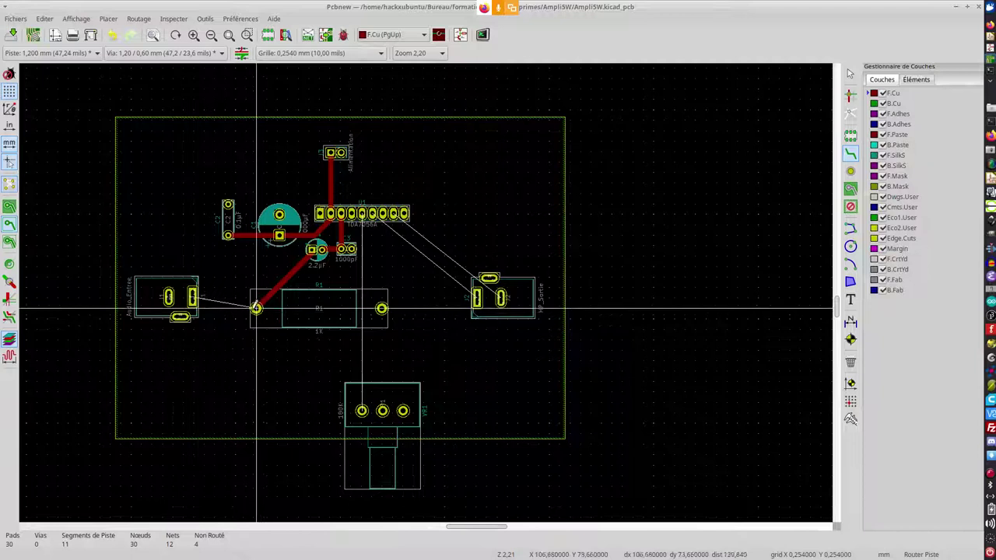
pyautogui.click(194, 297)
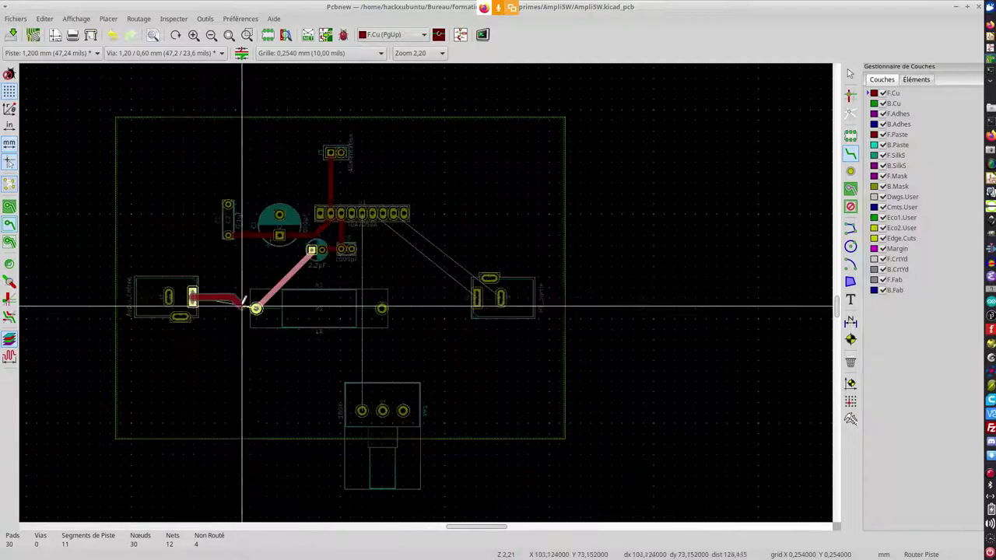
pyautogui.click(256, 308)
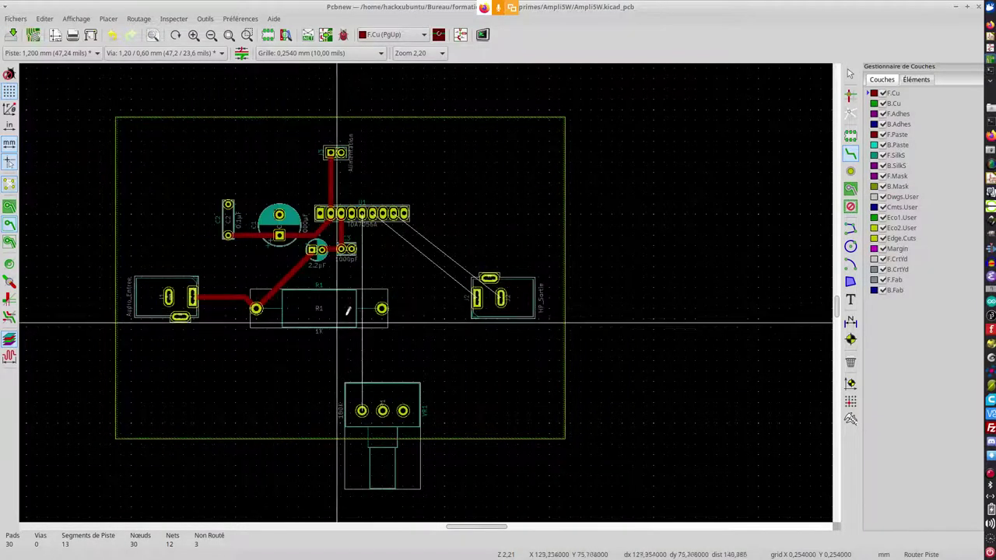
# Route an F.Cu track from pad 5 of U1 straight down to the nearest pad of potentiometer VR1
pyautogui.hotkey('alt', 'Tab')
pyautogui.hotkey('alt', 'Tab')
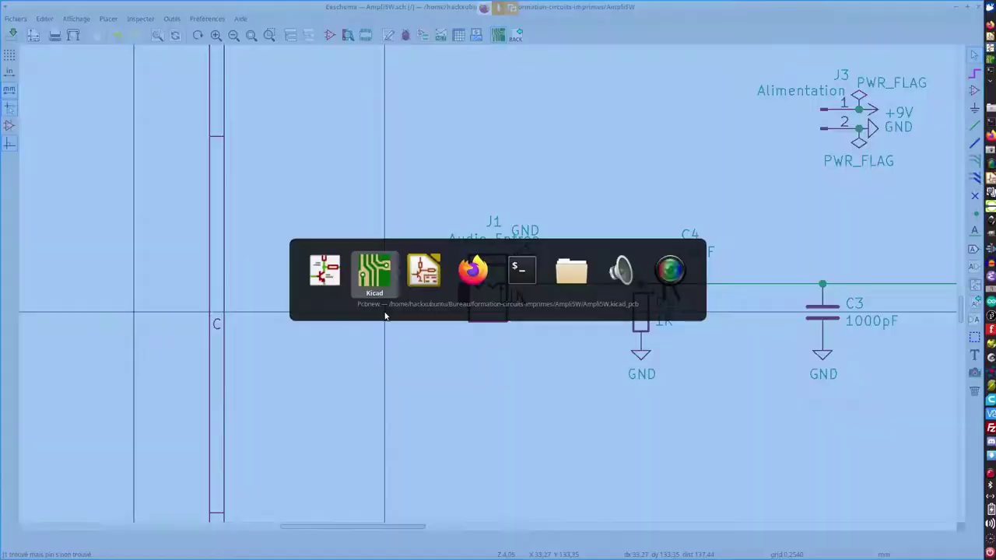
pyautogui.scroll(-2, 395, 325)
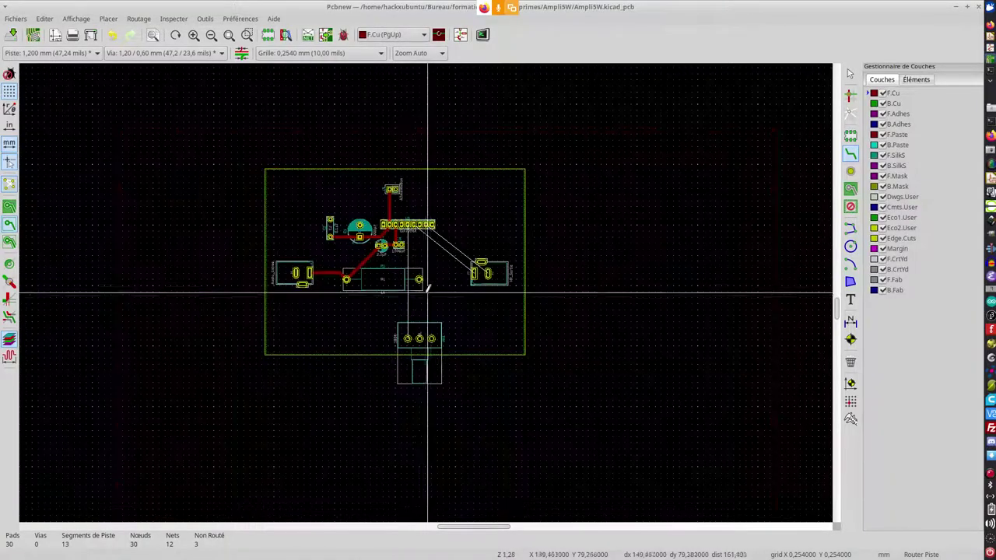
pyautogui.scroll(3, 417, 220)
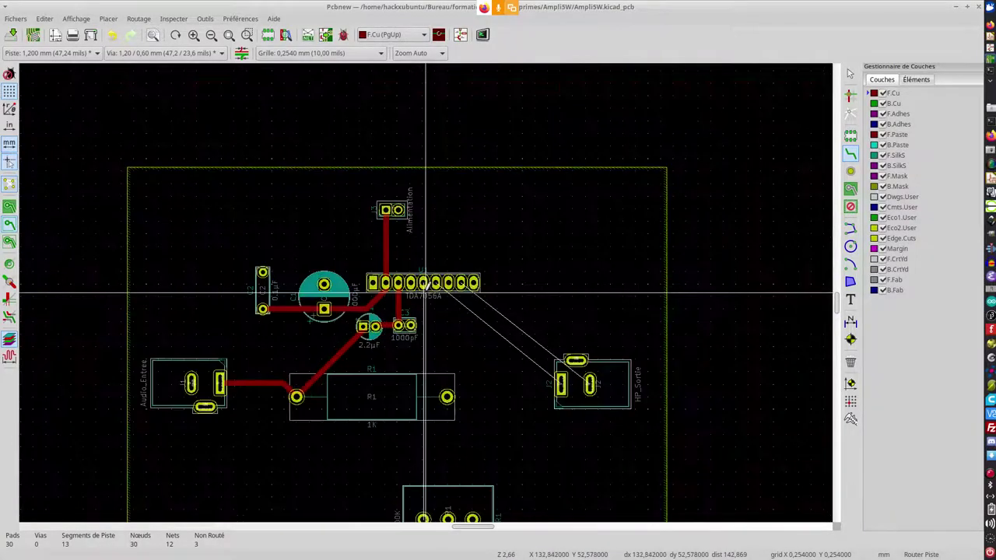
pyautogui.click(422, 286)
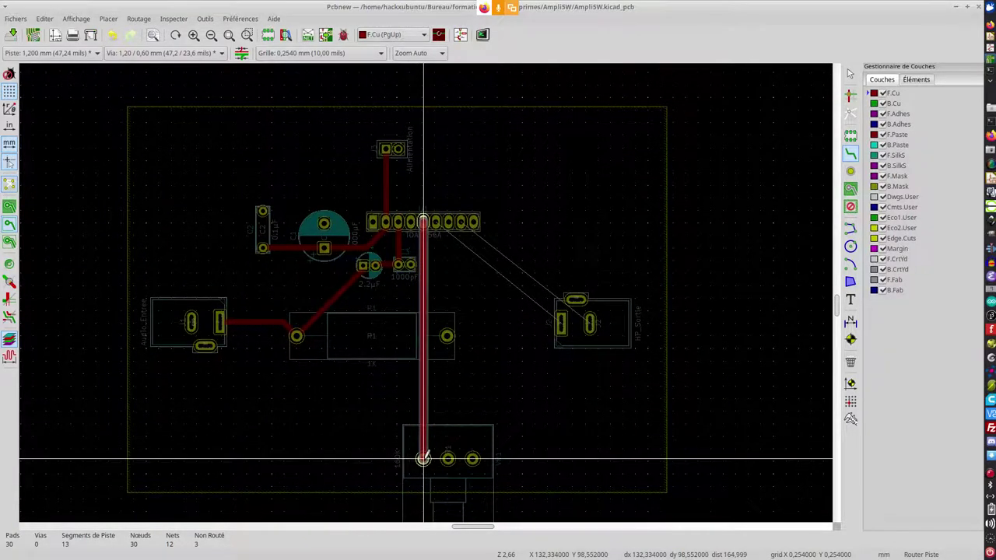
pyautogui.click(424, 458)
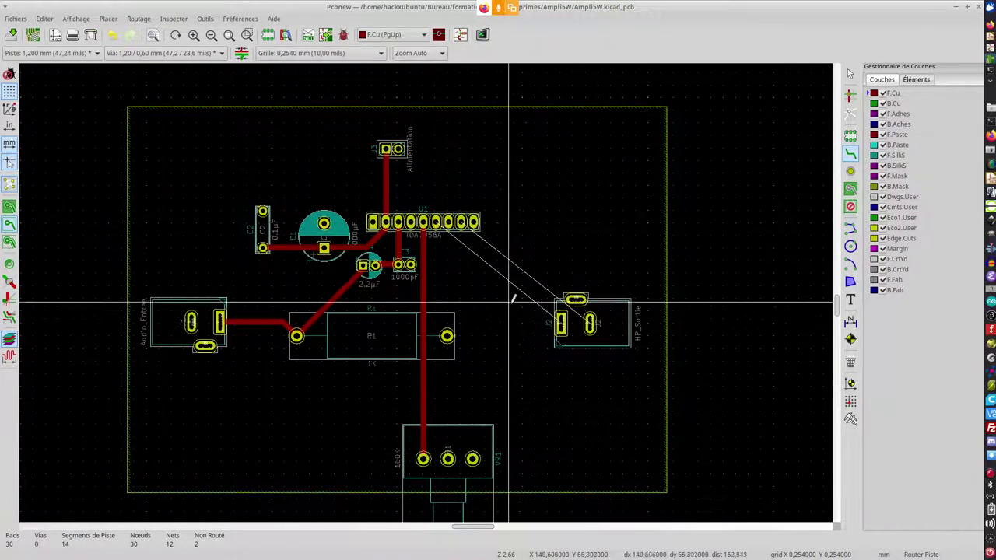
# Route F.Cu tracks from pad 6 of U1 to pad T of J2 and from pad 8 of U1 to pad S of J2
pyautogui.scroll(1, 549, 320)
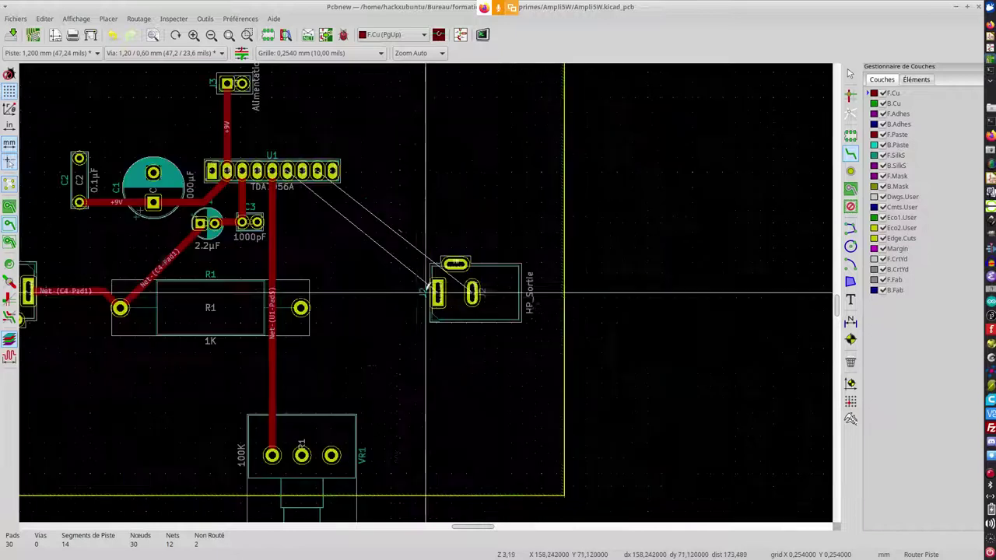
pyautogui.click(288, 170)
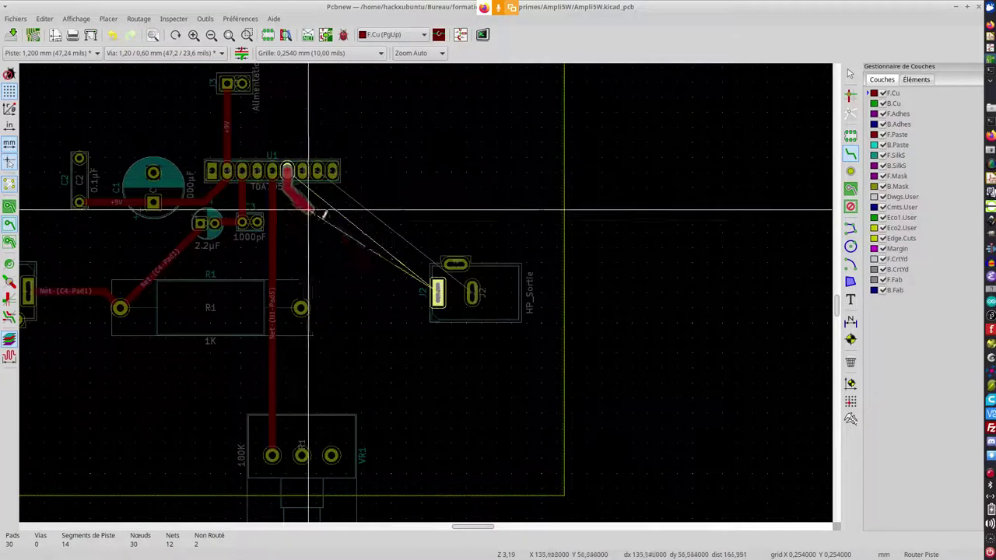
pyautogui.click(438, 294)
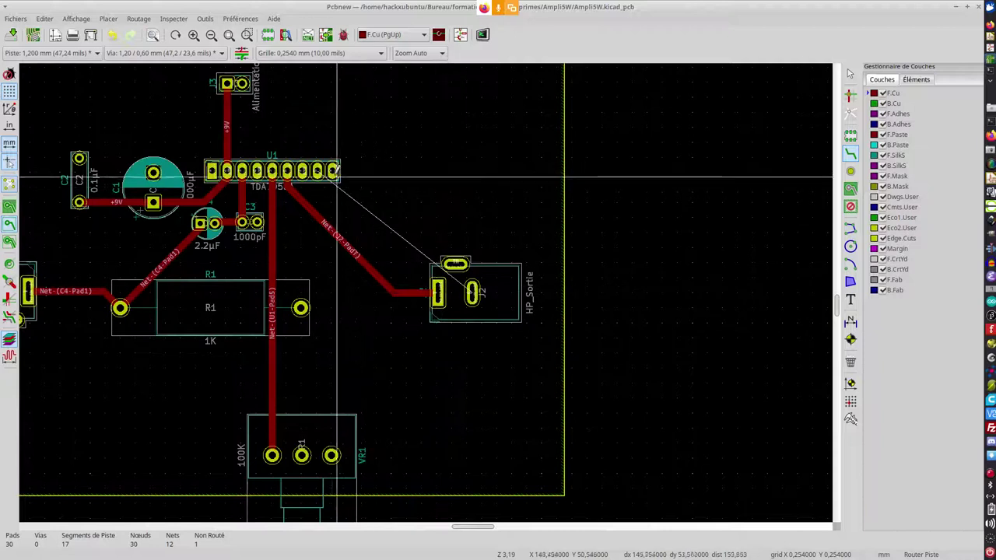
pyautogui.click(318, 170)
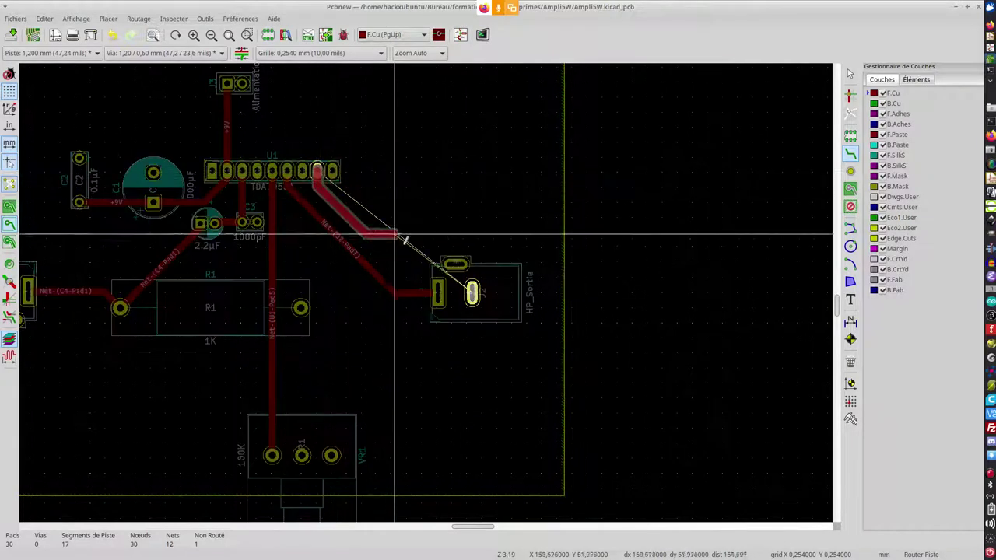
pyautogui.click(471, 294)
pyautogui.scroll(-2, 471, 294)
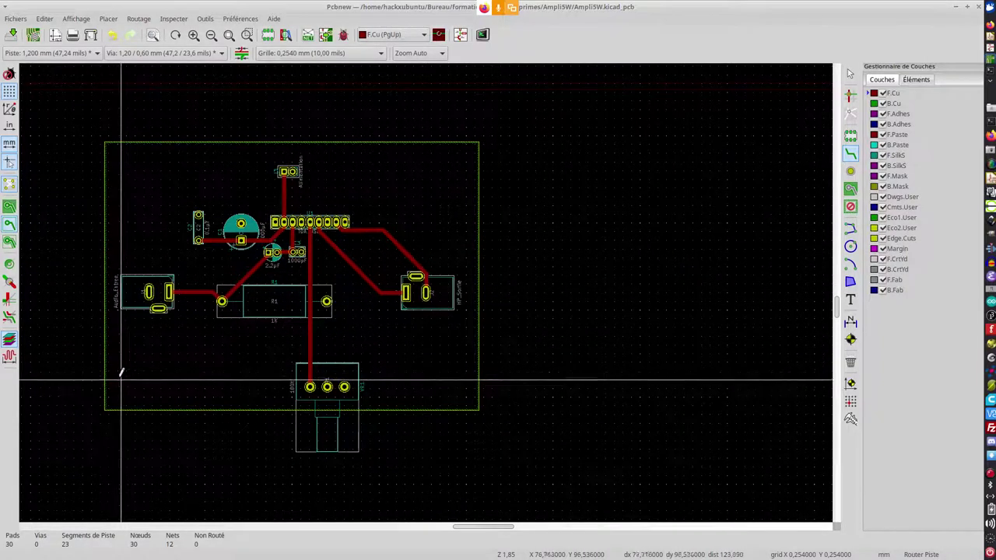
# Run the design rule check with zone refilling enabled, review the problem and unconnected item lists, and close the check
pyautogui.click(343, 36)
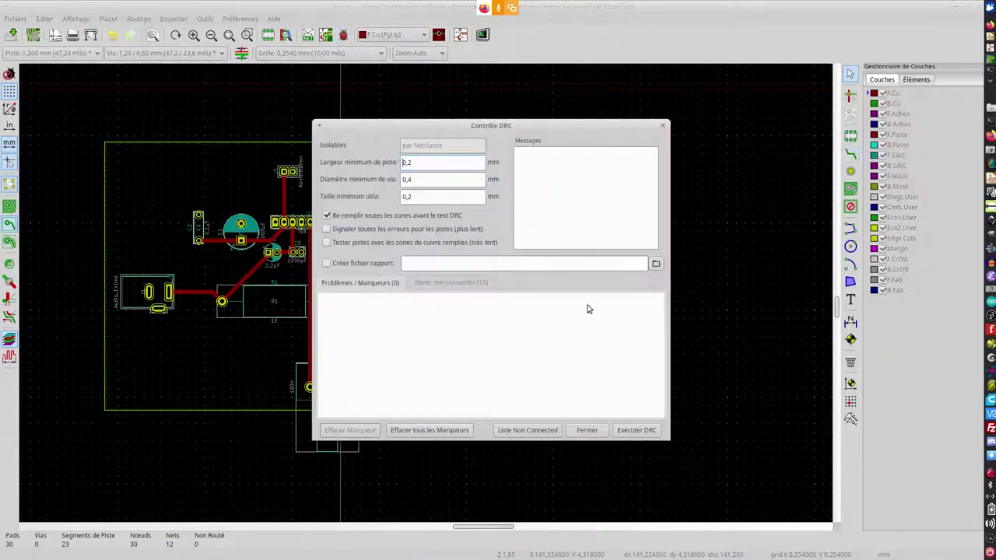
pyautogui.click(647, 430)
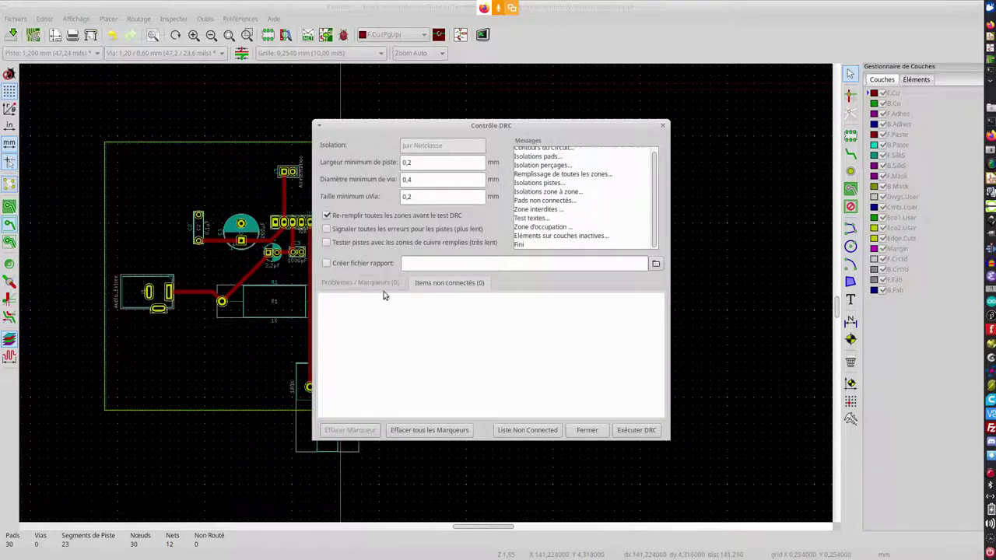
pyautogui.click(362, 283)
pyautogui.click(435, 284)
pyautogui.click(587, 430)
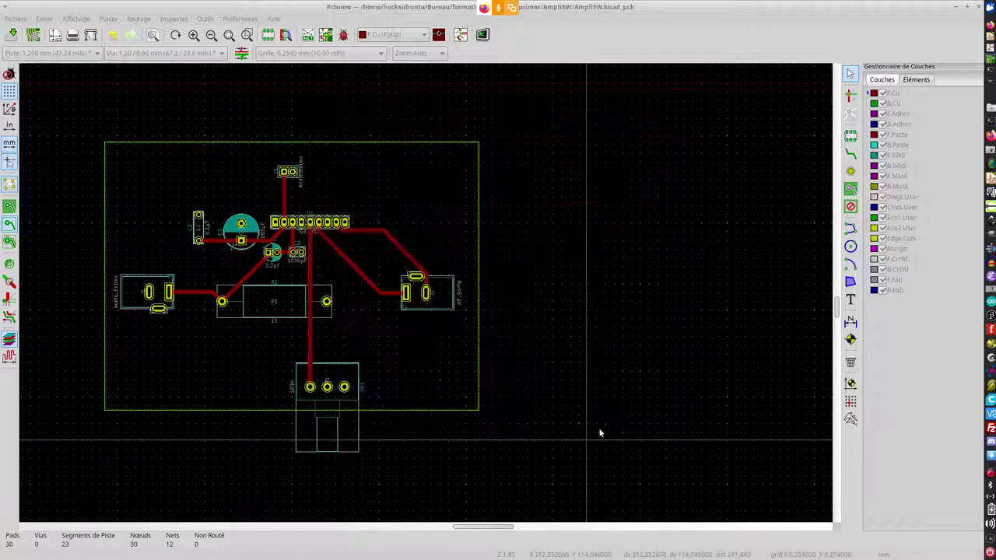
# Display the filled copper of the GND zone and examine the clearance around the pads of output connector J2
pyautogui.scroll(-2, 437, 284)
pyautogui.scroll(4, 428, 288)
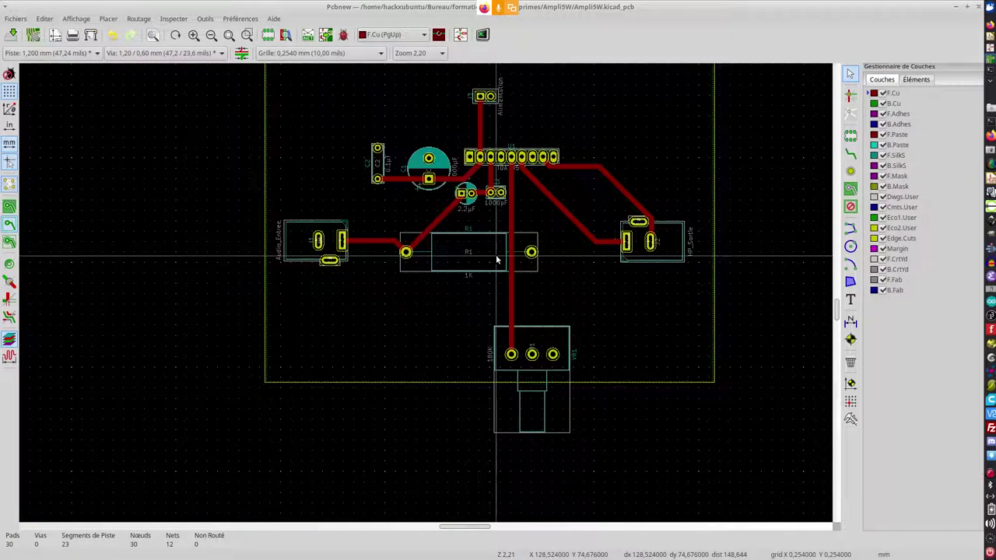
pyautogui.press('Home')
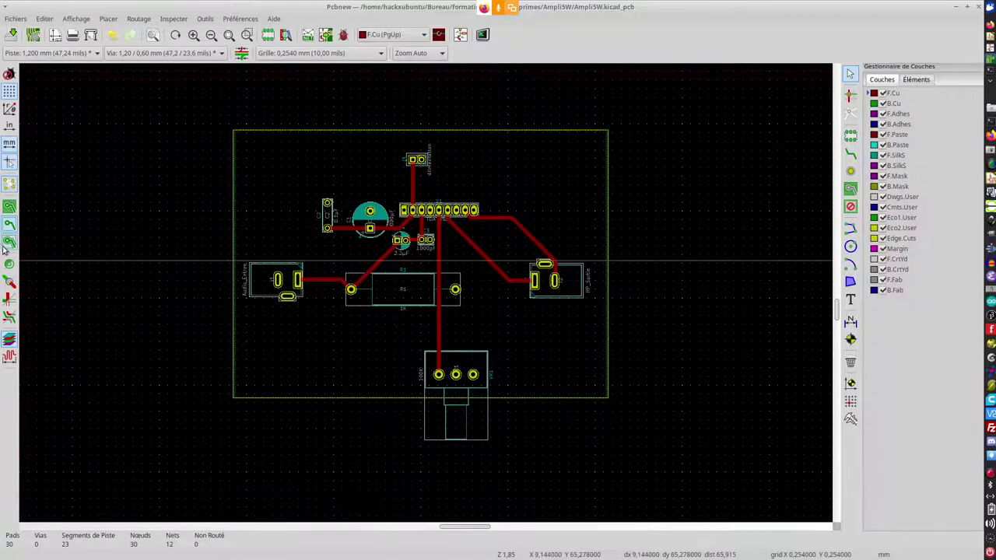
pyautogui.click(9, 208)
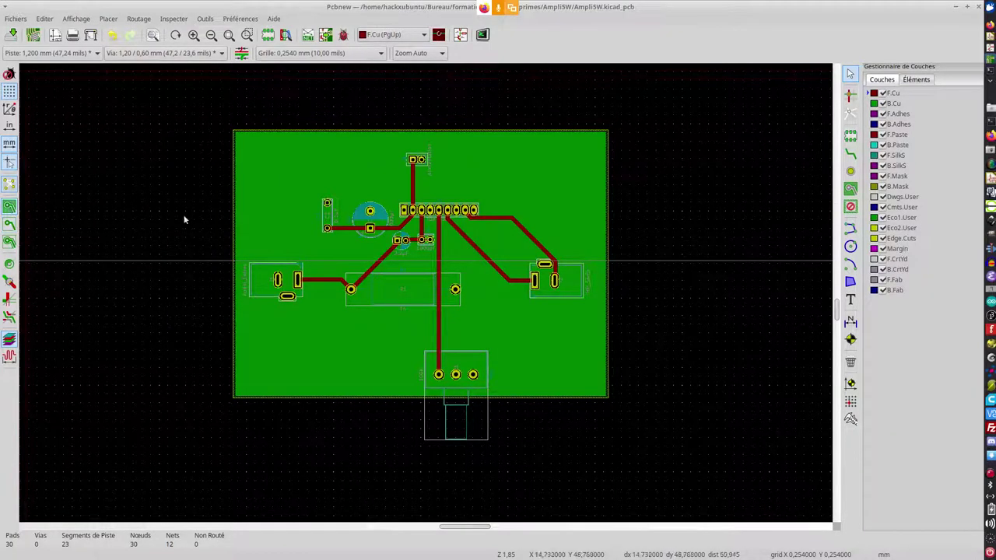
pyautogui.scroll(3, 541, 290)
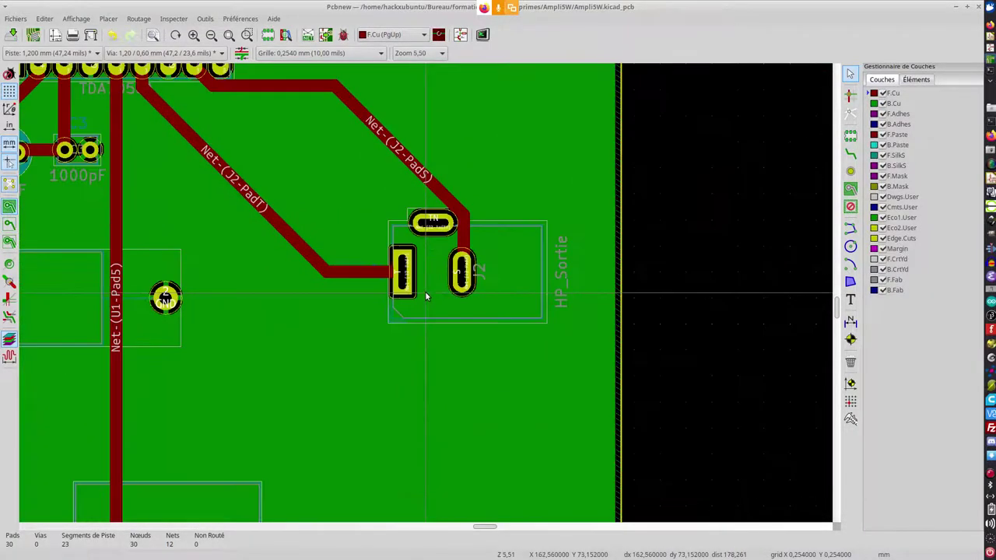
pyautogui.scroll(2, 424, 291)
pyautogui.scroll(2, 473, 201)
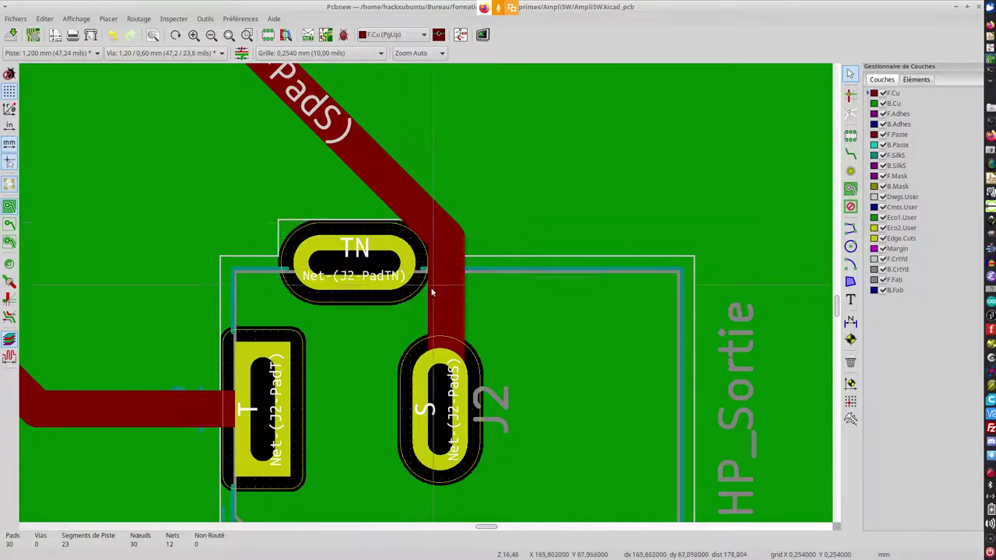
# Toggle the visibility of the F.CrtYd layer to identify the courtyard outline around J2, leaving the layer shown
pyautogui.click(875, 260)
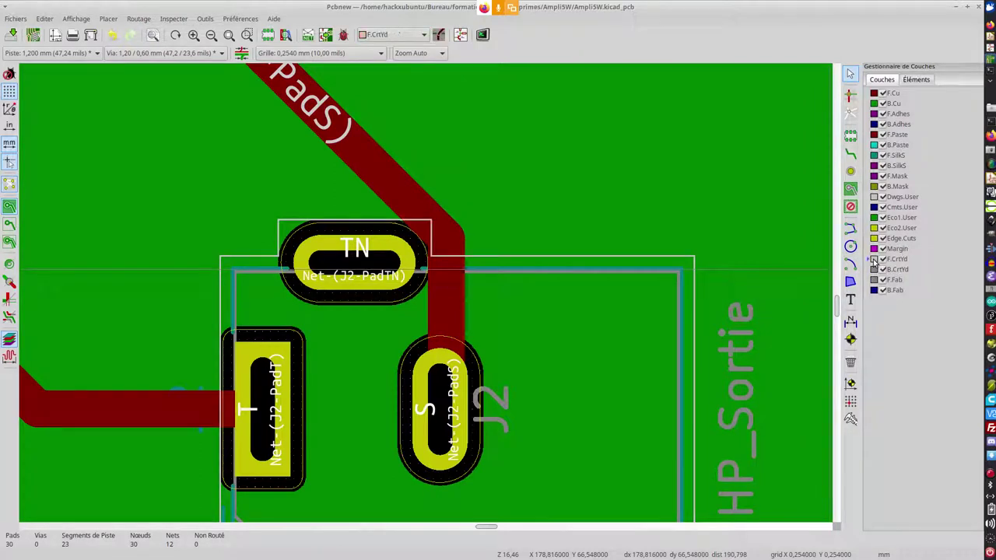
pyautogui.click(883, 269)
pyautogui.click(883, 258)
pyautogui.click(883, 258)
pyautogui.click(883, 258)
pyautogui.click(883, 259)
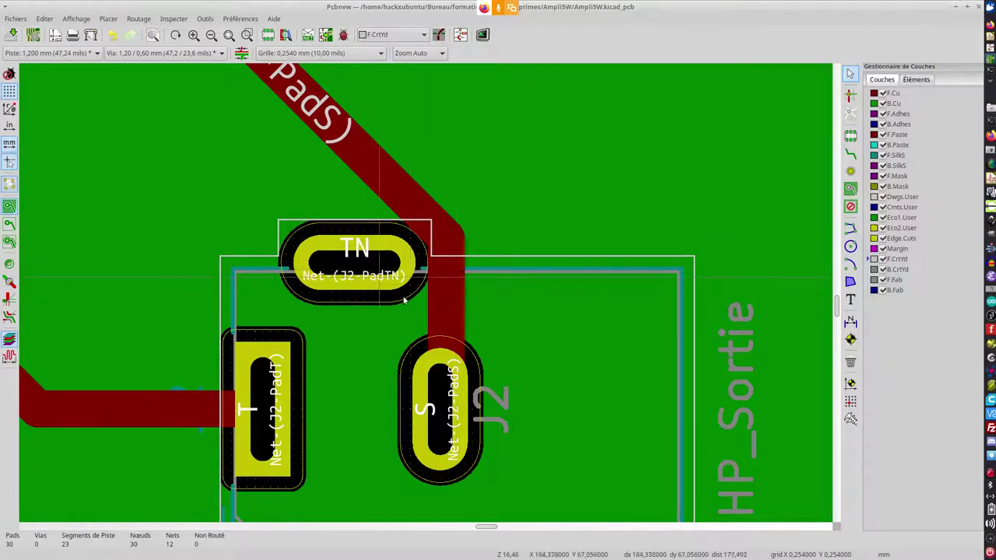
# Examine the track passing beside pad TN of J2 and the whole board, and return to the outline-only zone display
pyautogui.scroll(1, 402, 266)
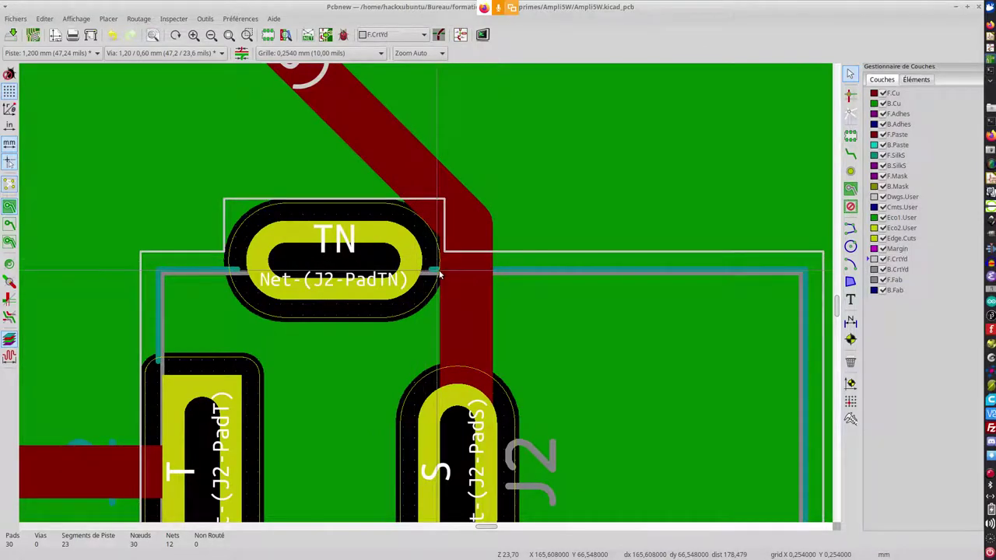
pyautogui.scroll(-5, 439, 274)
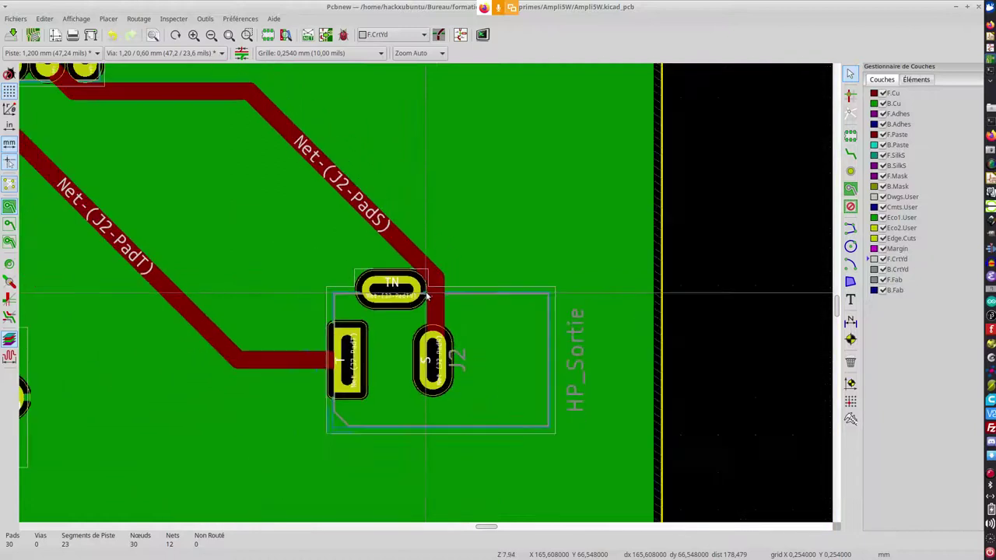
pyautogui.scroll(2, 426, 294)
pyautogui.scroll(-2, 428, 293)
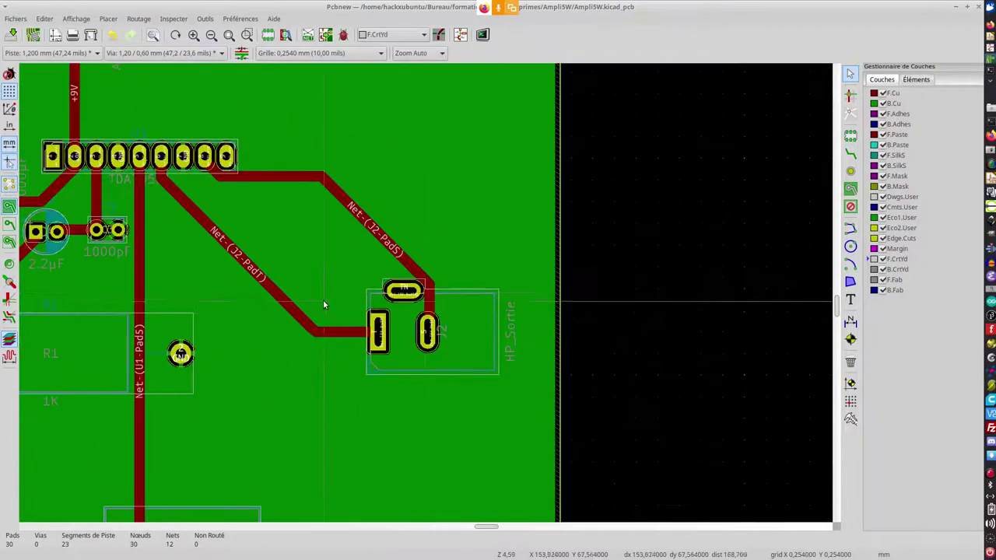
pyautogui.scroll(2, 436, 289)
pyautogui.scroll(-2, 447, 294)
pyautogui.scroll(-3, 456, 293)
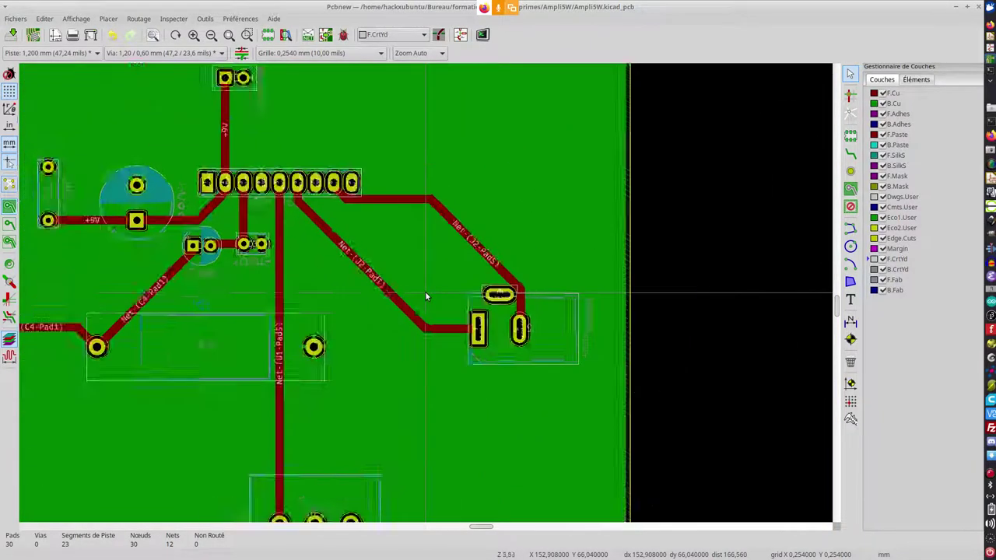
pyautogui.scroll(-3, 200, 310)
pyautogui.scroll(2, 436, 292)
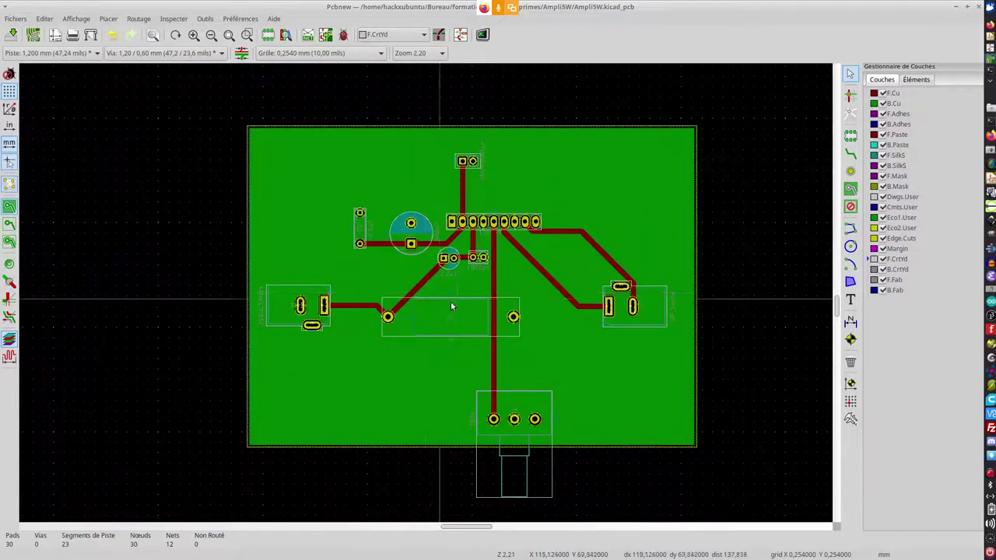
pyautogui.click(9, 224)
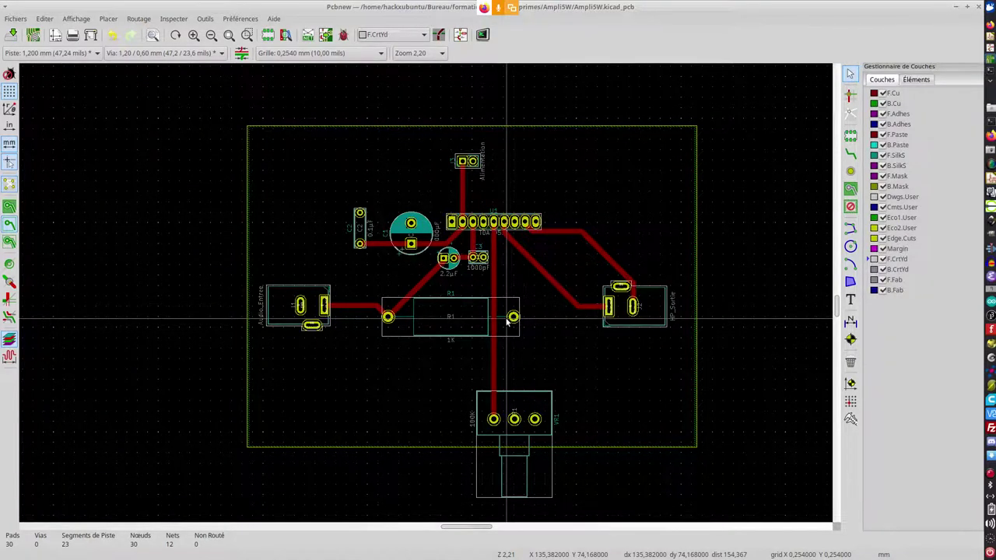
pyautogui.scroll(1, 520, 339)
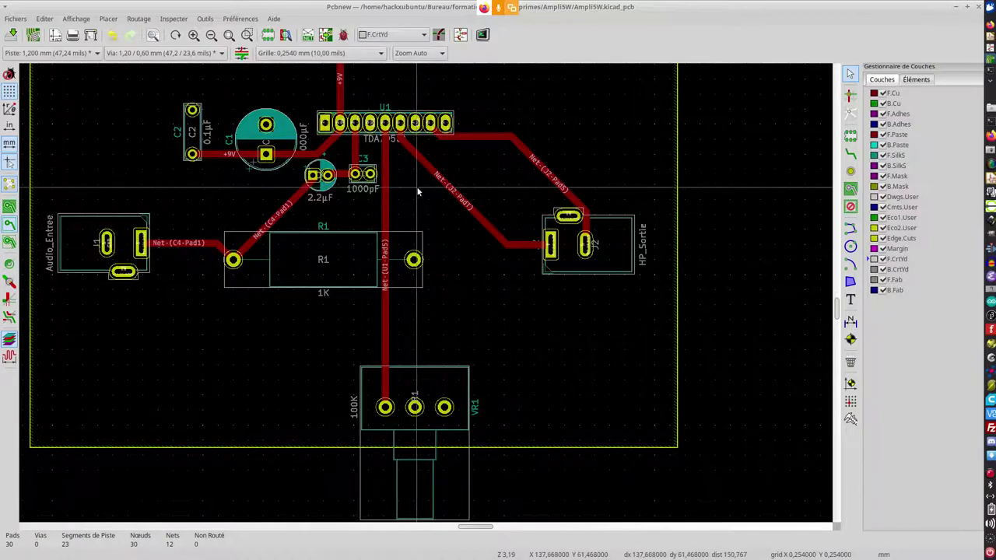
pyautogui.scroll(-1, 436, 249)
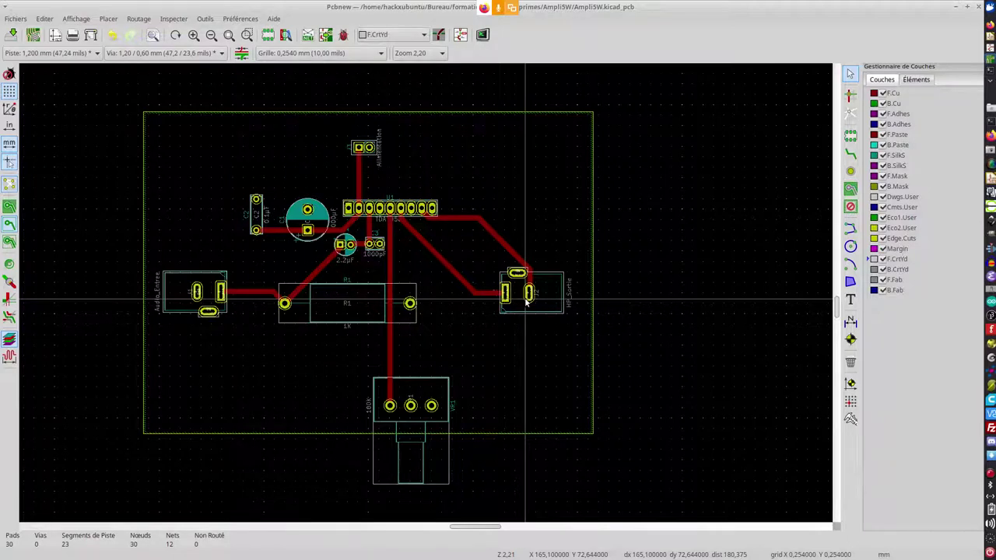
pyautogui.scroll(1, 330, 333)
pyautogui.scroll(-2, 425, 291)
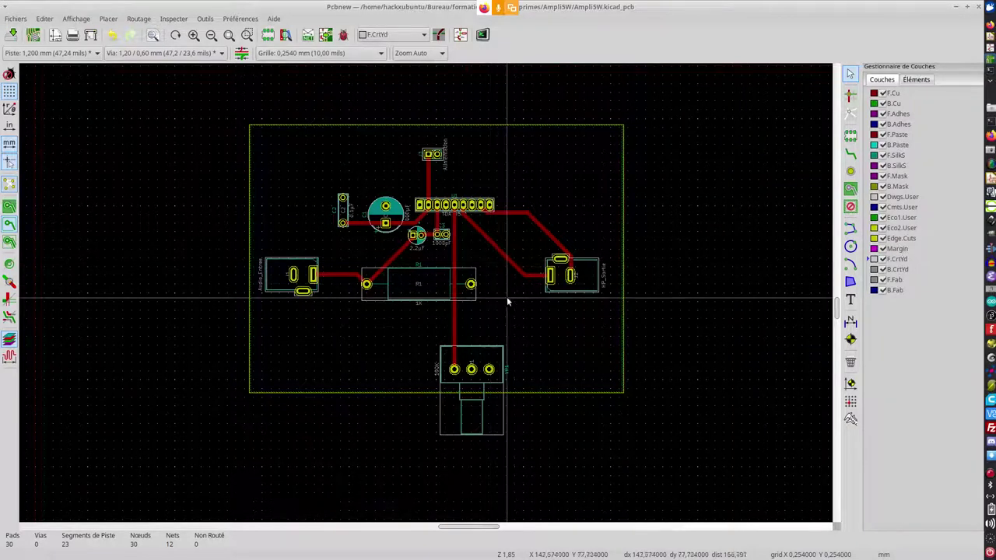
pyautogui.scroll(1, 571, 287)
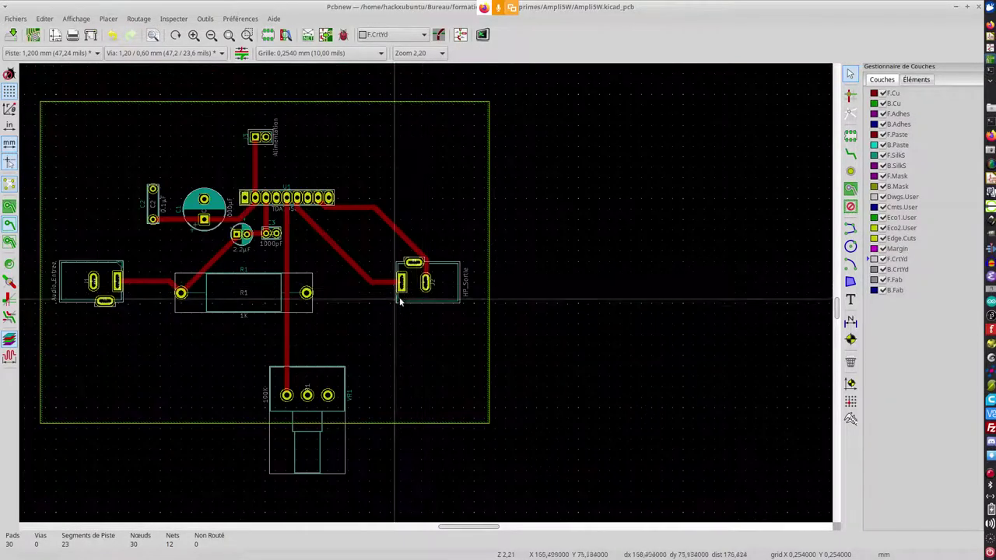
pyautogui.scroll(-2, 402, 295)
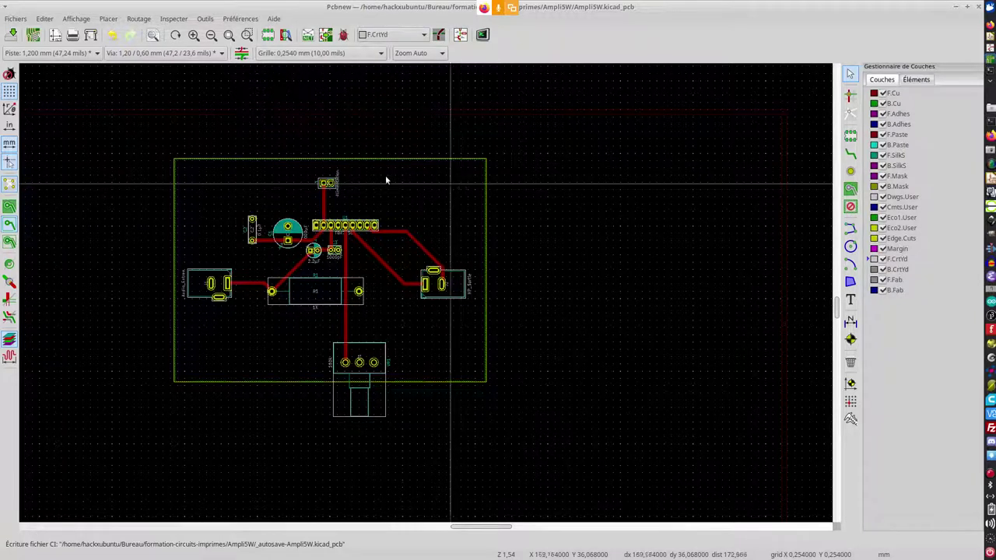
# Examine power connector J3, the whole board layout and the track leaving input connector J1
pyautogui.scroll(1, 326, 183)
pyautogui.scroll(4, 426, 295)
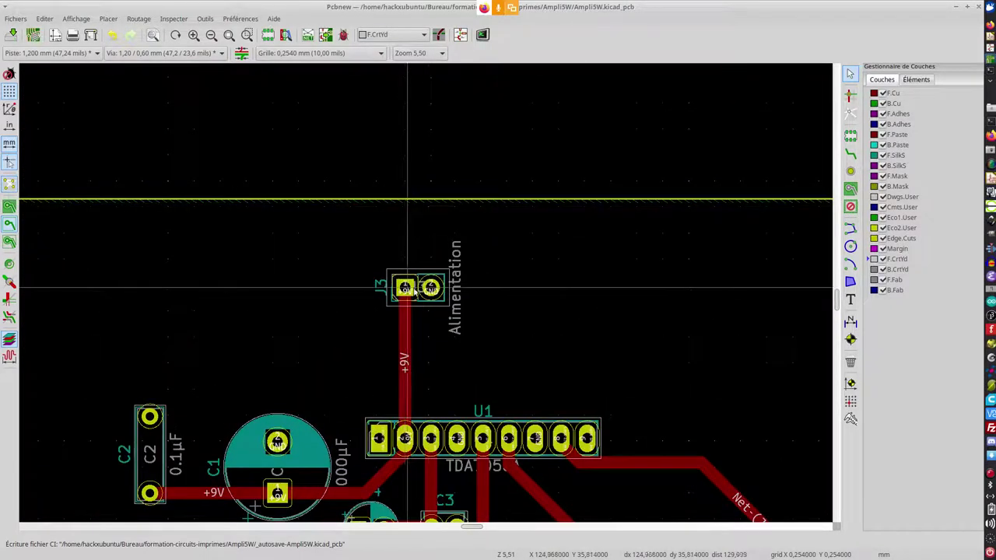
pyautogui.scroll(-5, 438, 288)
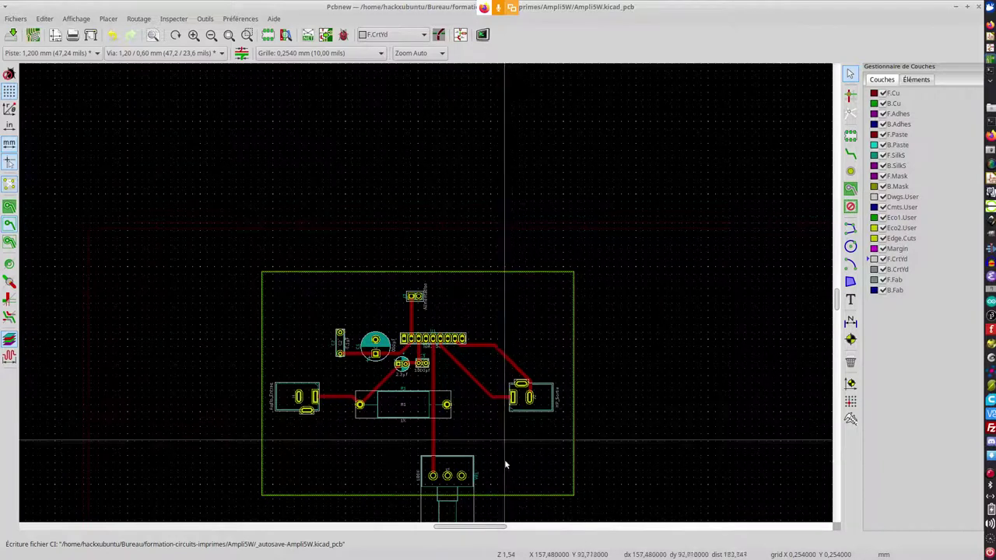
pyautogui.press('F4')
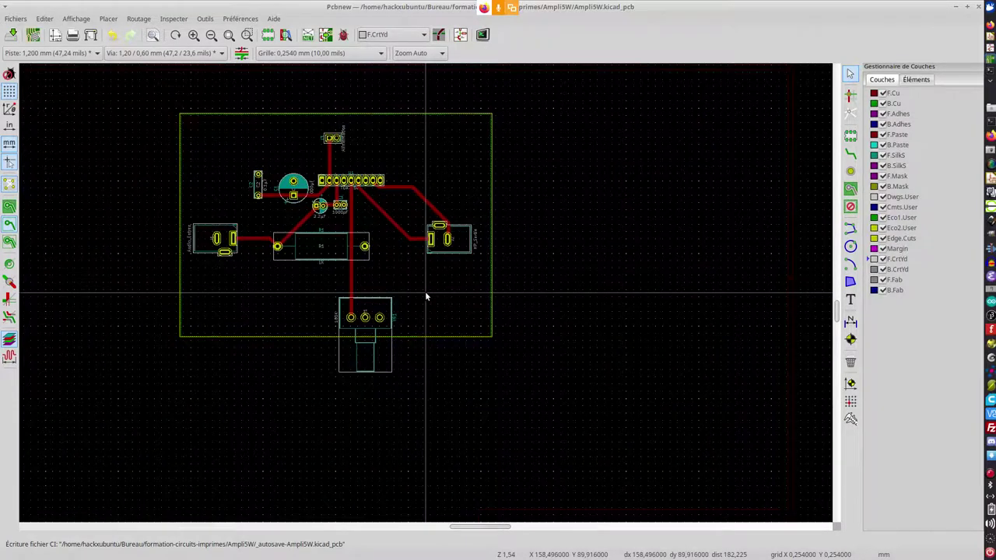
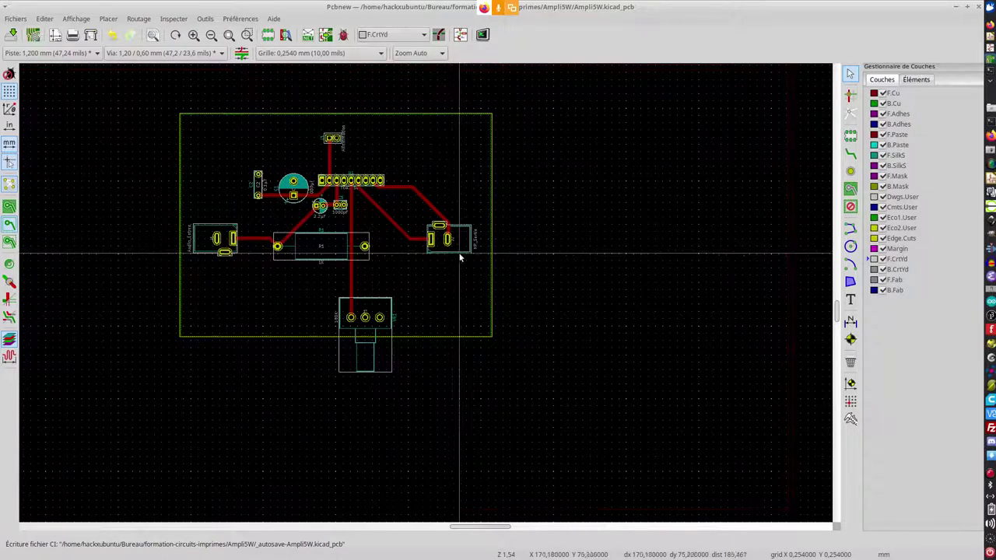
pyautogui.scroll(1, 398, 252)
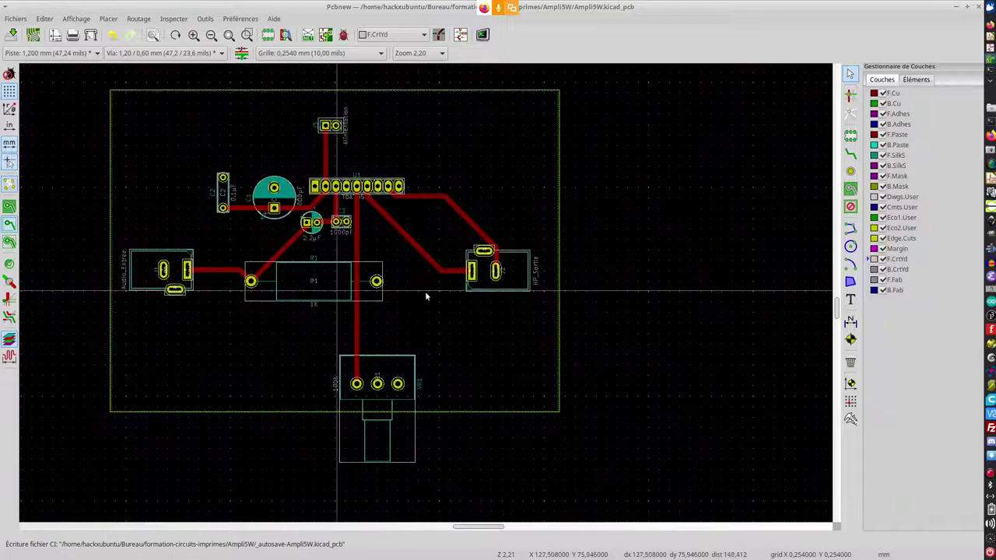
pyautogui.scroll(1, 424, 294)
pyautogui.scroll(1, 260, 273)
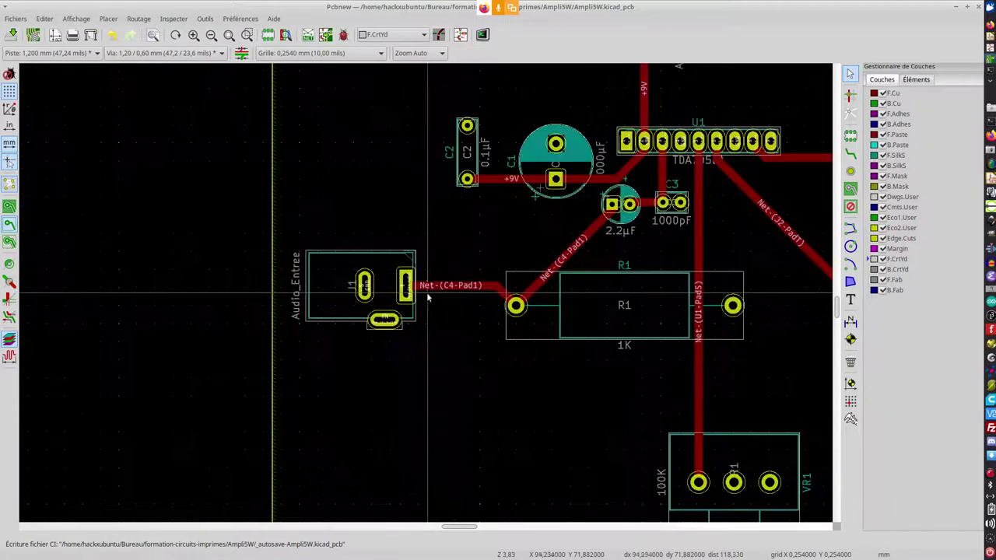
pyautogui.scroll(-1, 519, 170)
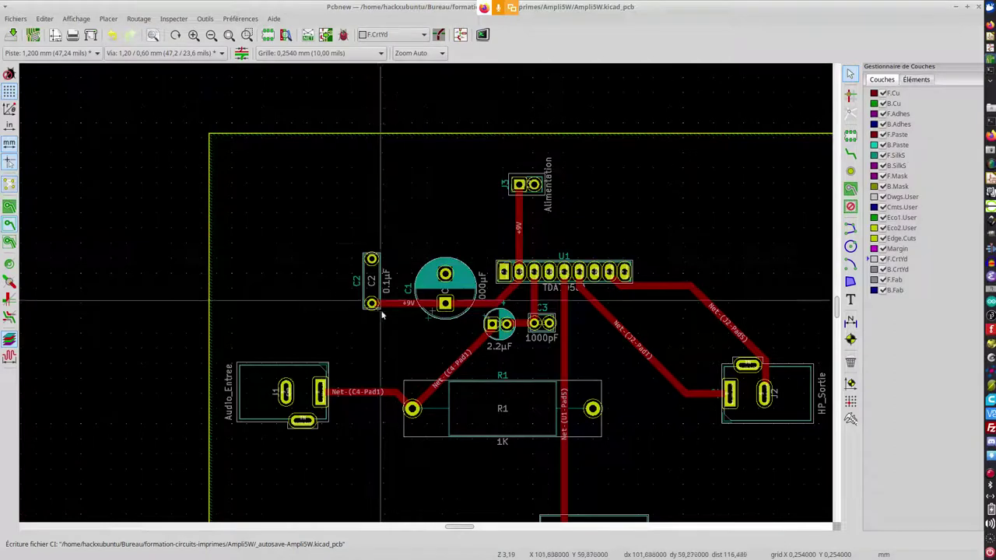
# Switch to the Eeschema schematic, examine the circuit between J1, R1, C4, C3 and U1, and return to the Pcbnew board
pyautogui.hotkey('alt', 'Tab')
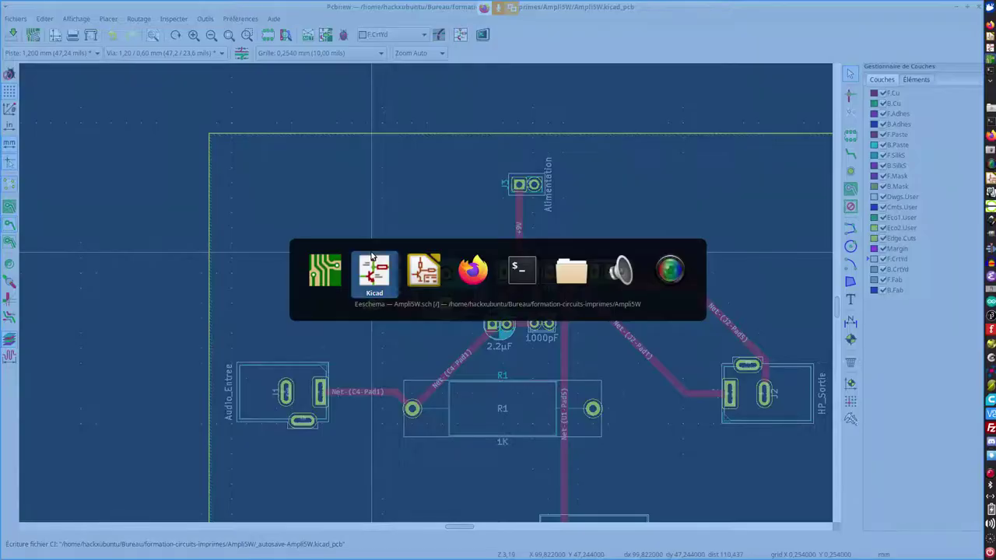
pyautogui.scroll(-1, 638, 302)
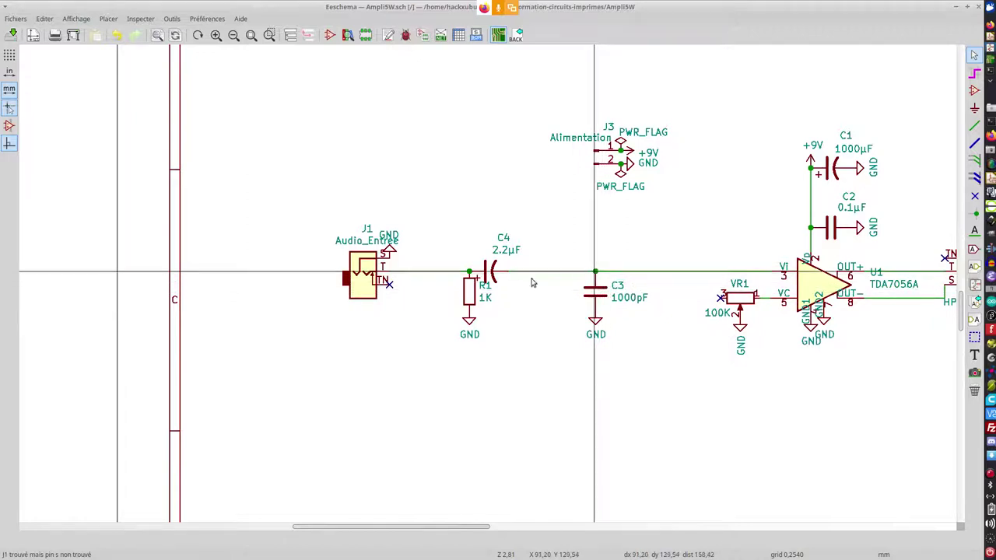
pyautogui.hotkey('alt', 'Tab')
pyautogui.click(438, 288)
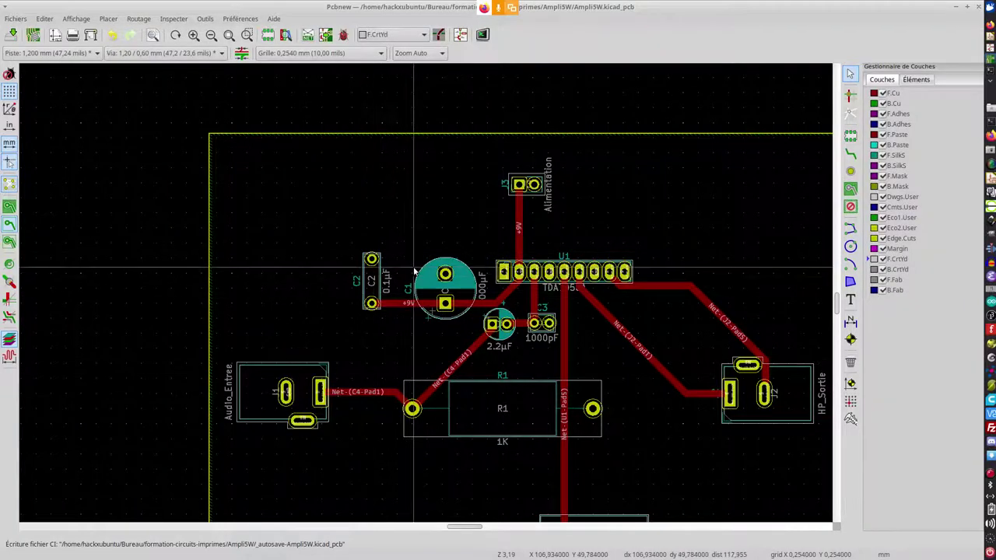
# Delete the three segments of the Net-(J2-PadT) track between U1 pad 6 and connector J2
pyautogui.scroll(-4, 416, 271)
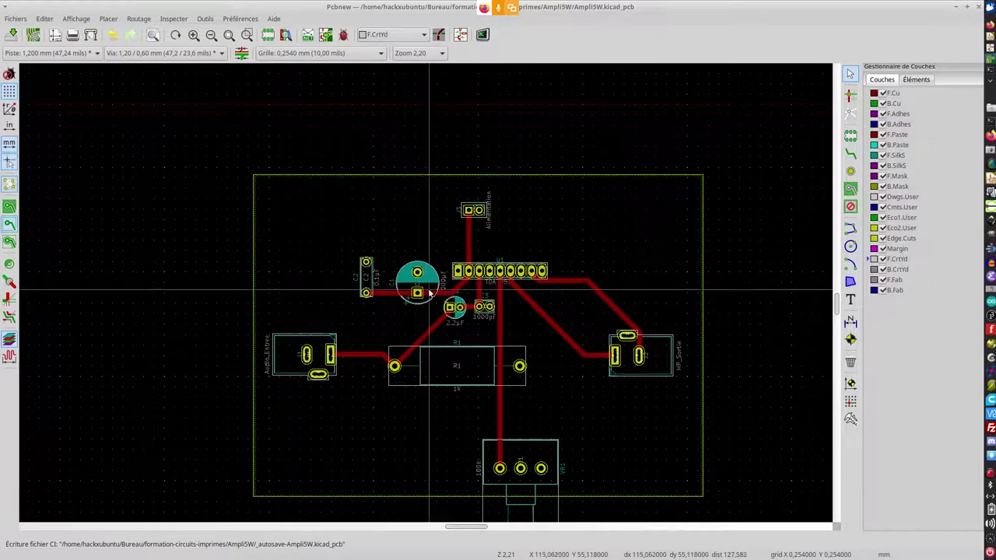
pyautogui.press('Home')
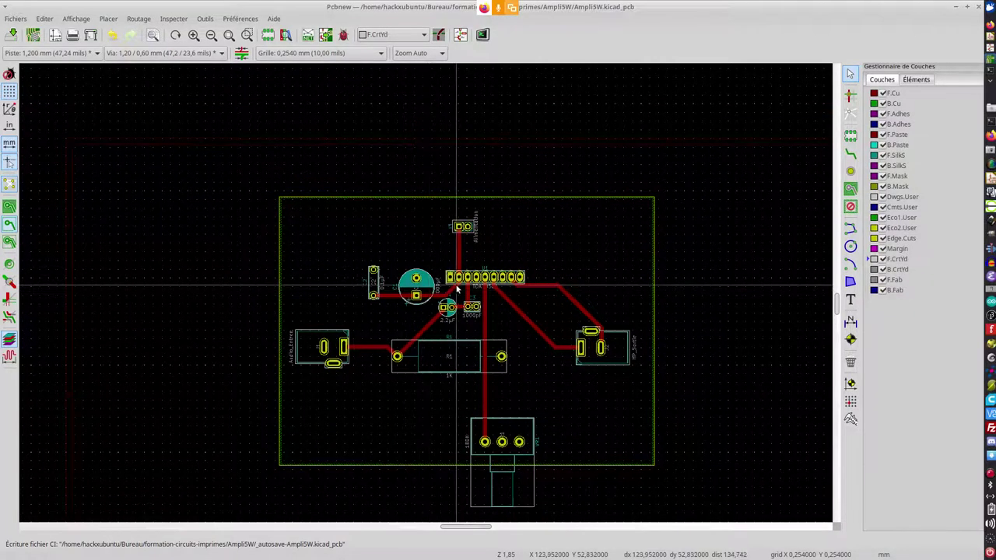
pyautogui.scroll(2, 412, 300)
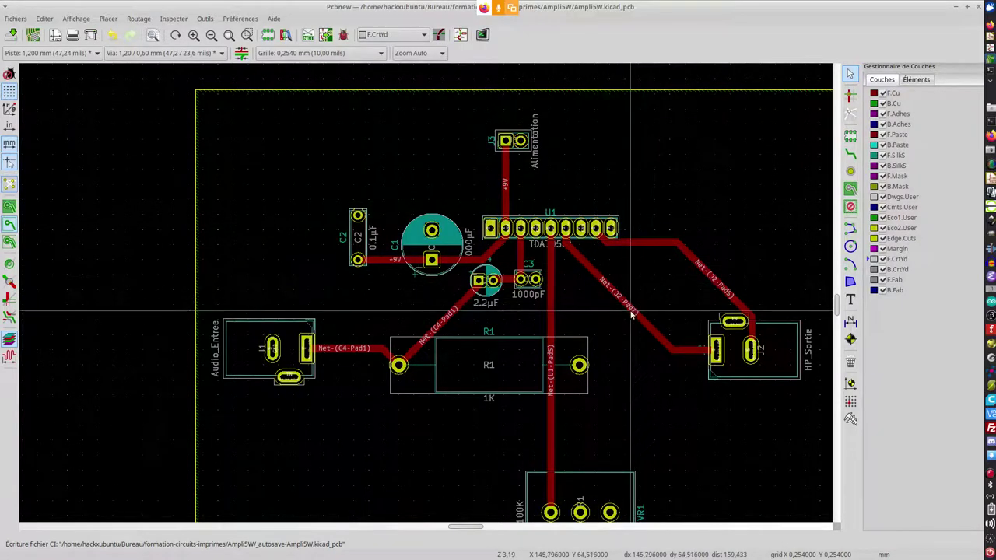
pyautogui.click(674, 352)
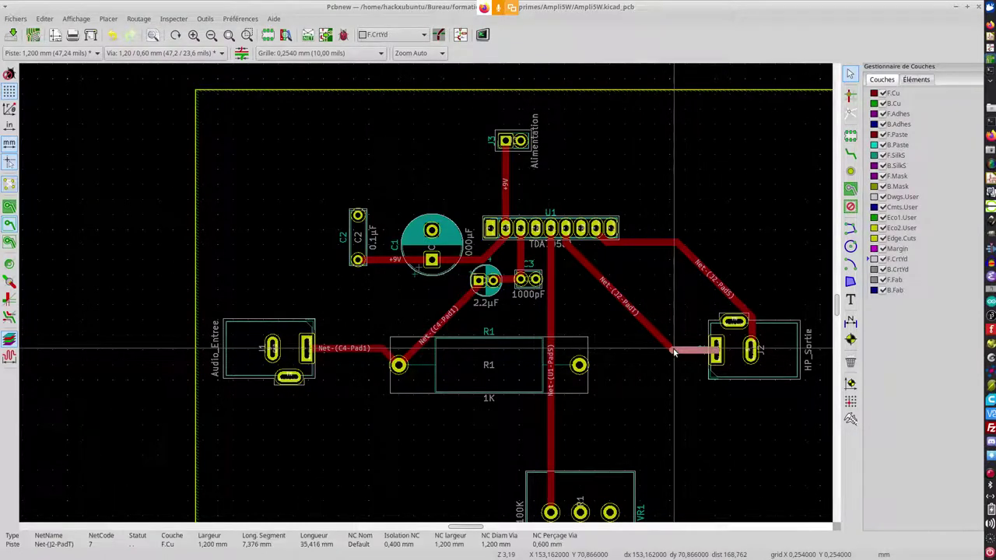
pyautogui.press('Delete')
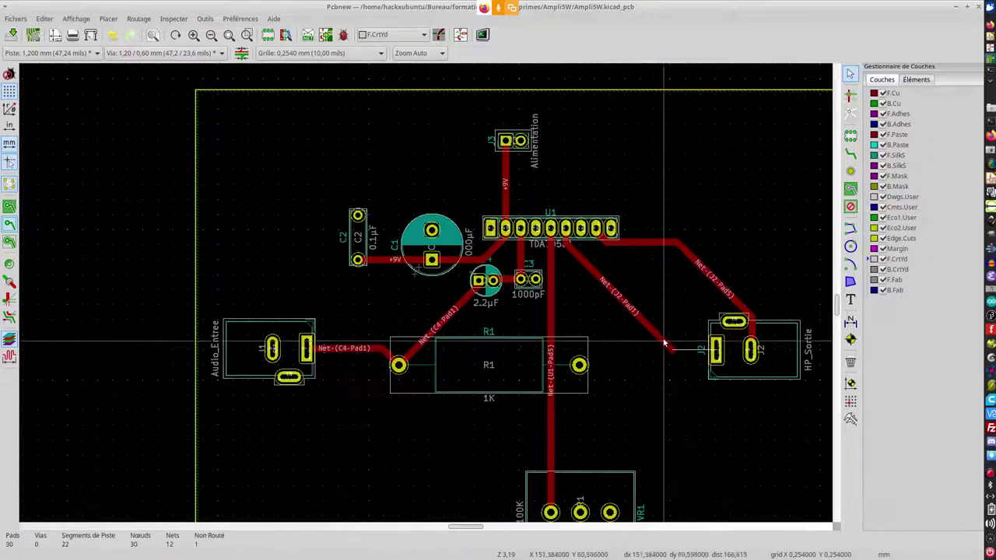
pyautogui.click(652, 334)
pyautogui.press('Delete')
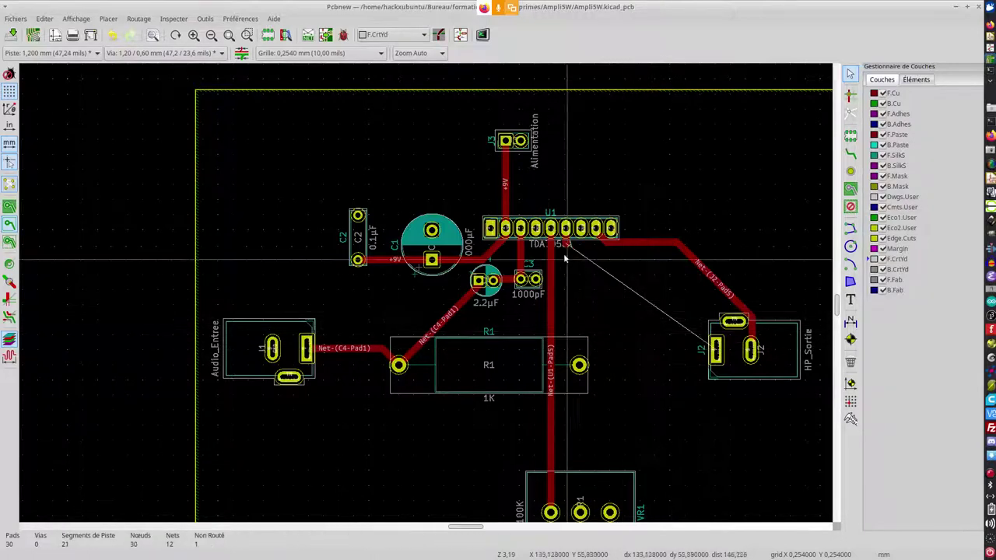
pyautogui.click(566, 246)
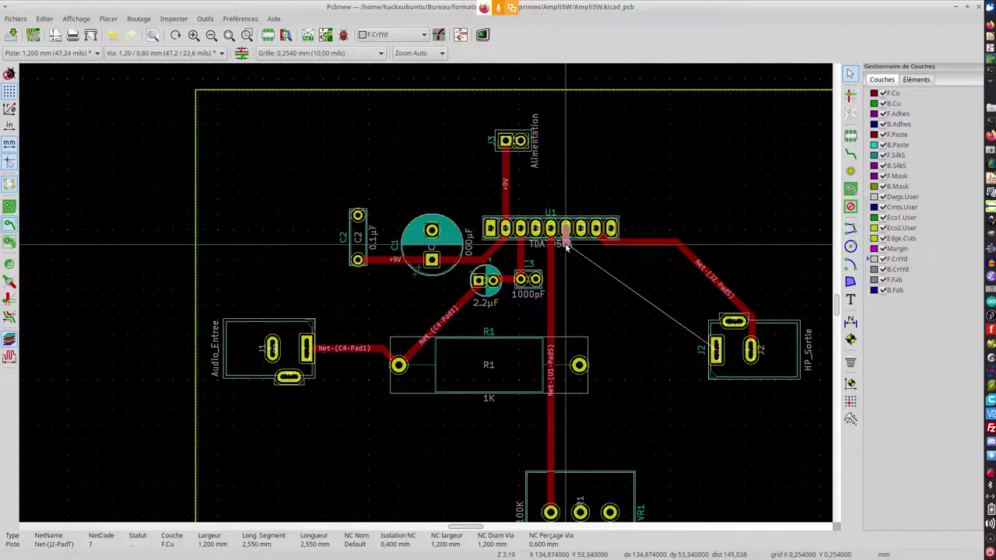
pyautogui.press('Delete')
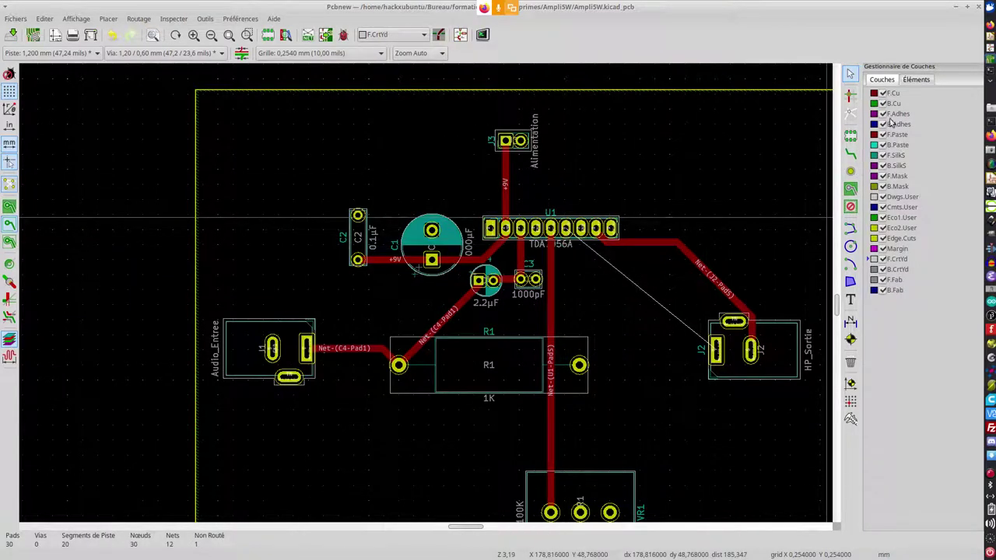
# Route a 1,200 mm wide F.Cu track from U1 pad 6 diagonally partway toward connector J2
pyautogui.click(893, 95)
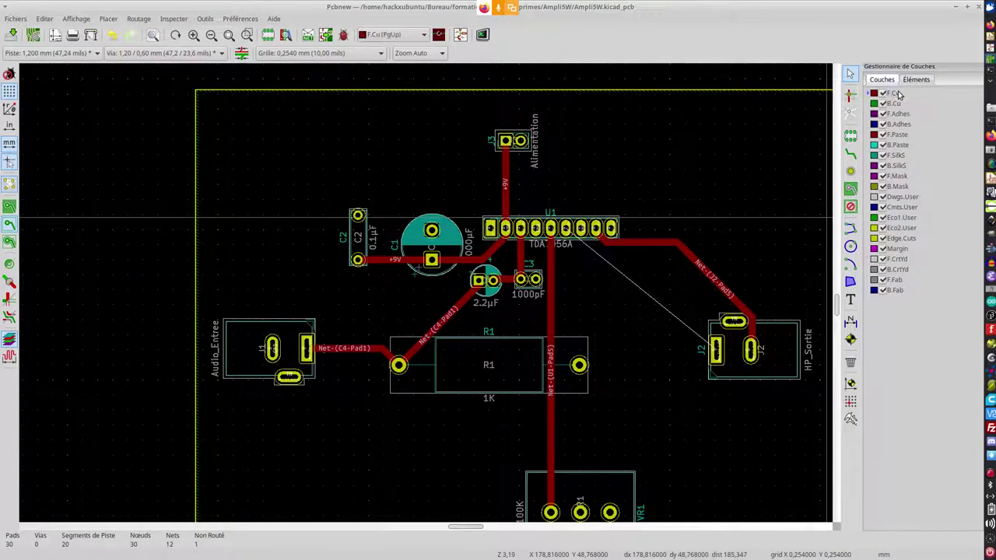
pyautogui.click(850, 154)
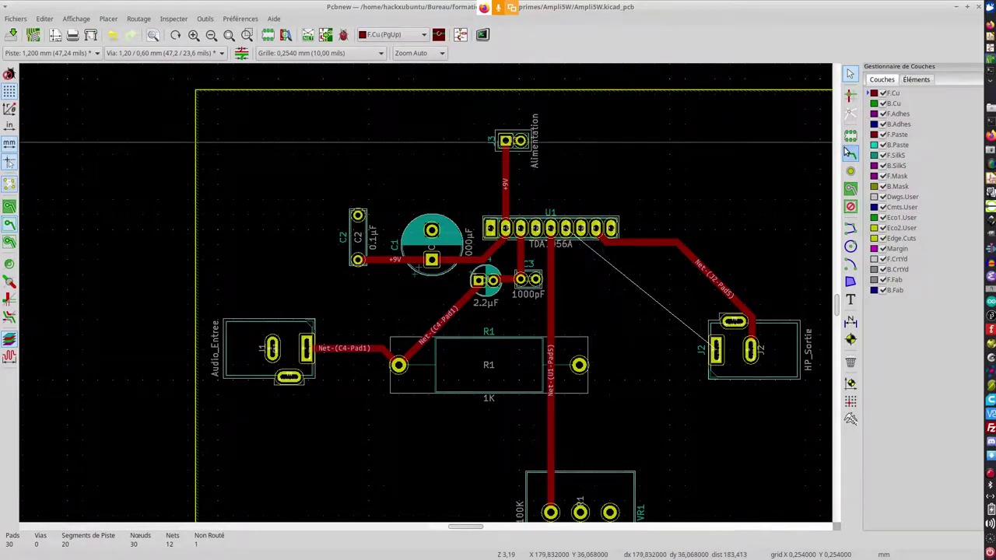
pyautogui.click(565, 228)
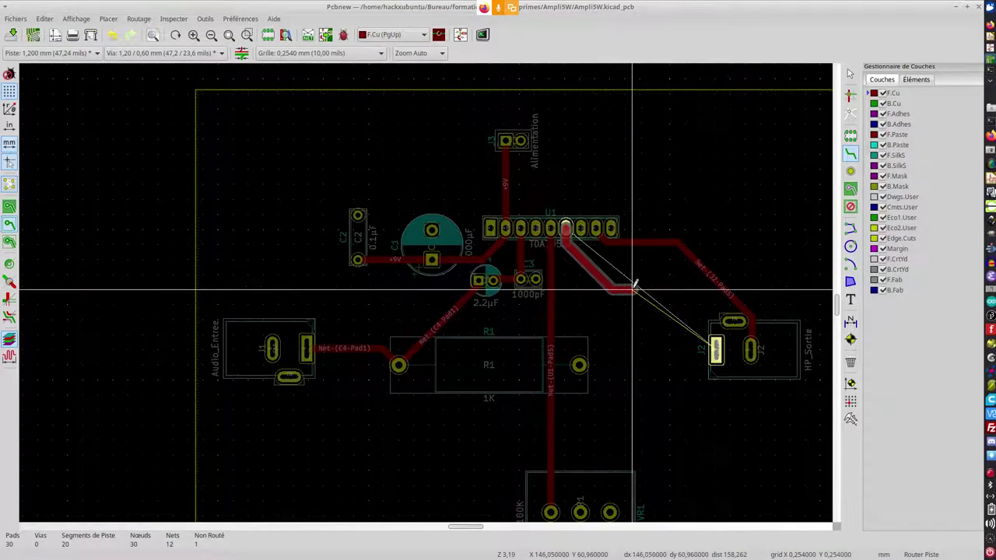
pyautogui.click(636, 294)
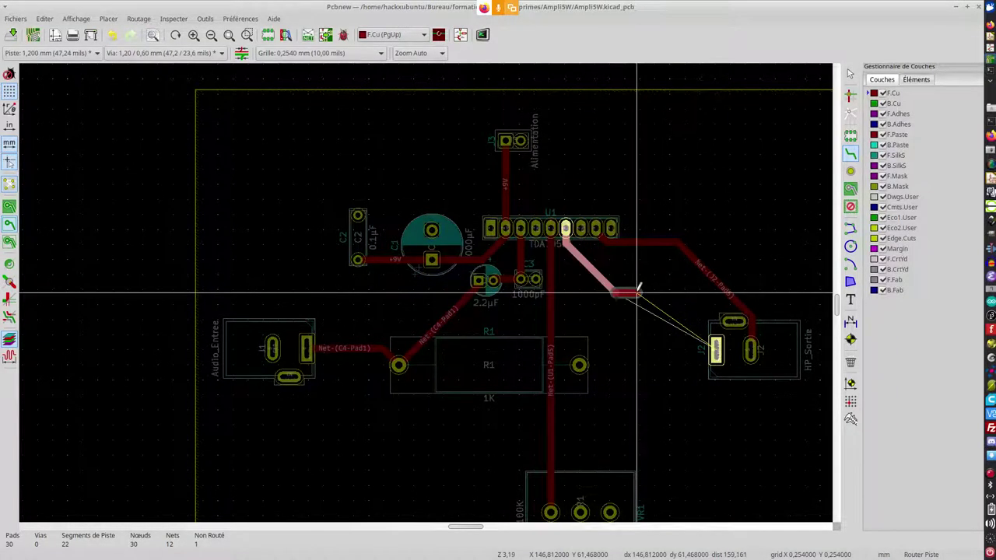
# Try to place a through via on the partial track and complete it to J2's pad T, and undo that section
pyautogui.rightClick(638, 294)
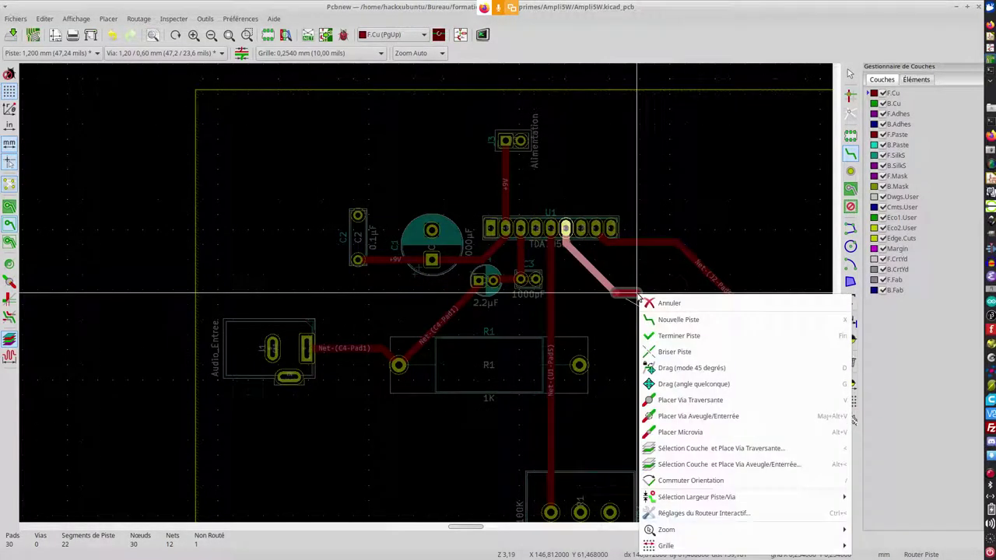
pyautogui.click(683, 401)
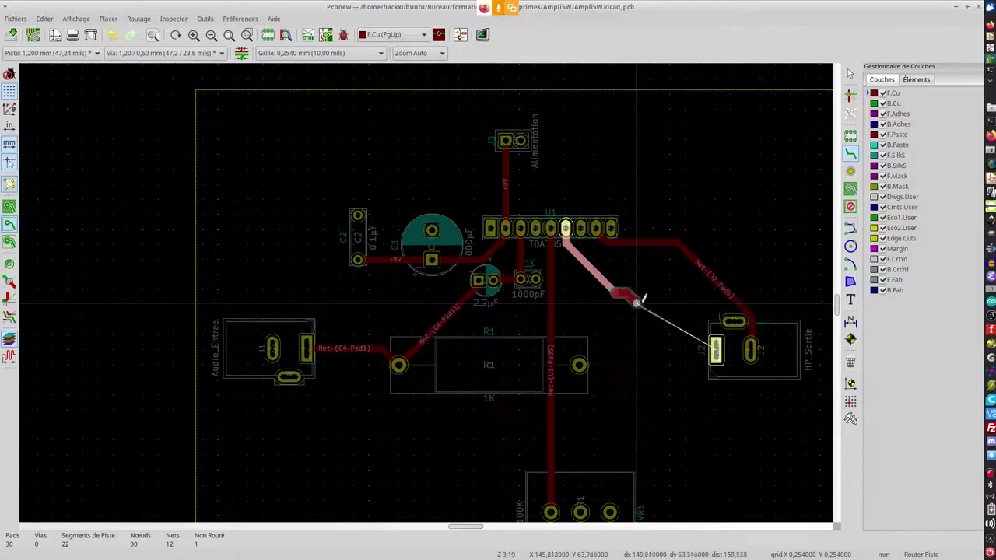
pyautogui.click(715, 348)
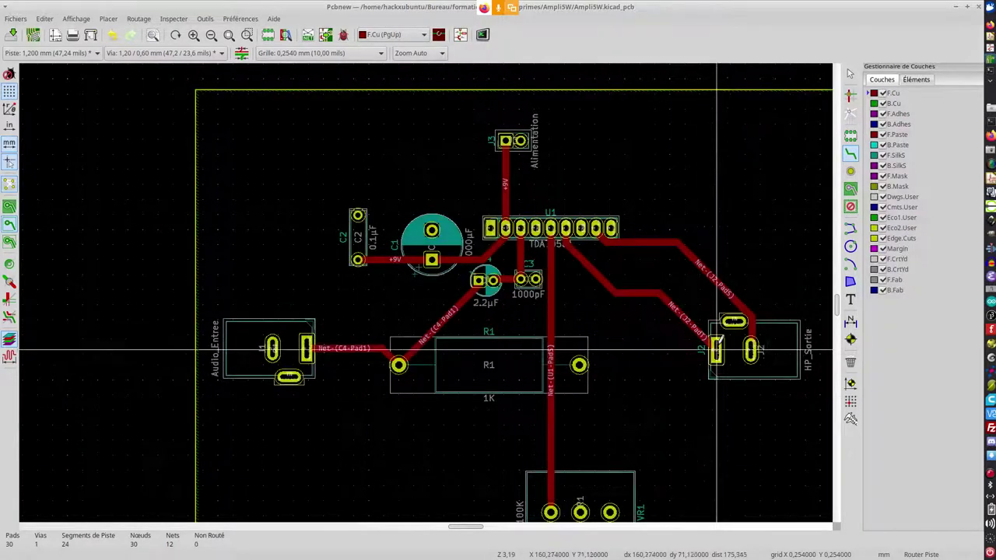
pyautogui.rightClick(660, 297)
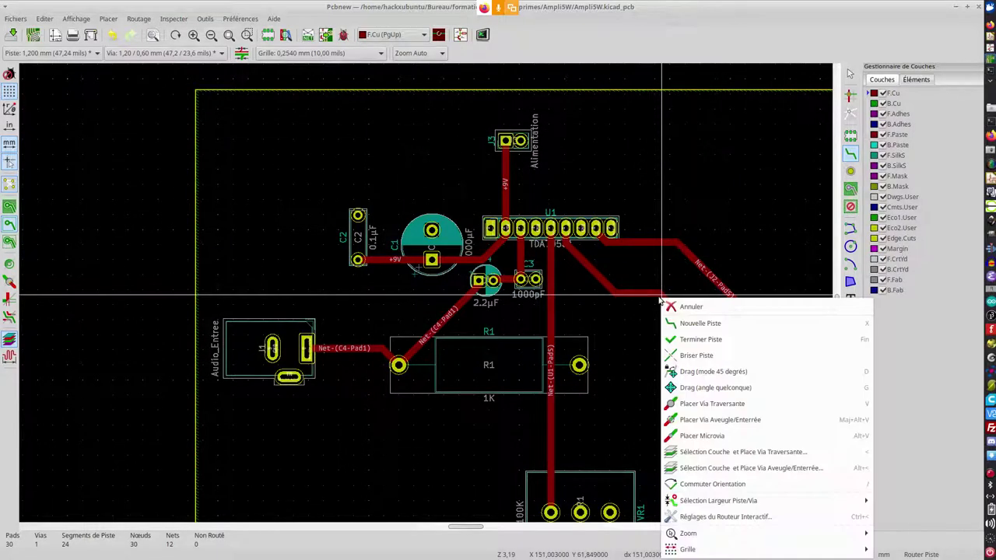
pyautogui.click(683, 344)
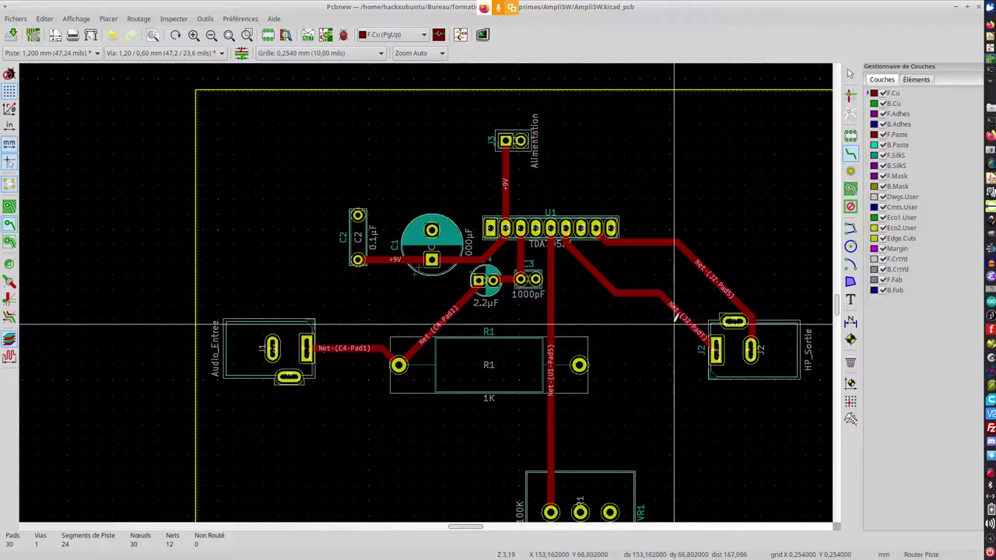
pyautogui.hotkey('ctrl', 'z')
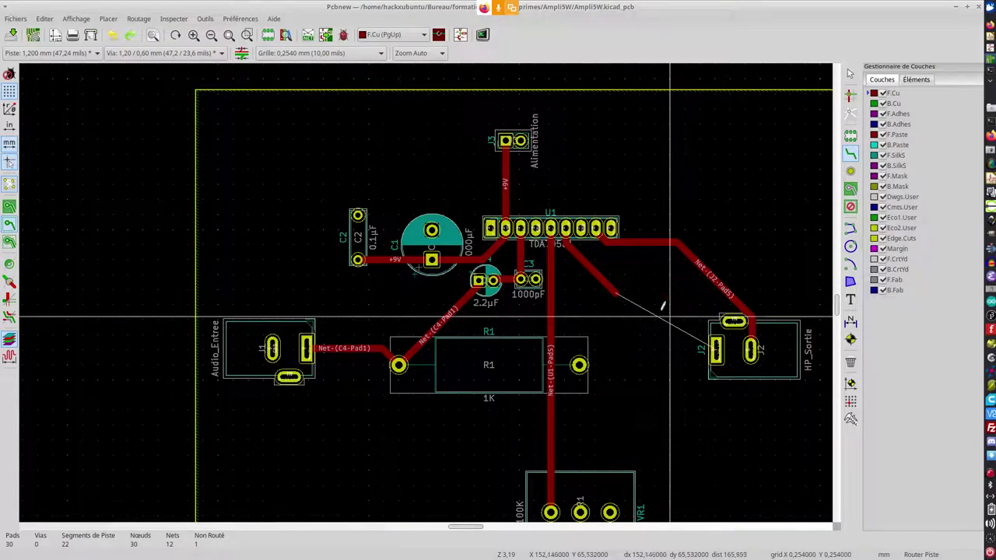
pyautogui.rightClick(620, 293)
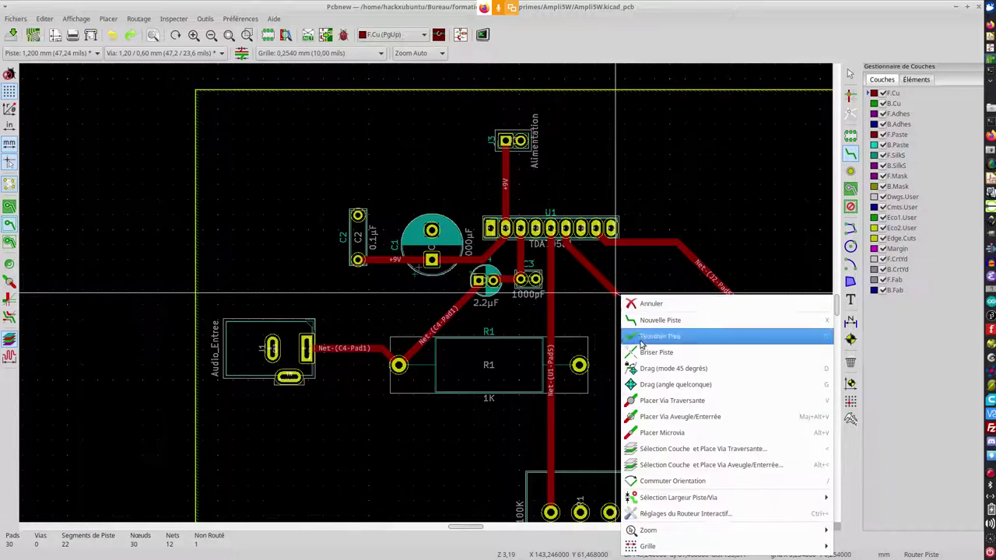
pyautogui.click(658, 402)
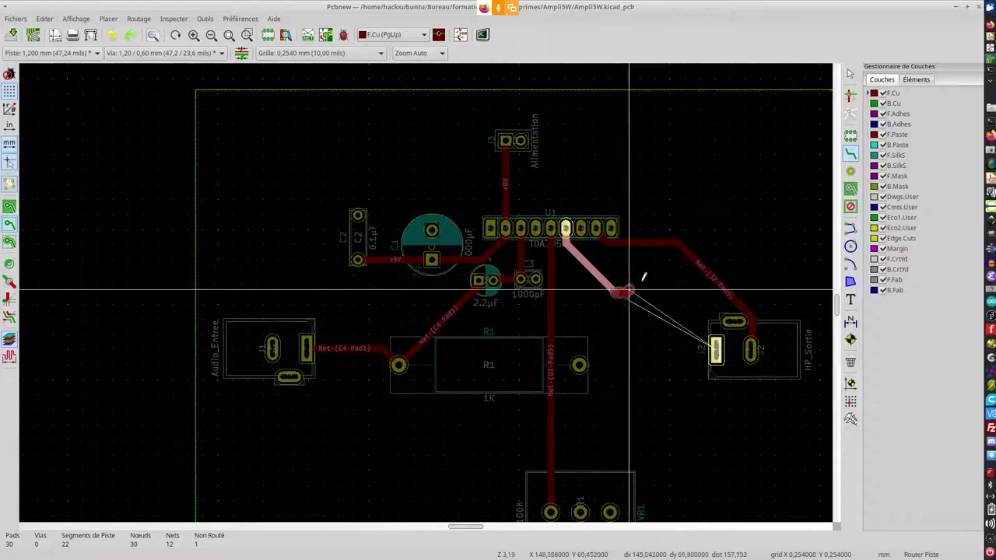
pyautogui.press('pageup')
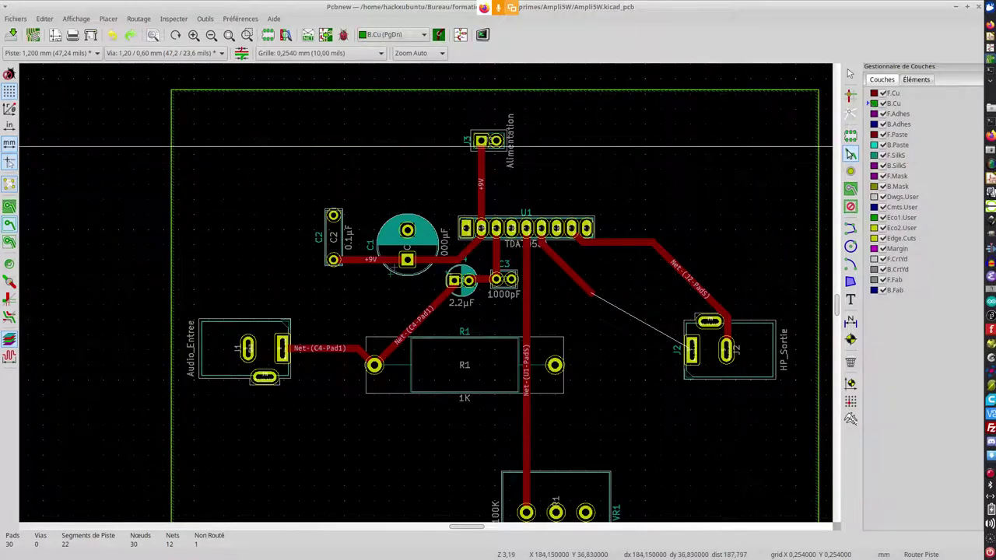
pyautogui.click(594, 289)
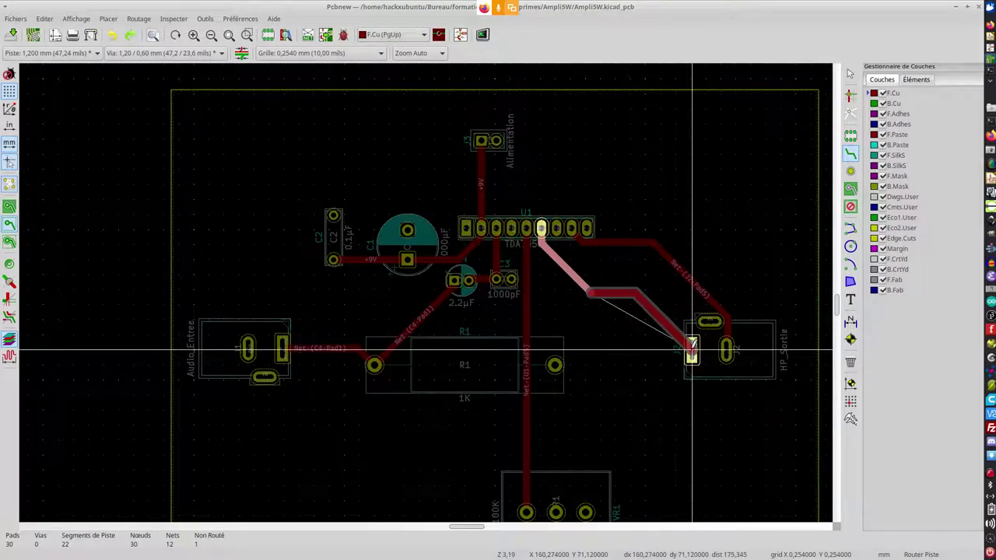
pyautogui.press('Escape')
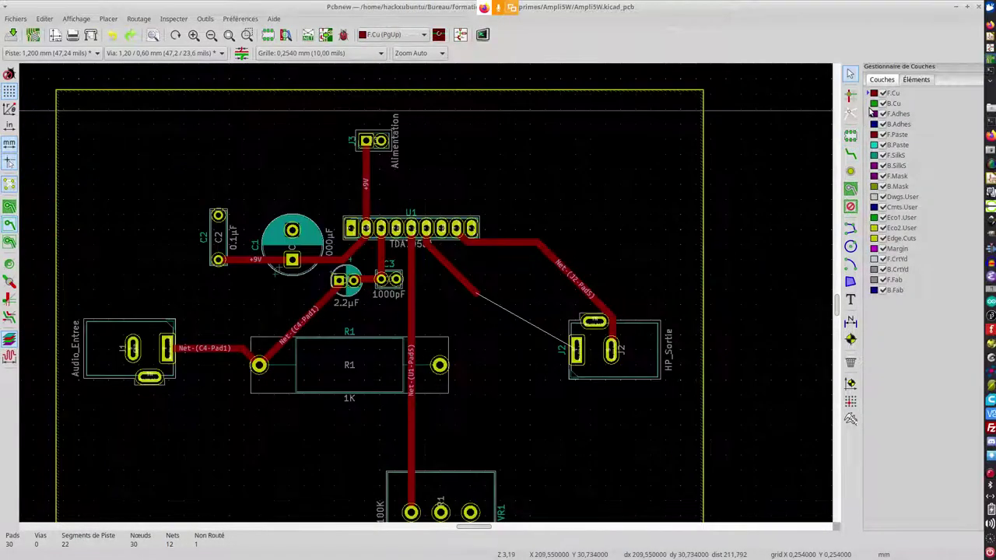
pyautogui.click(866, 104)
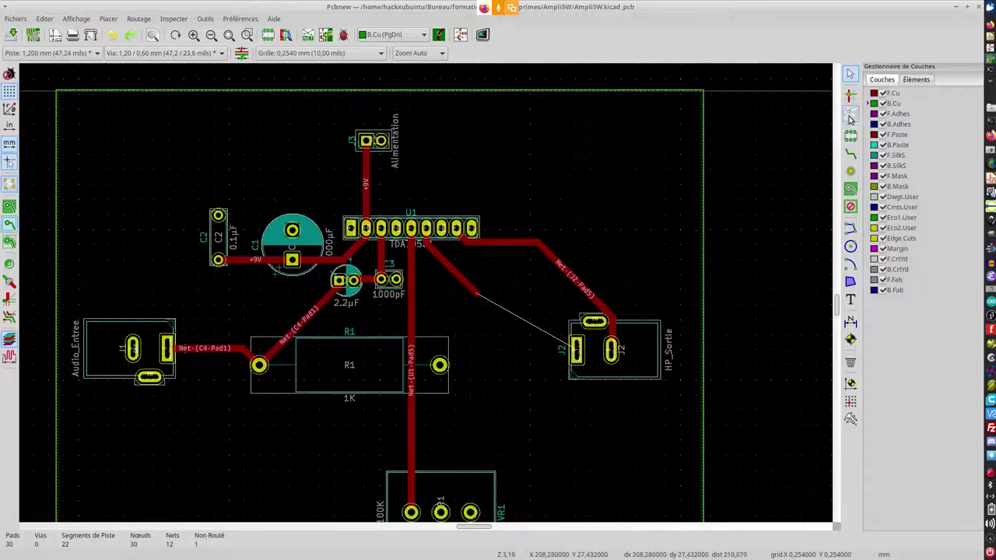
pyautogui.click(850, 155)
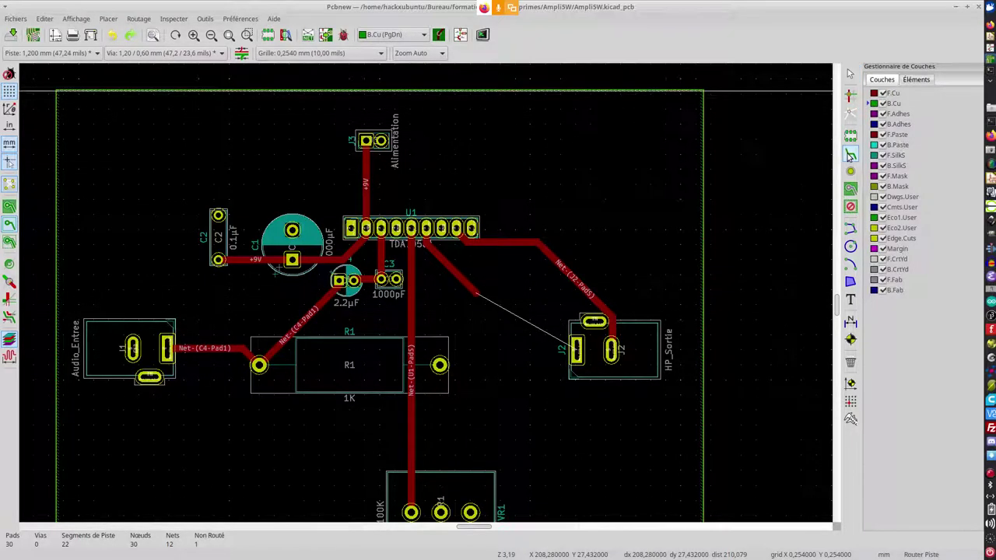
pyautogui.click(477, 290)
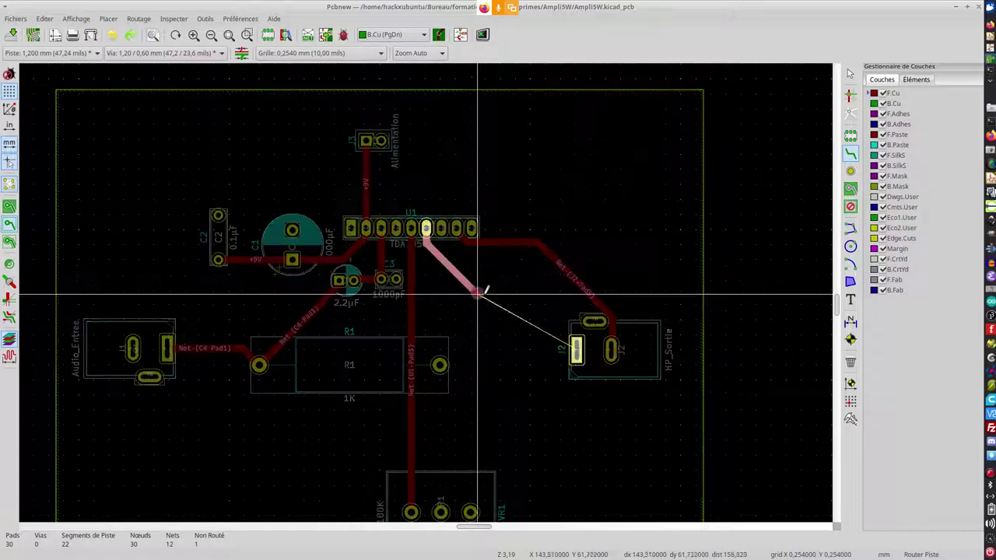
pyautogui.press('Escape')
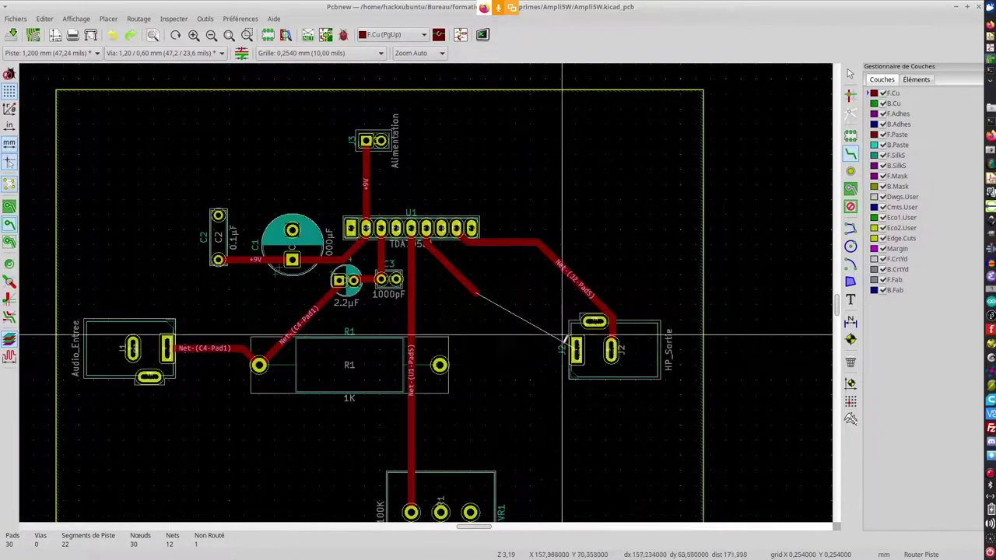
# Make B.Cu the active layer and place a 1,20/0,60 mm through via on the open end of the U1 pad 6 track
pyautogui.click(869, 103)
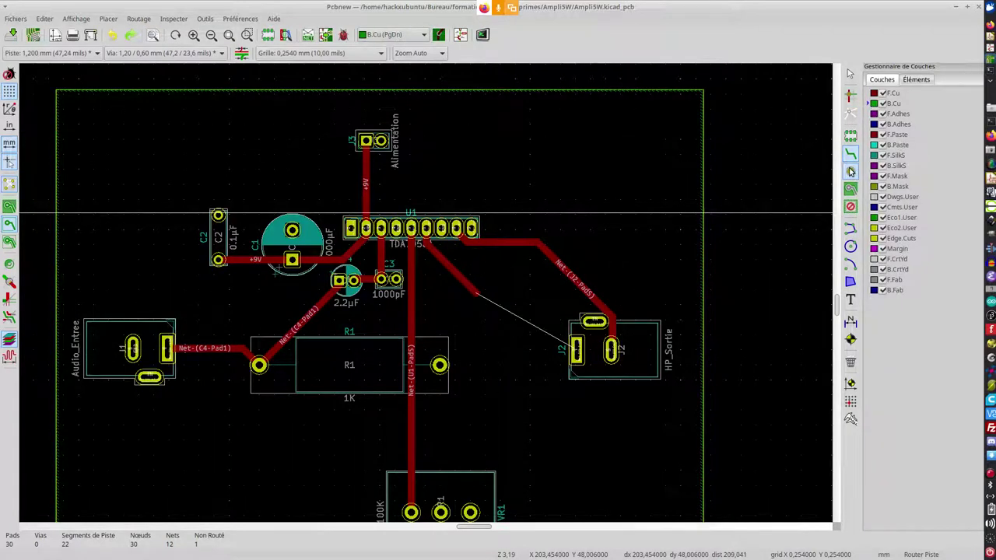
pyautogui.click(850, 171)
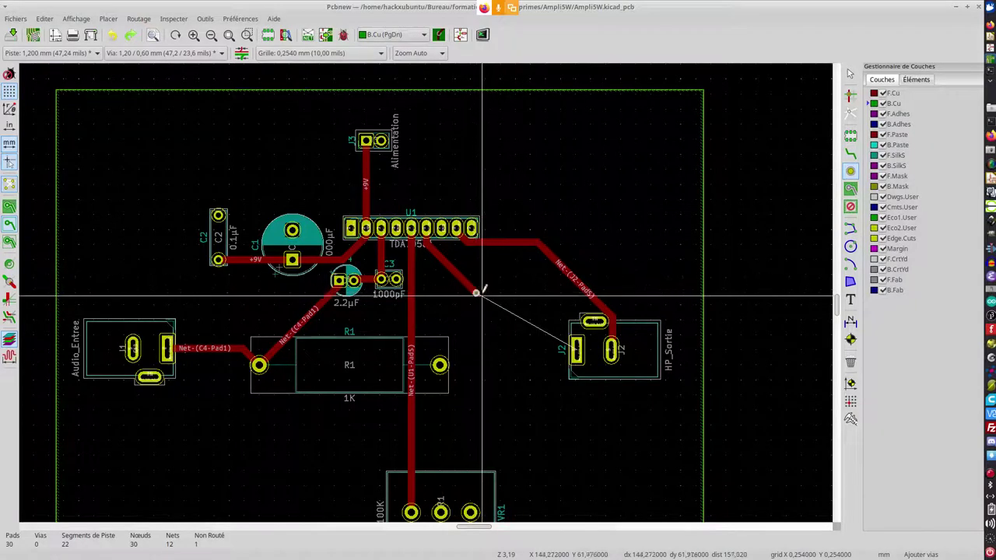
pyautogui.press('Escape')
# Route a 1,200 mm wide B.Cu track between the new via and connector J2's pad T
pyautogui.click(850, 152)
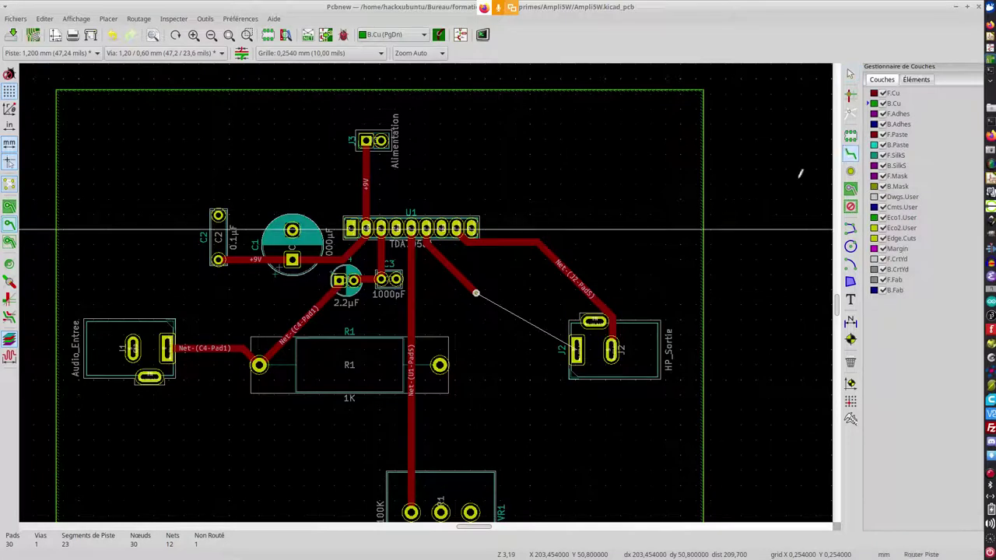
pyautogui.click(577, 349)
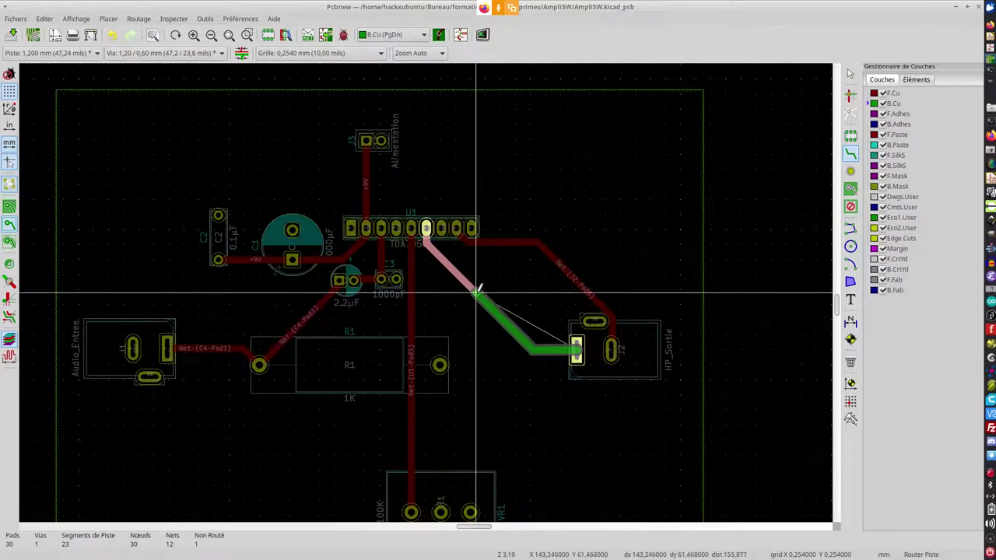
pyautogui.scroll(1, 476, 292)
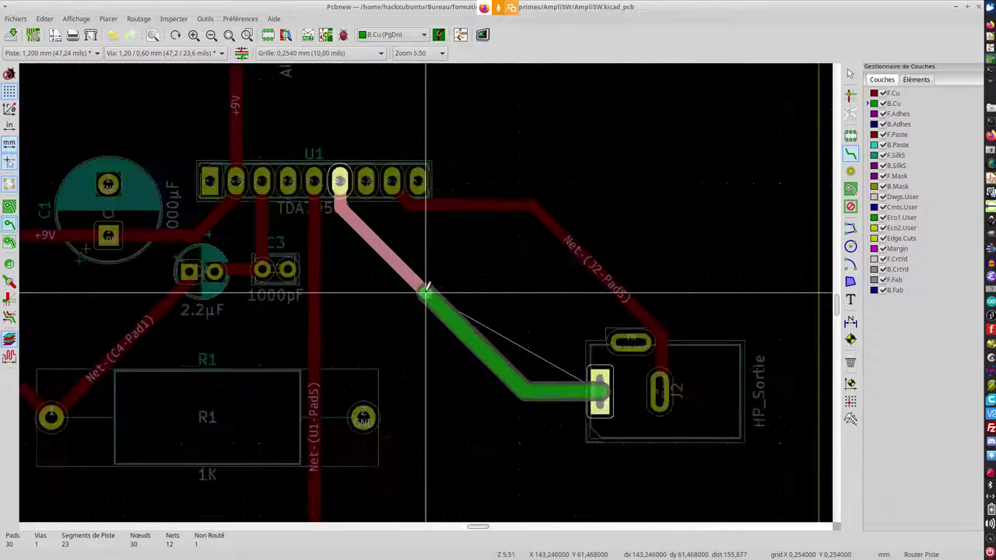
pyautogui.scroll(1, 460, 299)
pyautogui.click(460, 300)
# Run the design rule check on the board, review its unconnected items, and close it
pyautogui.scroll(-1, 463, 294)
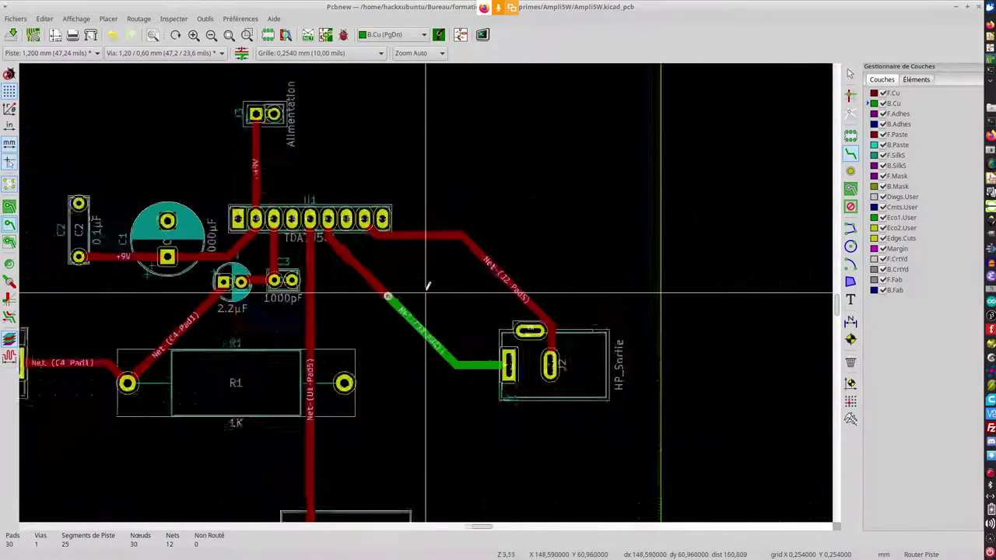
pyautogui.scroll(-1, 429, 281)
pyautogui.scroll(-2, 348, 263)
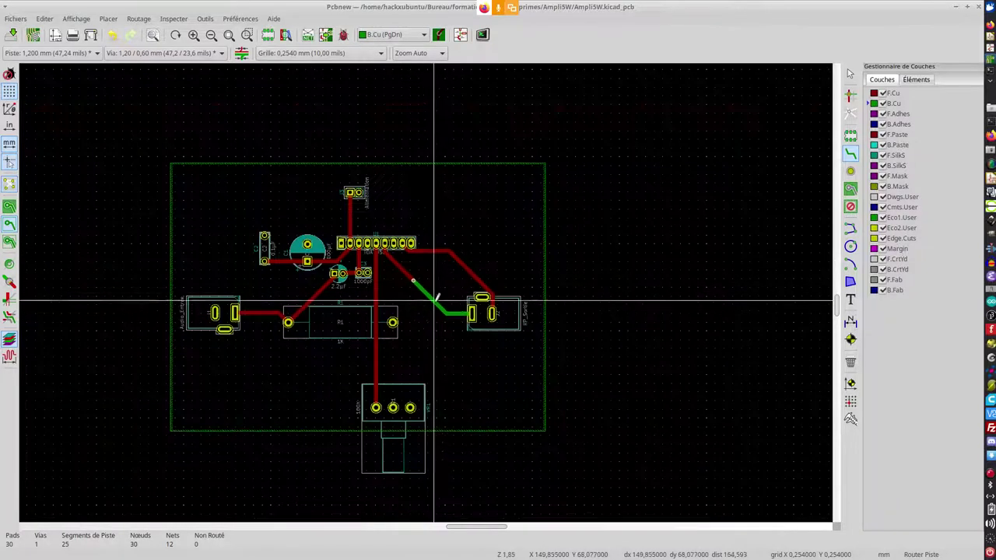
pyautogui.scroll(1, 395, 329)
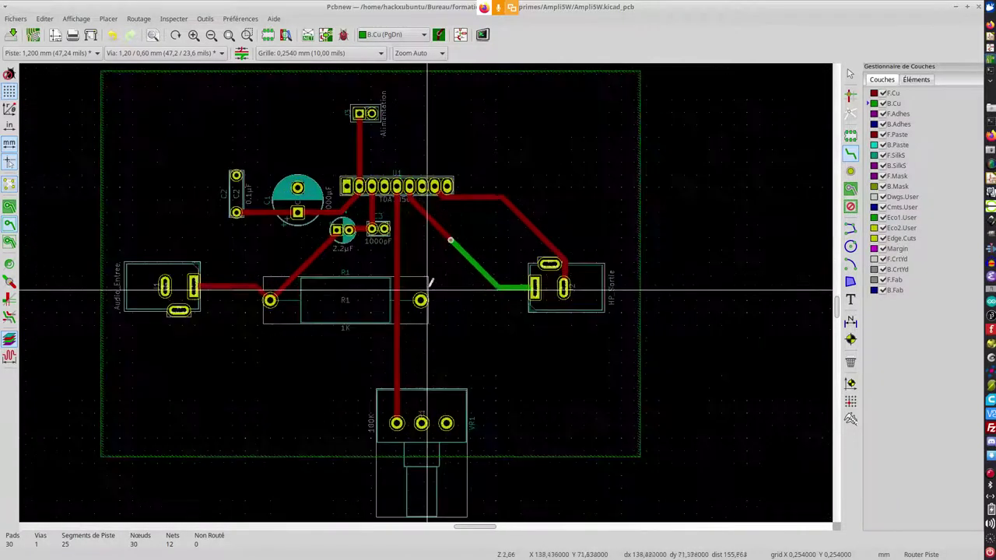
pyautogui.click(343, 36)
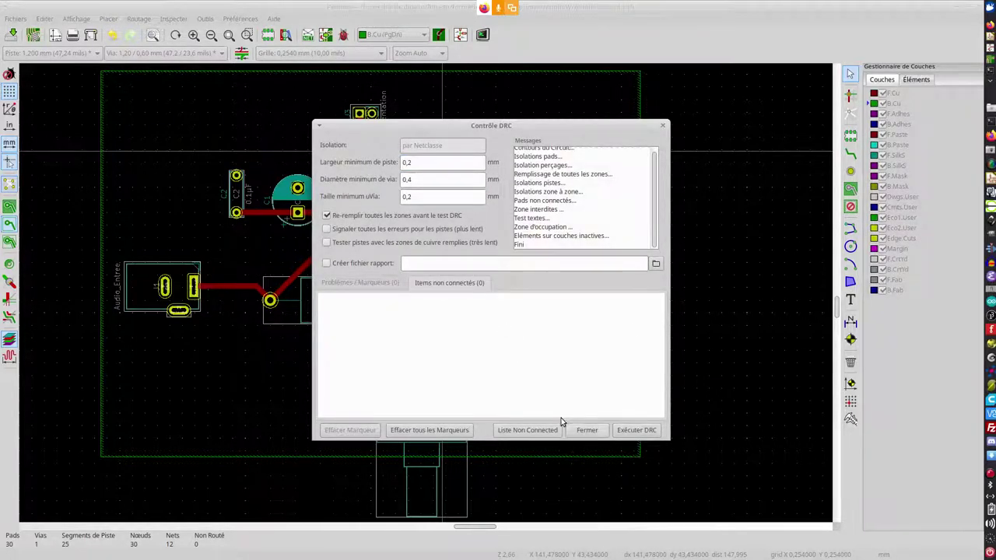
pyautogui.click(585, 429)
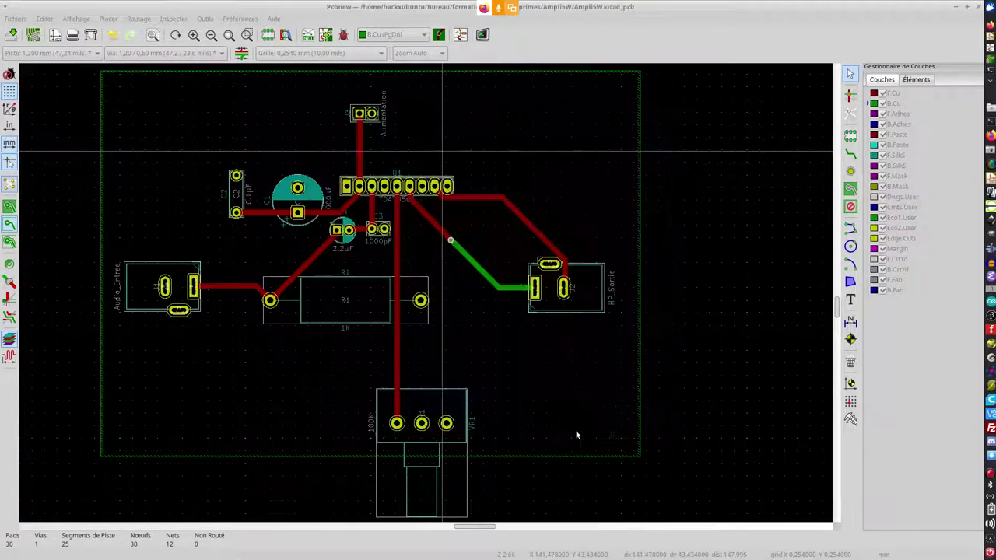
# Display the filled copper zones, examine the via and Net-(J2-PadT) track within the B.Cu zone, and hide the zone fills again
pyautogui.click(9, 207)
pyautogui.scroll(3, 424, 292)
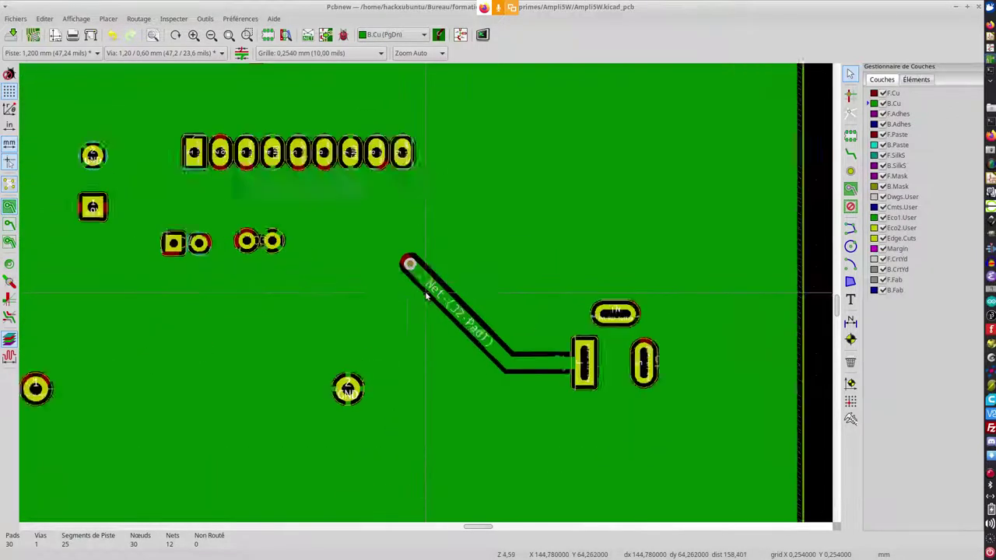
pyautogui.scroll(2, 426, 296)
pyautogui.scroll(2, 433, 288)
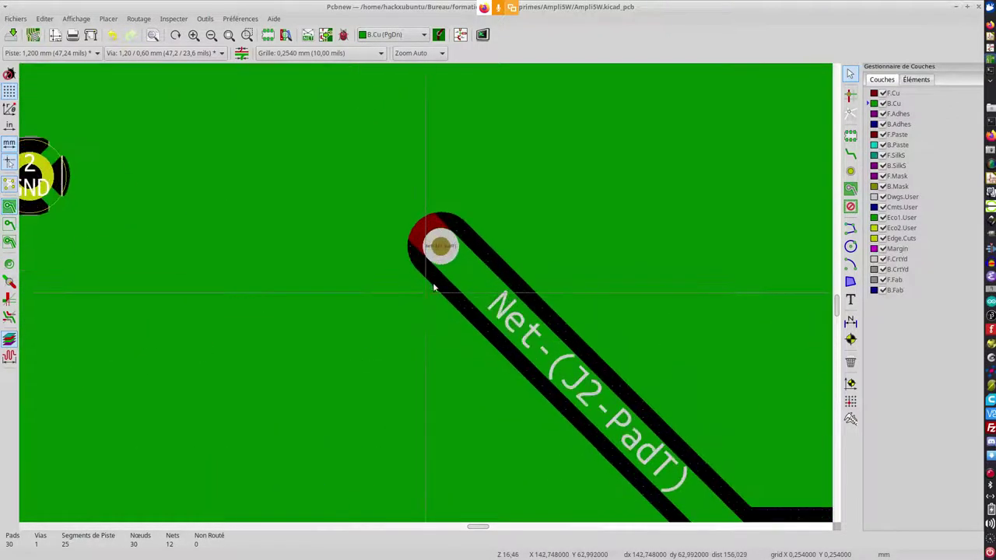
pyautogui.scroll(-5, 434, 288)
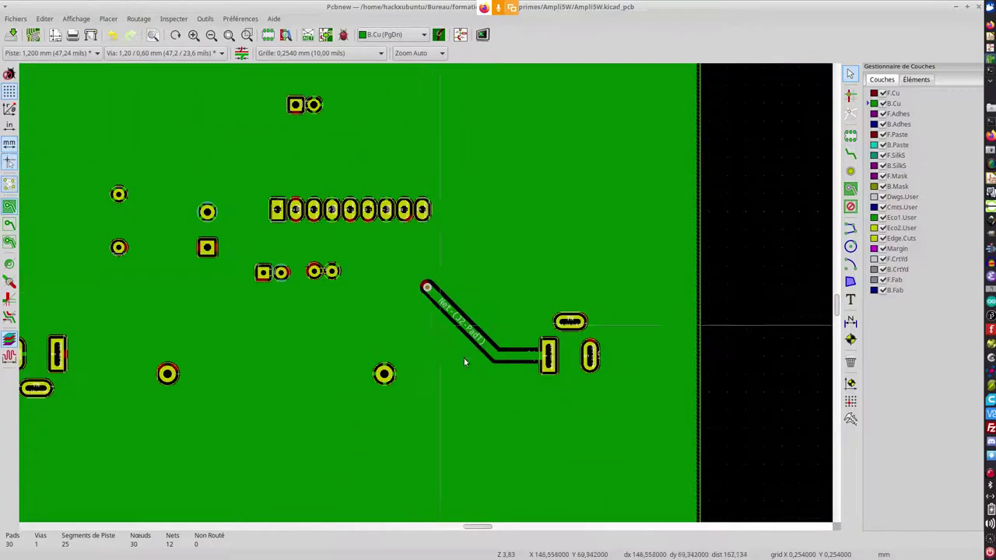
pyautogui.scroll(-3, 427, 293)
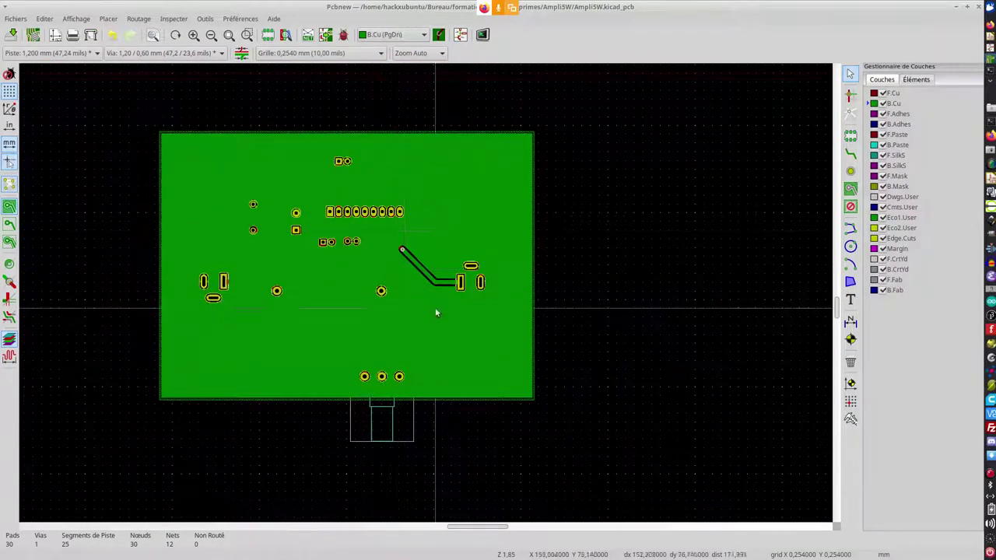
pyautogui.scroll(1, 426, 294)
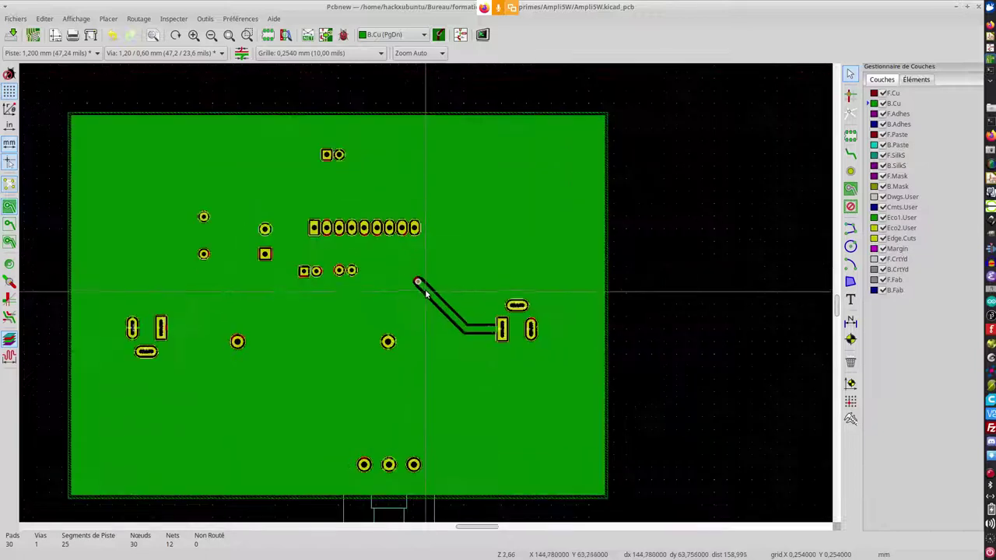
pyautogui.scroll(2, 425, 294)
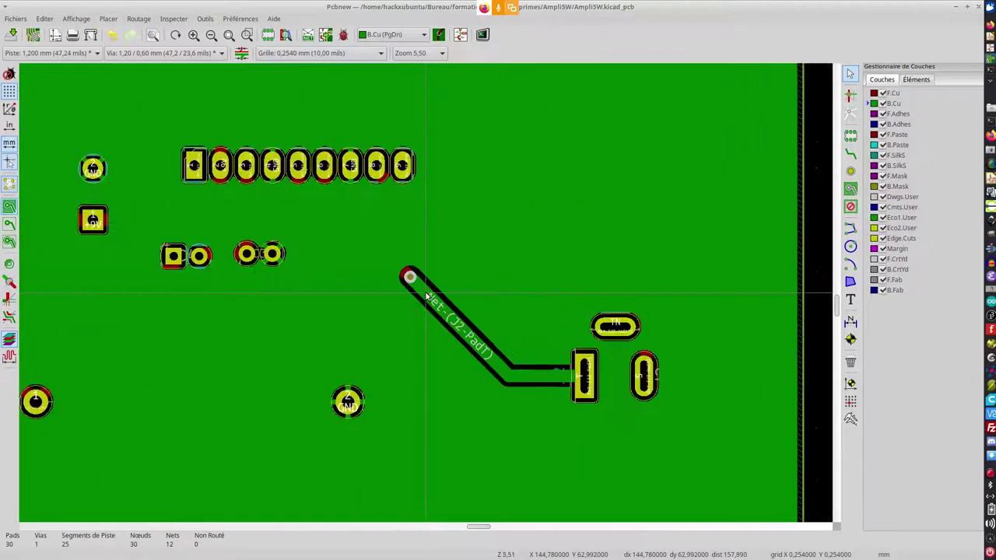
pyautogui.scroll(1, 426, 294)
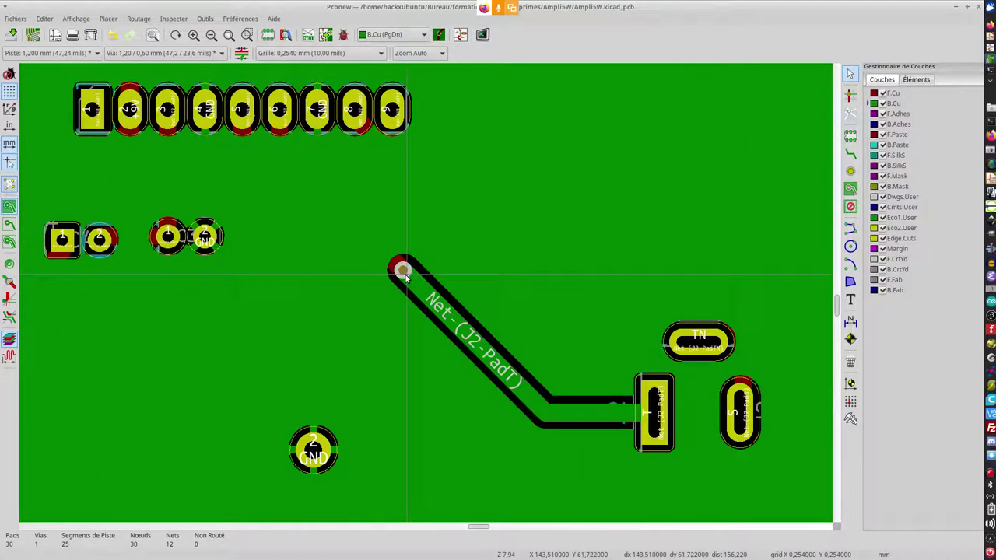
pyautogui.scroll(1, 426, 294)
pyautogui.scroll(-1, 425, 294)
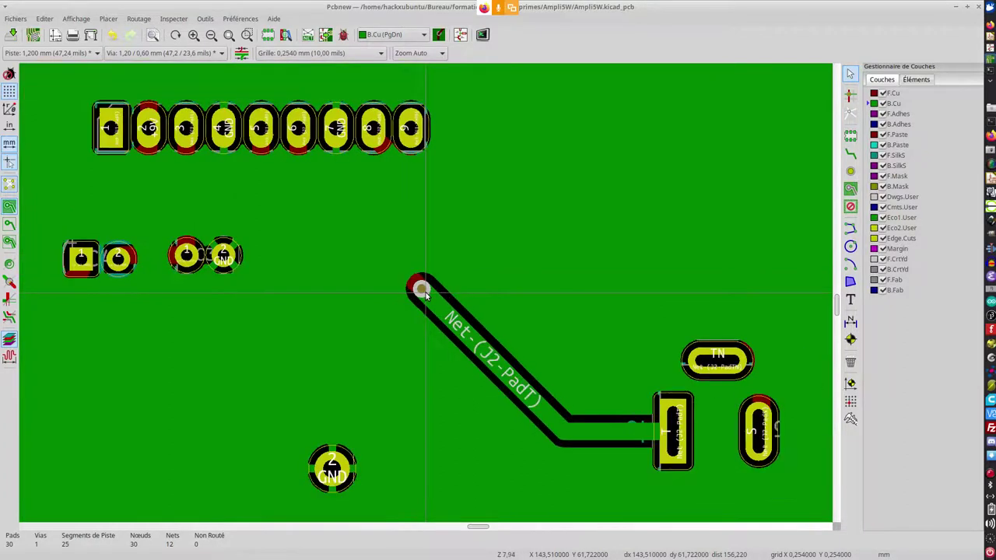
pyautogui.scroll(-1, 426, 293)
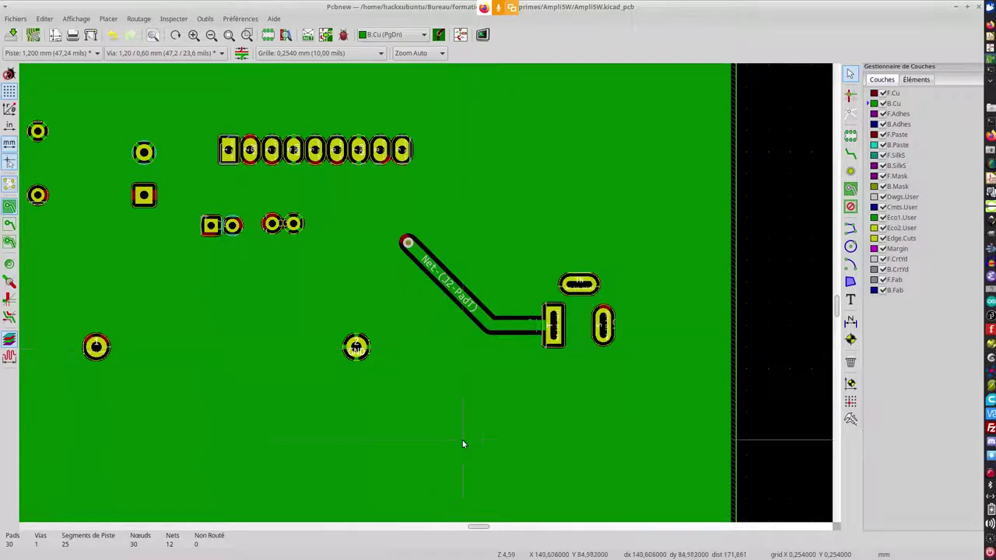
pyautogui.scroll(-2, 410, 351)
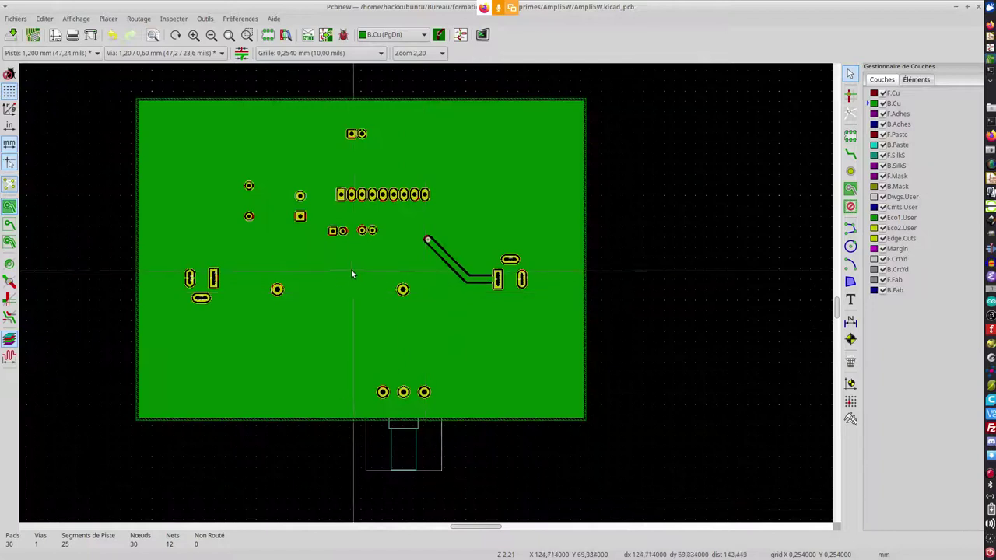
pyautogui.click(10, 224)
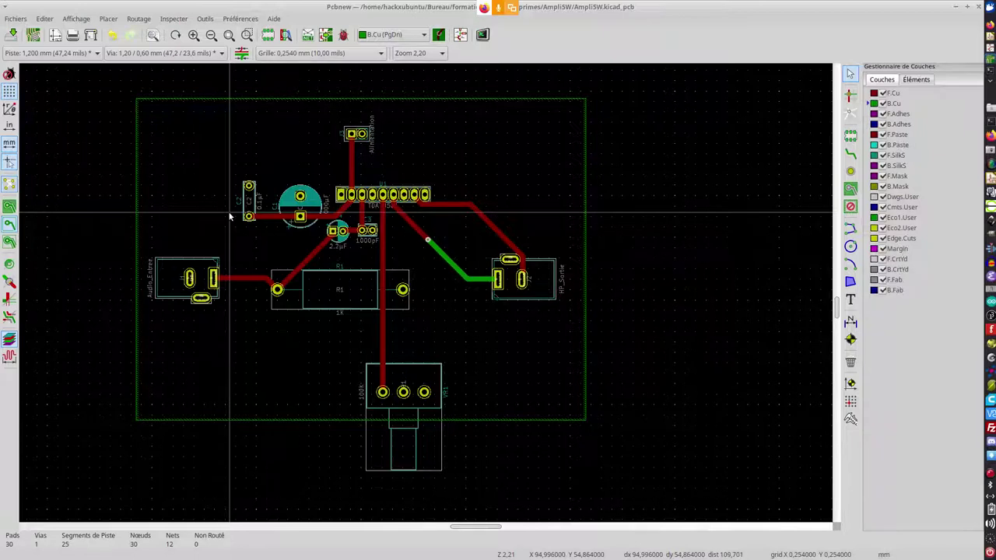
# Undo the via, the B.Cu section and the partial reroute back to the earlier full F.Cu track between U1 pad 6 and J2
pyautogui.scroll(2, 423, 265)
pyautogui.scroll(-3, 425, 296)
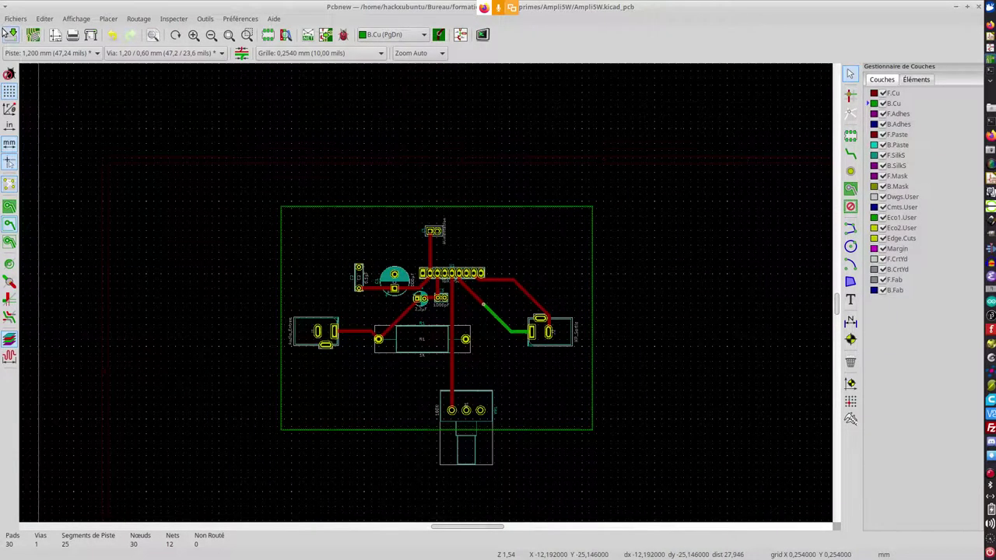
pyautogui.scroll(2, 386, 292)
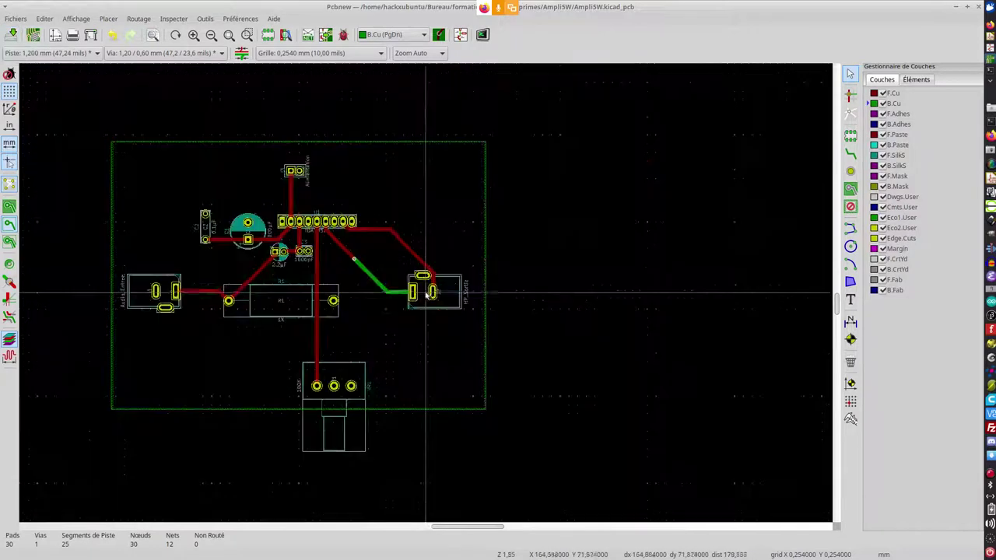
pyautogui.press('BackSpace')
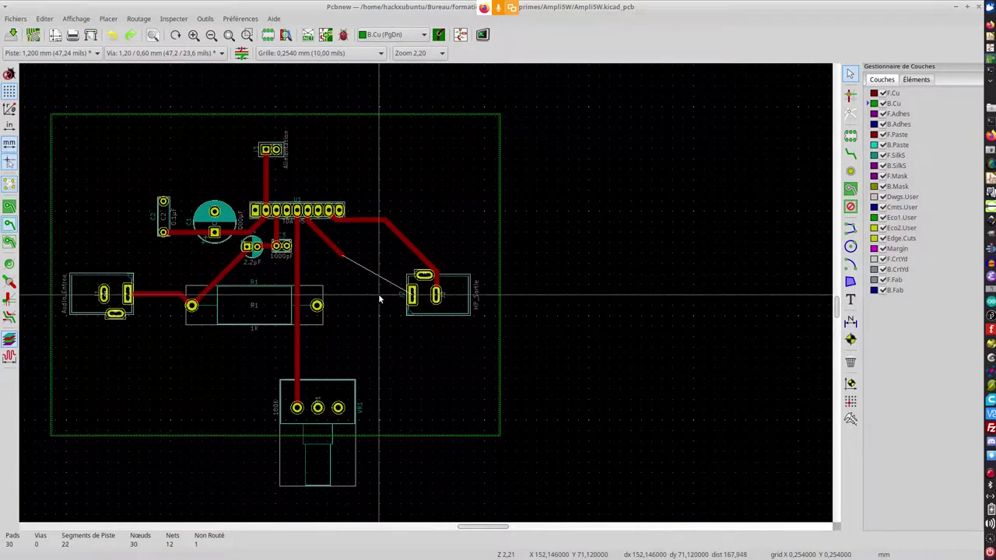
pyautogui.press('x')
pyautogui.doubleClick(382, 299)
pyautogui.press('BackSpace')
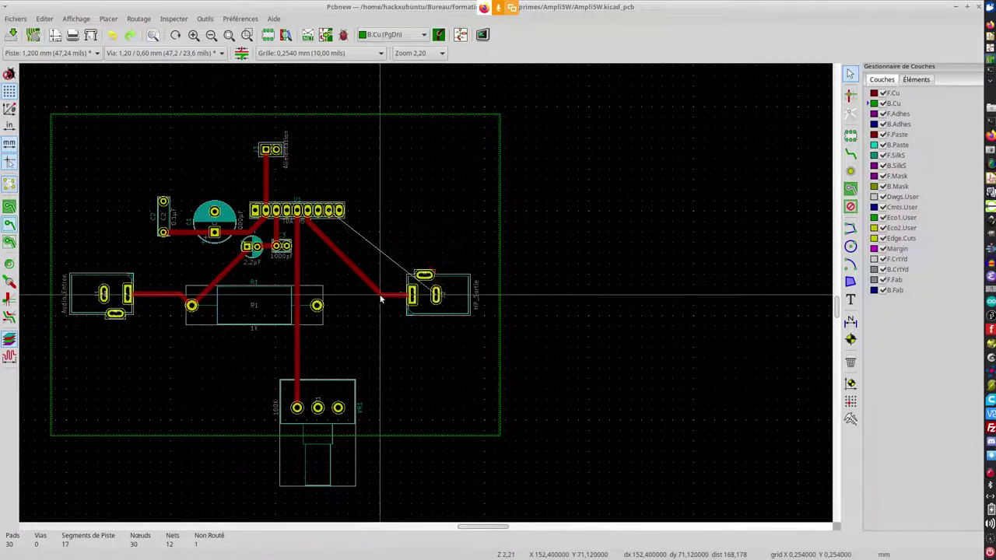
# Route a 1,200 mm wide F.Cu track from U1 pad 8 to connector J2's pad S
pyautogui.hotkey('ctrl', 'shift', 'z')
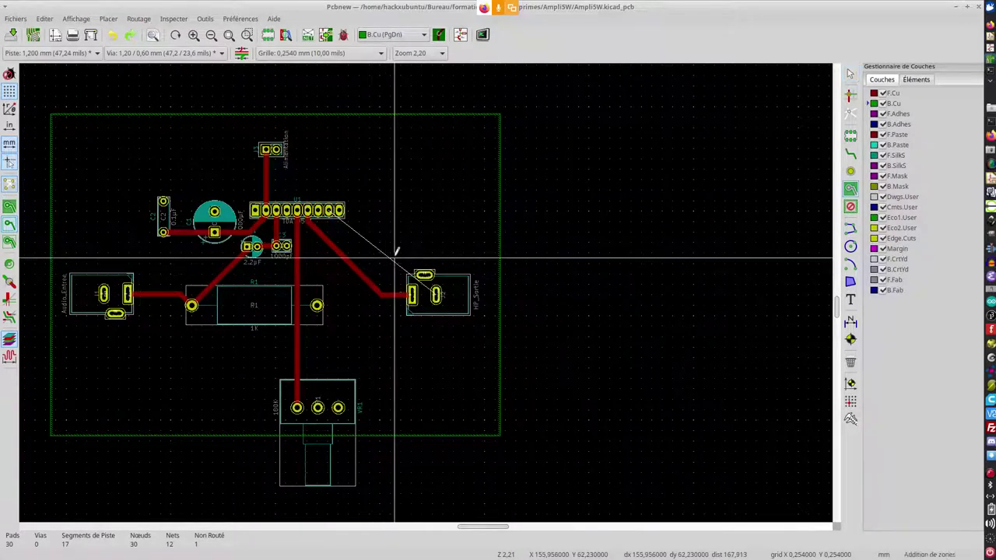
pyautogui.click(871, 93)
pyautogui.click(851, 152)
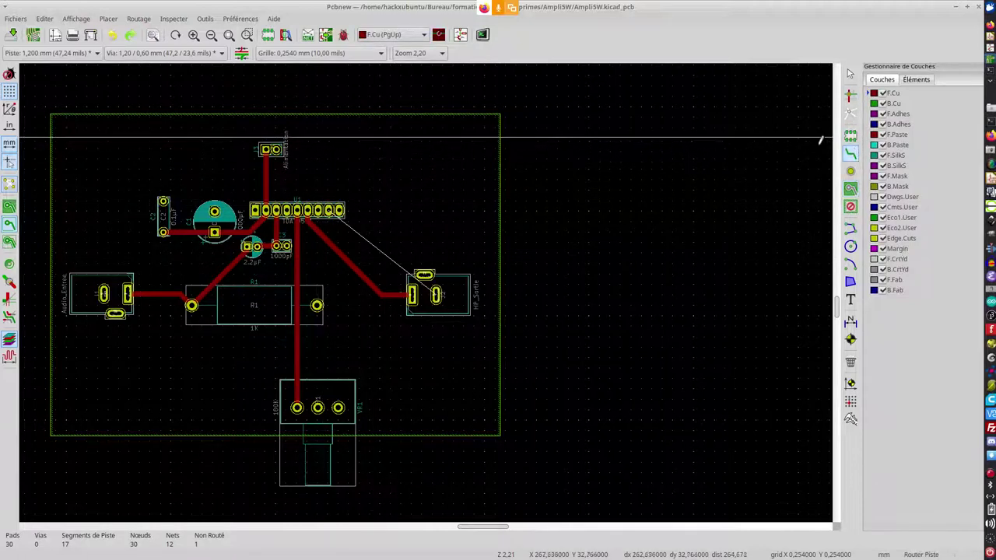
pyautogui.click(330, 210)
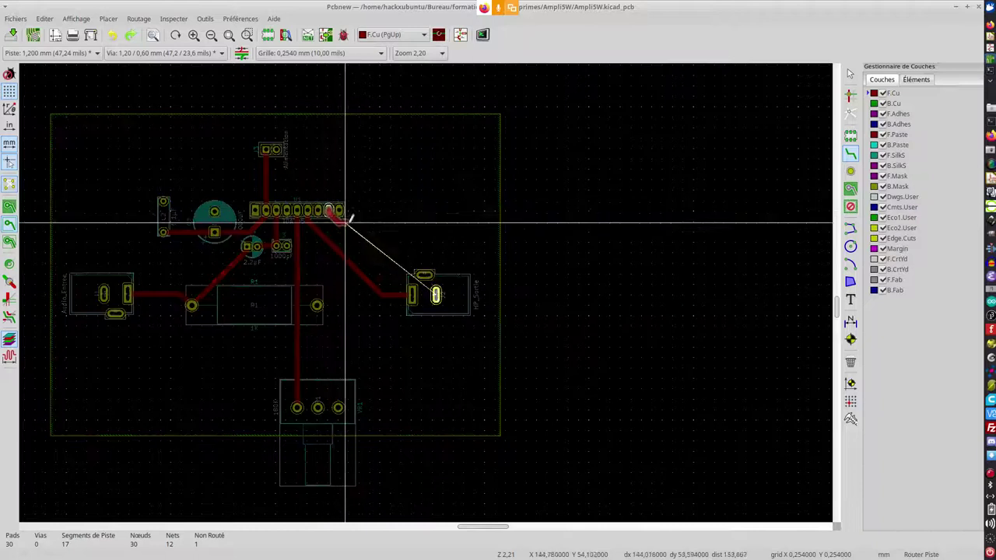
pyautogui.click(436, 294)
pyautogui.scroll(-1, 467, 285)
# Save the Ampli5W board file
pyautogui.press('Home')
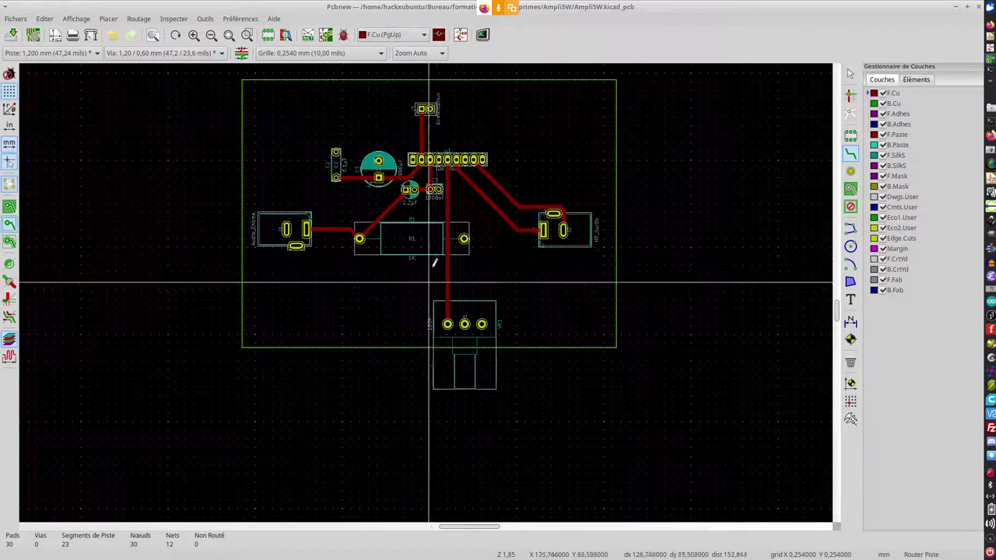
pyautogui.hotkey('ctrl', 's')
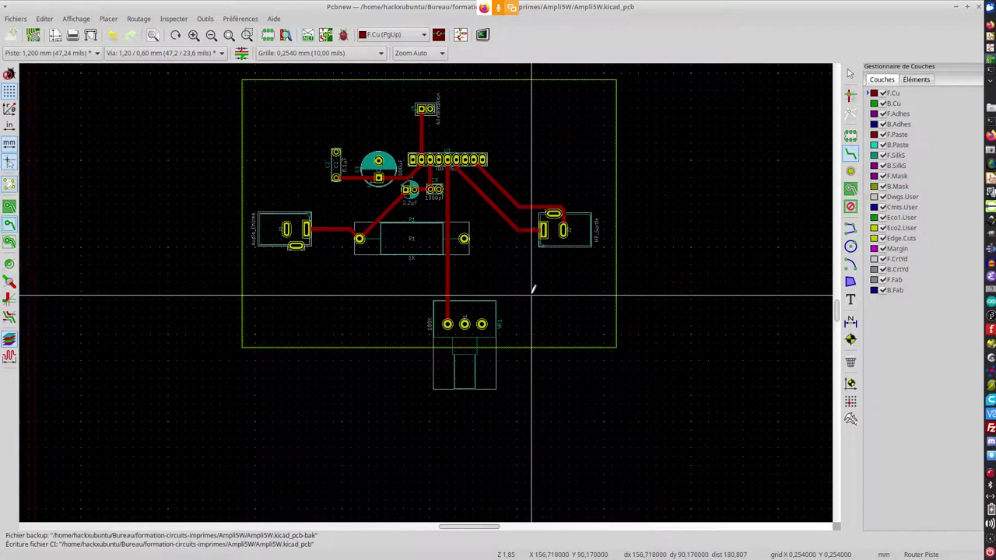
pyautogui.scroll(-1, 529, 273)
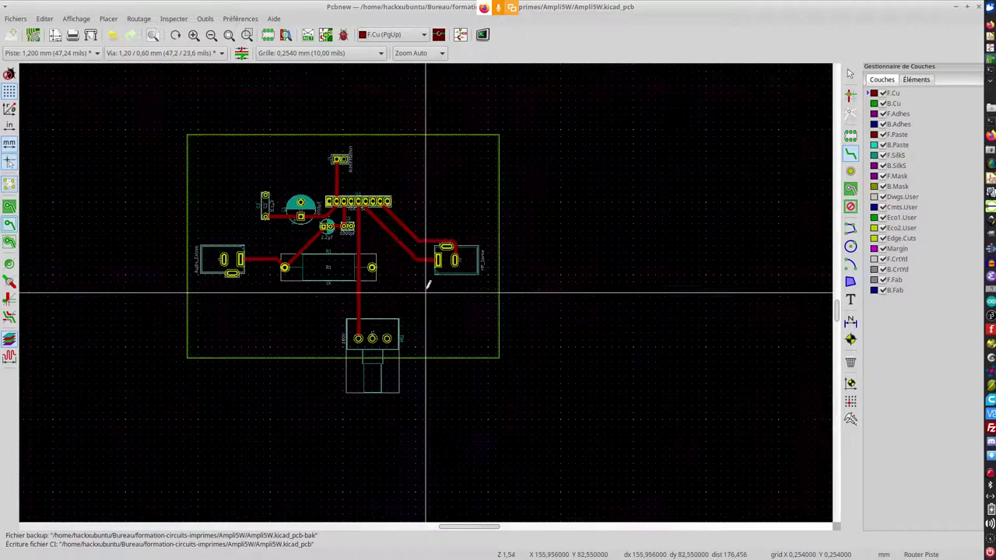
# Run the design rule check on the board with a 0,2 mm minimum track width and review the unconnected items list
pyautogui.scroll(2, 427, 283)
pyautogui.scroll(-1, 154, 172)
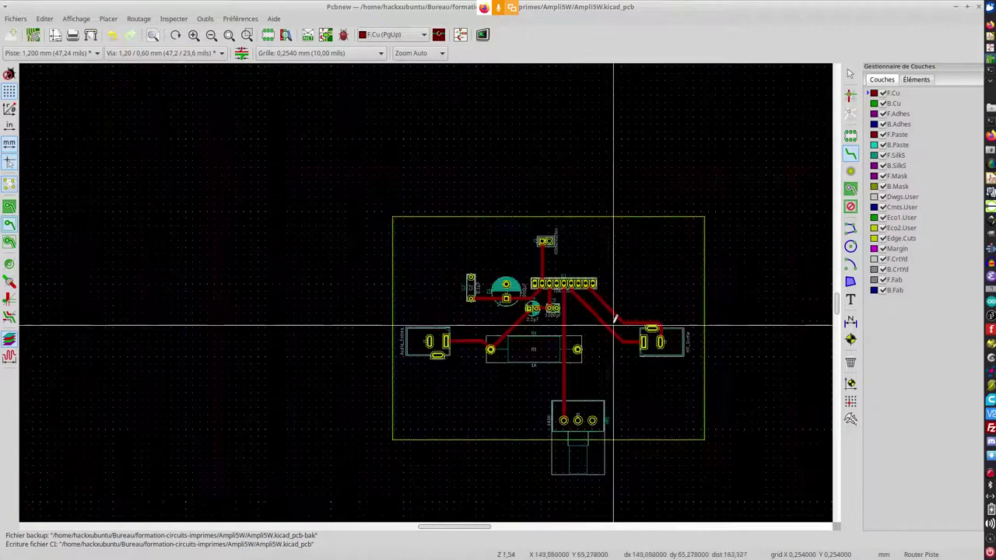
pyautogui.press('Home')
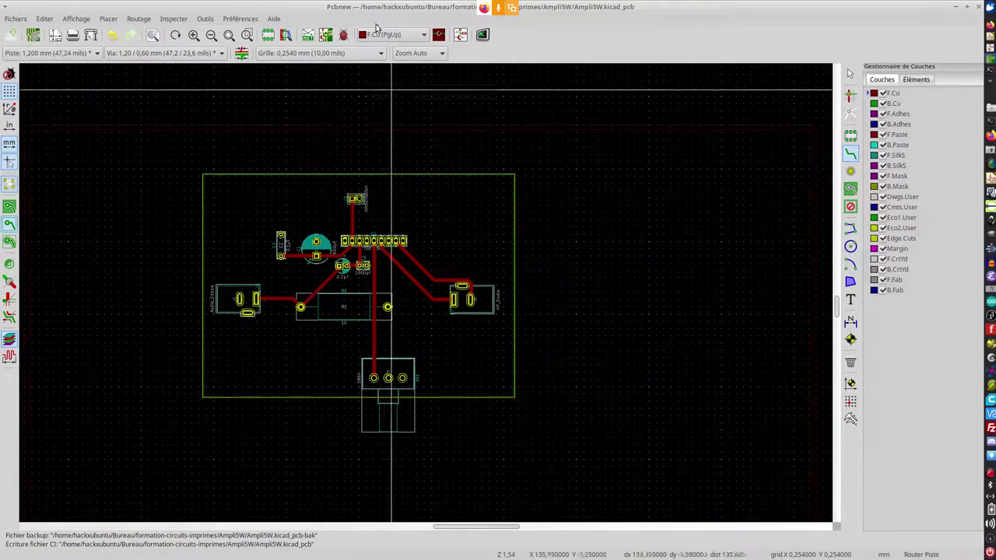
pyautogui.click(344, 35)
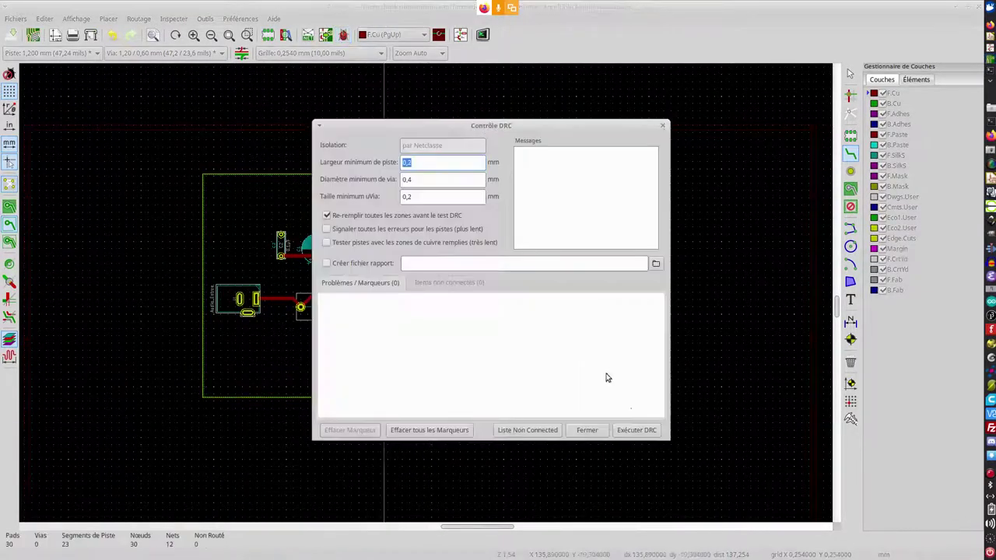
pyautogui.click(636, 431)
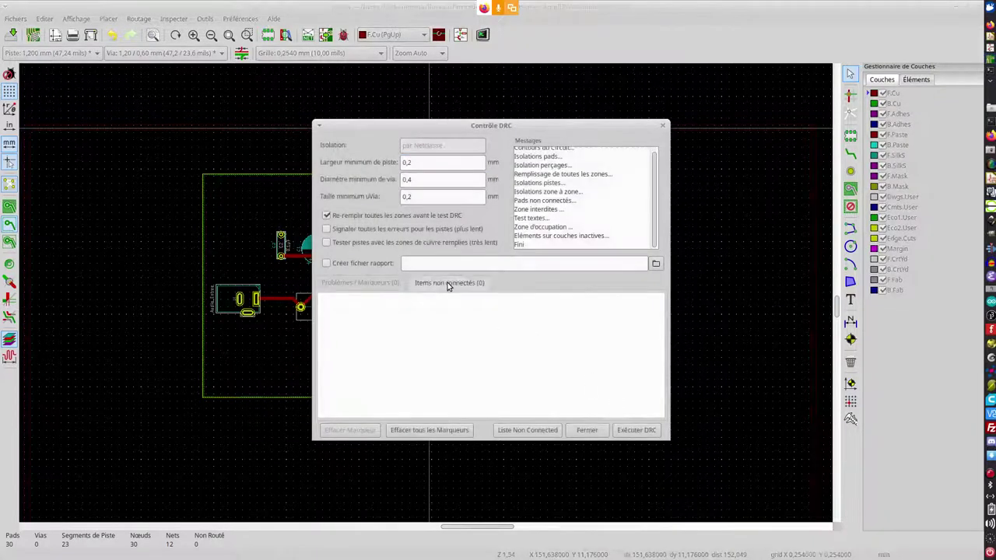
pyautogui.click(451, 283)
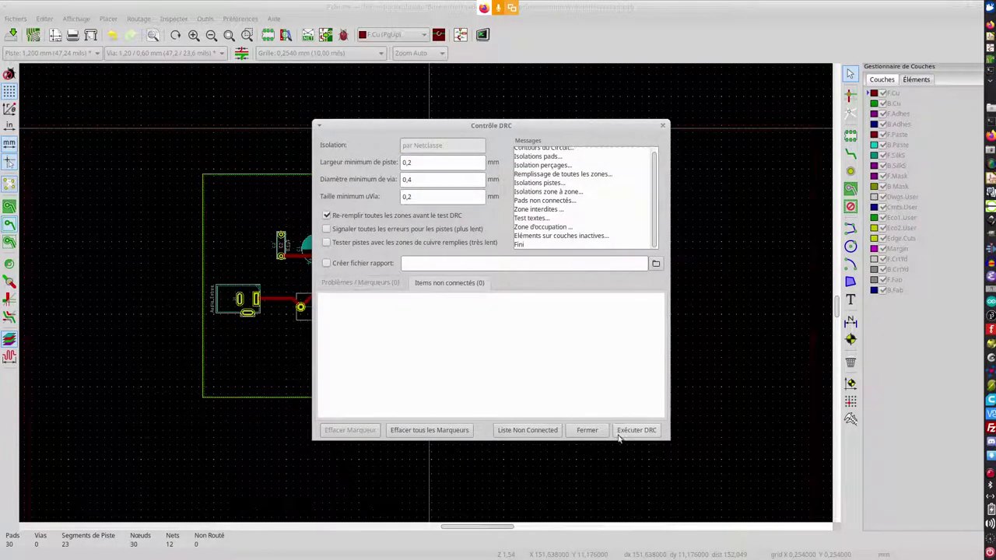
pyautogui.click(587, 431)
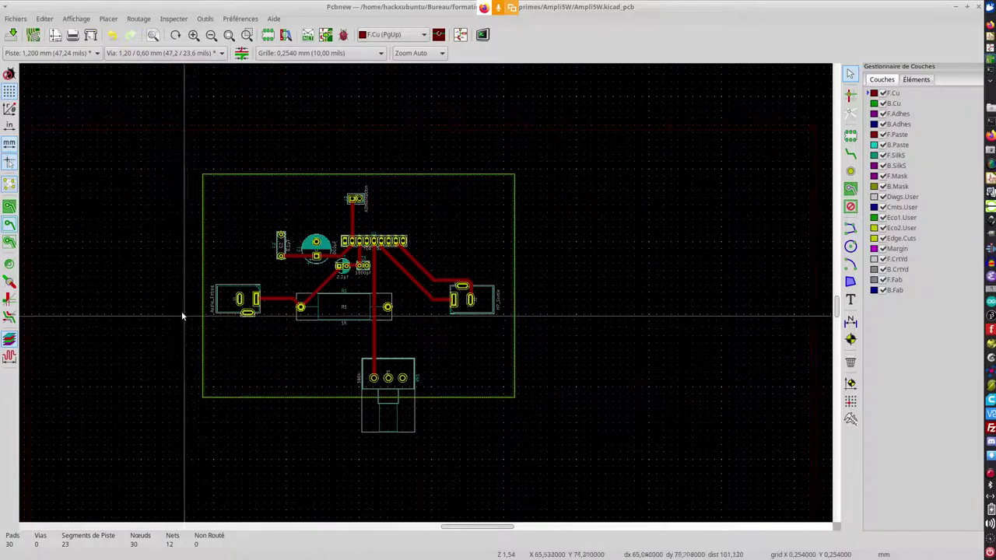
# Review the layers included in the Gerber plot settings, and close them without plotting
pyautogui.scroll(1, 181, 315)
pyautogui.scroll(-1, 443, 296)
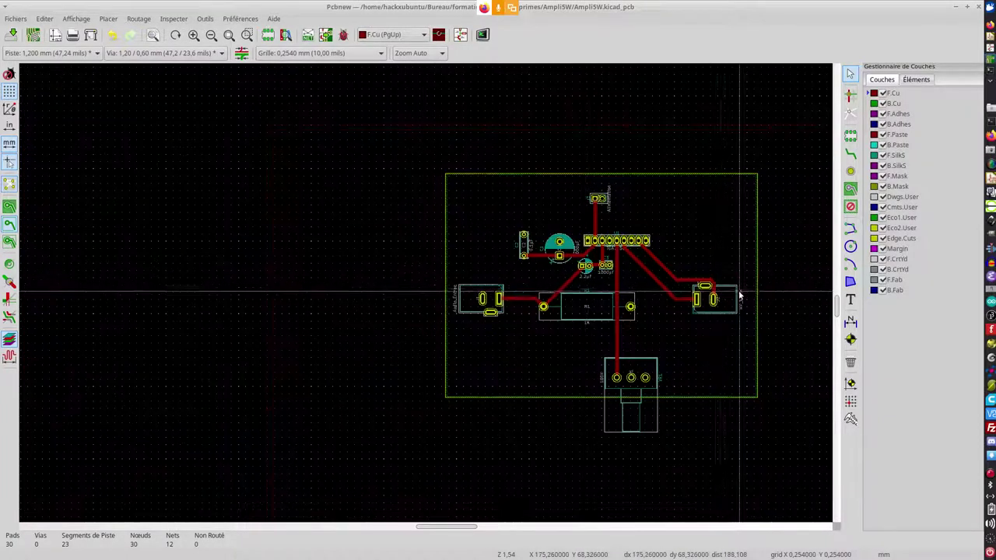
pyautogui.scroll(1, 740, 295)
pyautogui.scroll(-1, 81, 256)
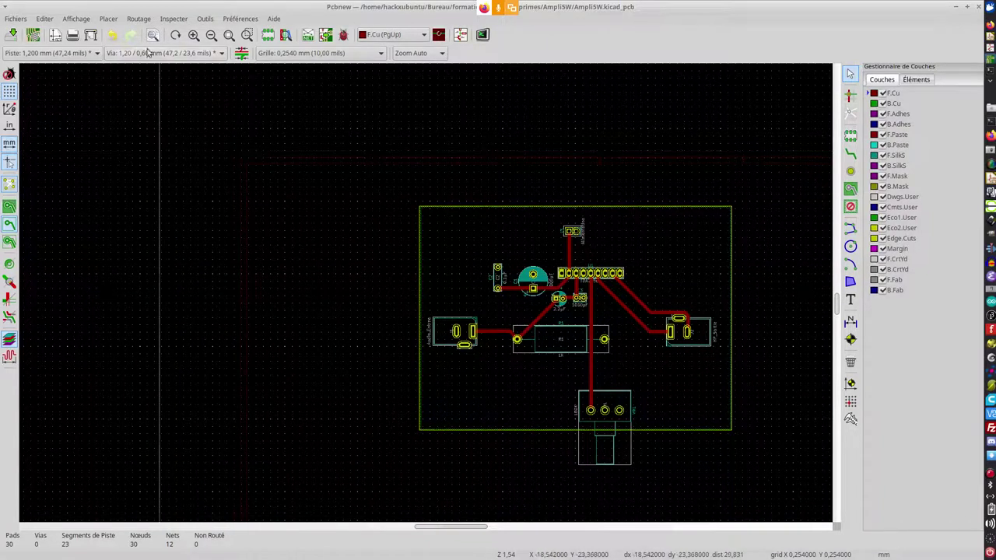
pyautogui.click(92, 36)
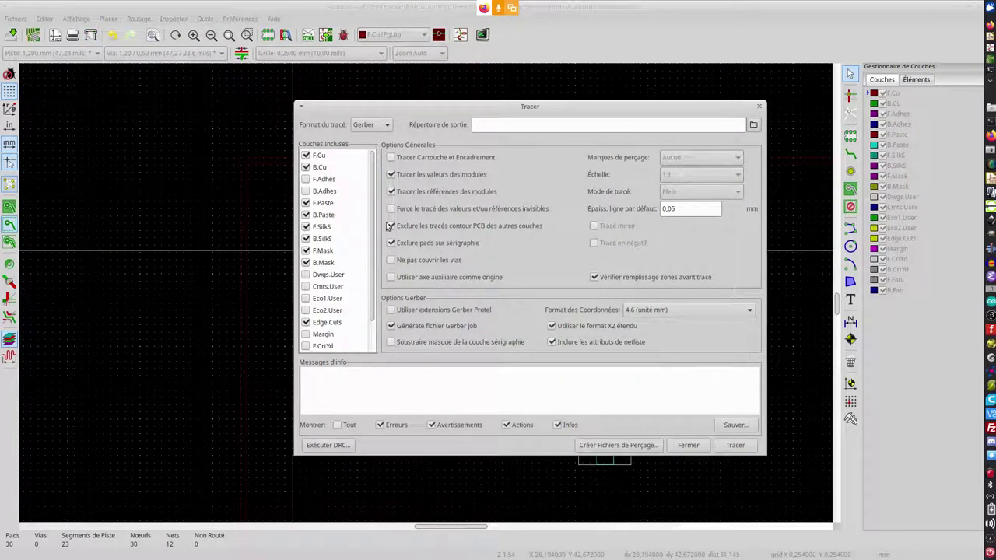
pyautogui.moveTo(376, 244); pyautogui.dragTo(371, 317)
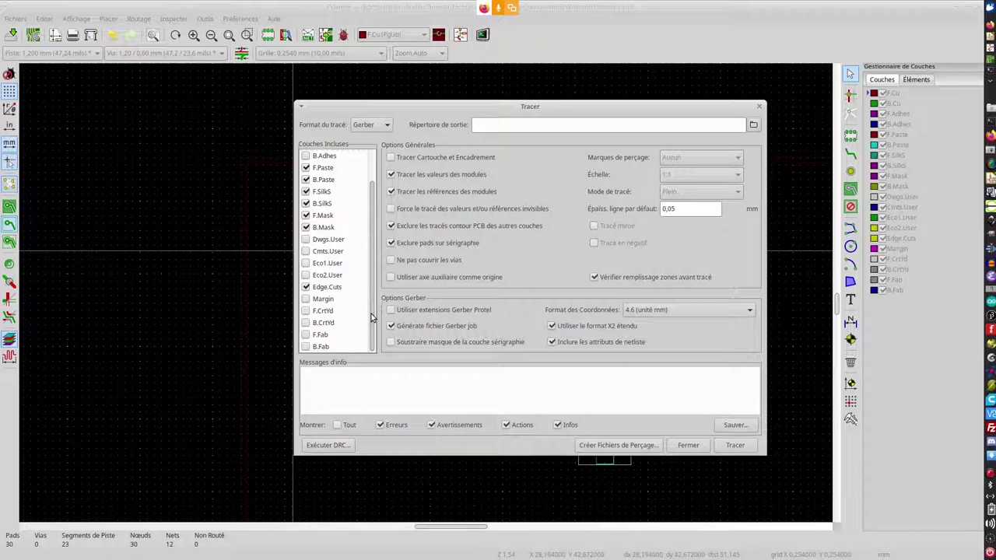
pyautogui.scroll(3, 371, 286)
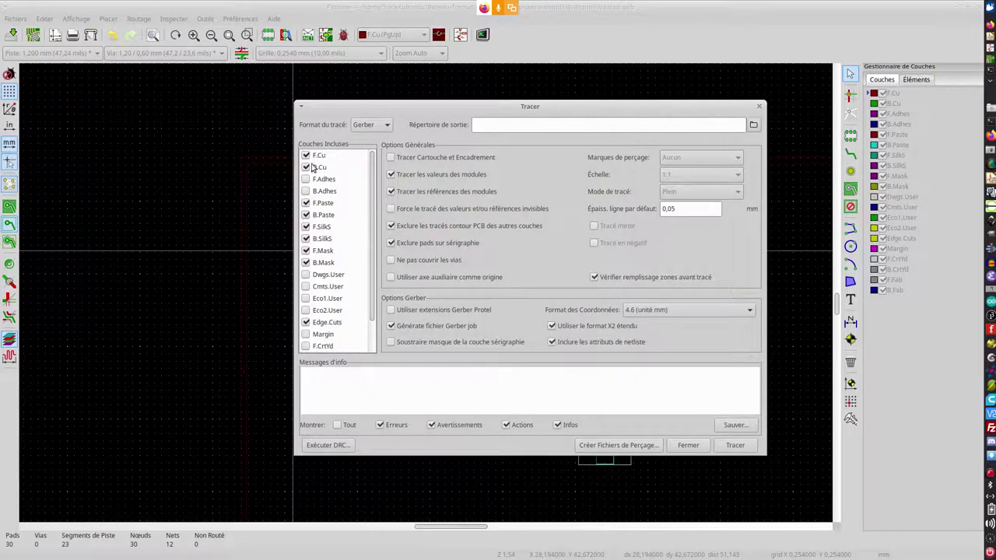
pyautogui.click(689, 446)
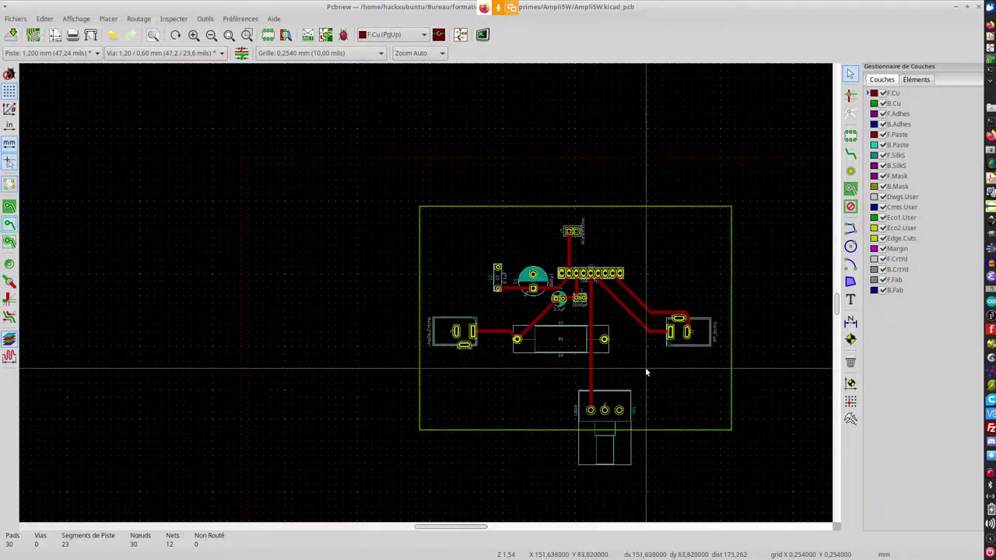
# Hide every board layer except F.SilkS, B.SilkS and Edge.Cuts
pyautogui.scroll(2, 645, 368)
pyautogui.scroll(-2, 344, 244)
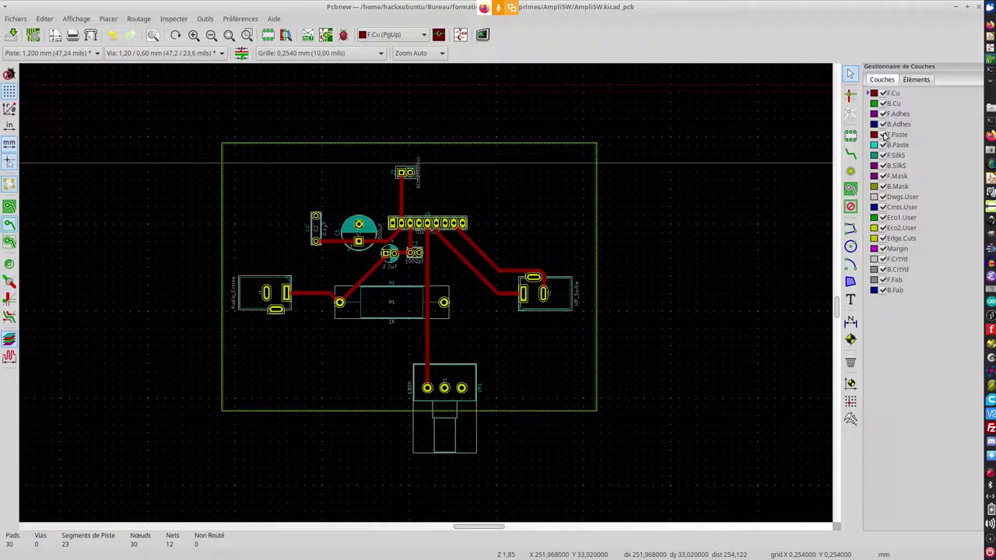
pyautogui.click(882, 92)
pyautogui.click(882, 103)
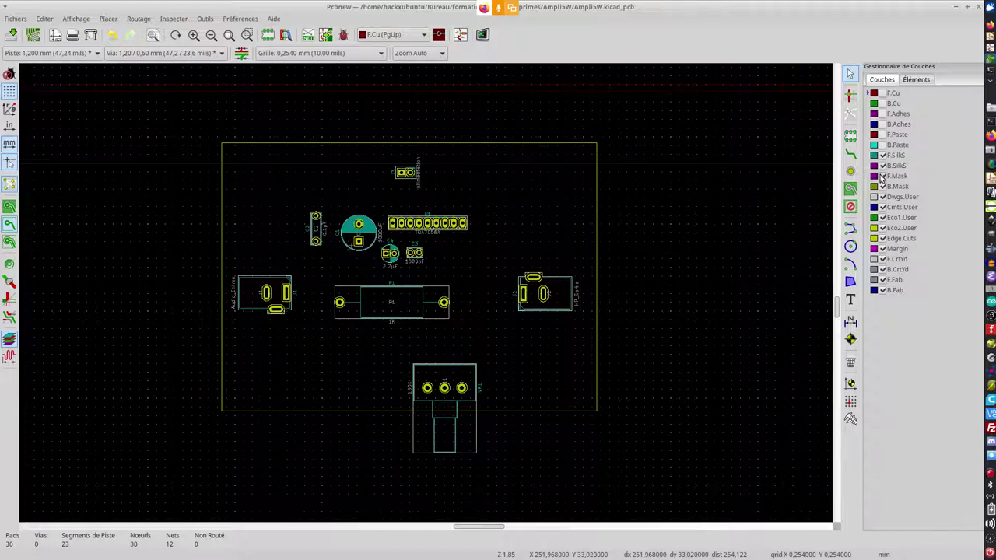
pyautogui.click(883, 186)
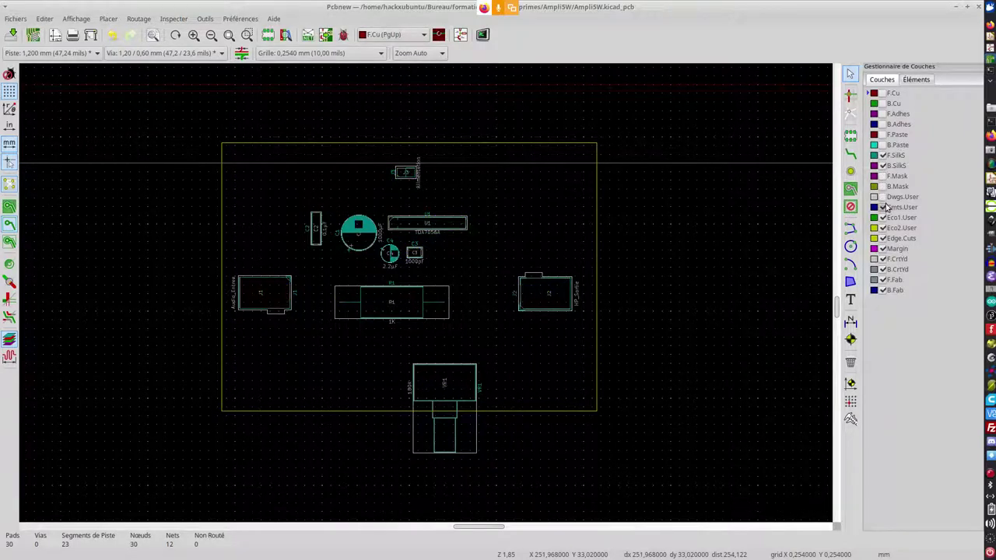
pyautogui.click(884, 259)
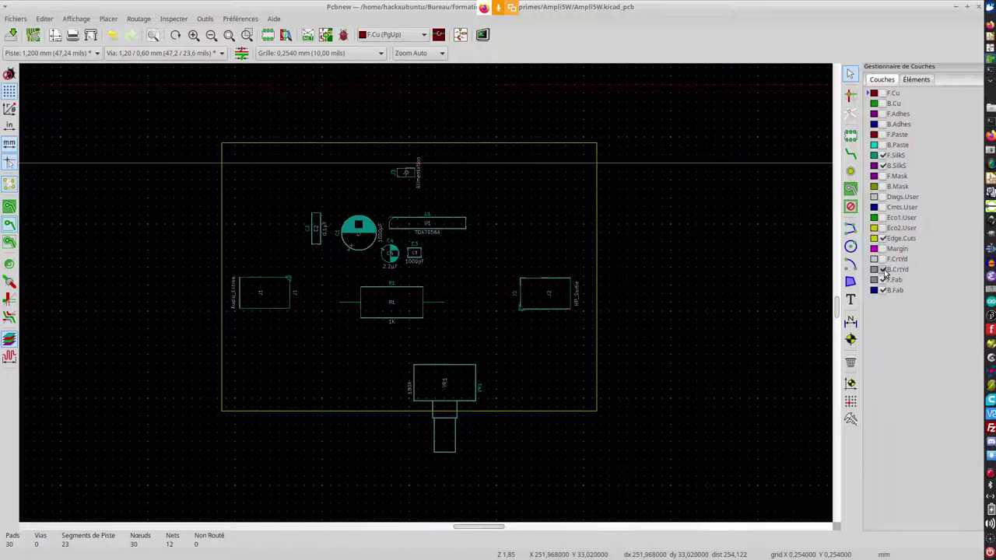
pyautogui.click(883, 280)
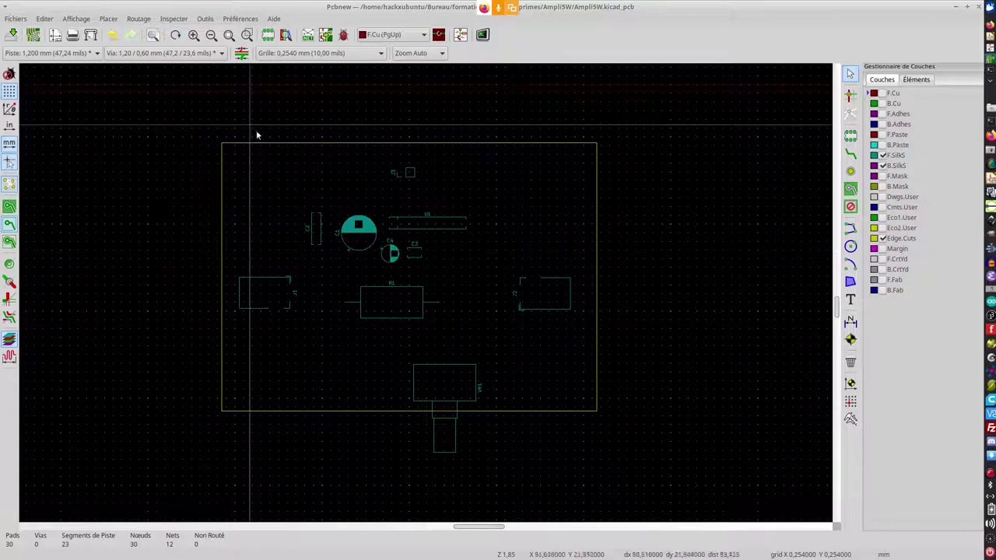
# Display the B.Fab and F.Fab layers again and examine connector J3's texts against the silkscreen
pyautogui.scroll(1, 316, 224)
pyautogui.scroll(-2, 600, 355)
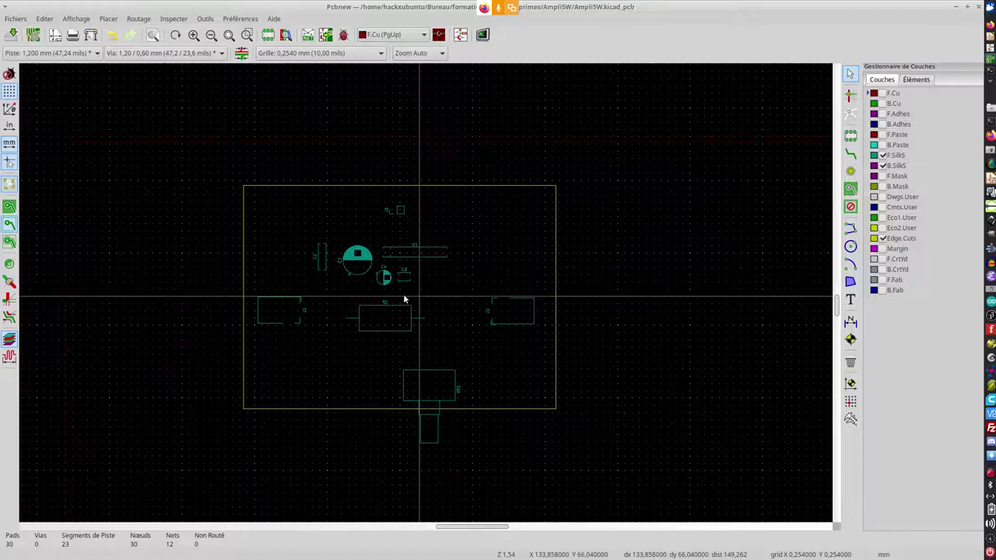
pyautogui.scroll(2, 419, 295)
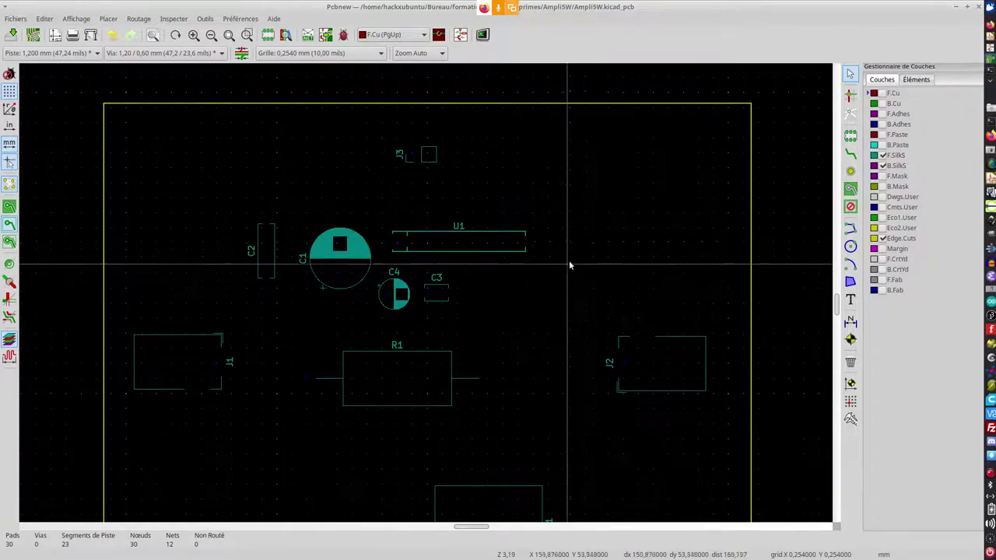
pyautogui.click(883, 290)
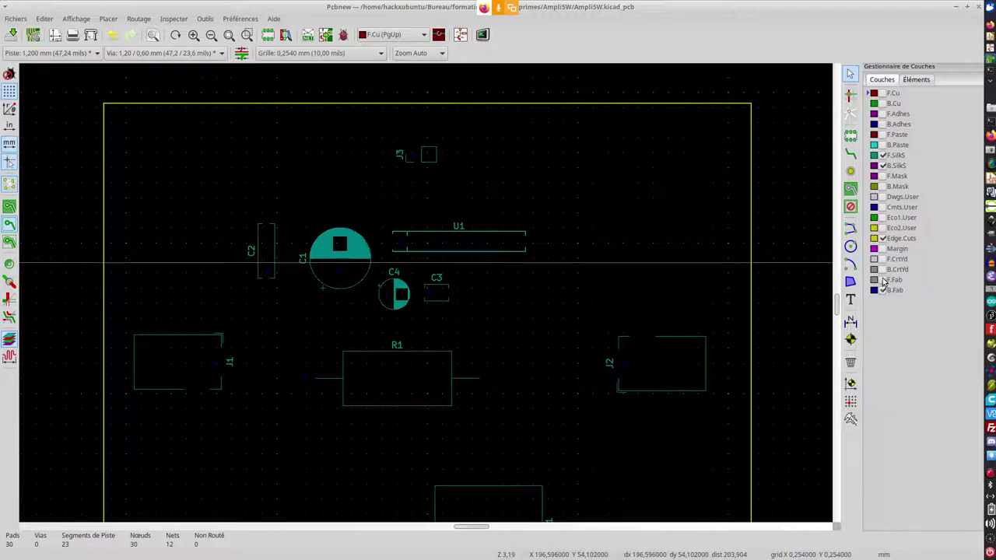
pyautogui.click(883, 281)
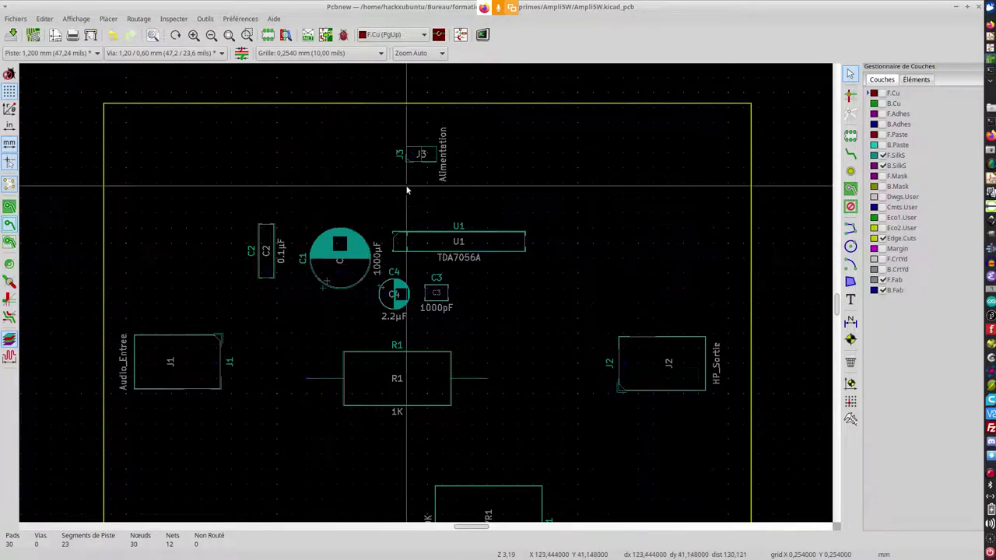
pyautogui.scroll(2, 412, 190)
pyautogui.scroll(1, 448, 296)
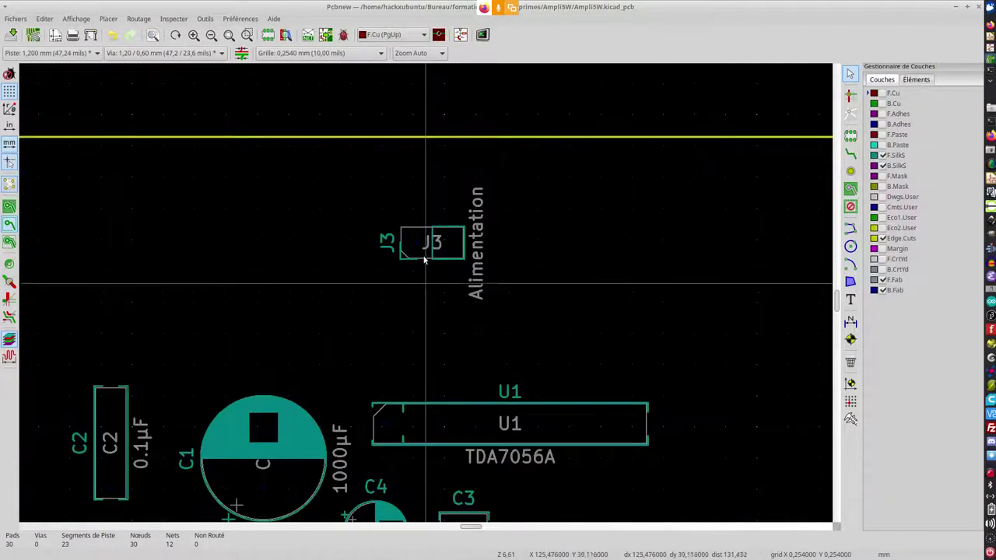
pyautogui.scroll(2, 426, 293)
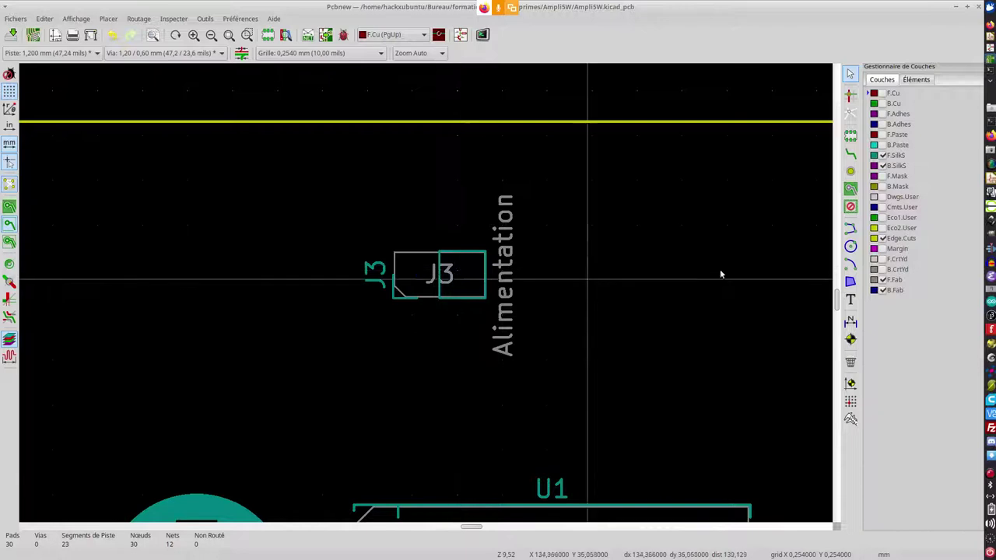
pyautogui.scroll(-2, 536, 331)
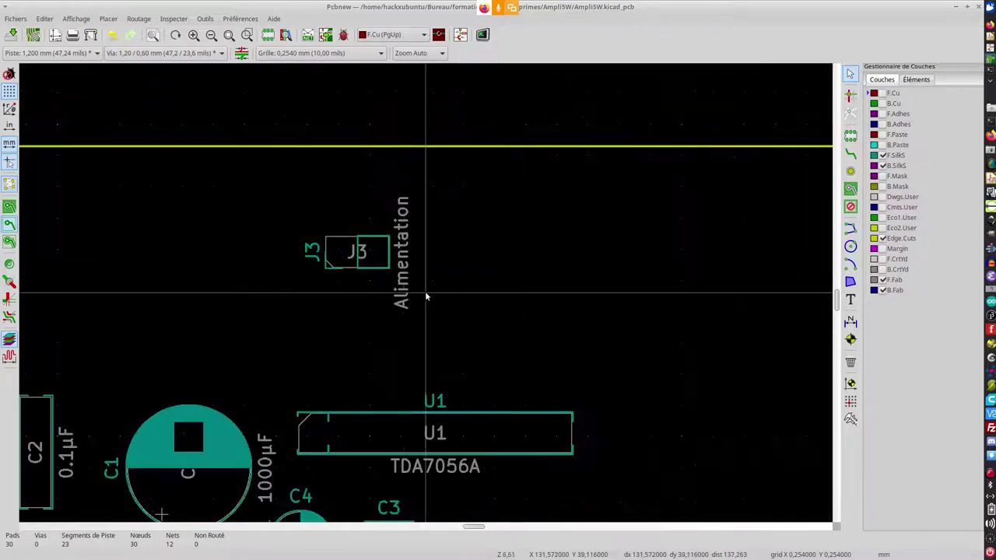
# Display the F.Mask and B.Mask layers again and examine connector J3's pads beside its value text
pyautogui.click(883, 176)
pyautogui.click(883, 186)
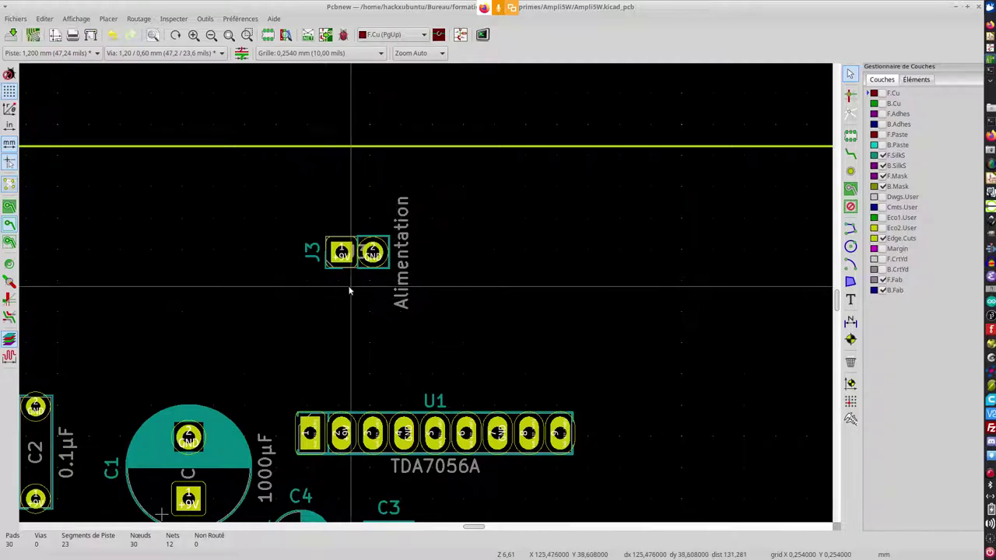
pyautogui.scroll(2, 349, 291)
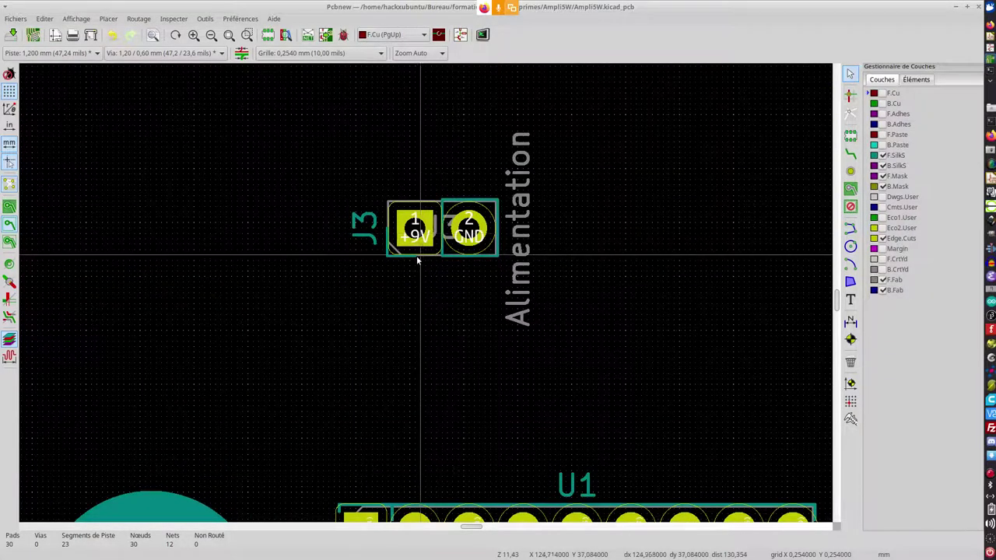
pyautogui.scroll(1, 421, 272)
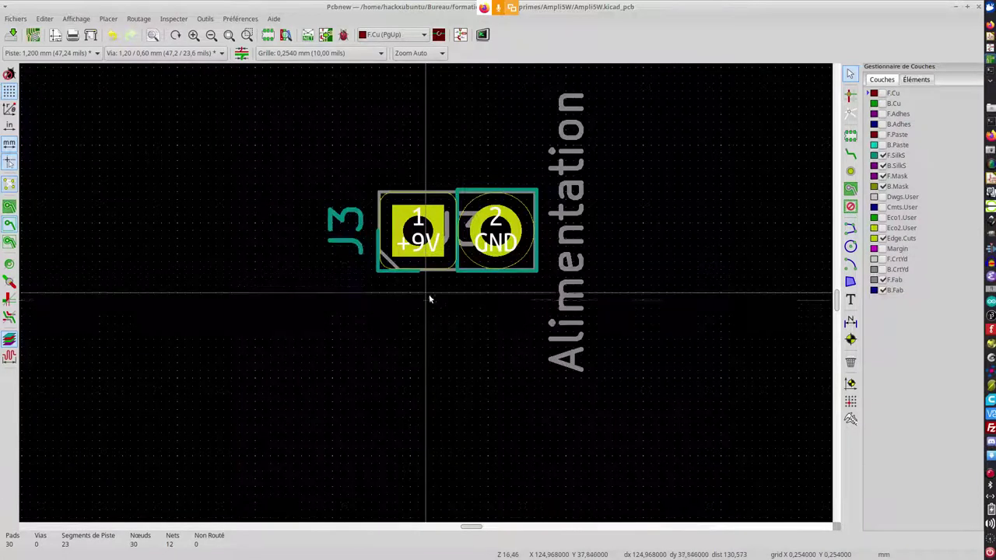
pyautogui.scroll(-3, 429, 298)
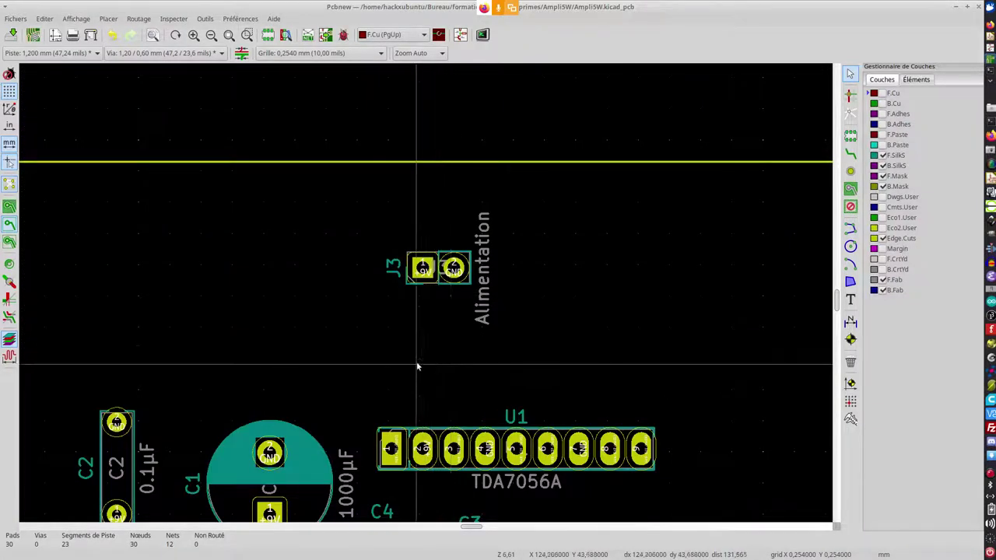
pyautogui.scroll(-2, 417, 367)
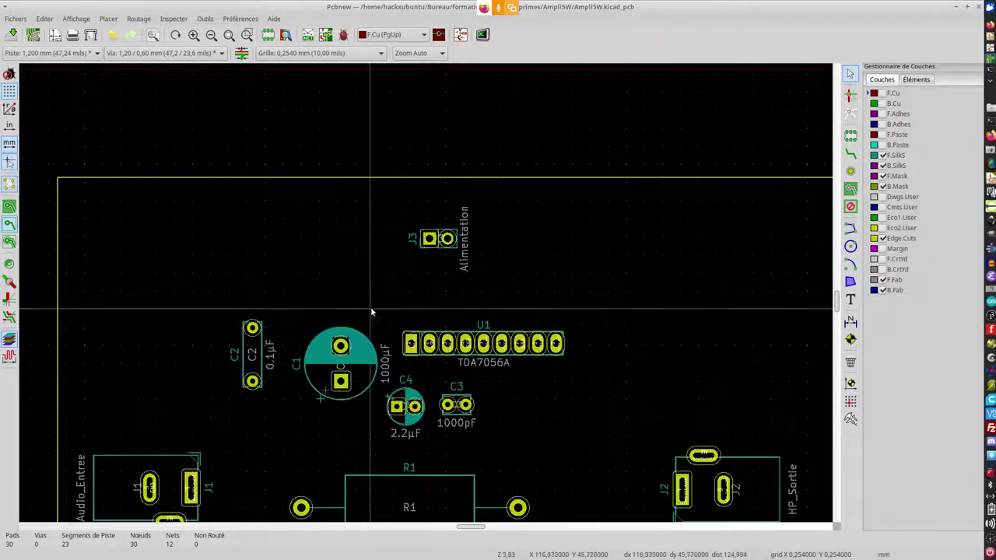
pyautogui.scroll(2, 372, 312)
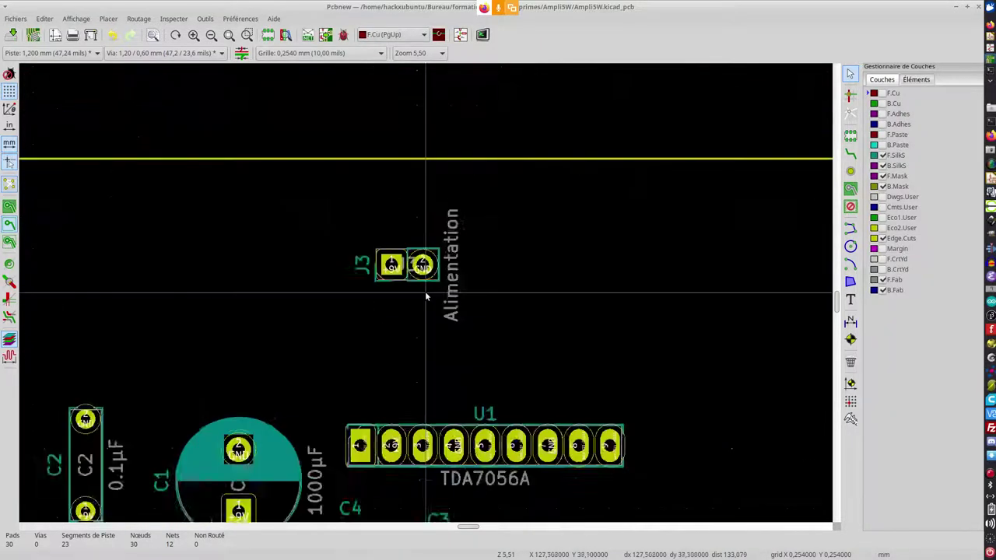
pyautogui.scroll(2, 426, 295)
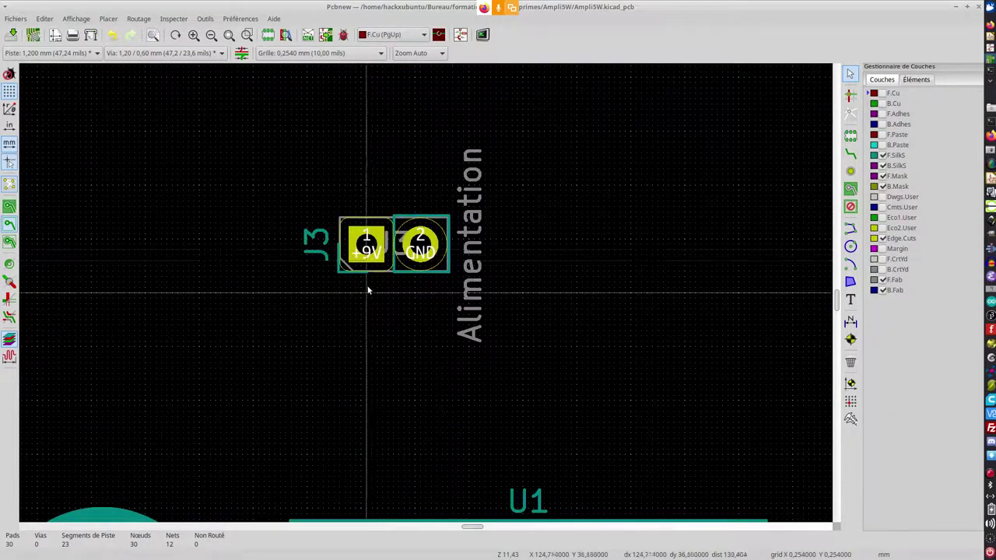
# Move connector J3's value text "Alimentation" to the F.SilkS layer
pyautogui.click(471, 265)
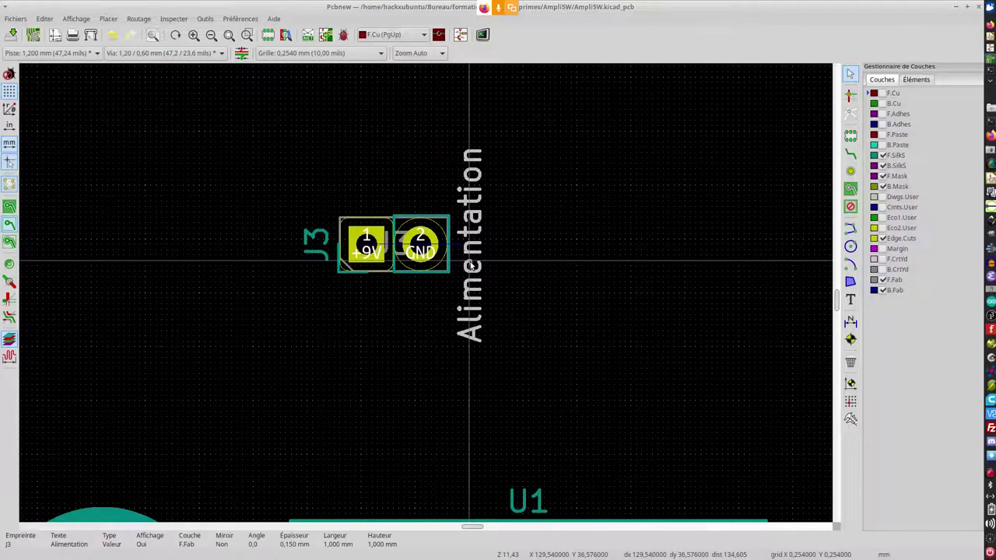
pyautogui.rightClick(471, 265)
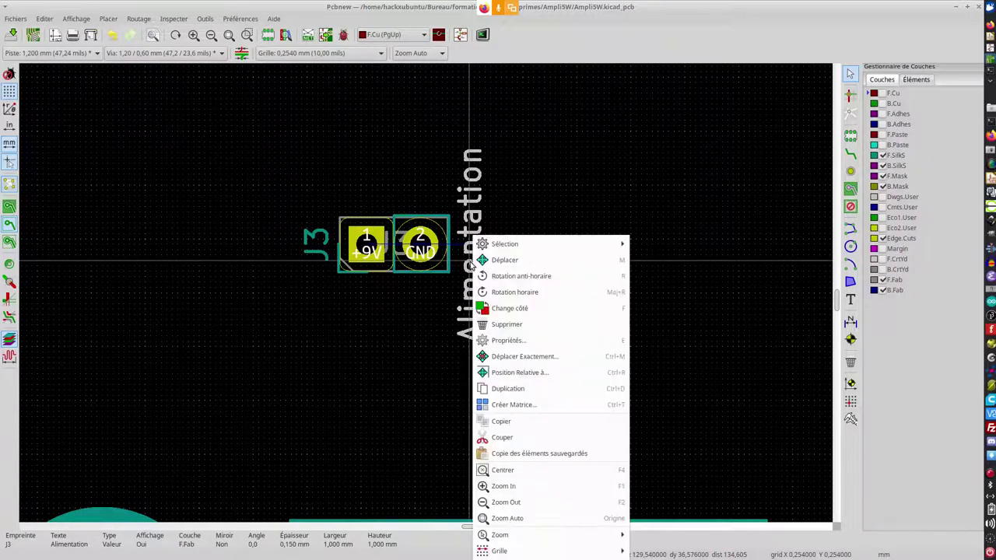
pyautogui.click(503, 341)
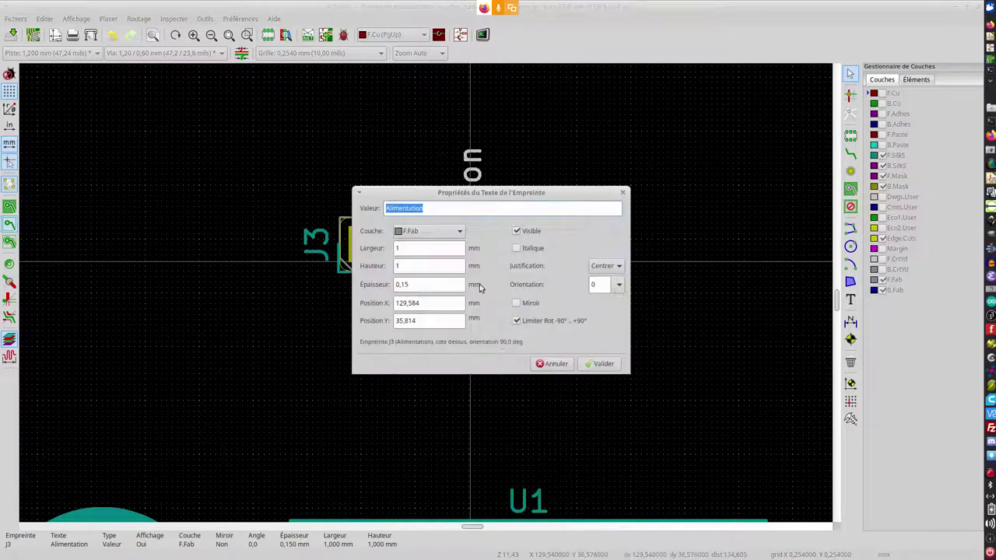
pyautogui.click(413, 231)
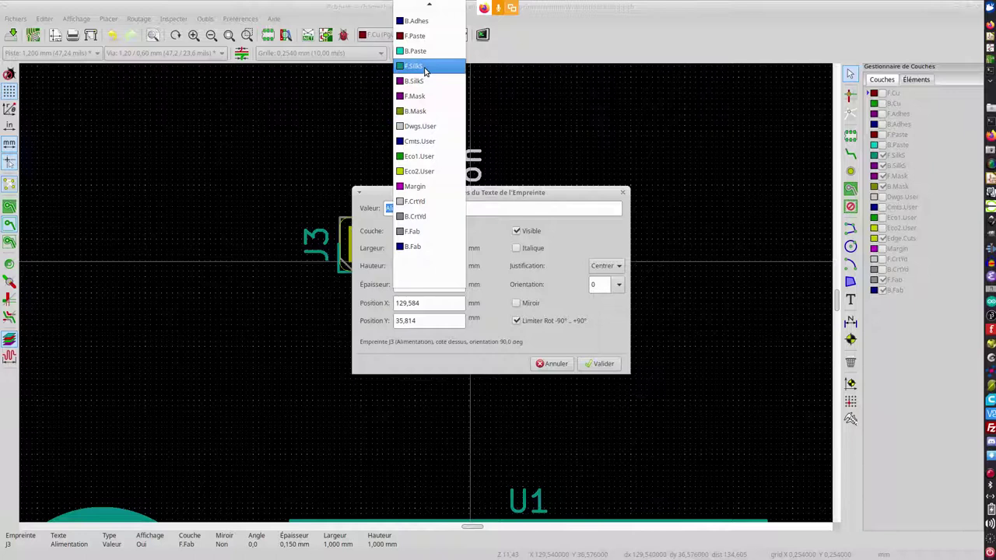
pyautogui.click(425, 69)
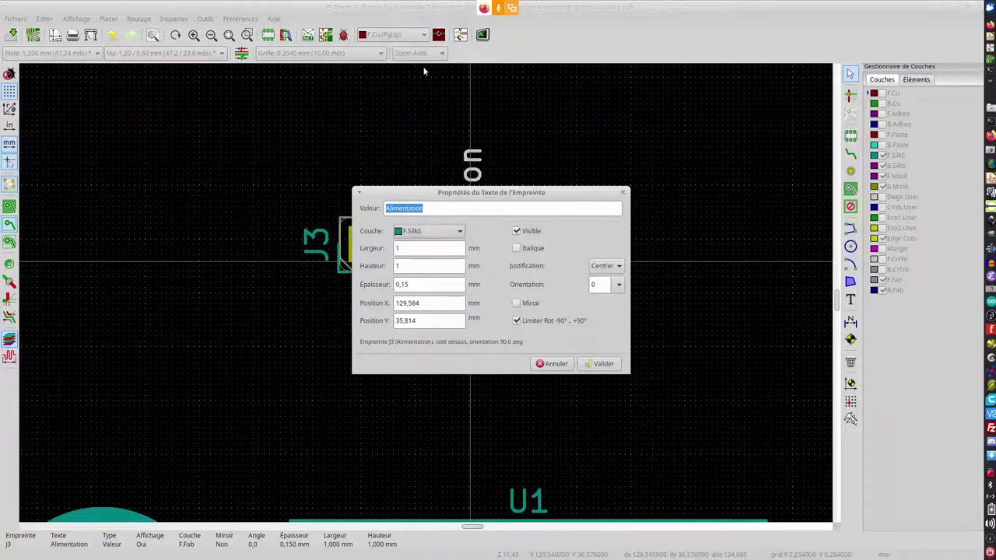
pyautogui.click(600, 363)
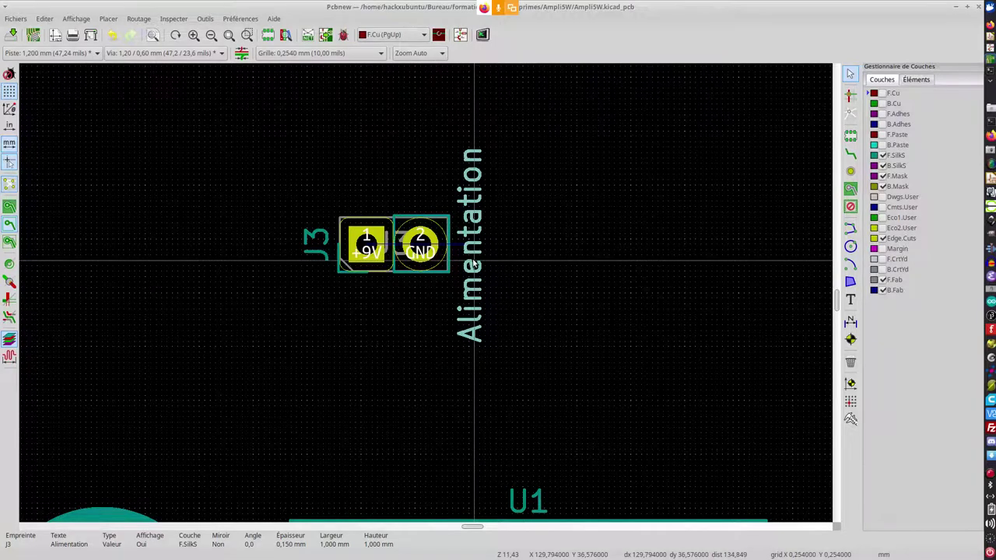
# Rotate the "Alimentation" text to horizontal and place it just below connector J3
pyautogui.press('r')
pyautogui.press('m')
pyautogui.click(397, 190)
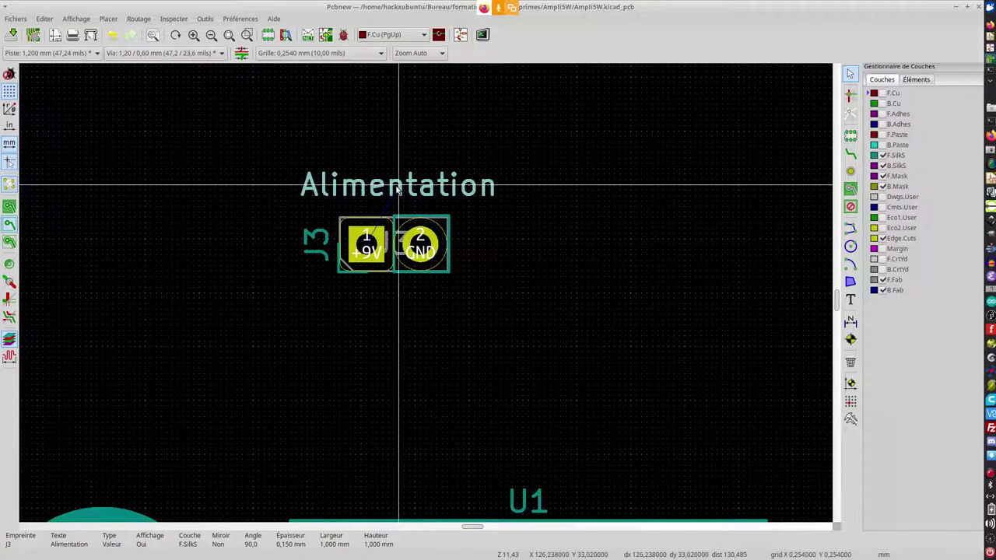
pyautogui.press('m')
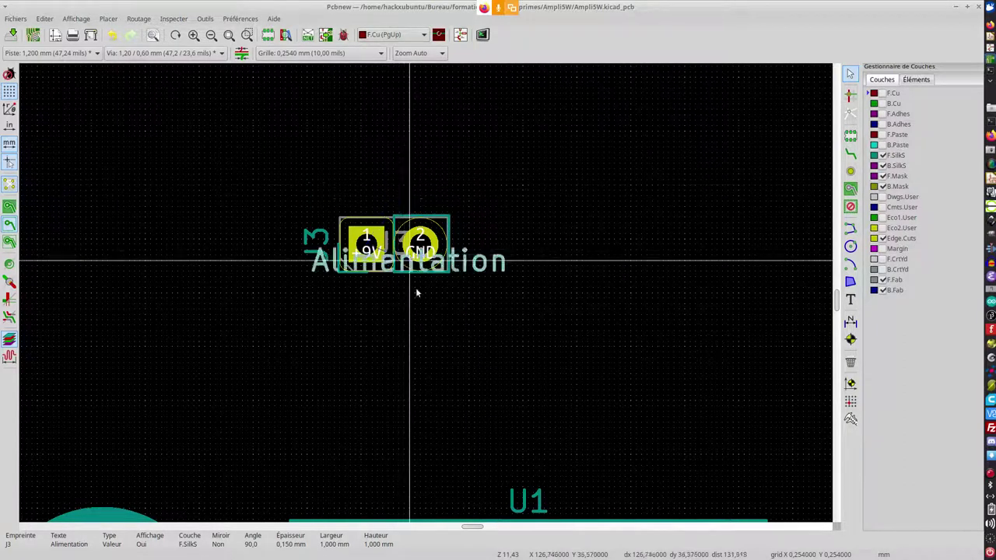
pyautogui.click(396, 309)
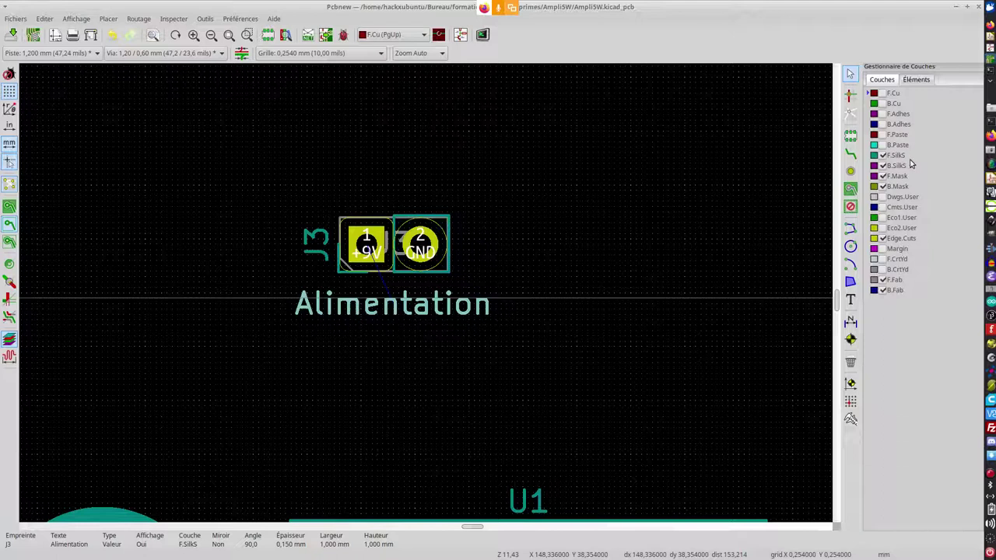
# Add the text "+9V" on the F.SilkS layer above pad 1 of connector J3
pyautogui.click(867, 156)
pyautogui.click(850, 299)
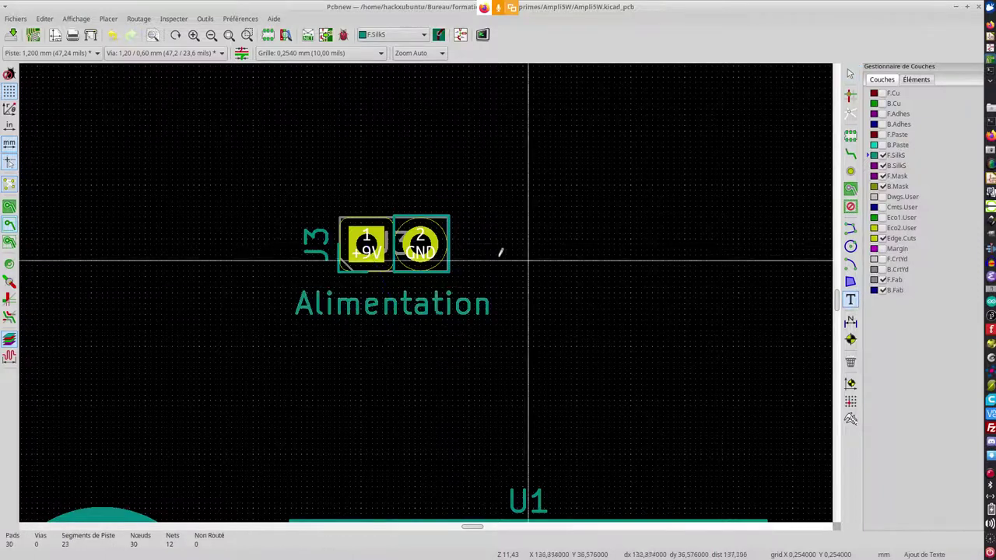
pyautogui.click(367, 187)
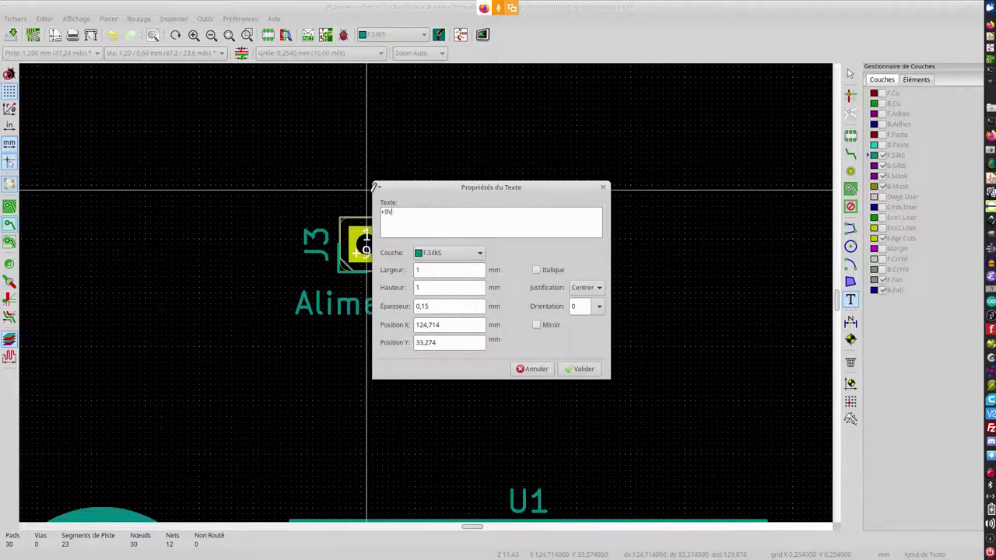
pyautogui.click(582, 369)
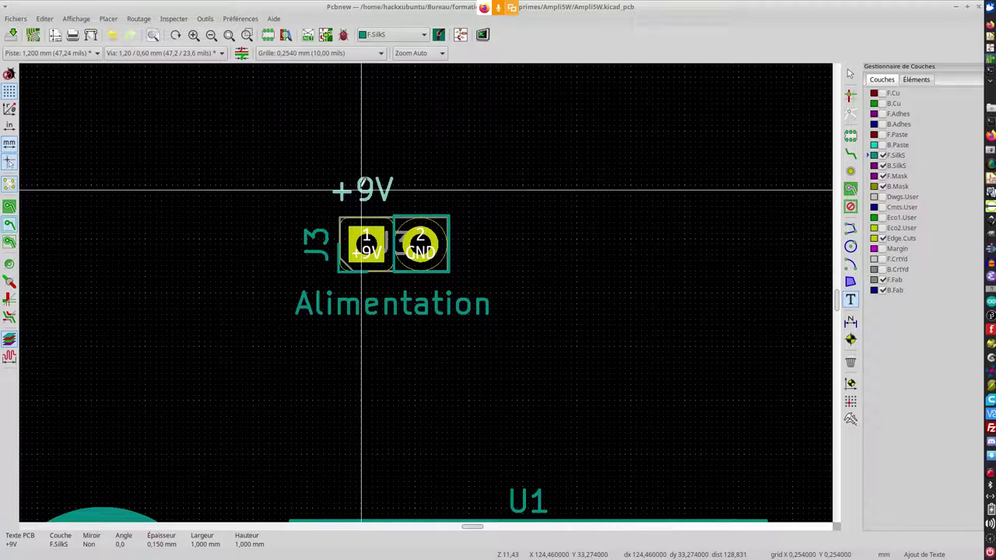
pyautogui.click(361, 189)
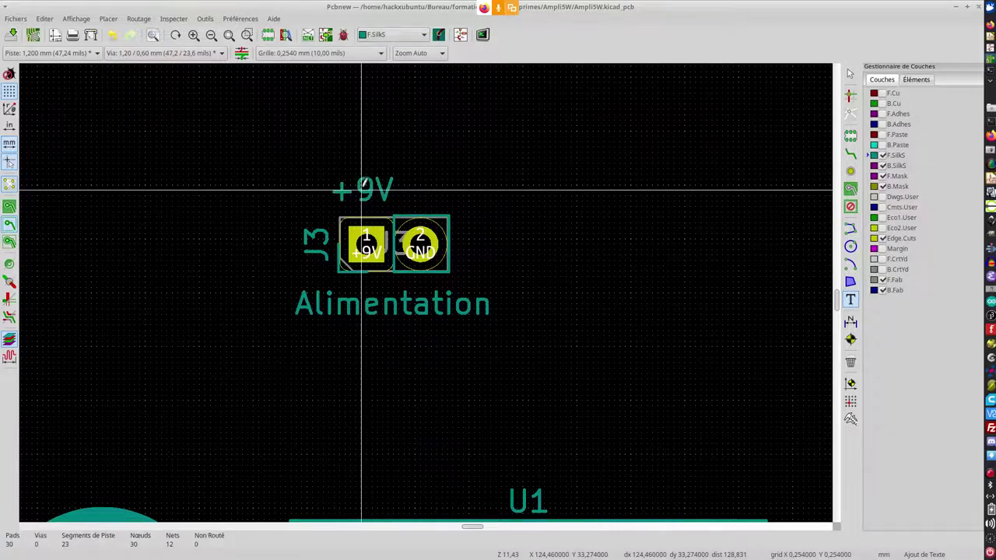
# Add the text "GND" on F.SilkS above pad 2 of connector J3, and save the board
pyautogui.click(424, 184)
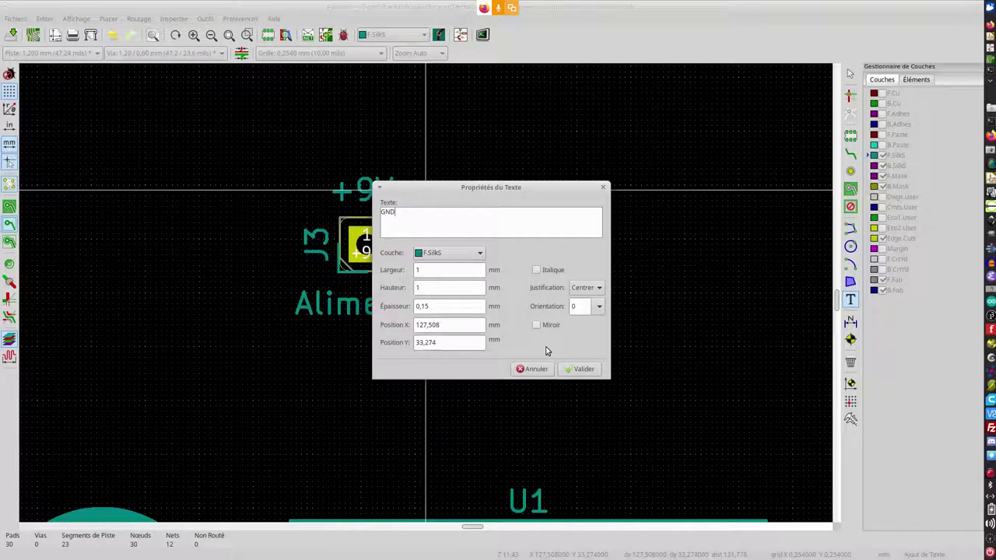
pyautogui.click(581, 368)
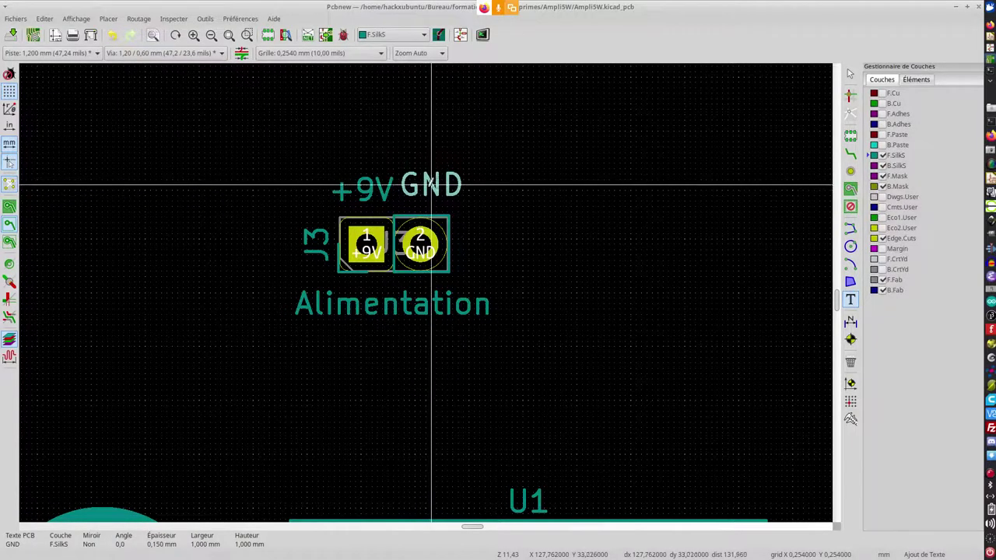
pyautogui.click(436, 189)
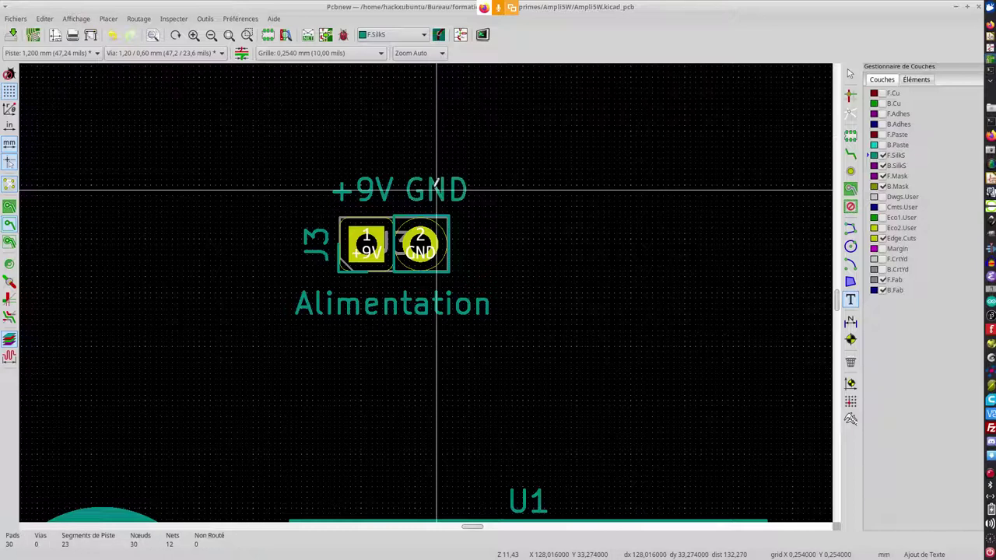
pyautogui.scroll(-4, 424, 280)
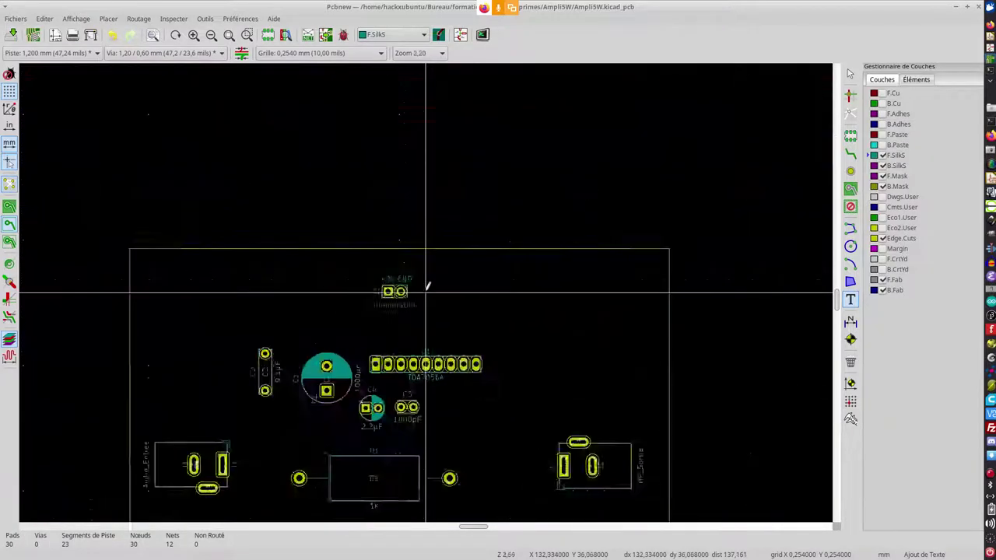
pyautogui.scroll(-1, 424, 280)
pyautogui.scroll(4, 427, 283)
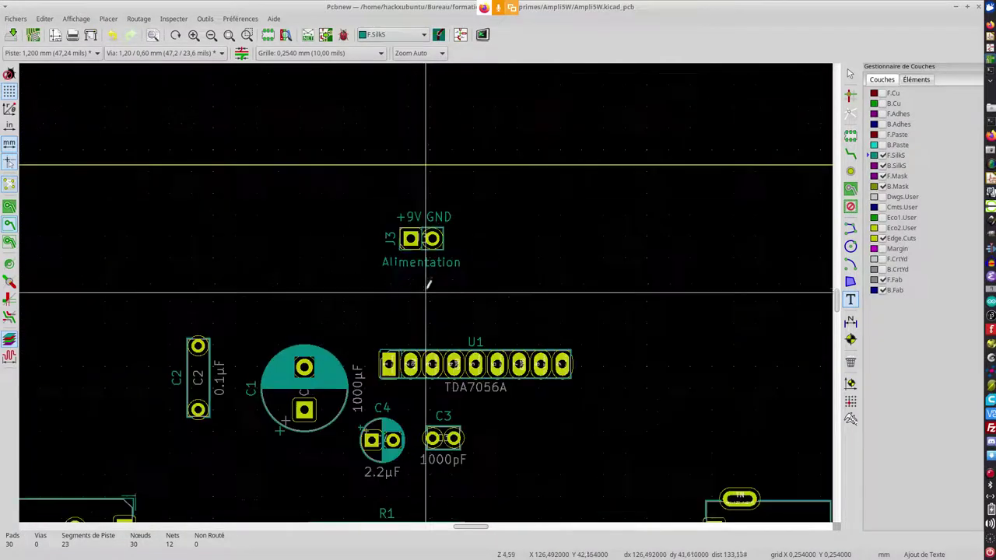
pyautogui.scroll(2, 427, 284)
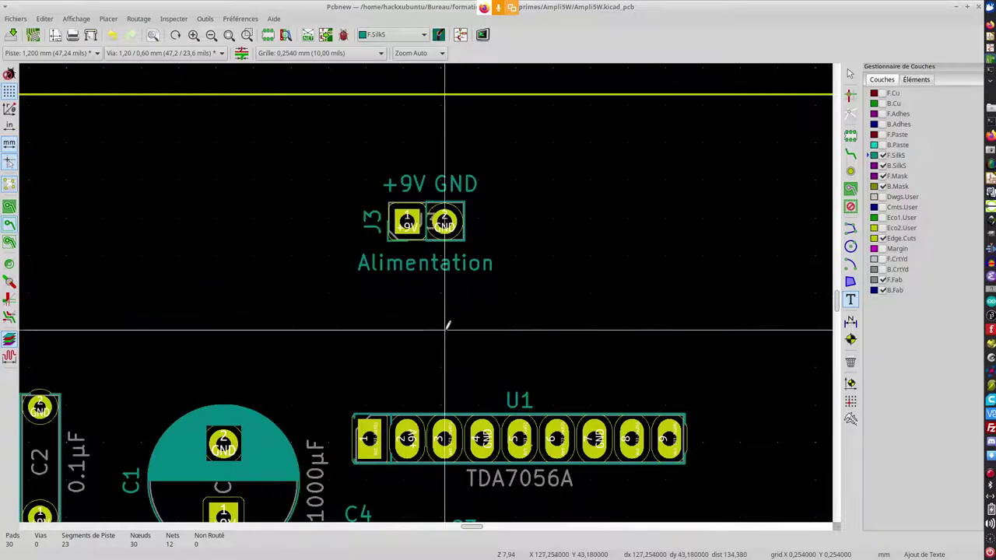
pyautogui.hotkey('ctrl', 's')
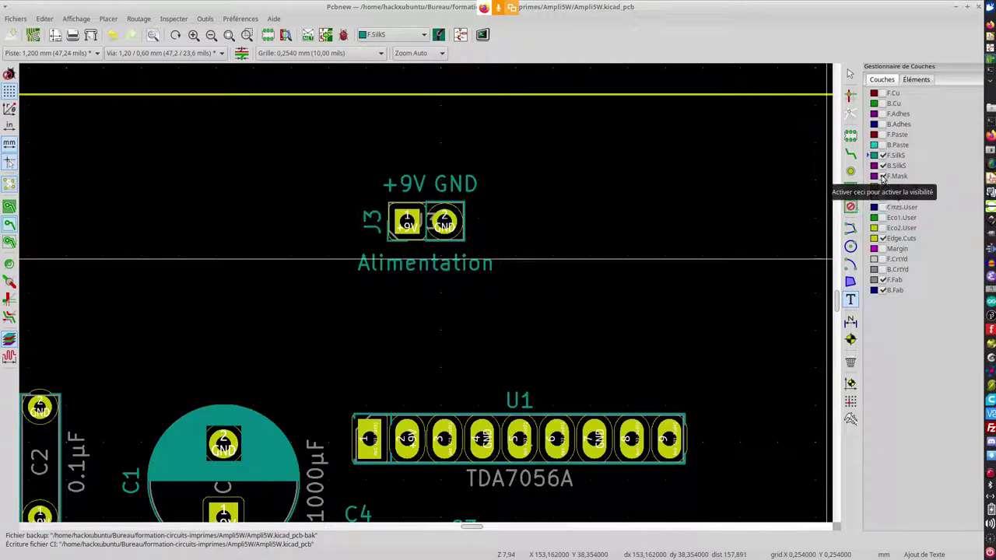
# Hide the F.Fab and B.Fab layers to examine the silkscreen across the board, and display both layers again
pyautogui.click(882, 280)
pyautogui.click(884, 290)
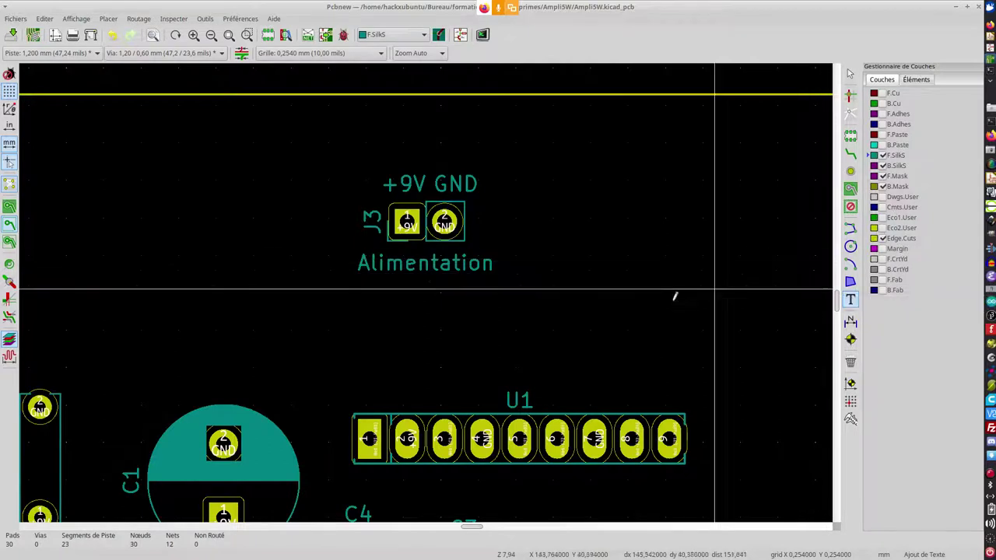
pyautogui.scroll(-2, 675, 296)
pyautogui.scroll(-3, 427, 289)
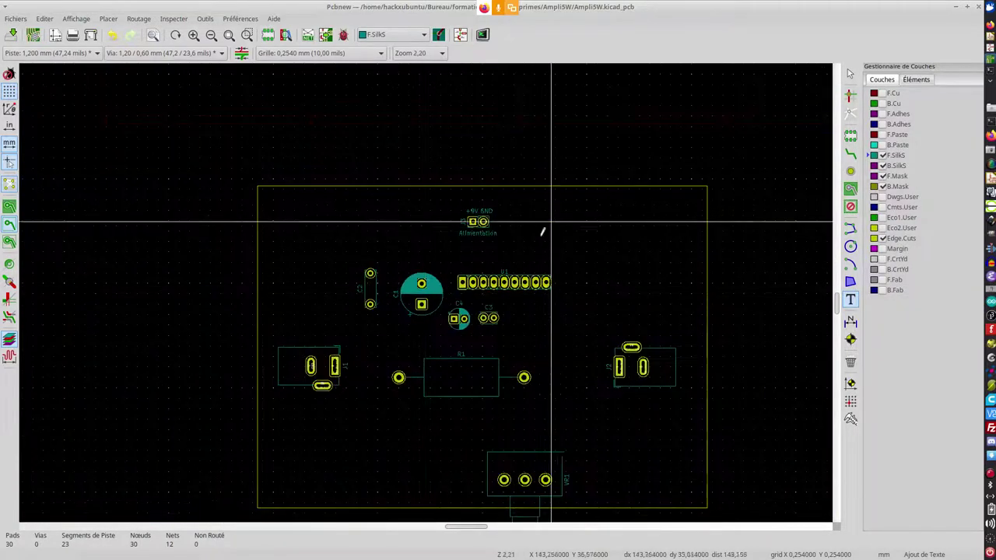
pyautogui.scroll(2, 551, 222)
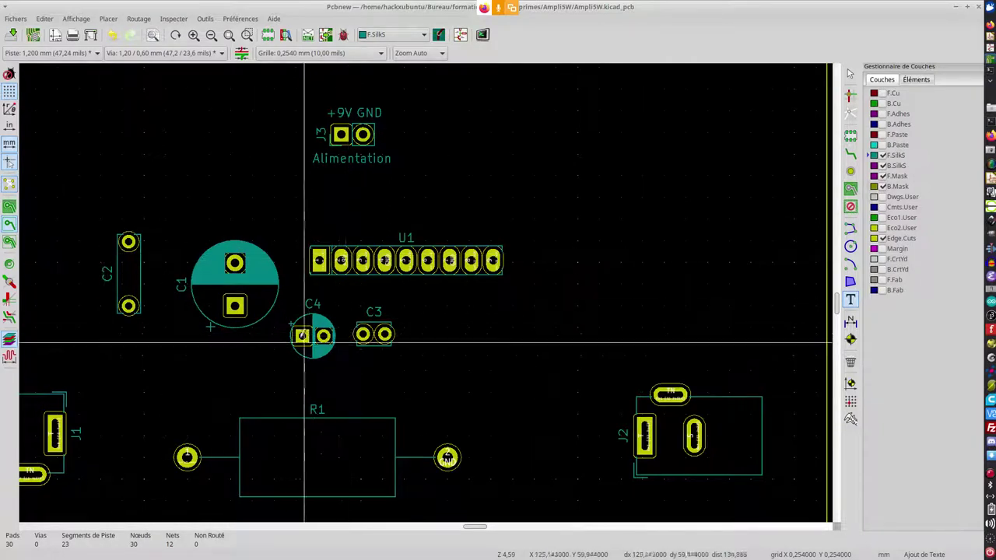
pyautogui.scroll(-2, 382, 334)
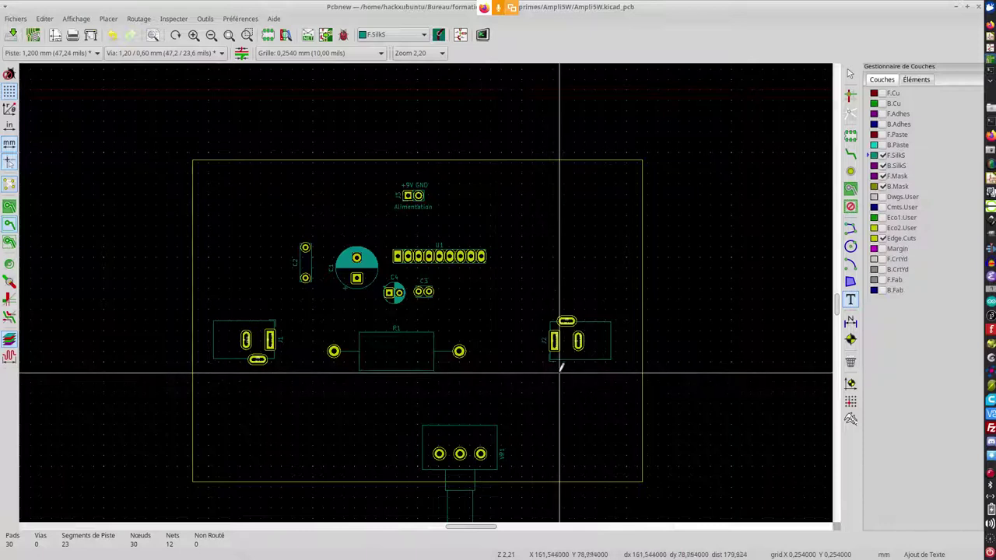
pyautogui.scroll(2, 561, 369)
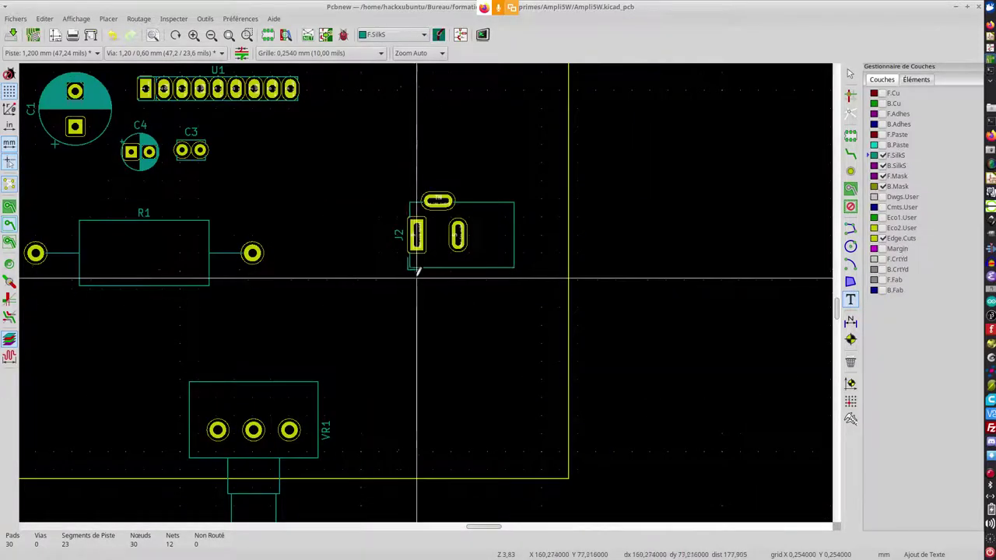
pyautogui.scroll(1, 418, 273)
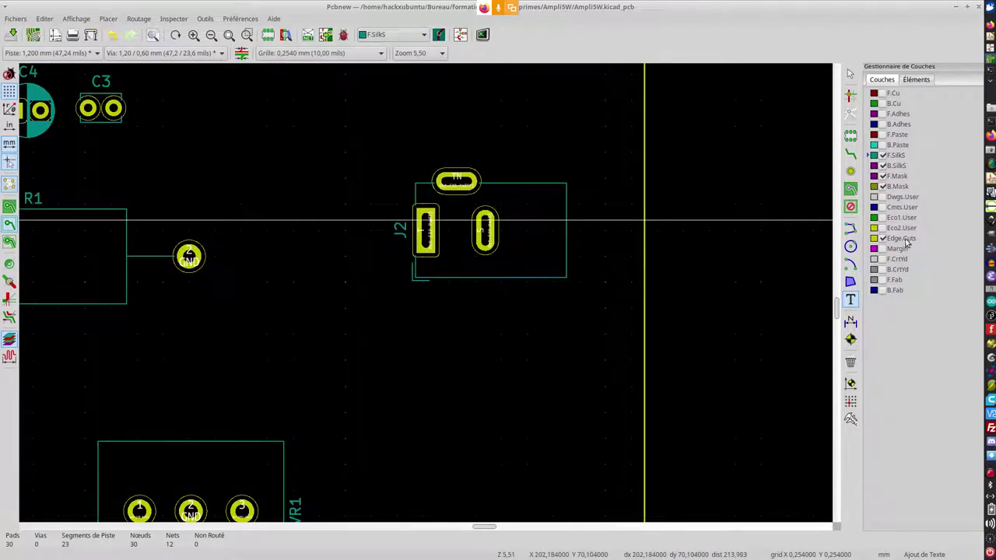
pyautogui.click(882, 280)
pyautogui.click(883, 291)
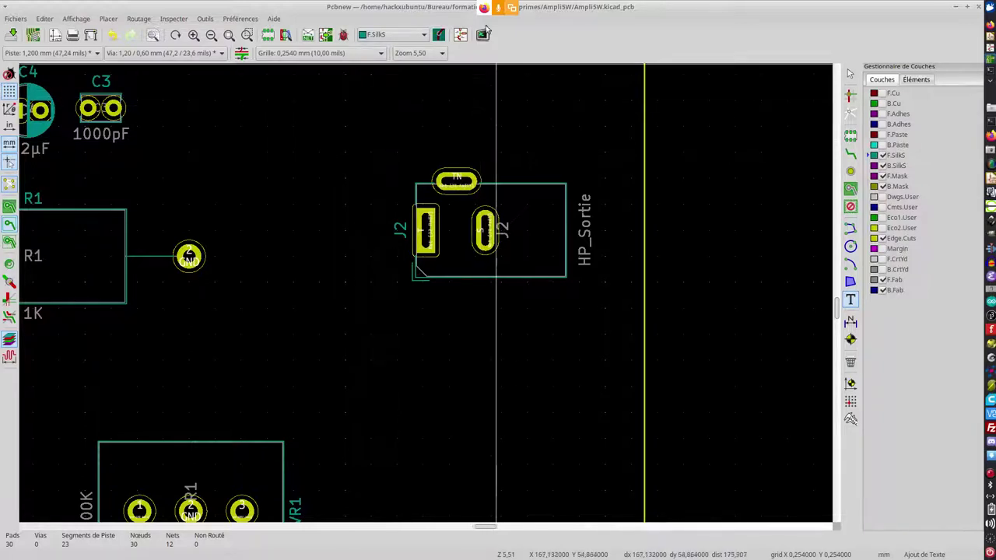
# Switch to the Jitsi meeting in Firefox and turn on the camera
pyautogui.hotkey('alt', 'Tab')
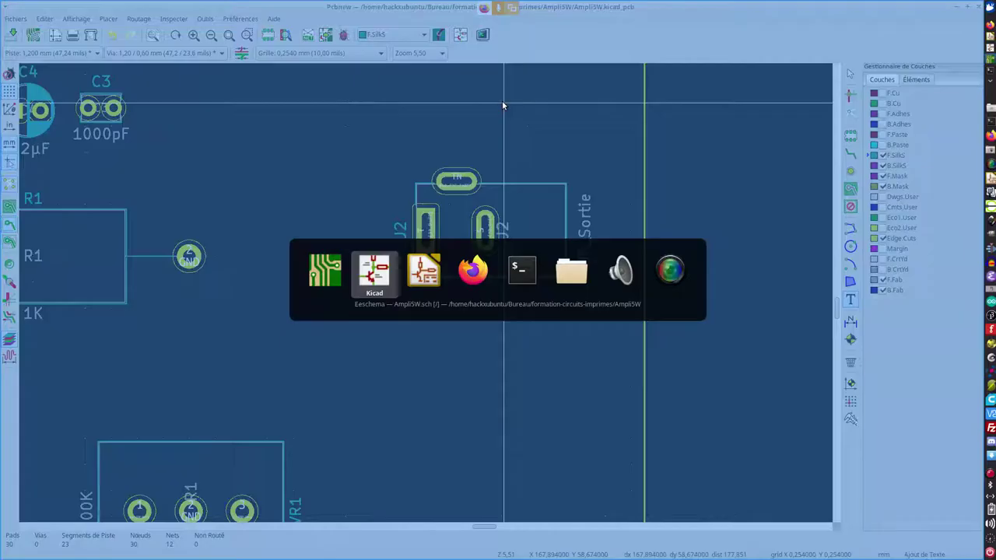
pyautogui.hotkey('alt', 'Tab')
pyautogui.hotkey('alt', 'Tab')
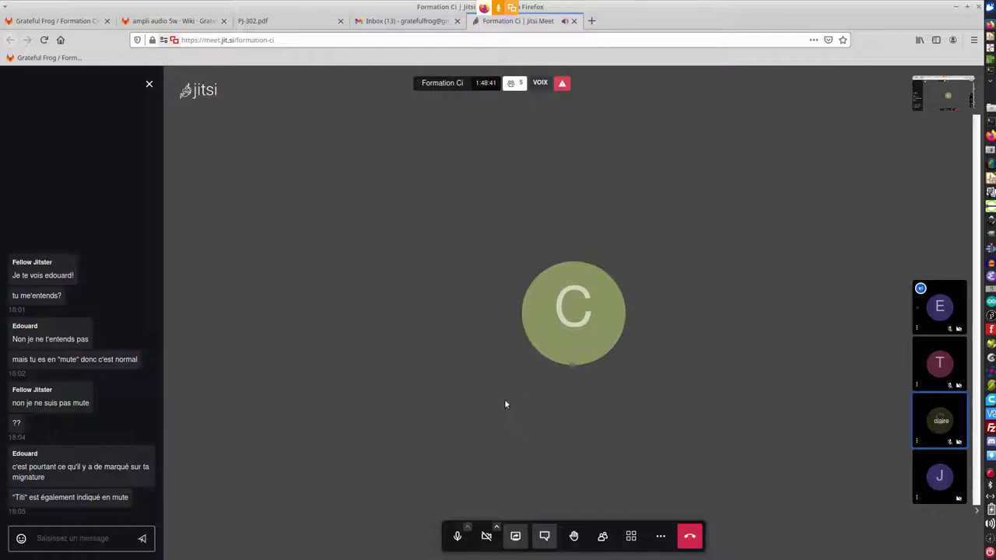
pyautogui.click(487, 537)
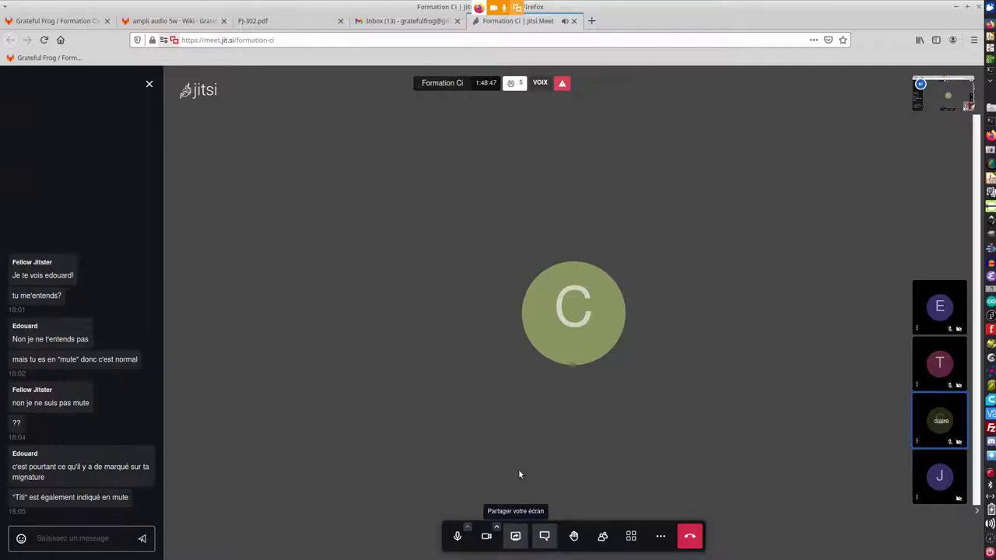
# Enlarge the own shared video in the meeting's main view, trying the tile view in between
pyautogui.click(942, 97)
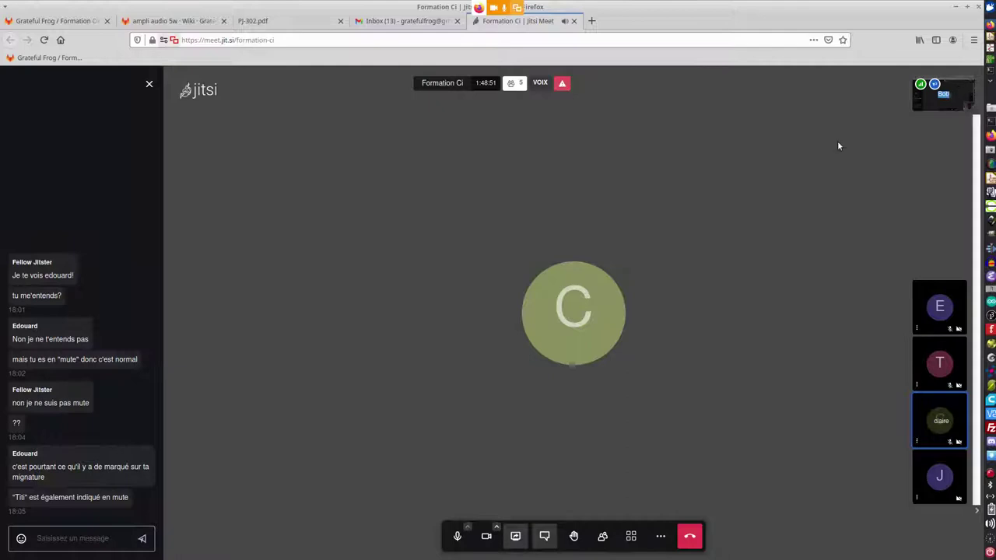
pyautogui.press('Return')
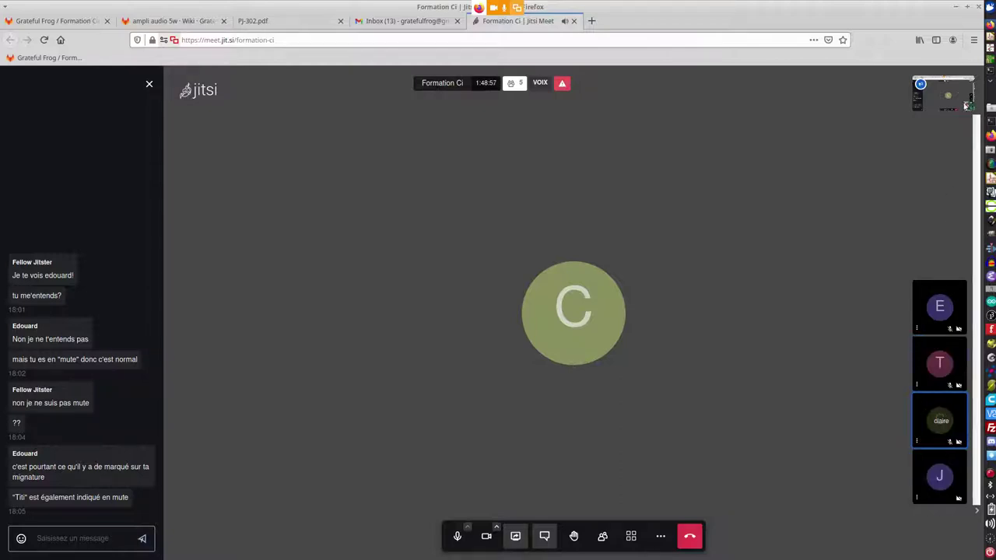
pyautogui.click(956, 83)
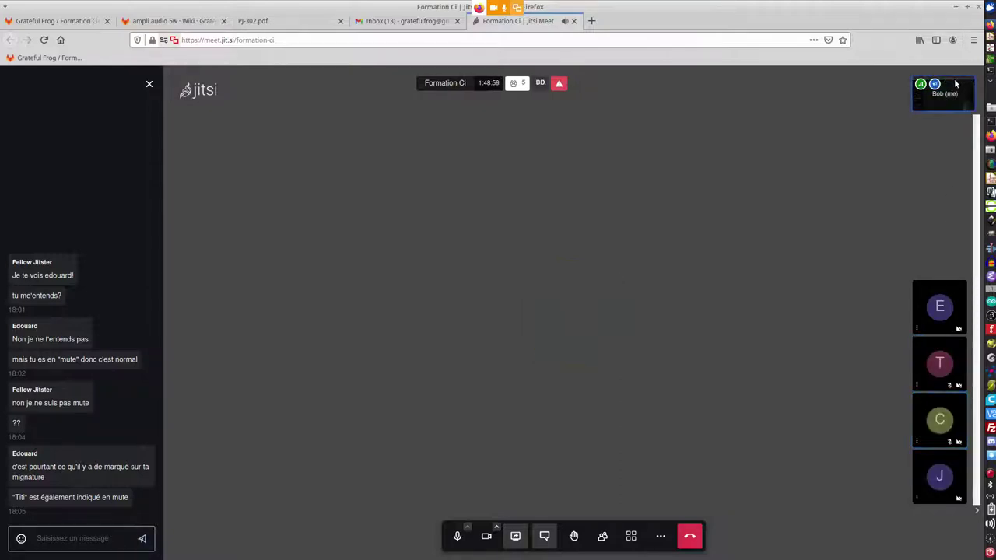
pyautogui.press('w')
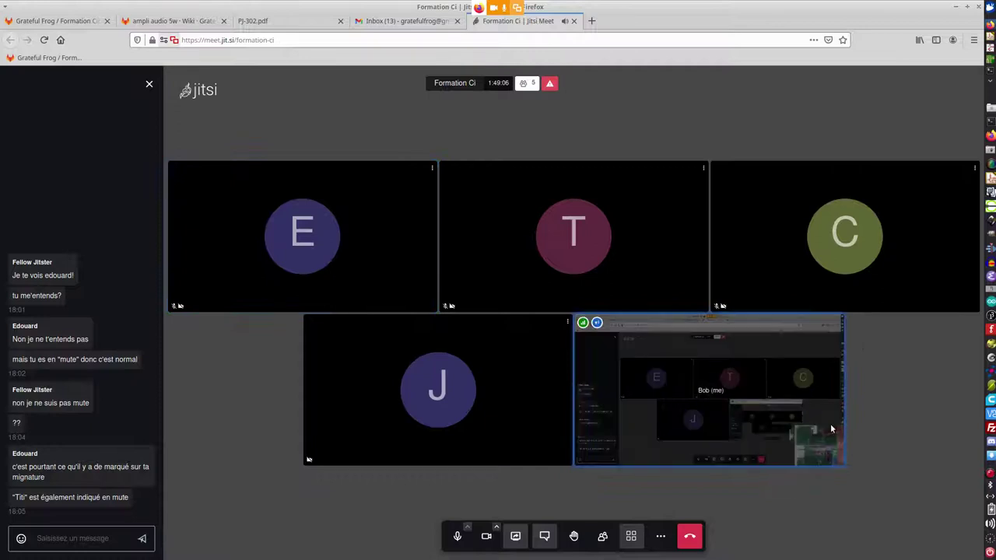
pyautogui.click(631, 536)
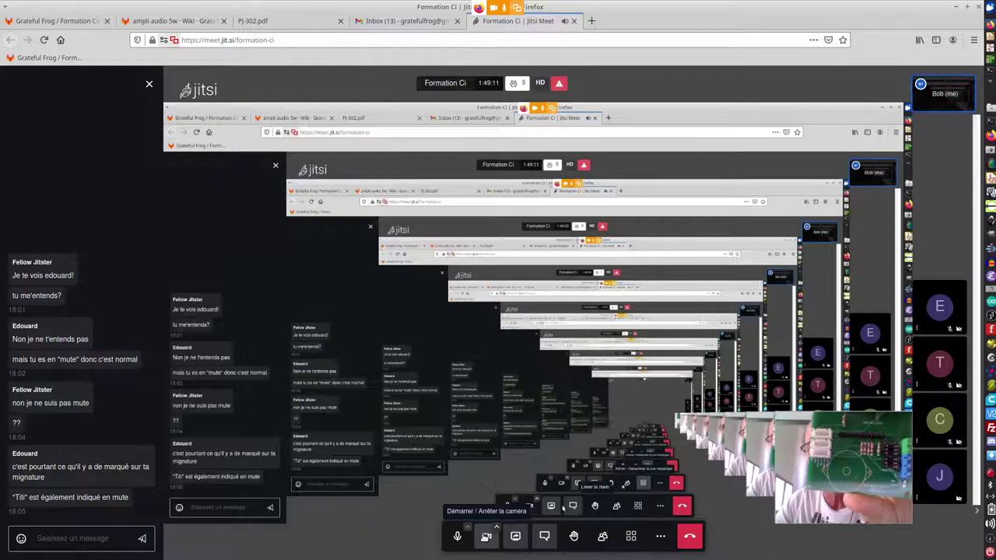
# Stop sharing the screen in the Jitsi meeting to show the camera picture, and share the entire screen again
pyautogui.click(490, 538)
pyautogui.click(515, 536)
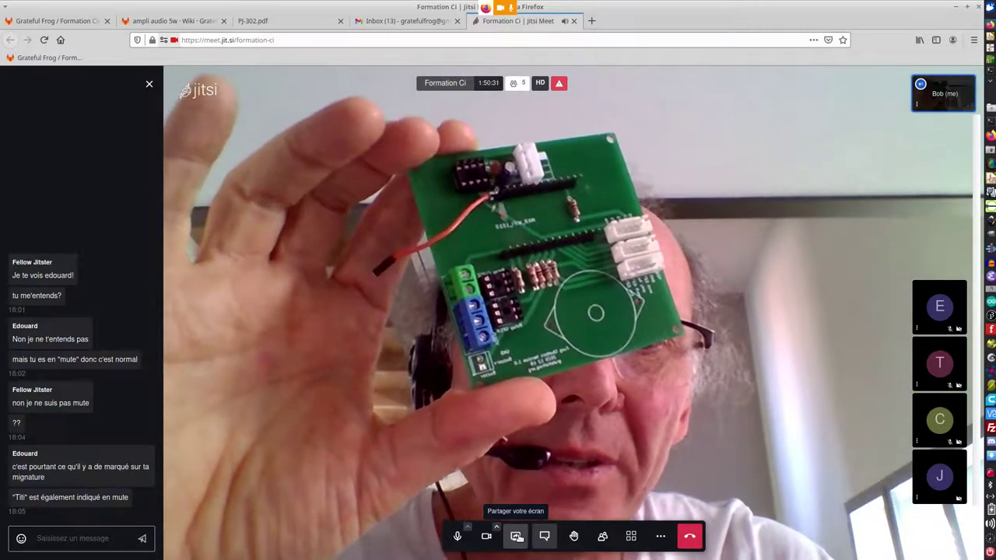
pyautogui.click(516, 536)
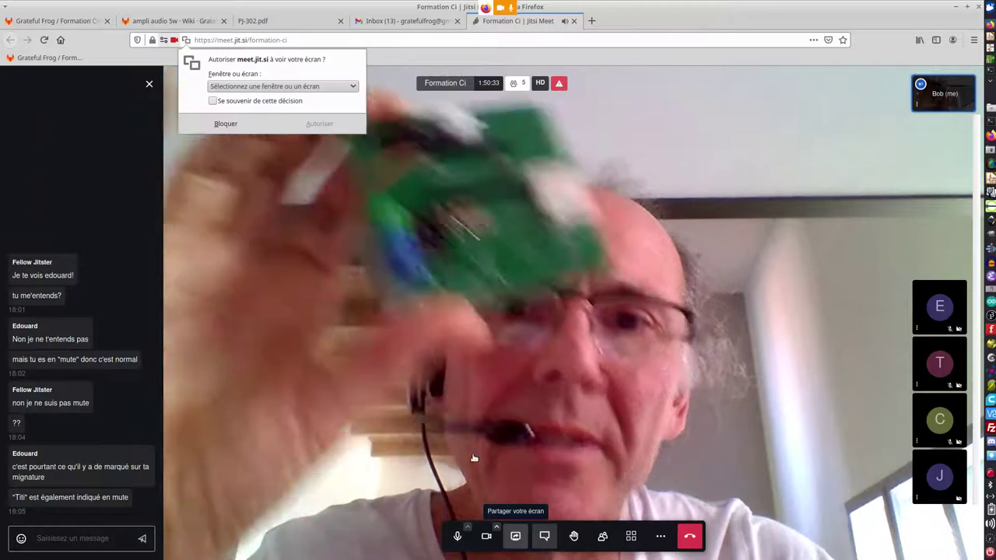
pyautogui.click(334, 86)
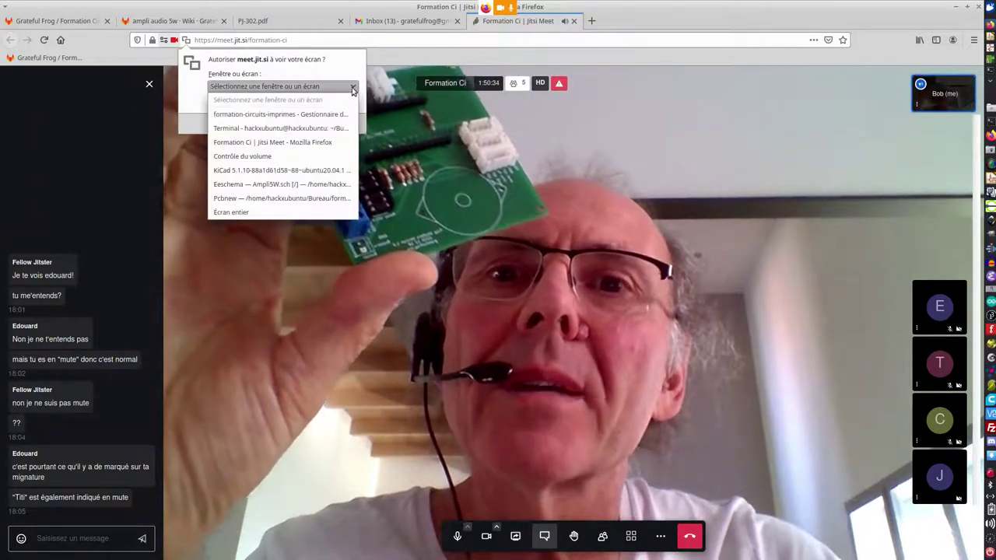
pyautogui.click(308, 212)
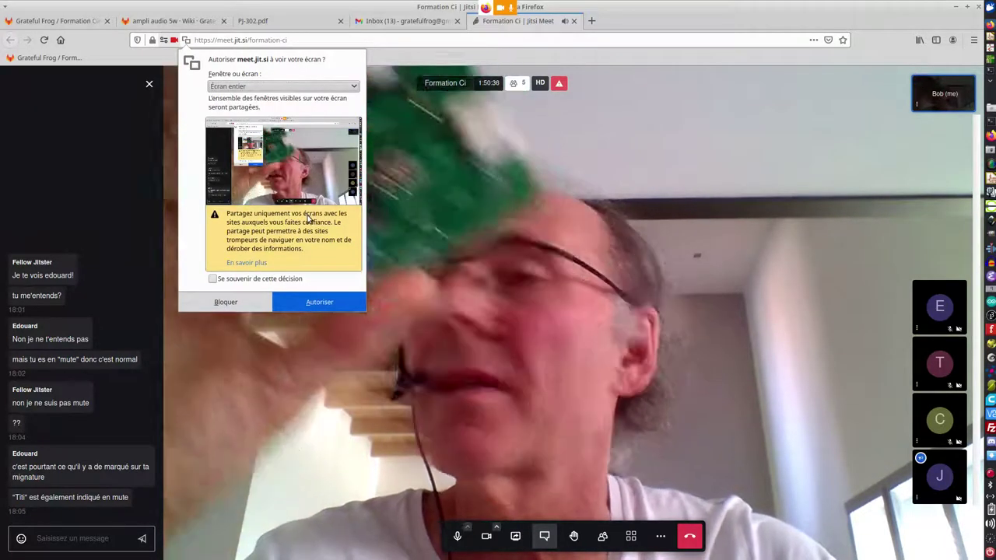
pyautogui.click(325, 302)
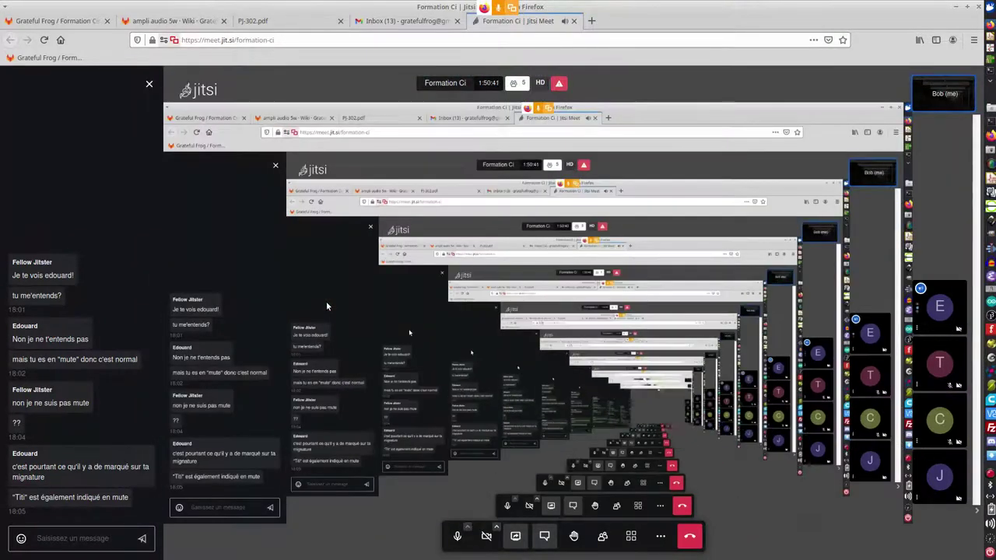
# Switch back to Pcbnew and open the plot settings to examine the layers included in the Gerber output
pyautogui.hotkey('alt', 'Tab')
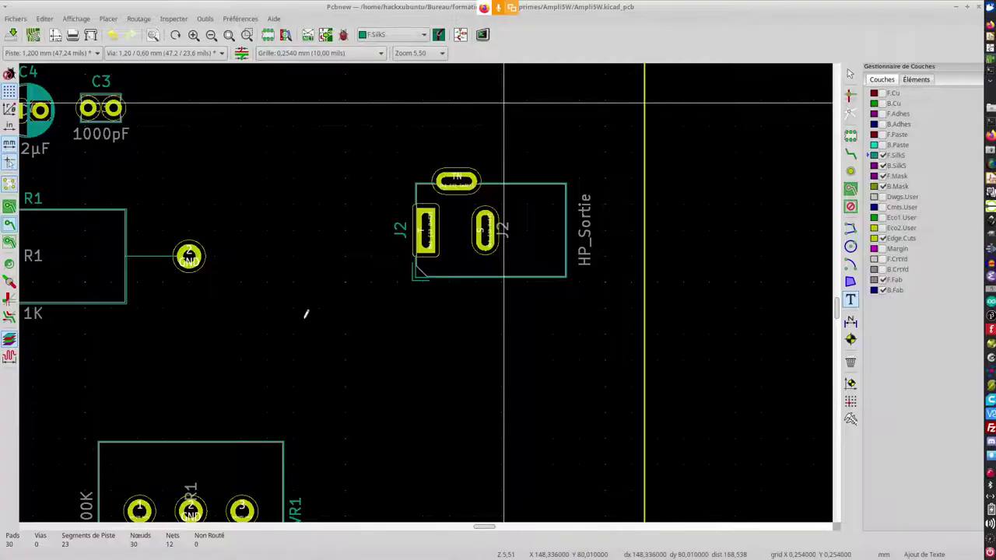
pyautogui.scroll(-2, 362, 294)
pyautogui.scroll(-3, 425, 283)
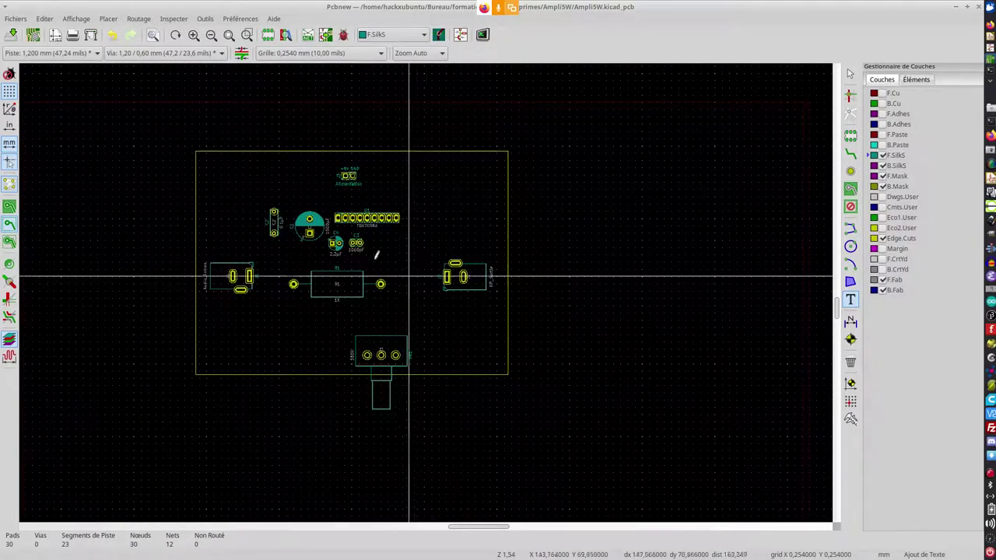
pyautogui.scroll(2, 315, 216)
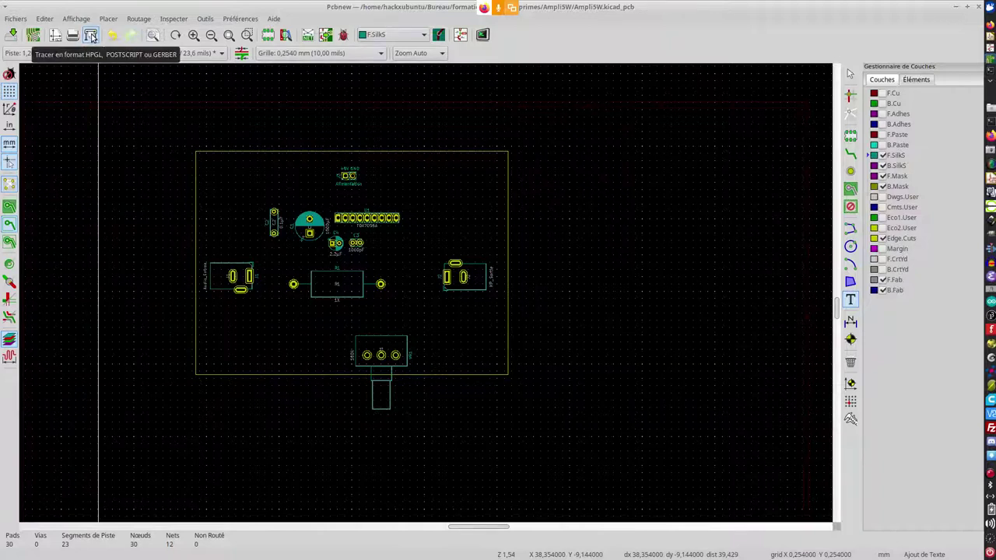
pyautogui.click(91, 36)
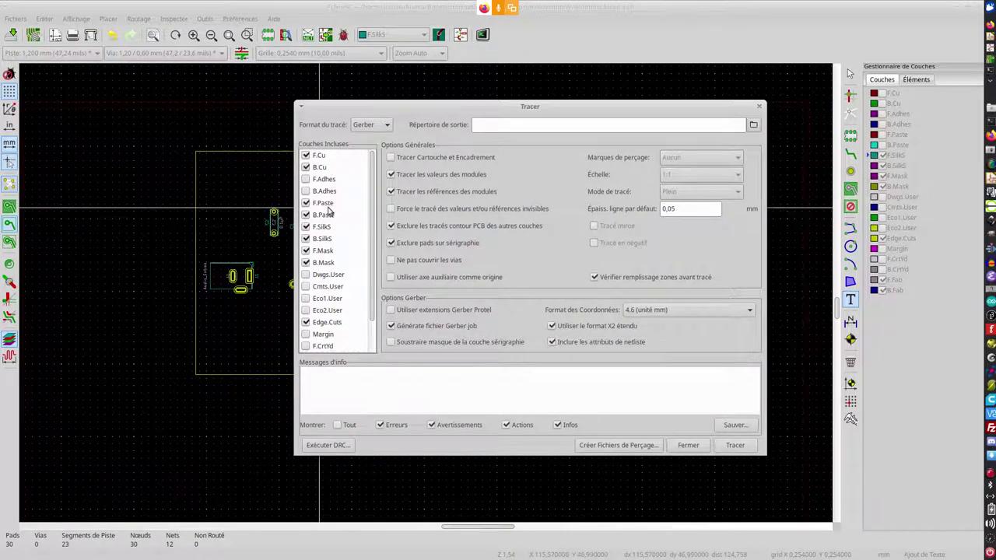
pyautogui.scroll(-1, 335, 293)
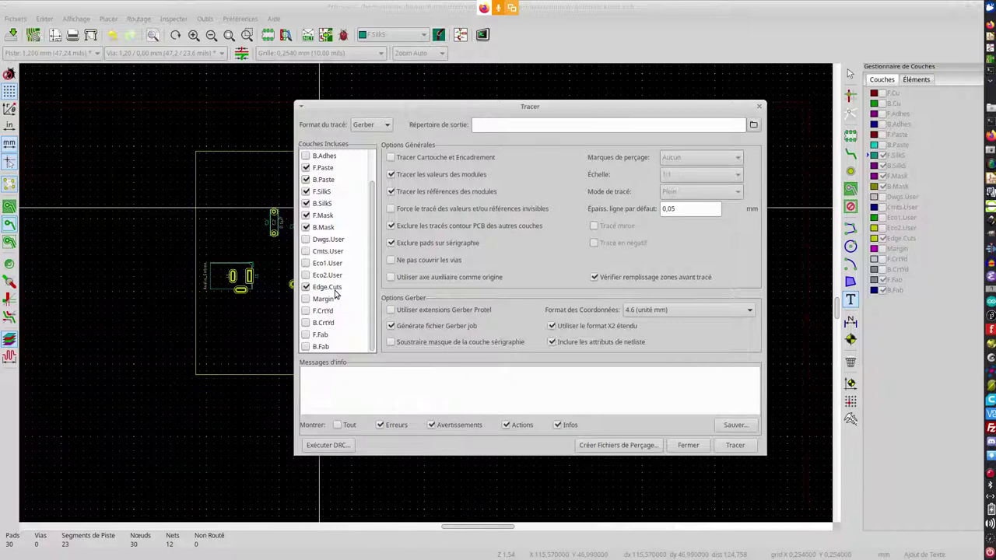
pyautogui.scroll(1, 336, 293)
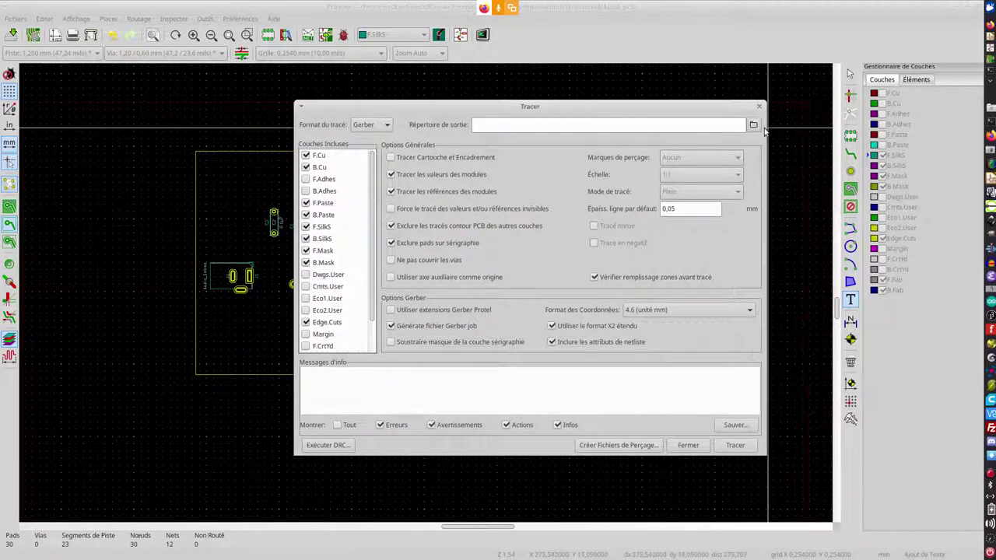
# Set the plot output directory to Exports/GERBER/ as a path relative to the project, and keep Gerber as the plot format
pyautogui.click(753, 126)
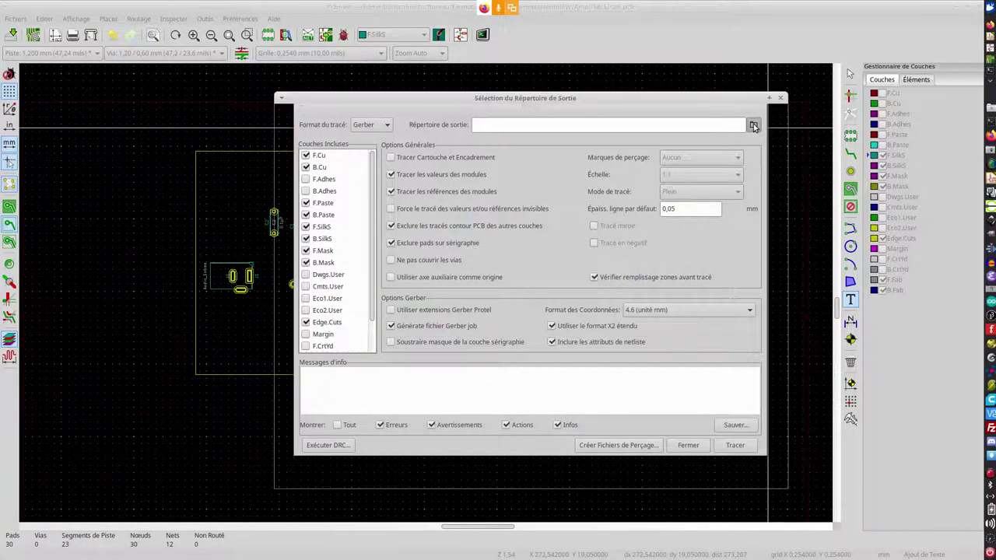
pyautogui.doubleClick(381, 239)
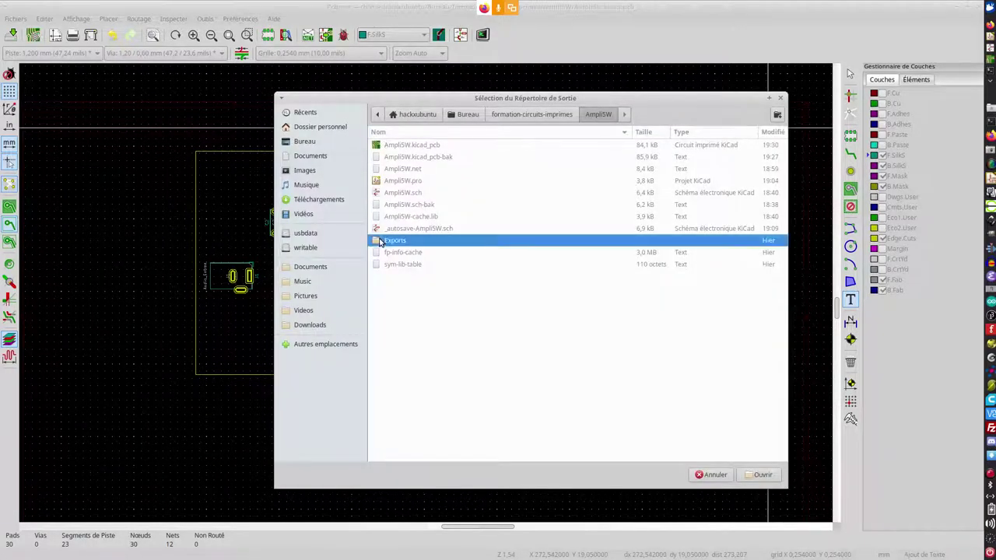
pyautogui.doubleClick(403, 157)
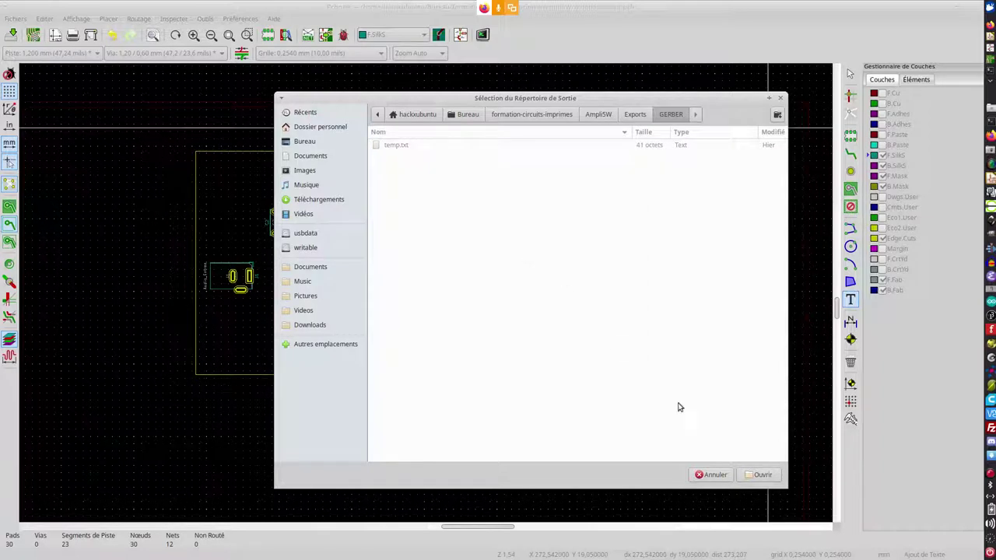
pyautogui.click(760, 475)
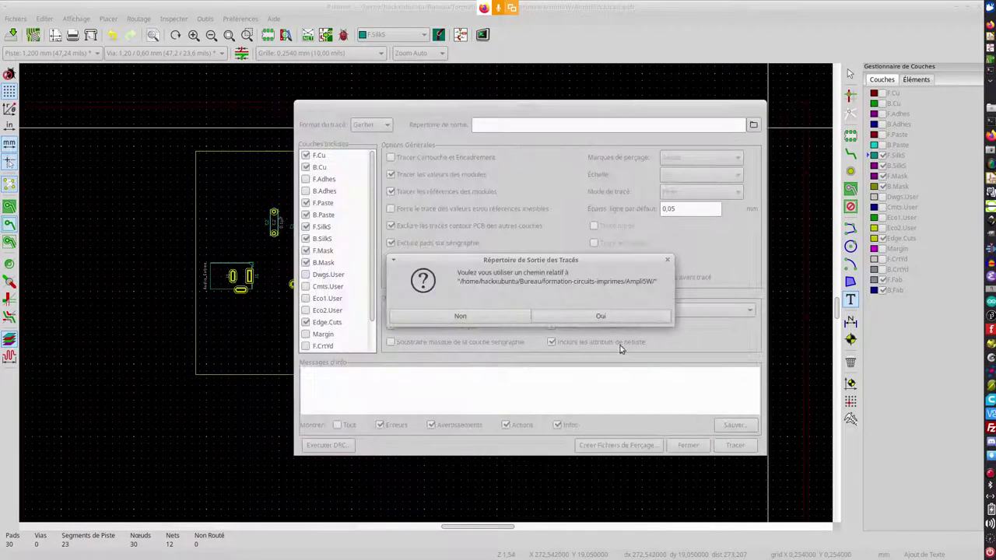
pyautogui.click(565, 317)
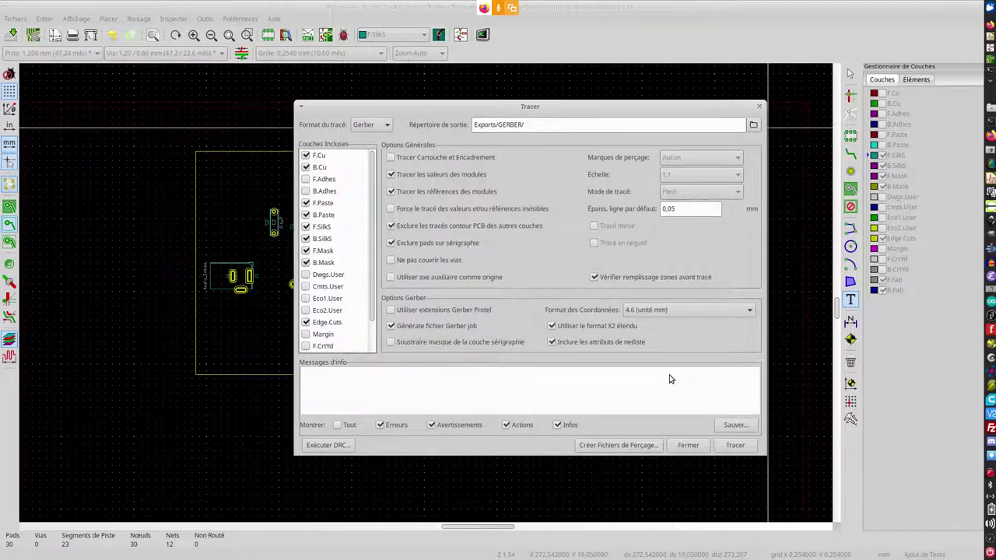
pyautogui.click(367, 125)
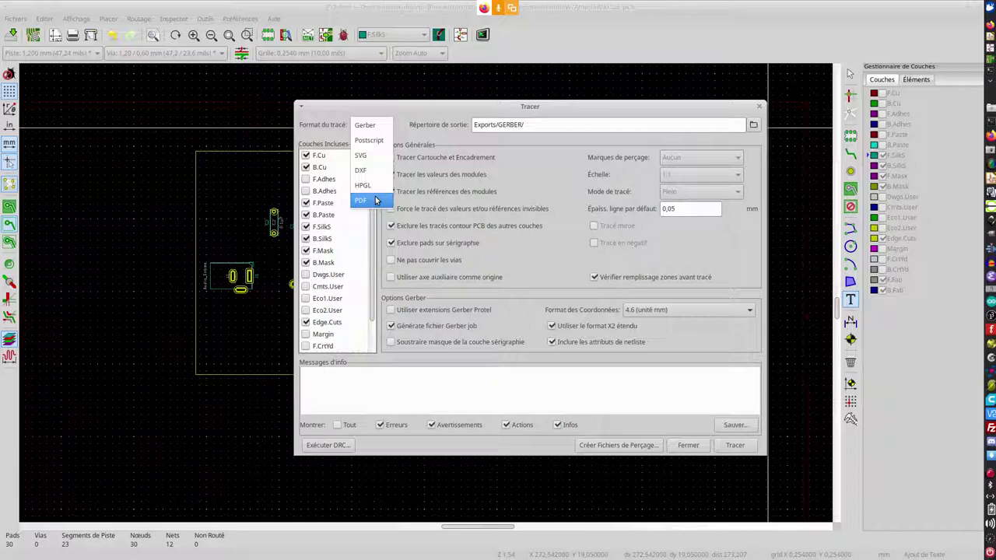
pyautogui.click(376, 126)
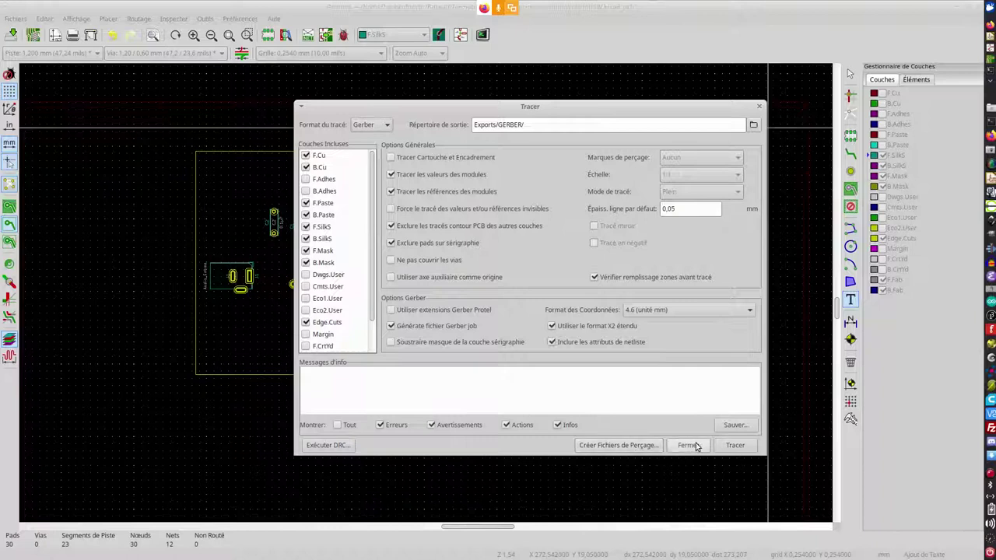
# Generate the Gerber drill map and the Excellon drill files, and plot the included layers as Gerber files
pyautogui.click(629, 449)
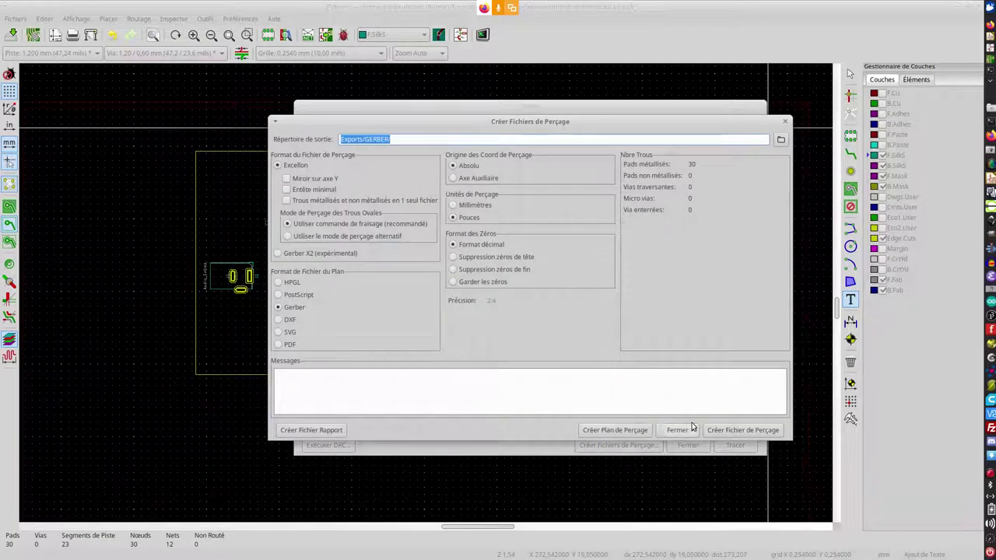
pyautogui.click(634, 433)
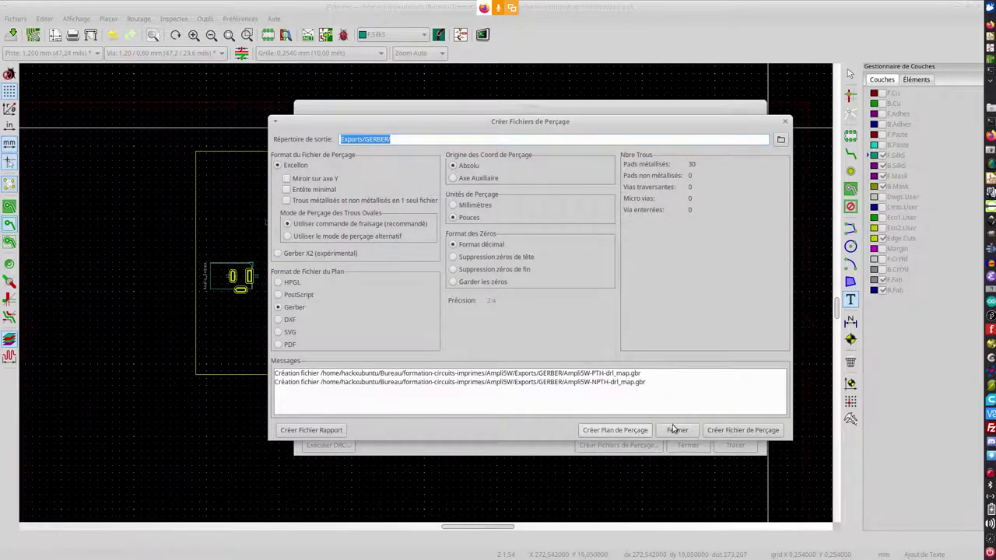
pyautogui.click(722, 432)
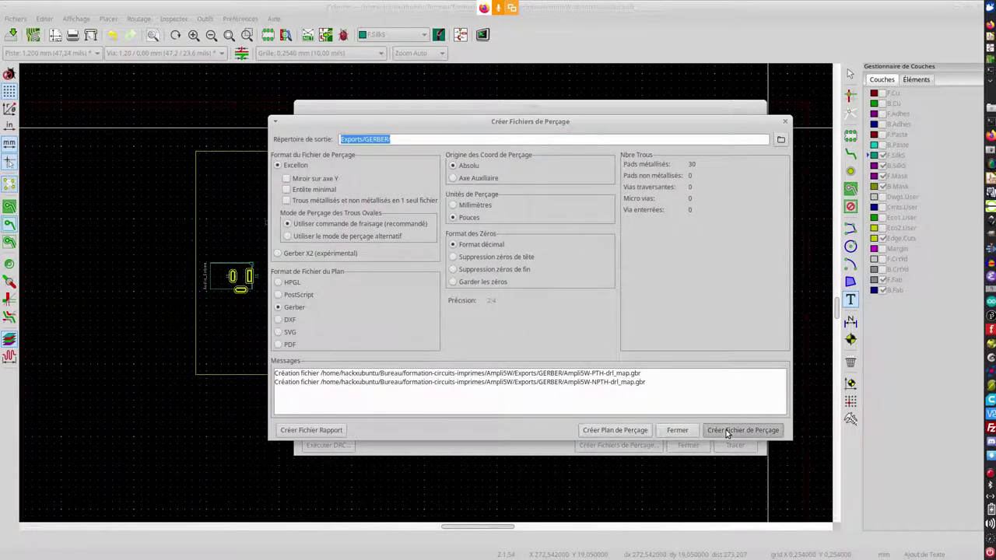
pyautogui.click(675, 430)
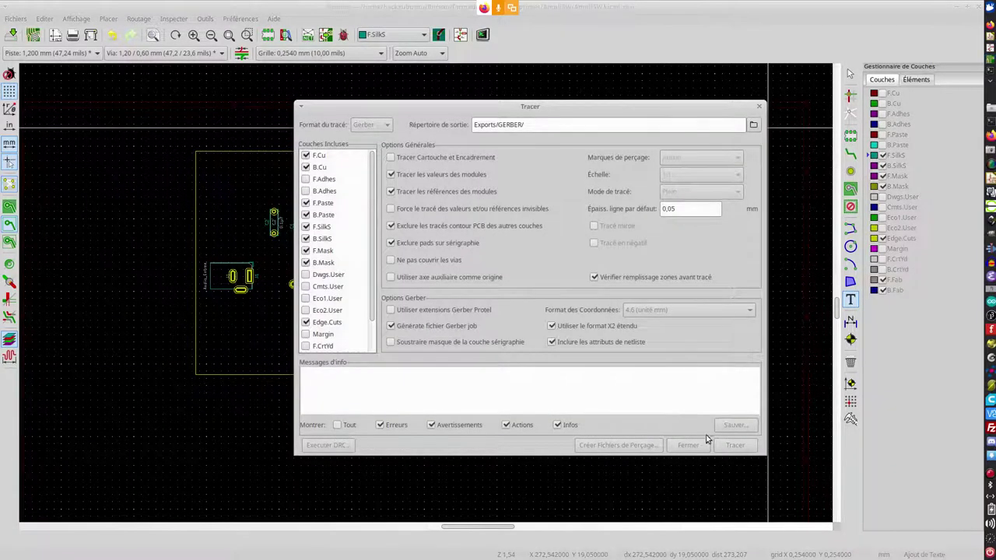
pyautogui.click(732, 448)
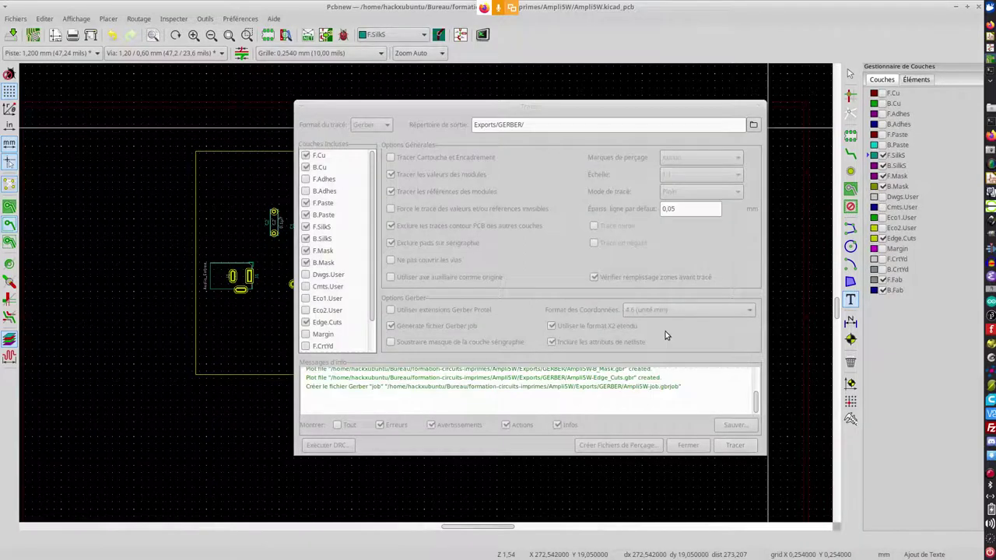
# Switch to the file manager and open Ampli5W/Exports/GERBER to examine the generated files
pyautogui.hotkey('alt', 'Tab')
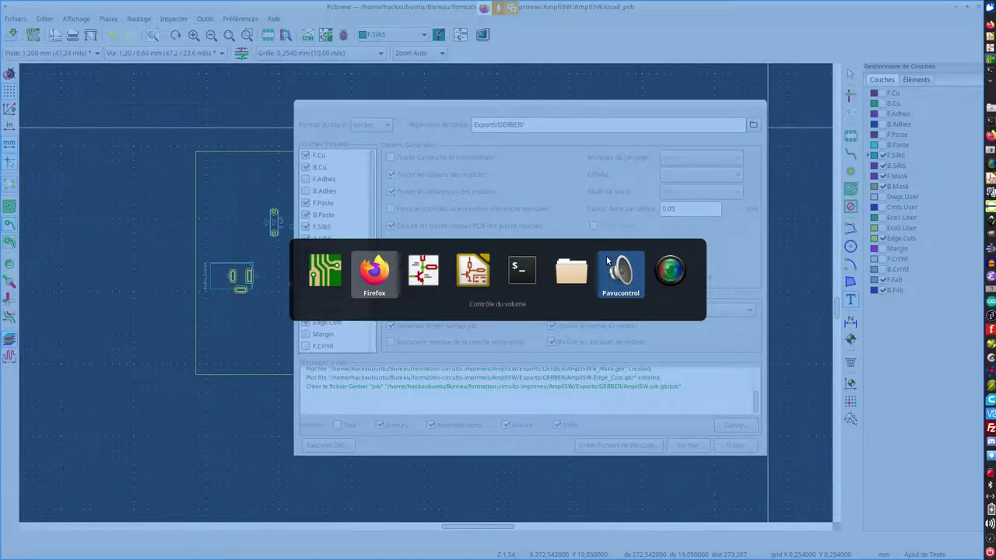
pyautogui.hotkey('alt', 'Tab')
pyautogui.hotkey('alt', 'Tab')
pyautogui.hotkey('alt', 'Tab')
pyautogui.hotkey('alt', 'Tab')
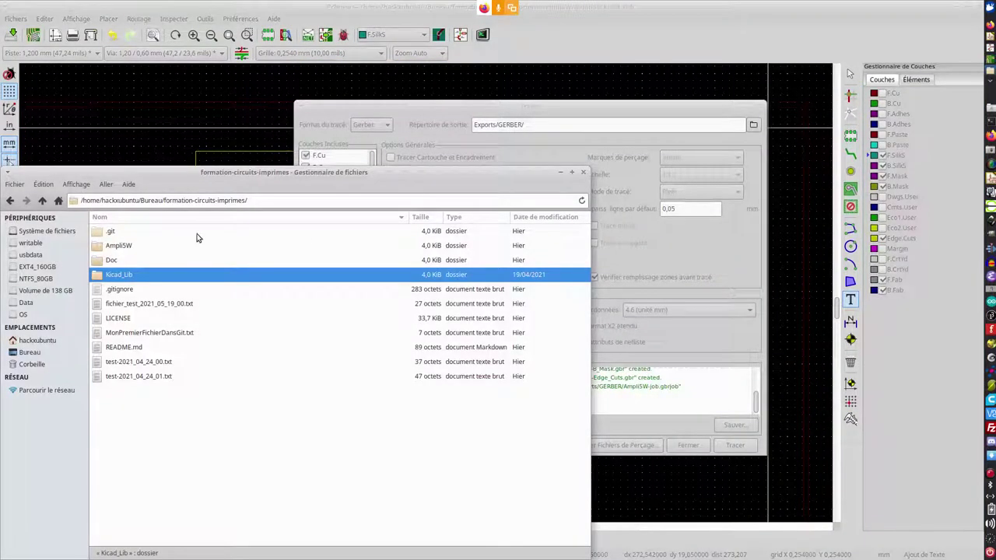
pyautogui.doubleClick(115, 248)
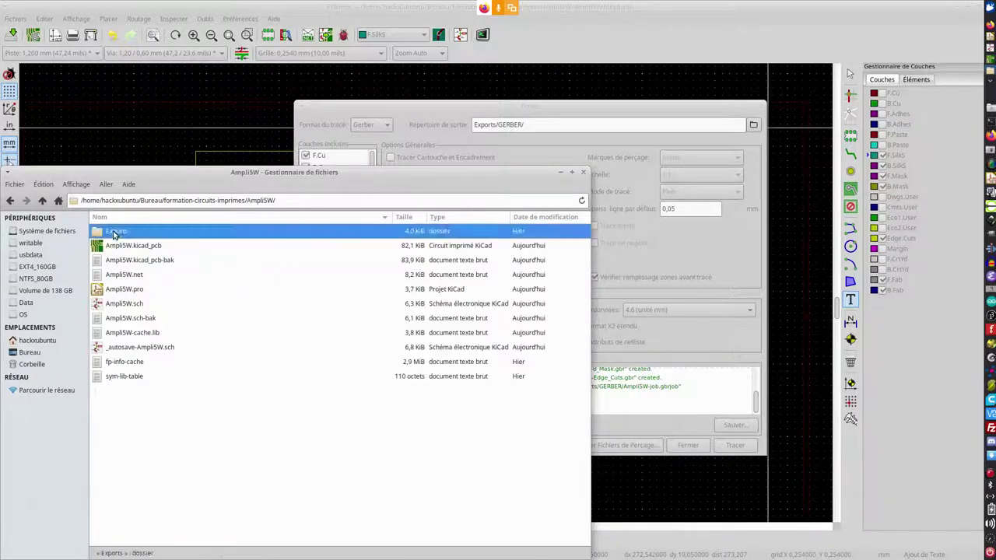
pyautogui.doubleClick(115, 233)
pyautogui.doubleClick(116, 248)
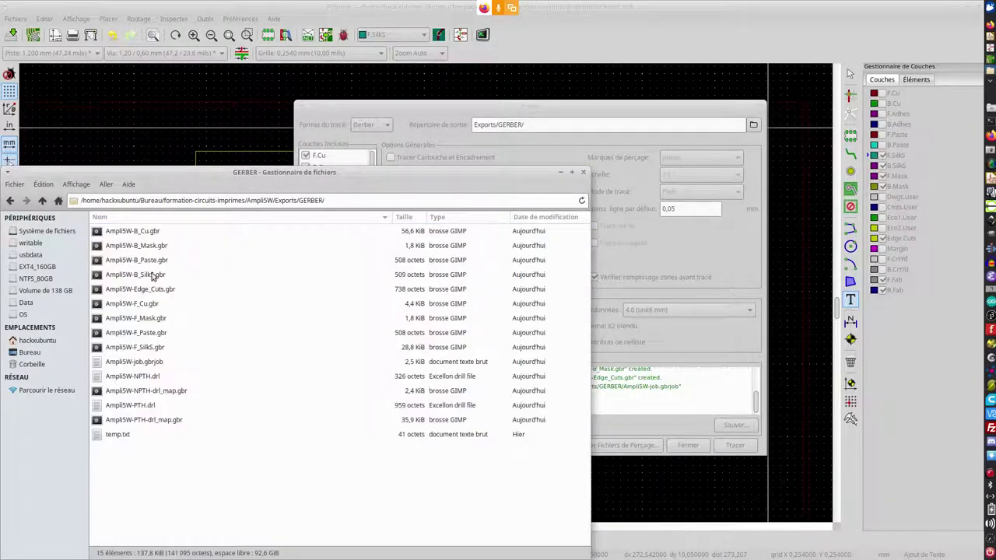
pyautogui.moveTo(316, 172); pyautogui.dragTo(499, 120)
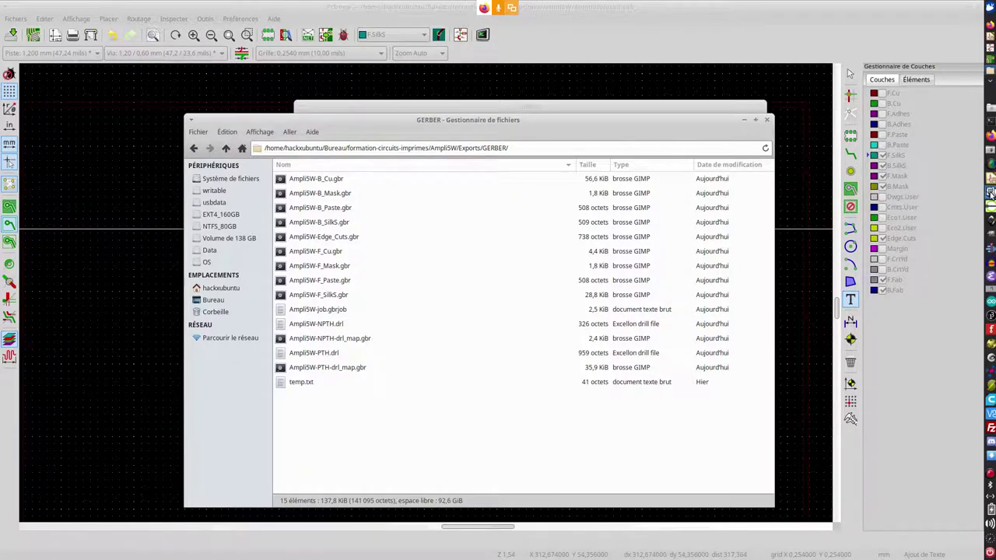
# Launch Gerbv and open the files from Ampli5W-B_Cu.gbr through Ampli5W-PTH-drl_map.gbr in the Exports/GERBER folder
pyautogui.click(990, 192)
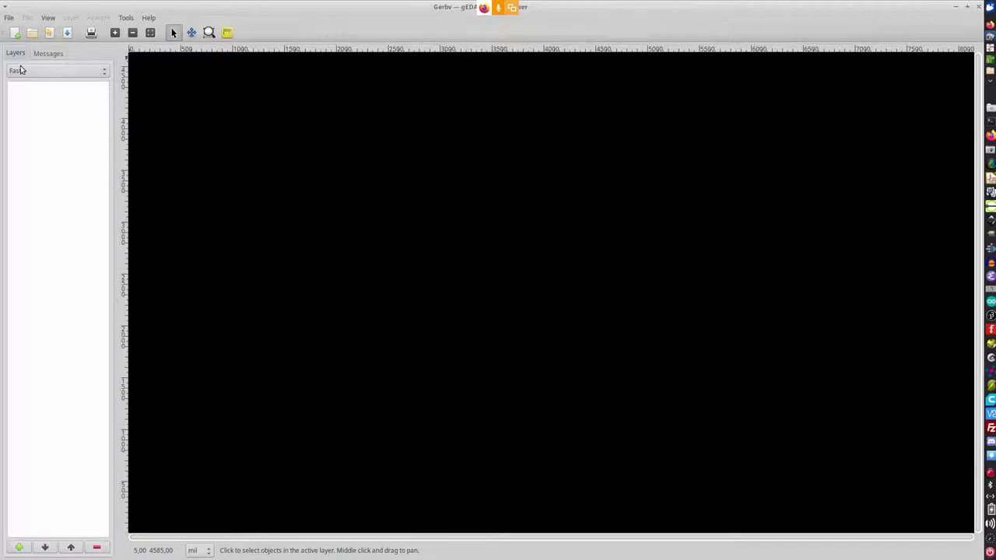
pyautogui.click(9, 18)
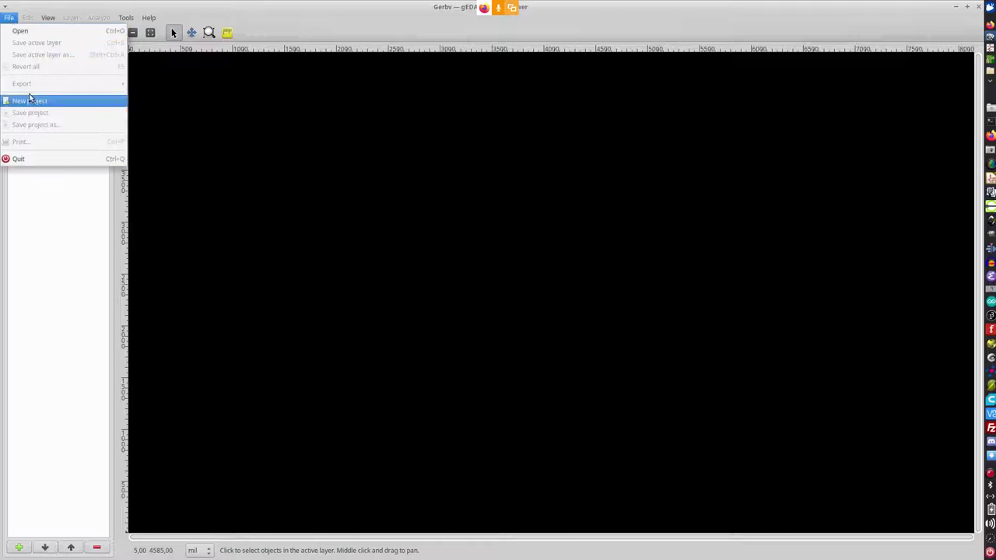
pyautogui.click(31, 31)
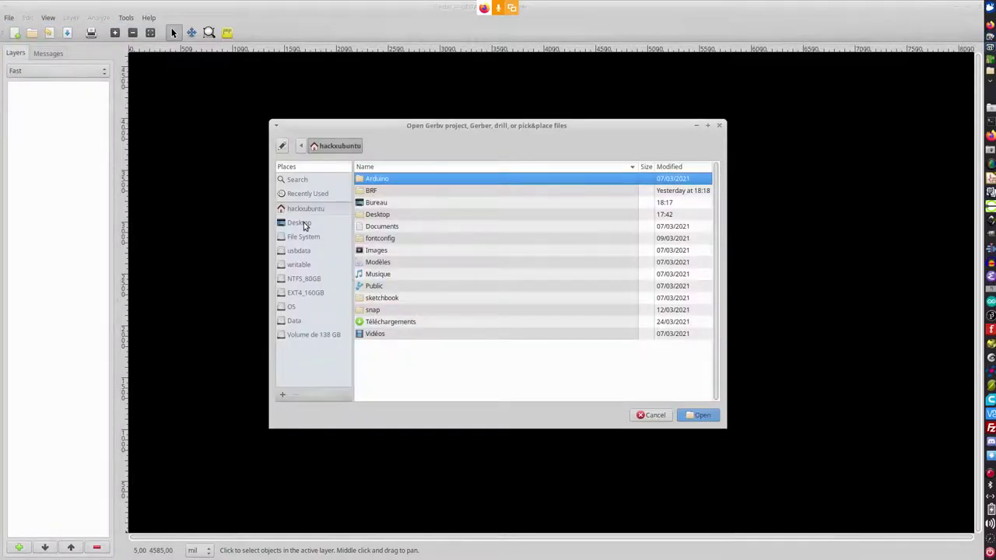
pyautogui.doubleClick(364, 202)
pyautogui.doubleClick(378, 181)
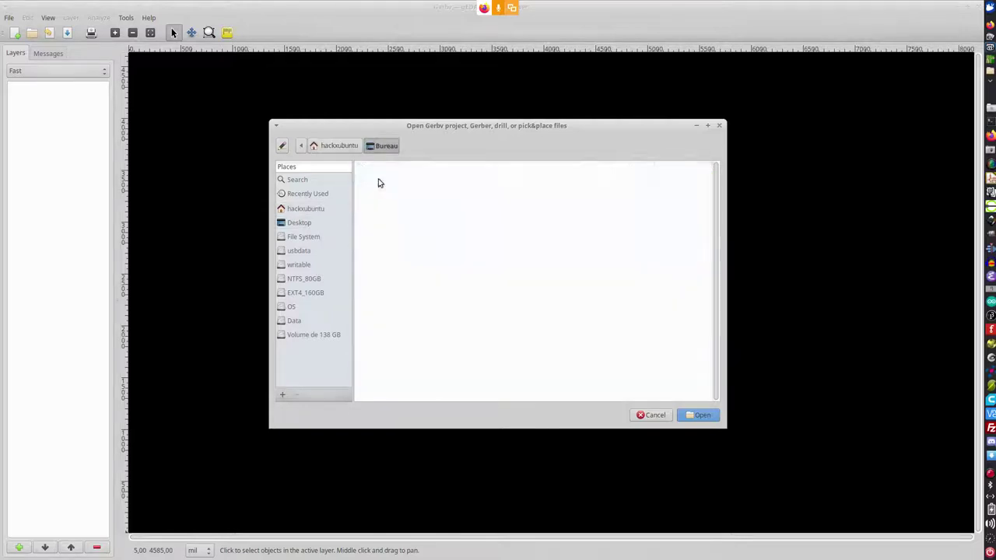
pyautogui.doubleClick(378, 180)
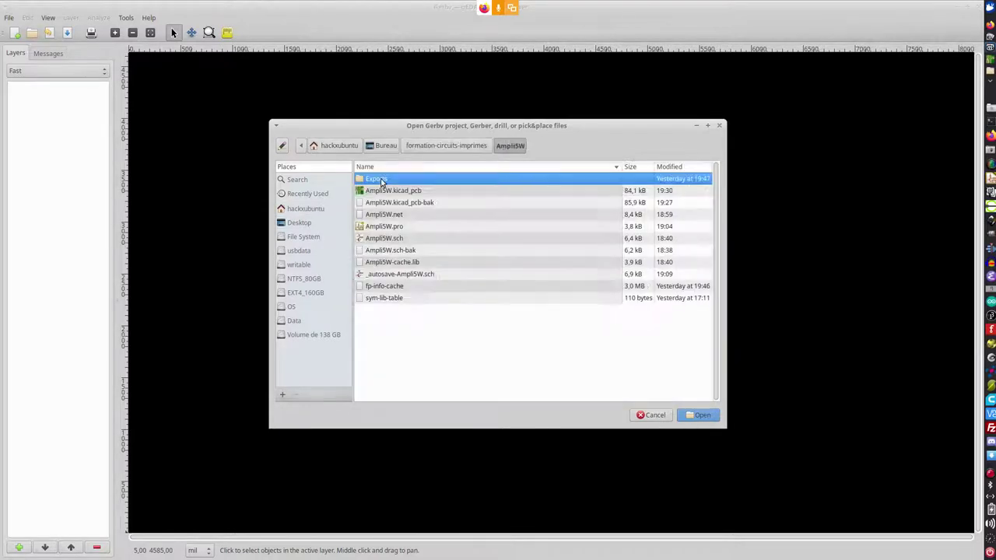
pyautogui.doubleClick(379, 181)
pyautogui.doubleClick(378, 190)
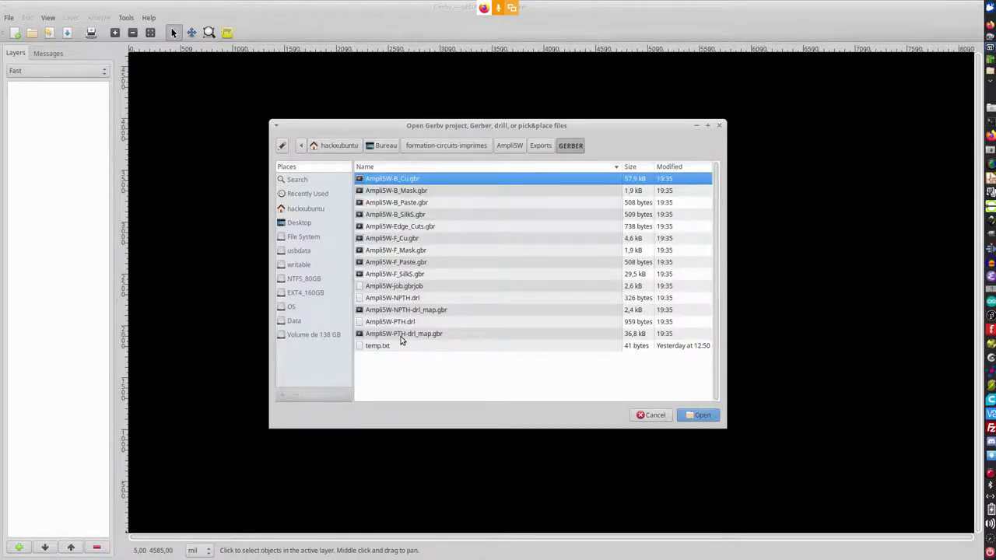
pyautogui.keyDown('shift'); pyautogui.click(402, 338); pyautogui.keyUp('shift')
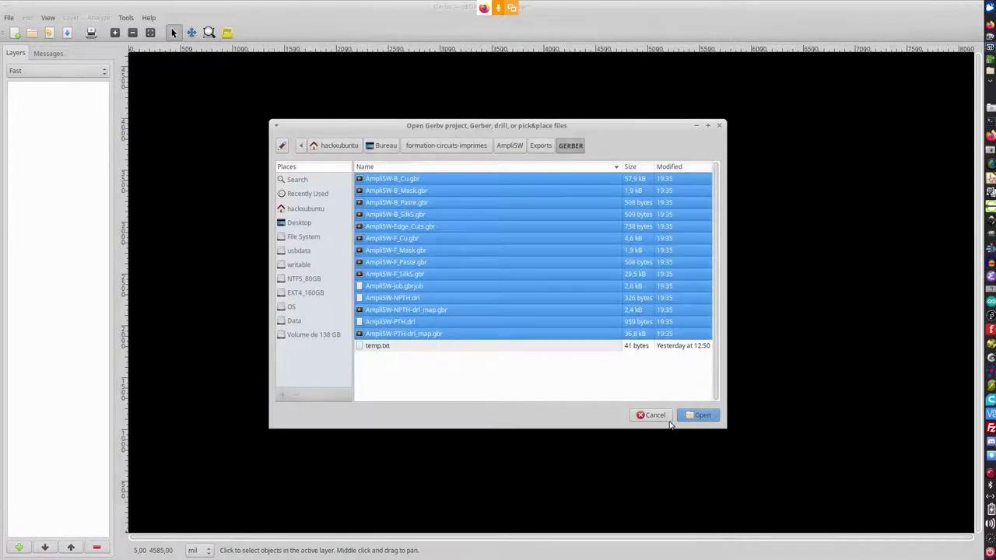
pyautogui.click(700, 415)
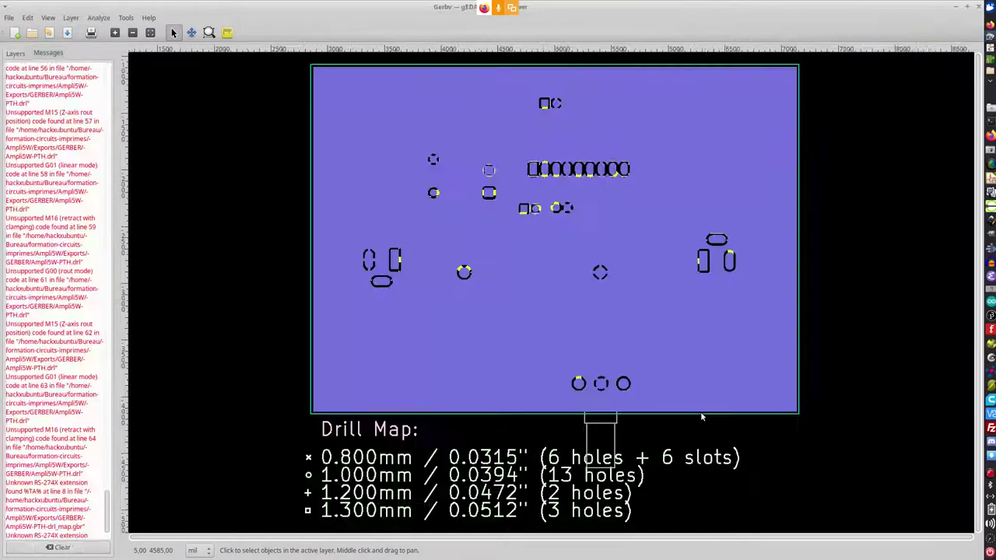
# Display the layer list with its full file names, and move Ampli5W-F_Cu.gbr up directly below Ampli5W-B_Cu.gbr
pyautogui.click(19, 55)
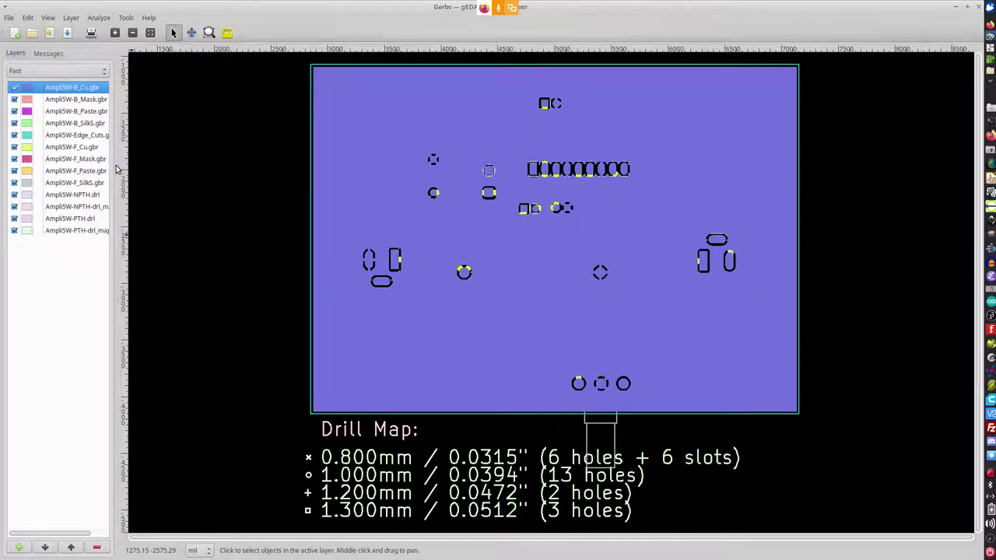
pyautogui.moveTo(117, 166); pyautogui.dragTo(165, 164)
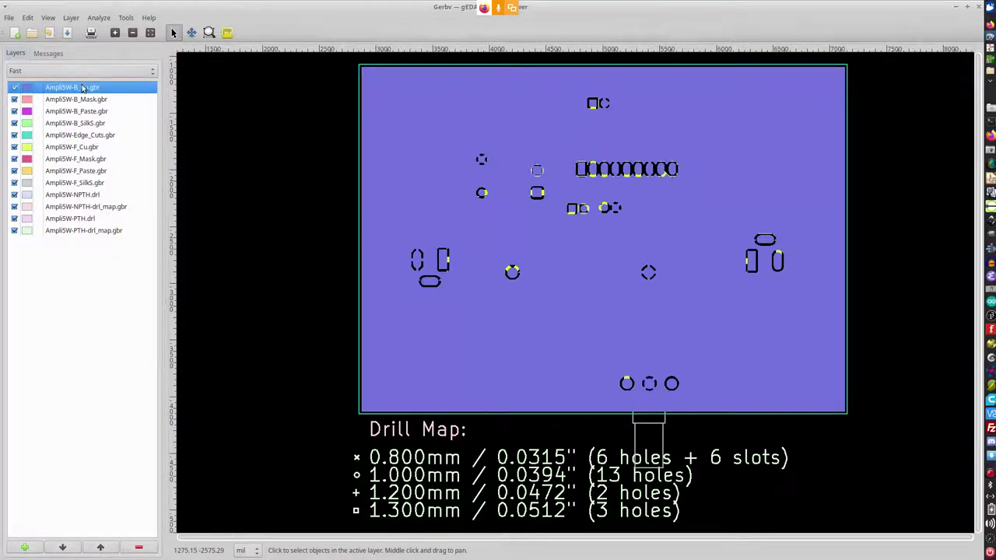
pyautogui.click(76, 147)
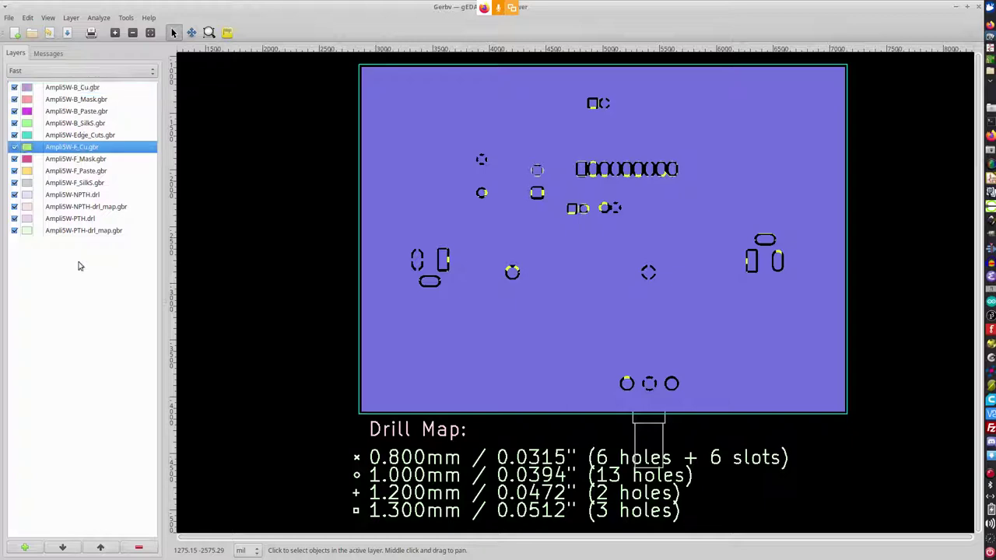
pyautogui.click(100, 547)
pyautogui.click(101, 547)
pyautogui.click(101, 547)
pyautogui.click(100, 547)
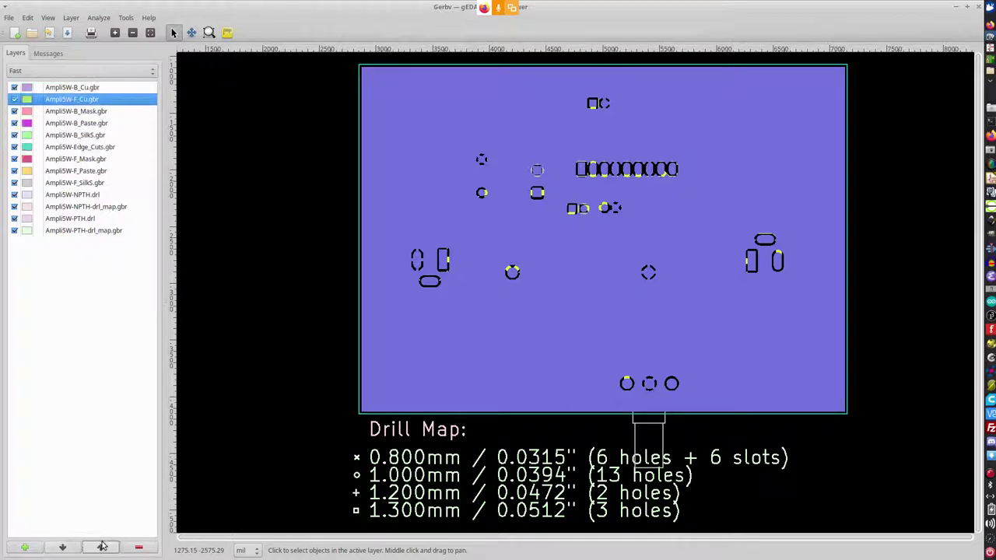